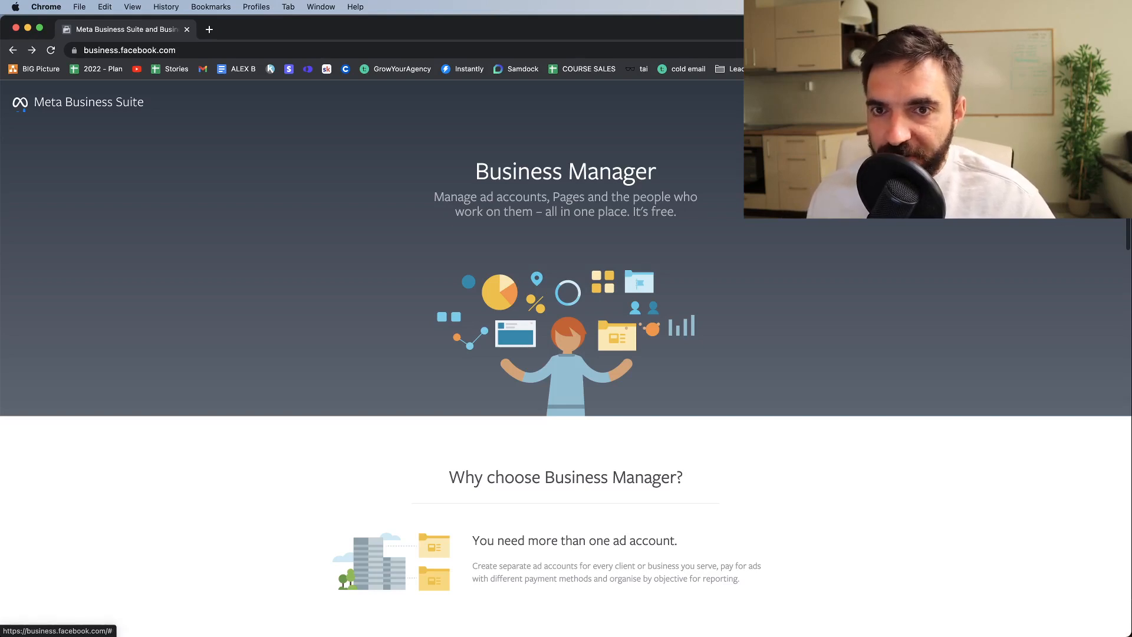
Step: Enter Business Manager to reach the Facebook login page, then show all open windows and desktops
left_click(1082, 102)
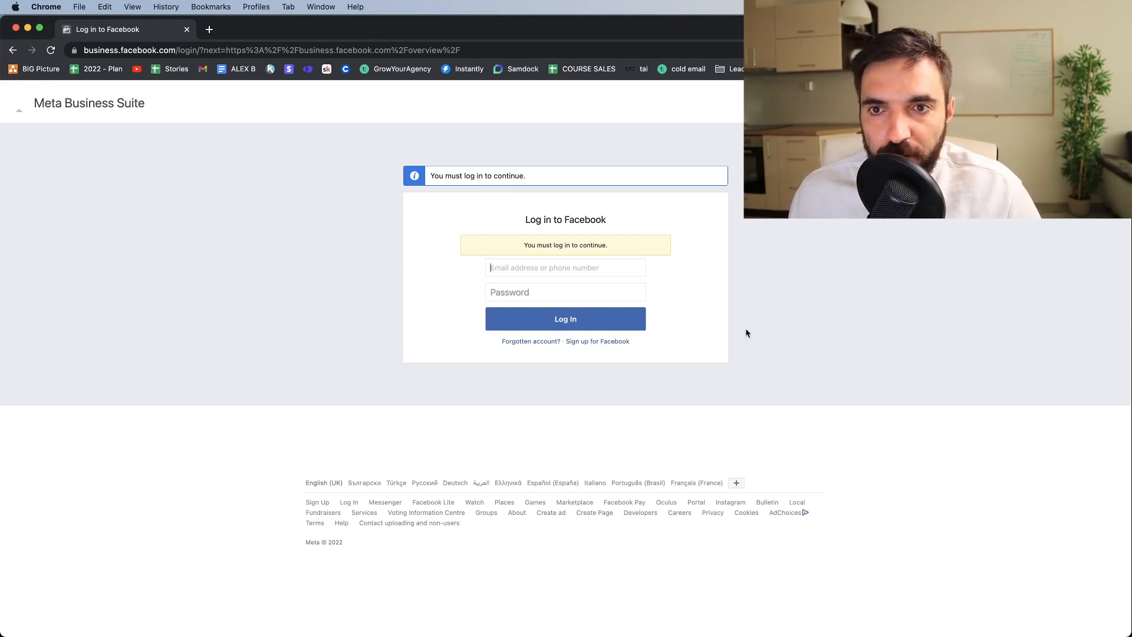
key("ctrl+Up")
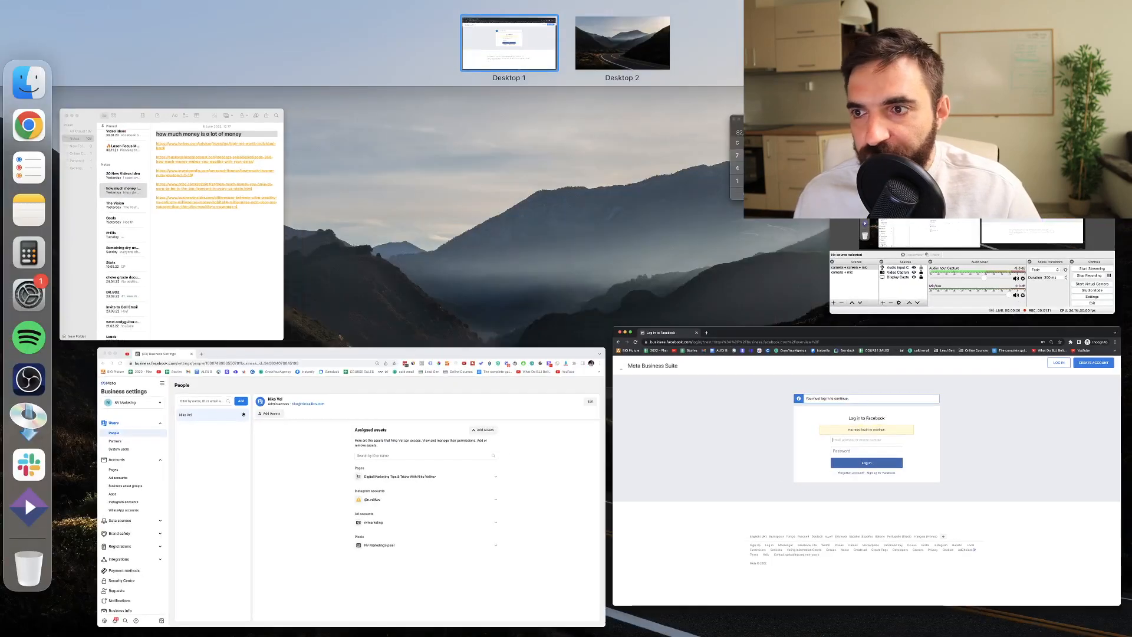
Step: From the Business Settings window, view campaigns in Ads Manager via All tools, then return Home
left_click(429, 375)
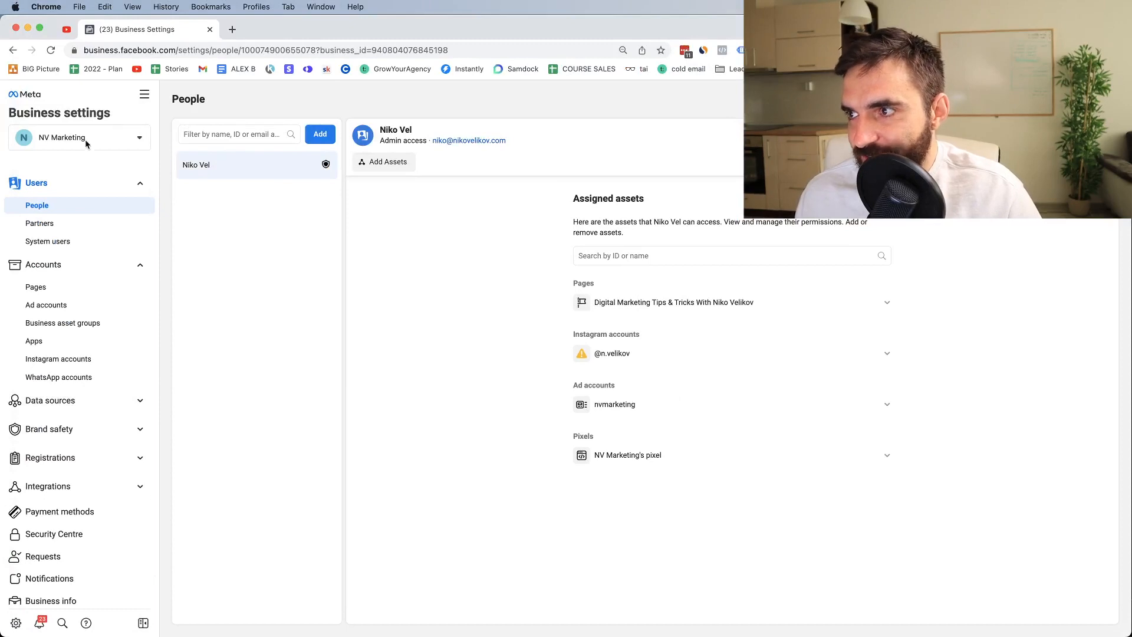
left_click(144, 95)
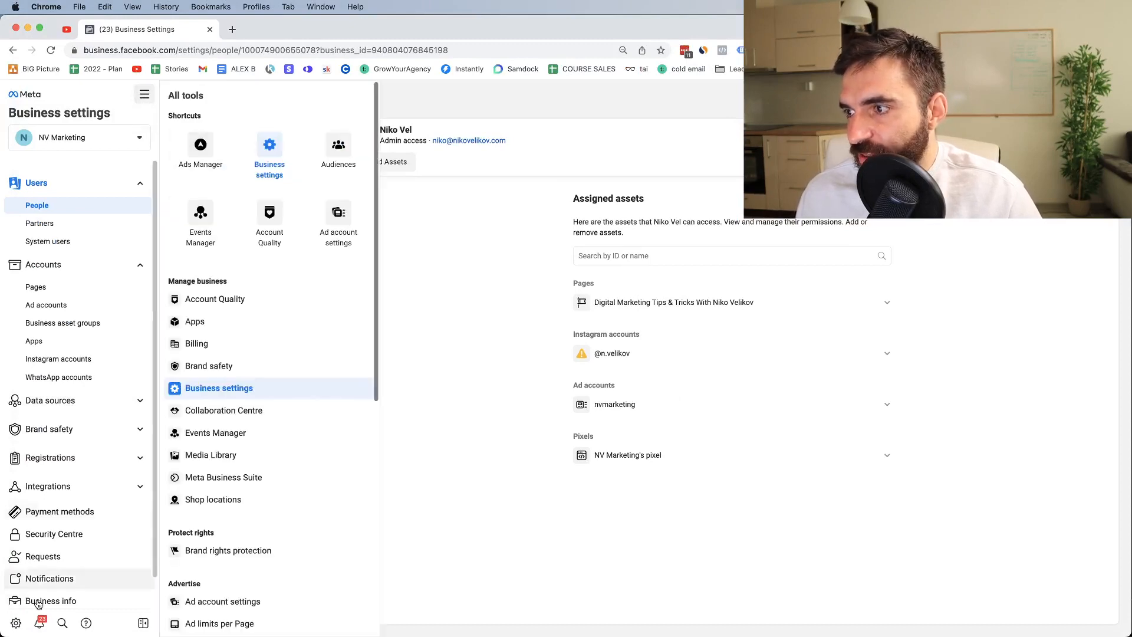
left_click(201, 152)
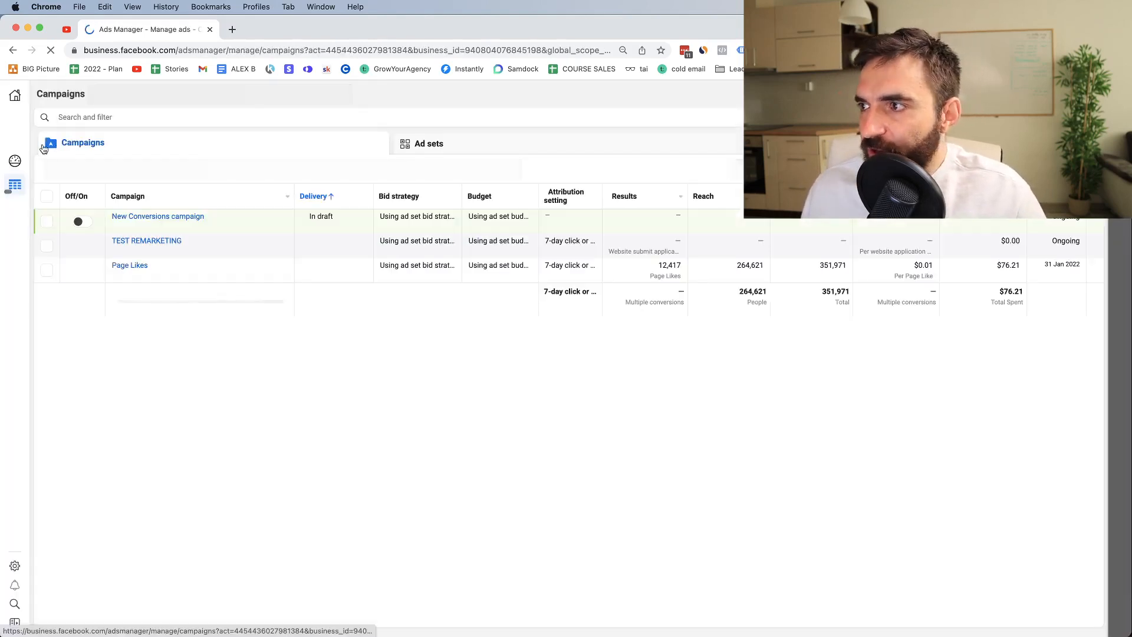
left_click(15, 96)
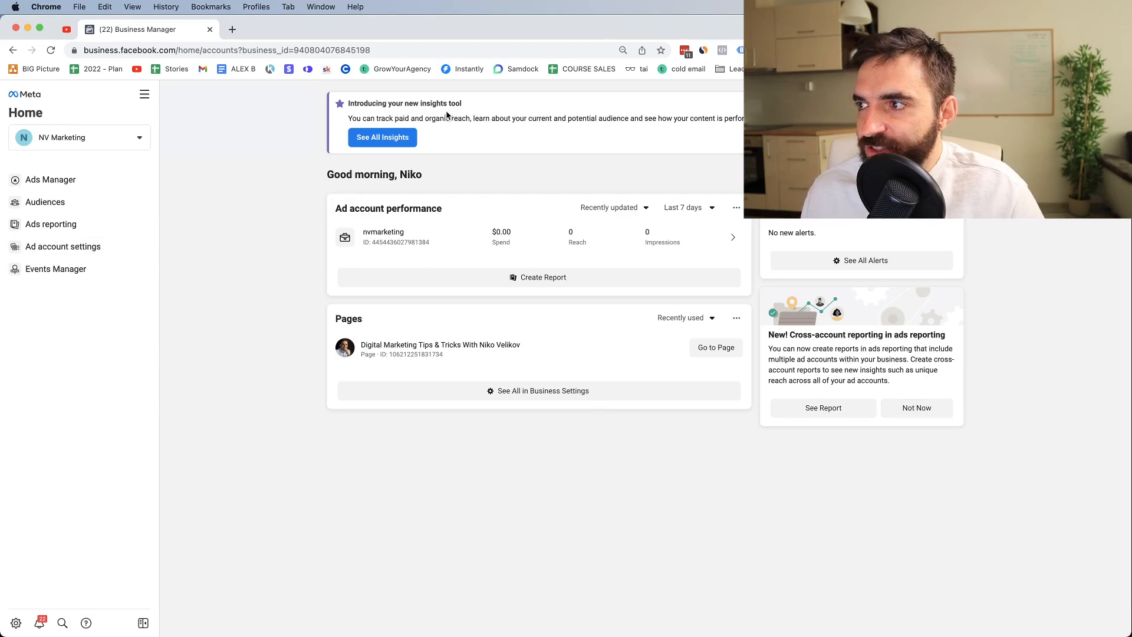
Step: Open Business settings from the All tools menu and start adding a person on the People page
left_click(147, 97)
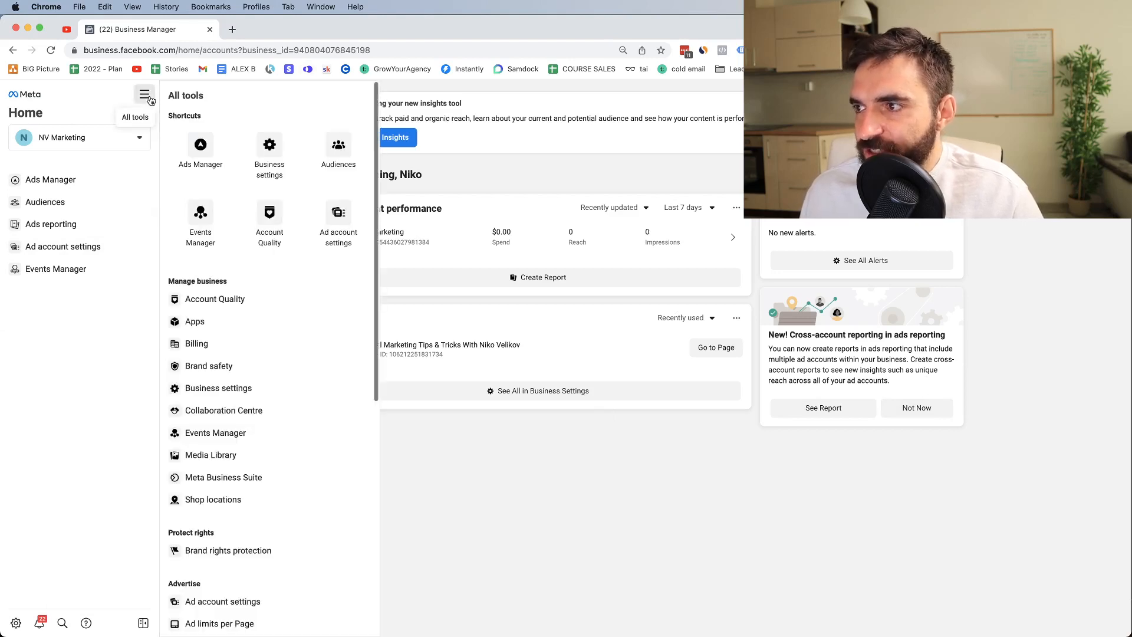
left_click(145, 98)
left_click(145, 101)
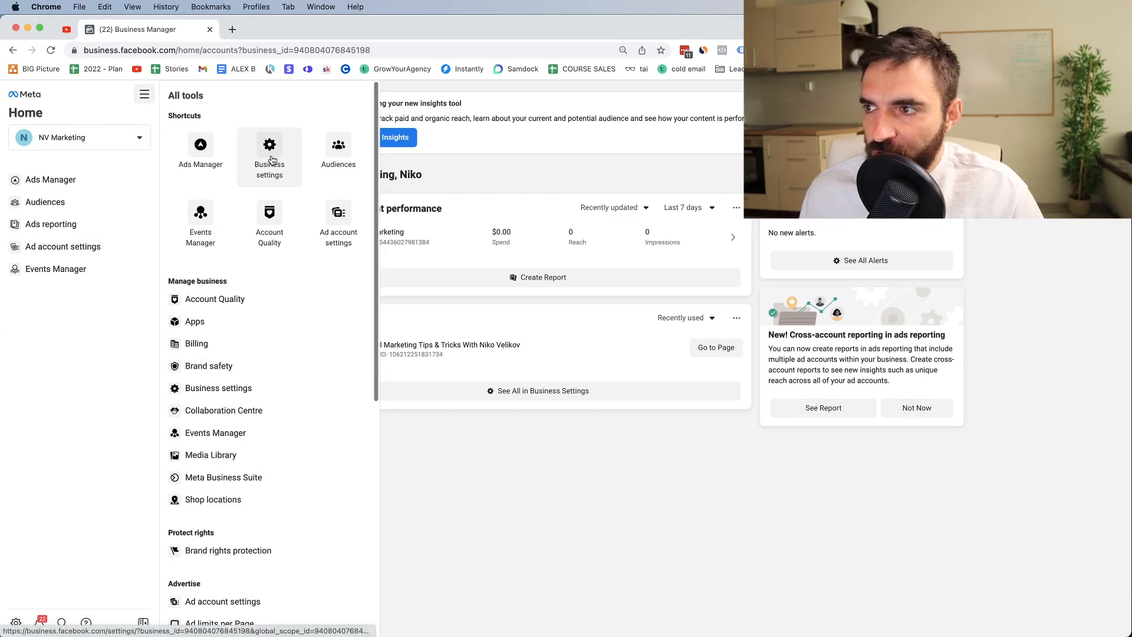
left_click(265, 180)
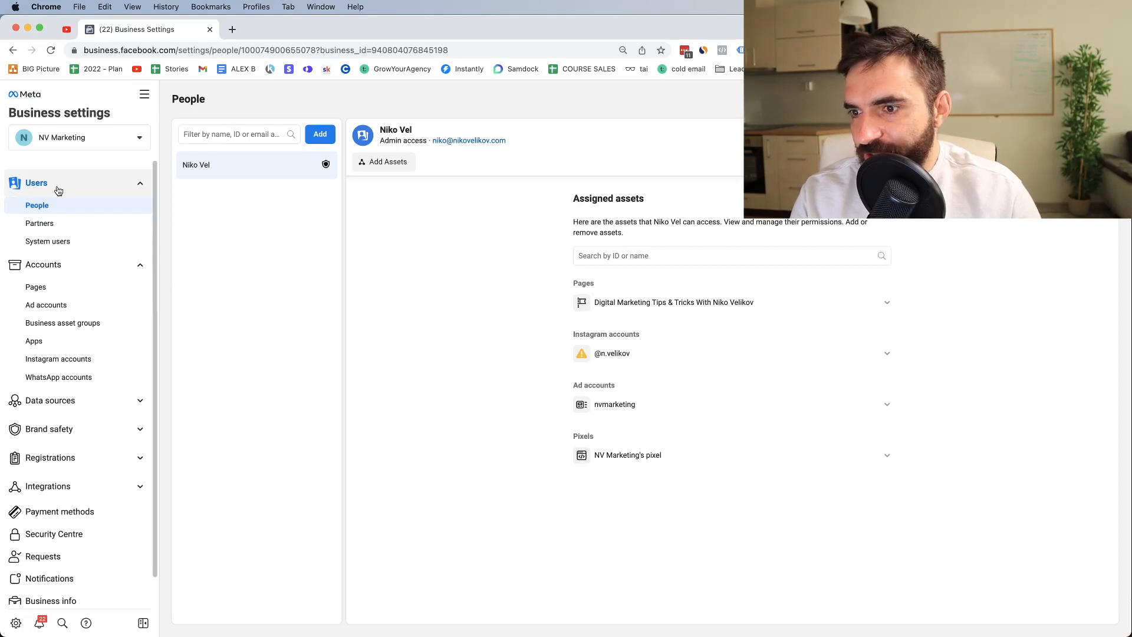
left_click(321, 135)
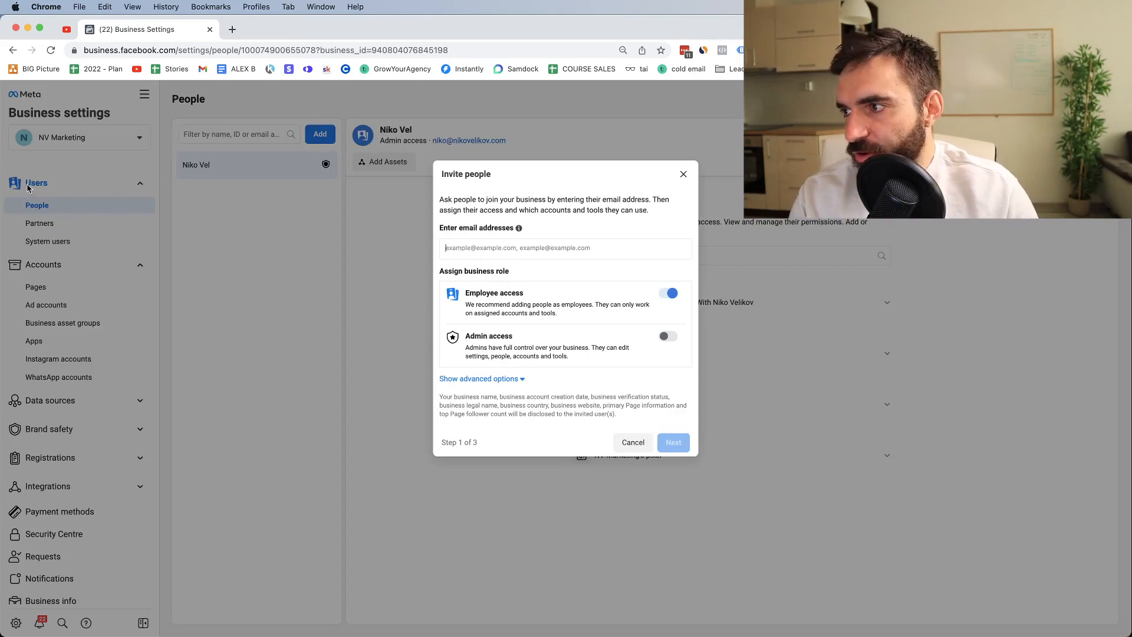
Step: In Invite people, enable Admin access and add the invitee's e-mail address
left_click(683, 173)
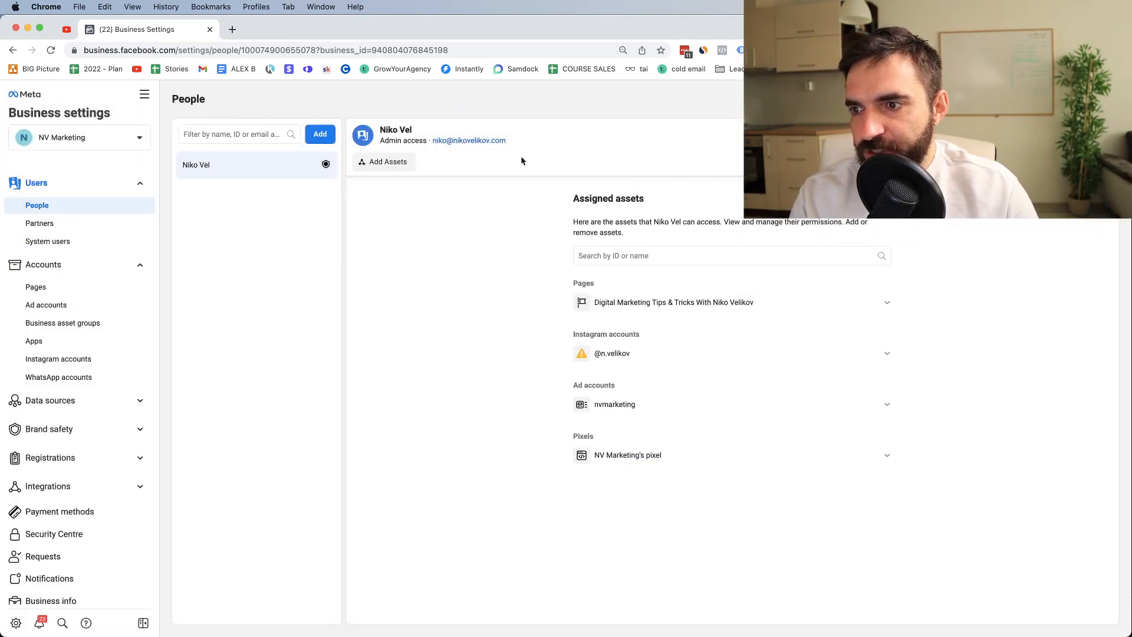
left_click(319, 134)
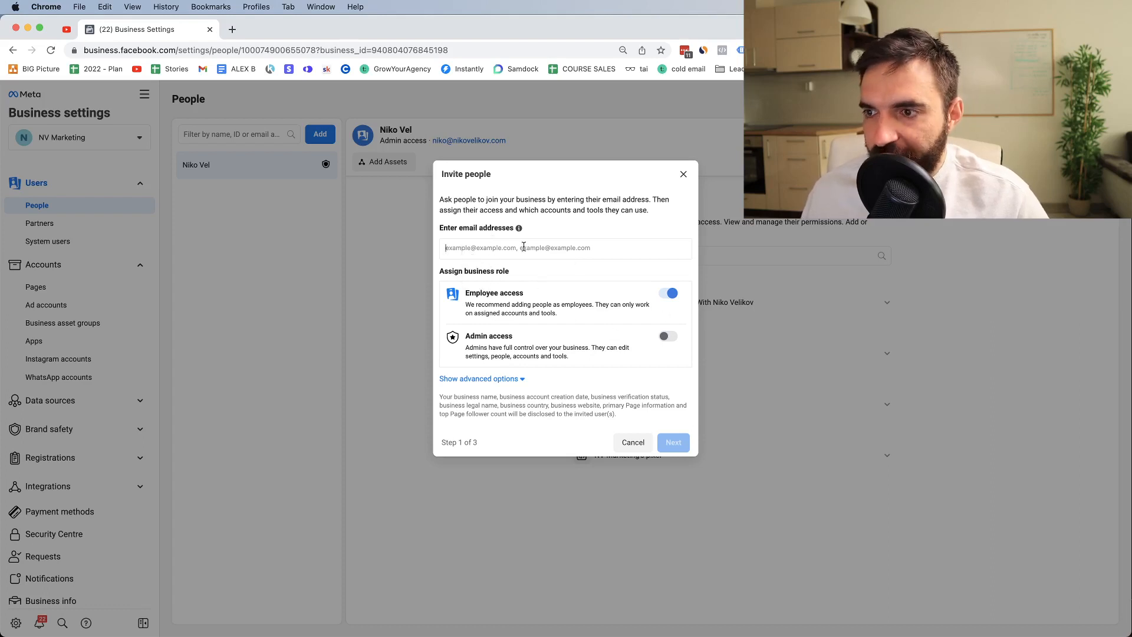
left_click(669, 336)
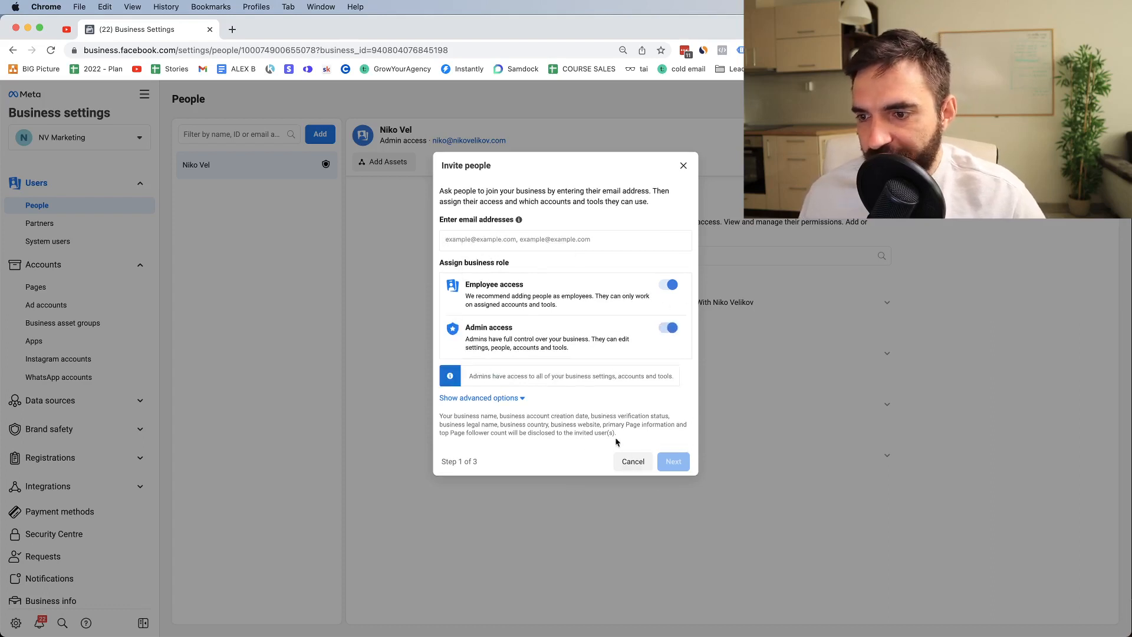
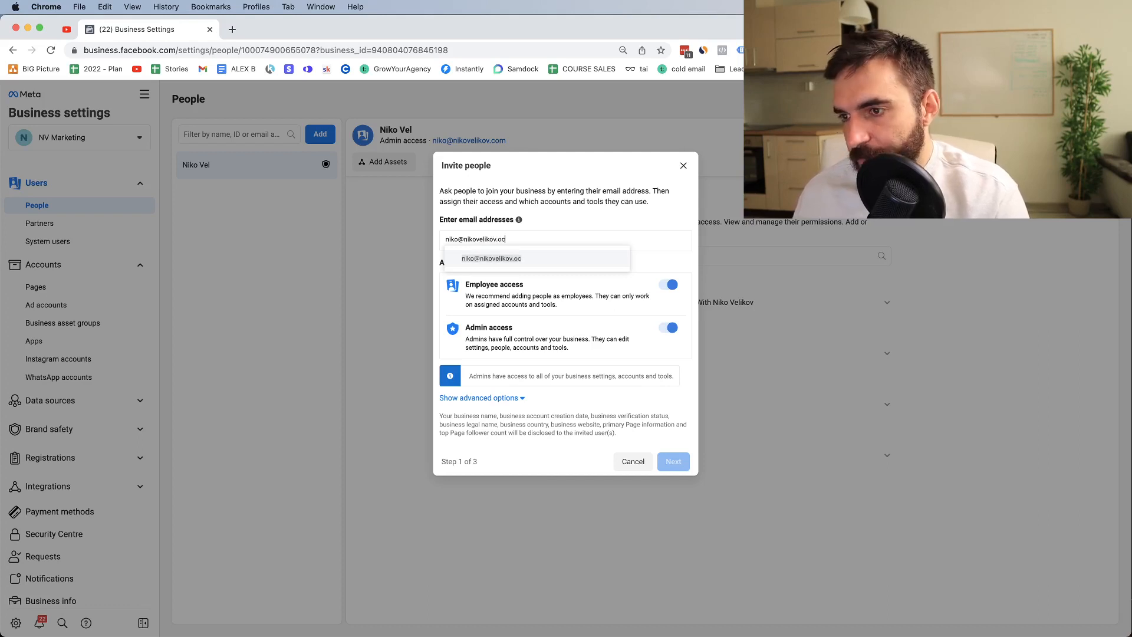
left_click(472, 262)
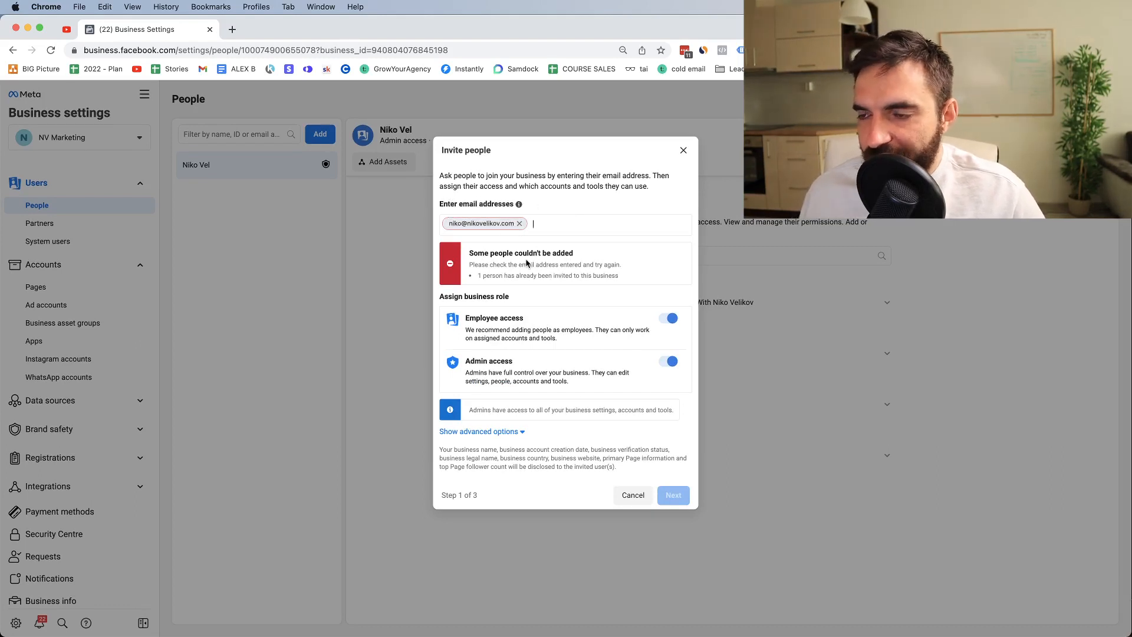
Step: Review the Finance analyst, Finance editor and Developer roles, turn Admin off, and close without inviting
left_click(499, 432)
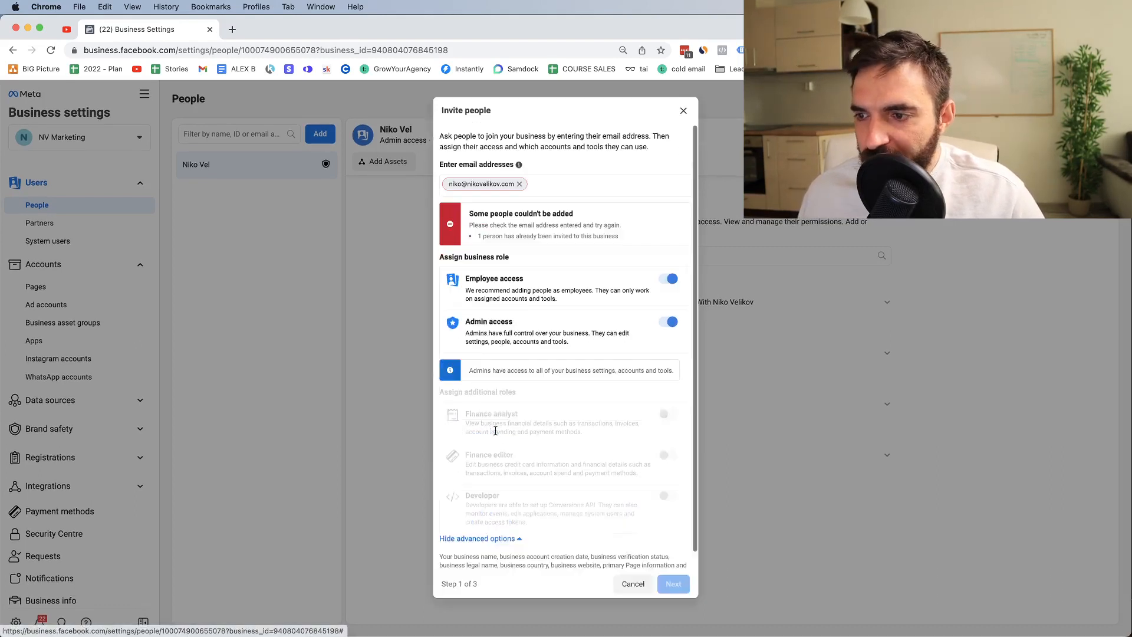
scroll(492, 452, "down", 1)
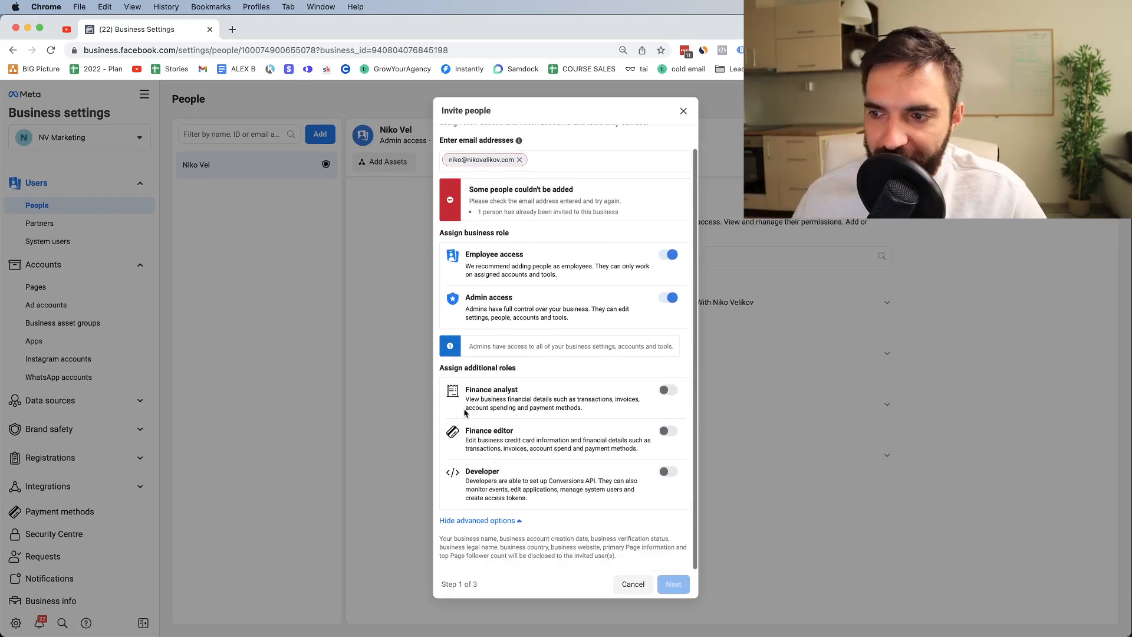
scroll(486, 395, "up", 1)
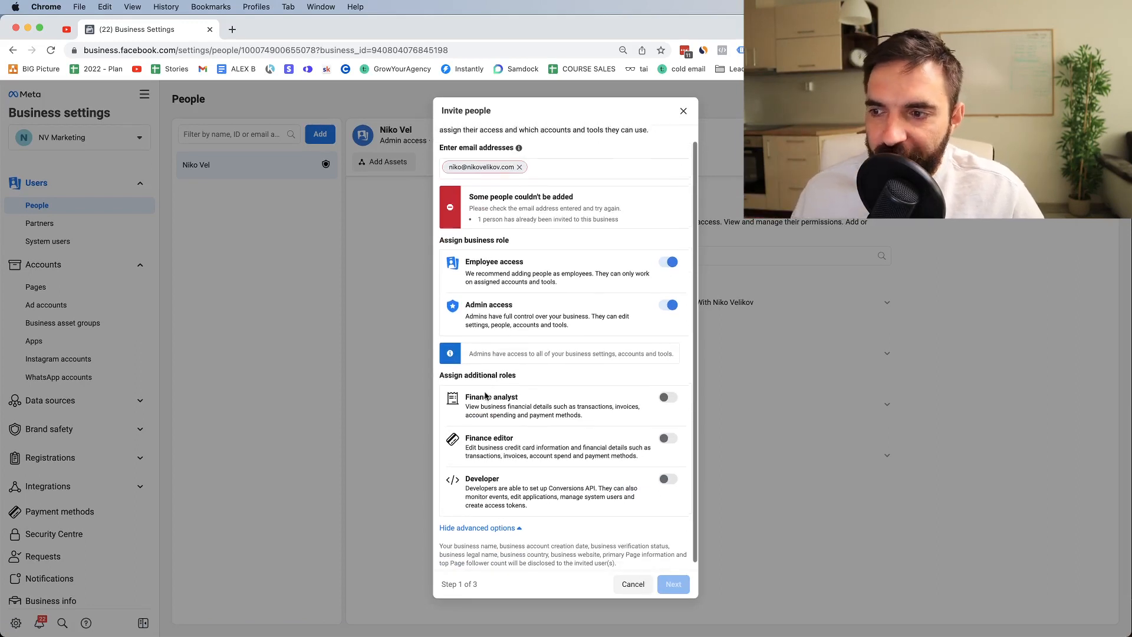
triple_click(485, 395)
triple_click(500, 435)
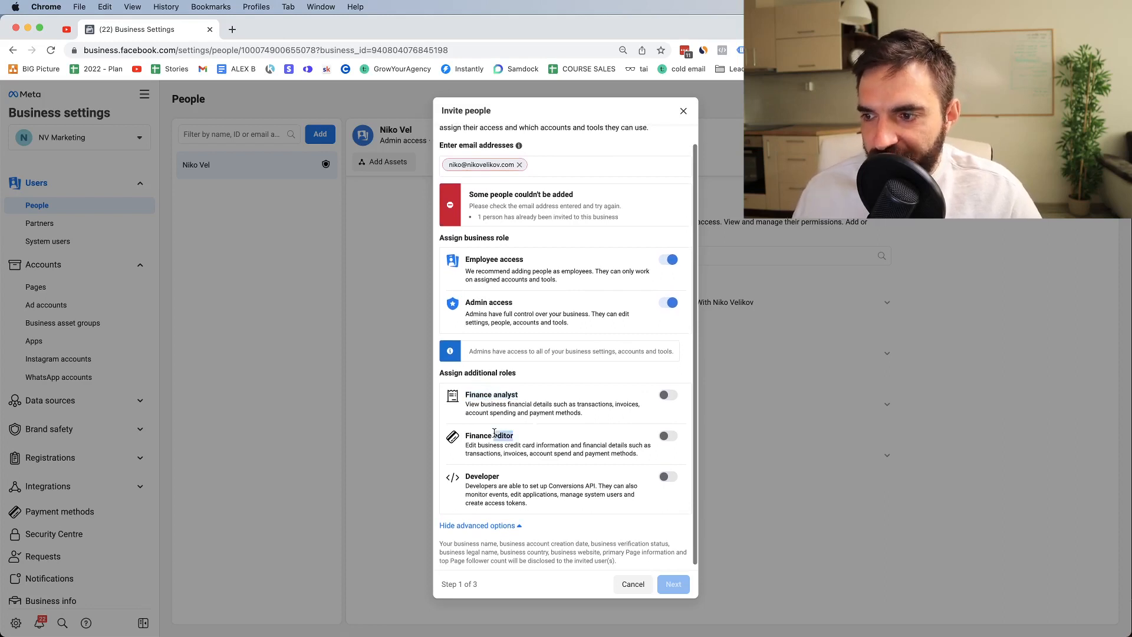
left_click(483, 475)
double_click(483, 474)
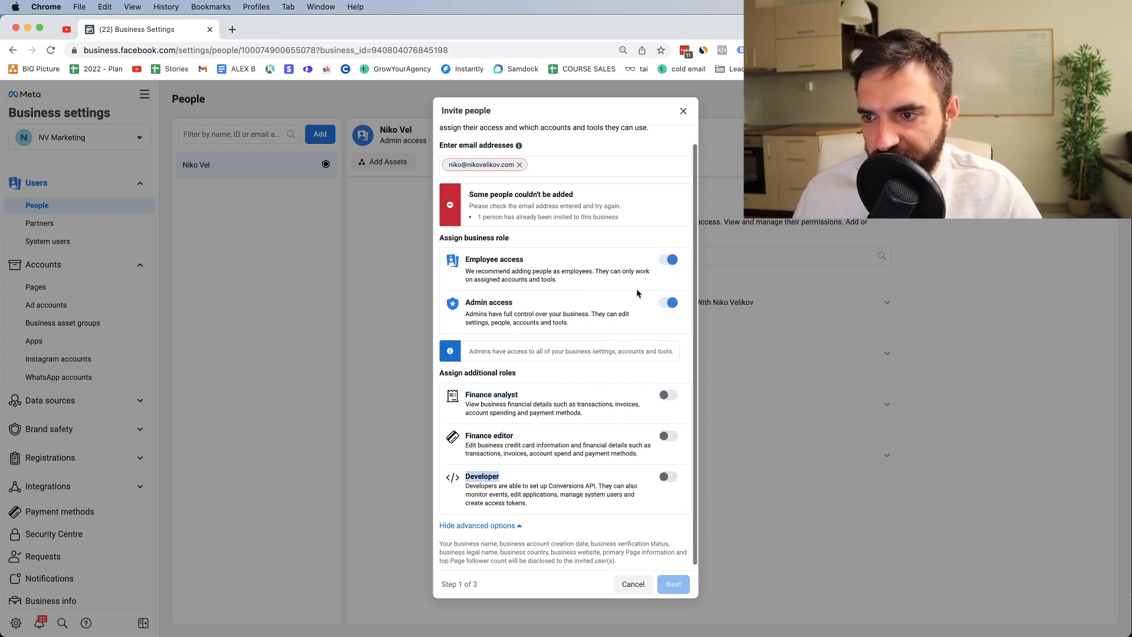
left_click_drag(481, 302, 487, 299)
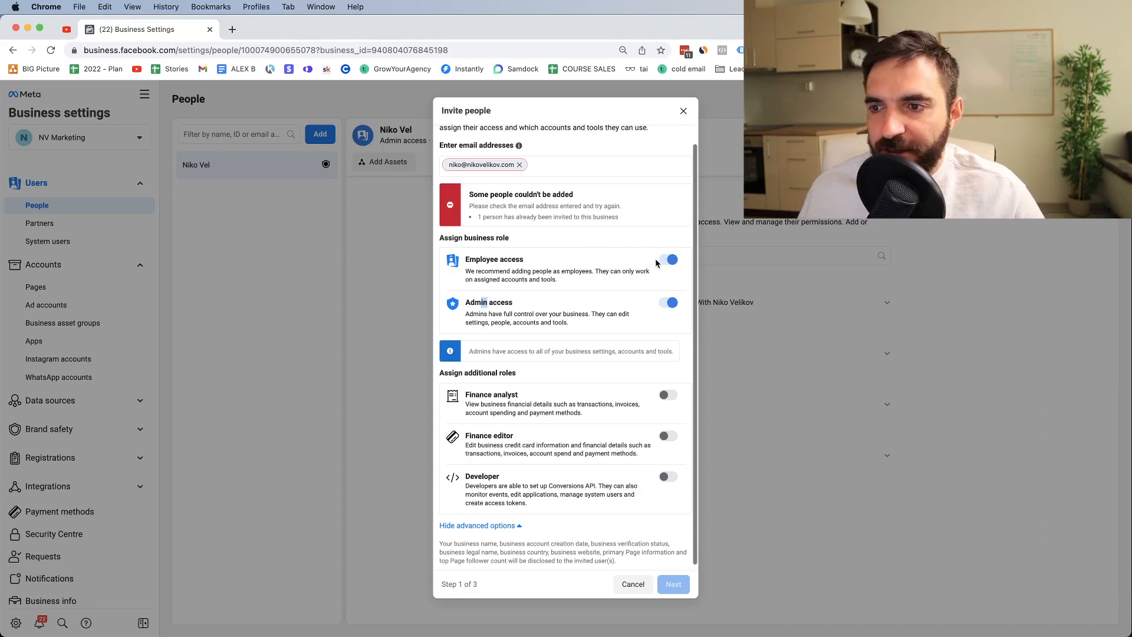
left_click(669, 300)
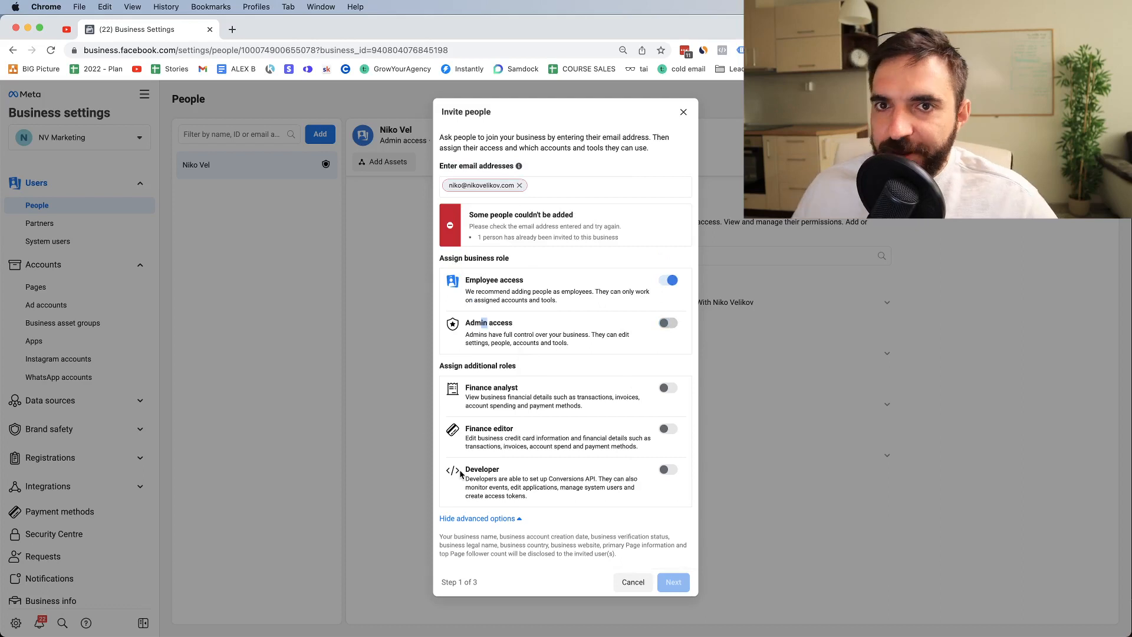
left_click(683, 112)
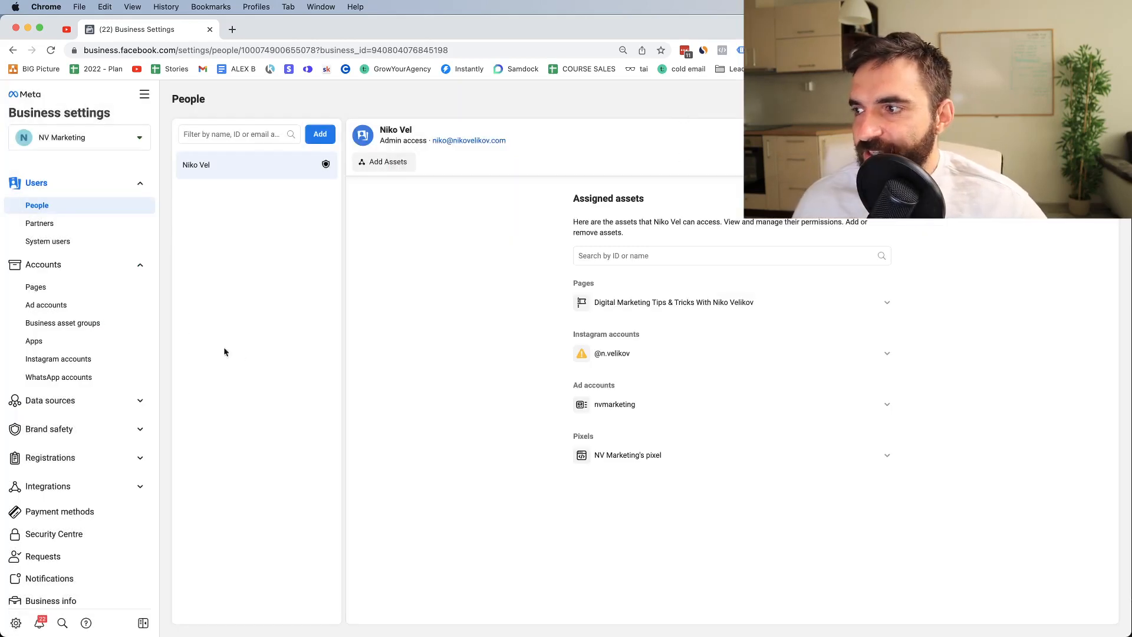
scroll(73, 289, "down", 1)
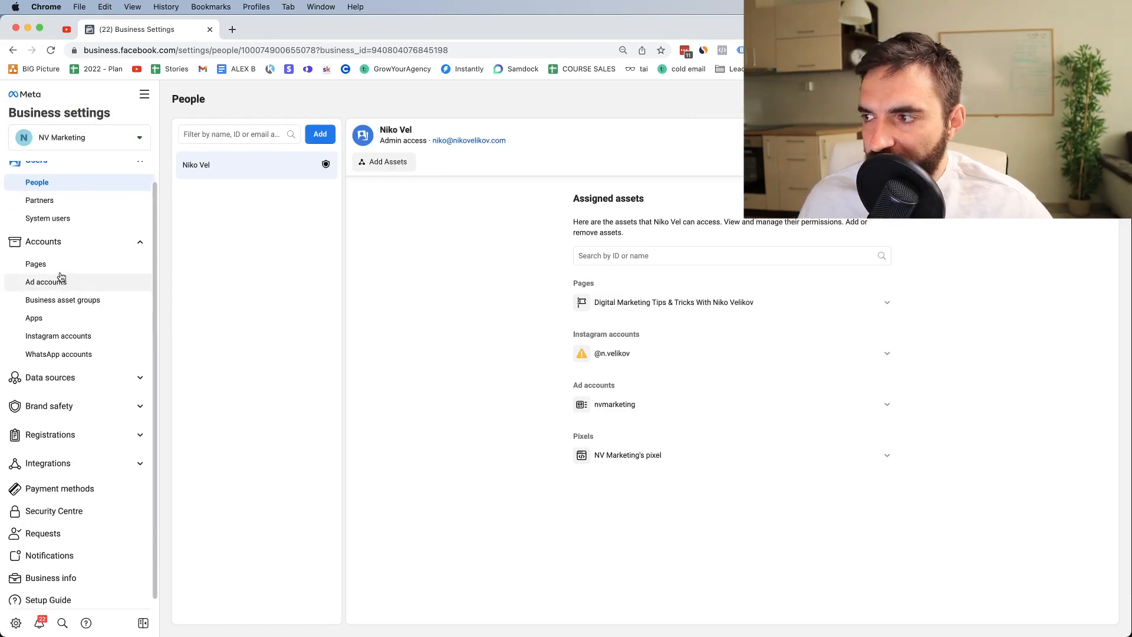
left_click(51, 266)
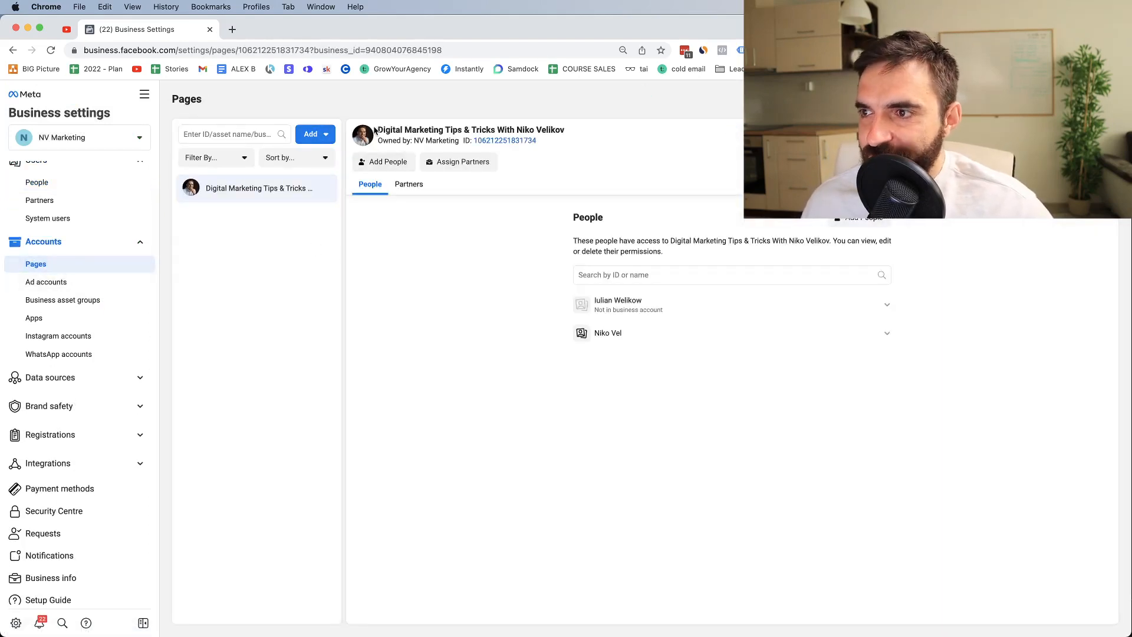
left_click_drag(375, 130, 570, 126)
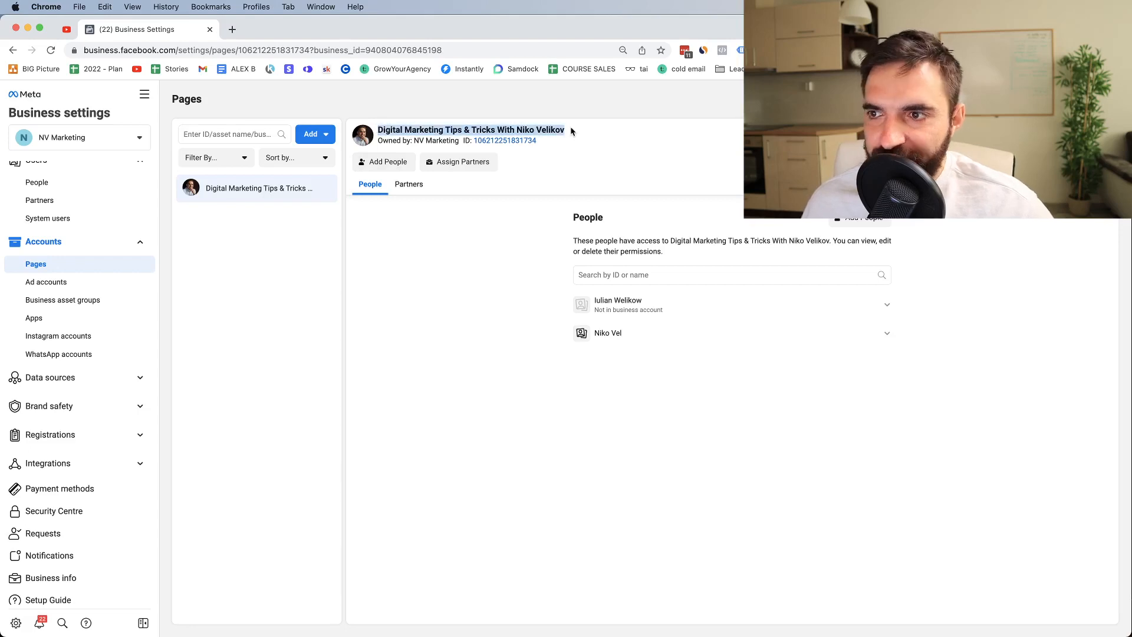
left_click(379, 322)
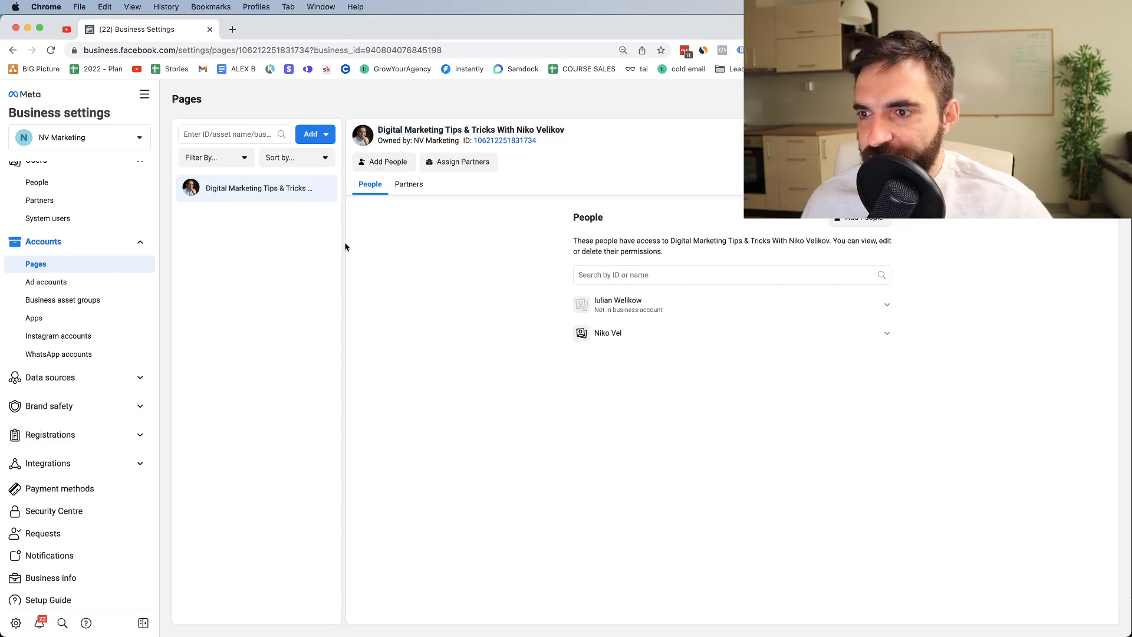
left_click(319, 135)
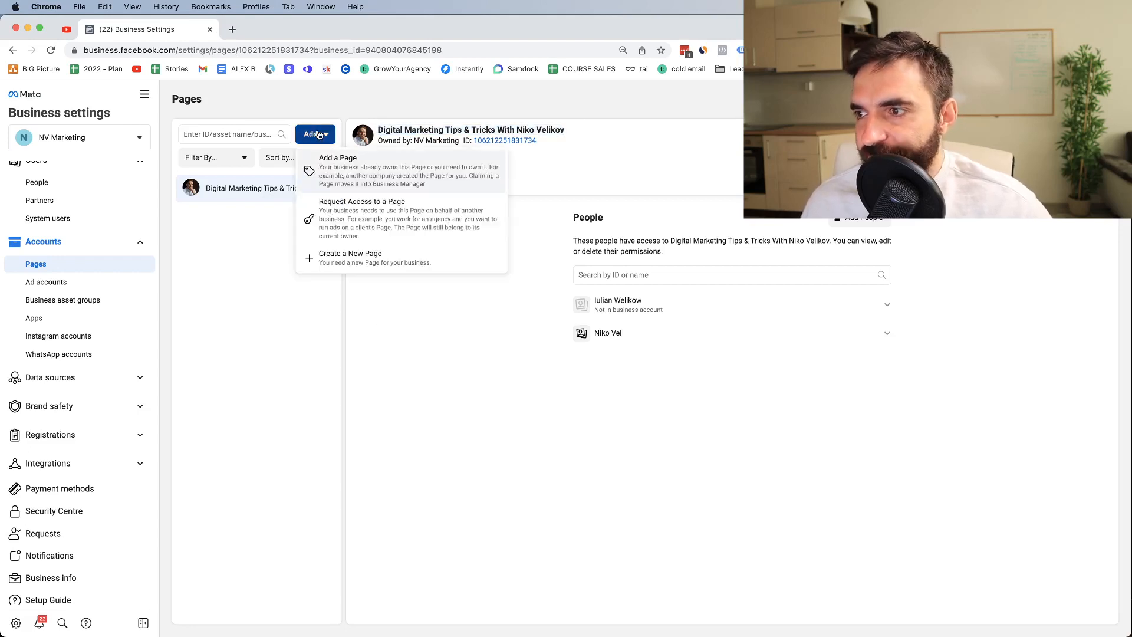
left_click(327, 178)
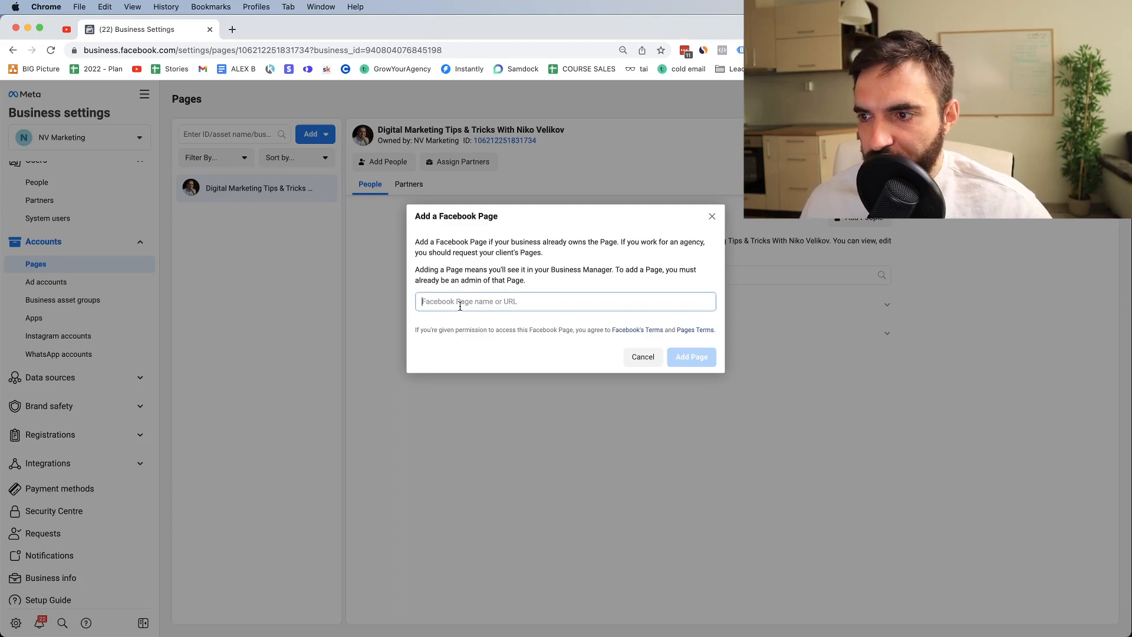
left_click(531, 295)
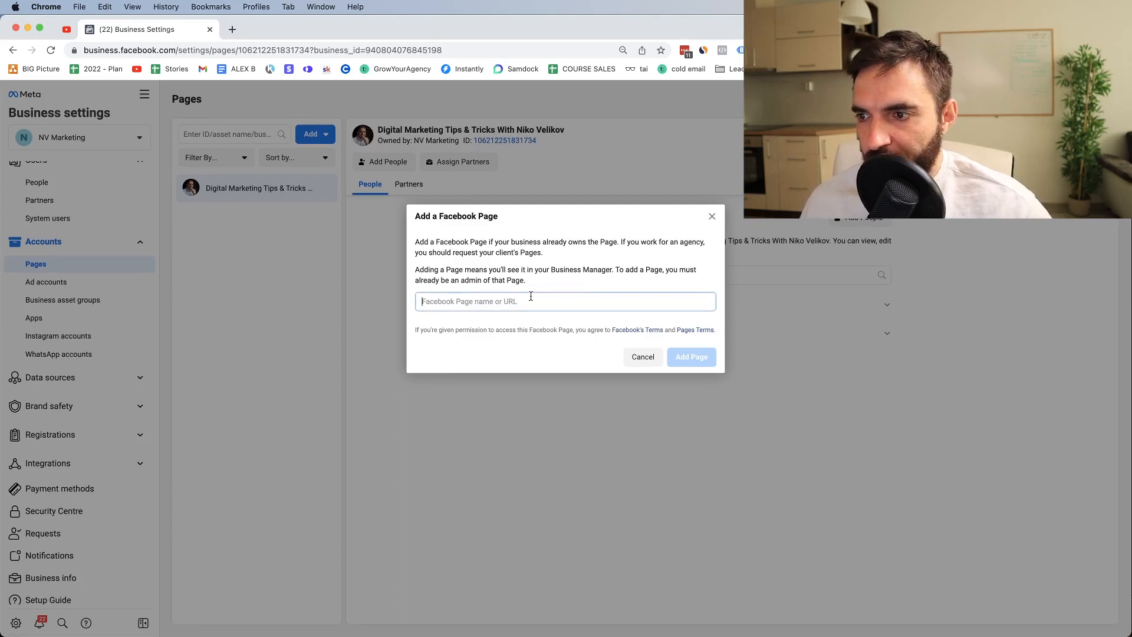
left_click(712, 217)
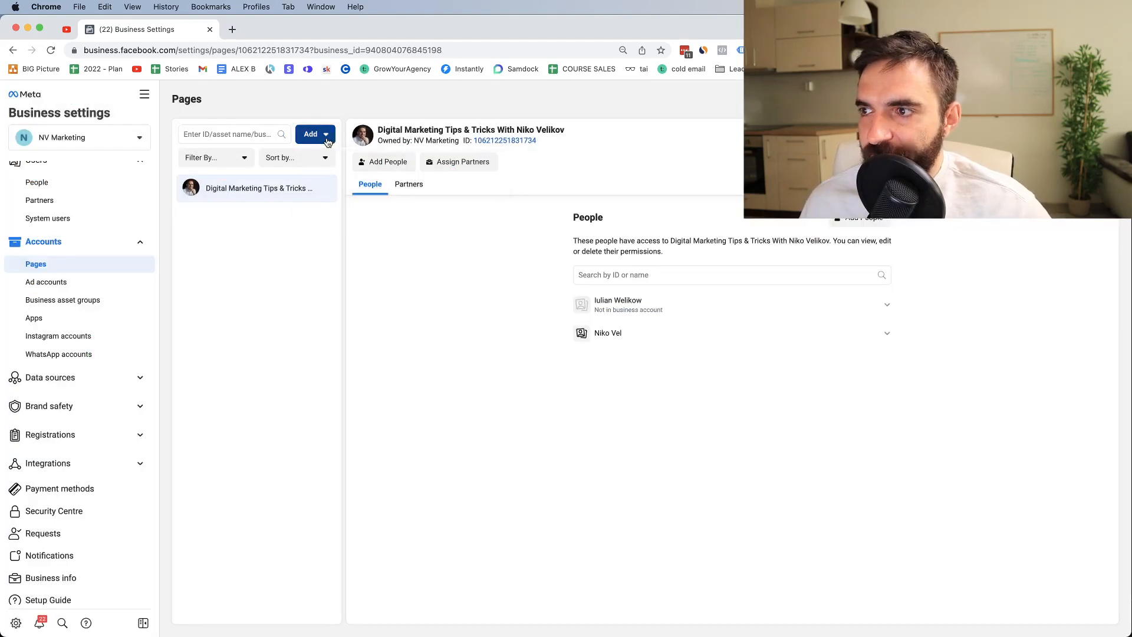
left_click(319, 135)
left_click(345, 270)
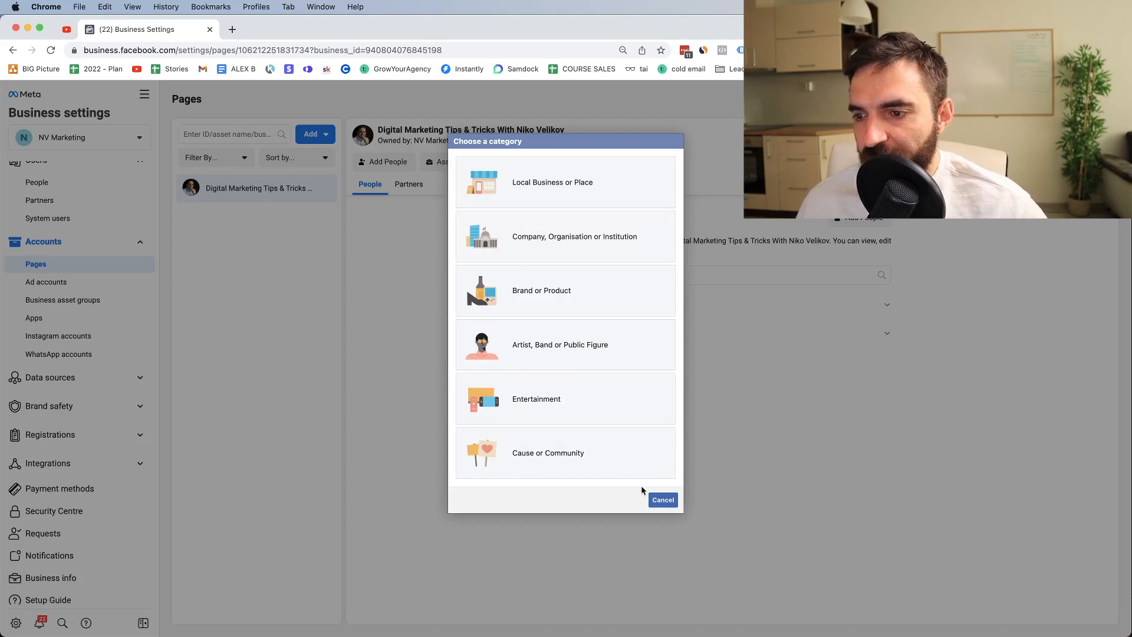
left_click(548, 380)
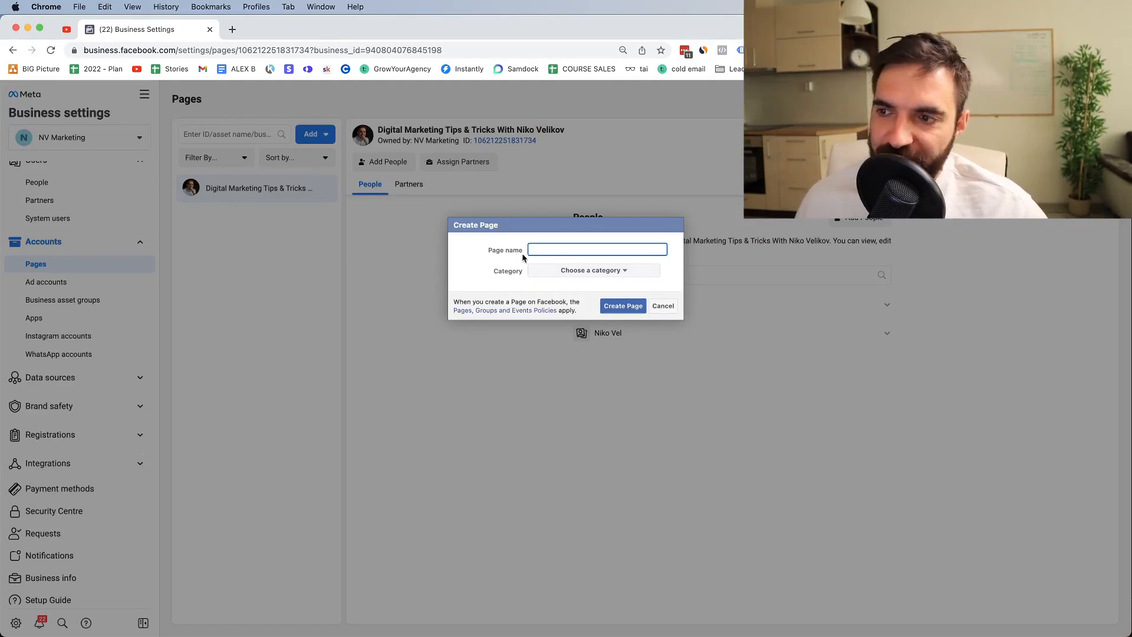
left_click(592, 272)
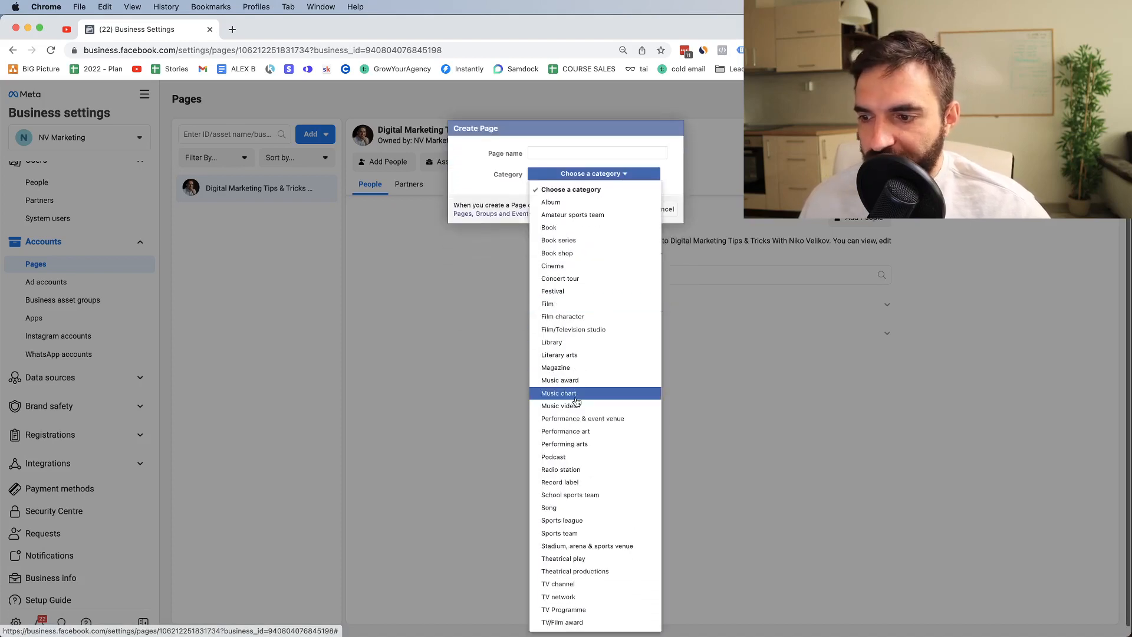
left_click(561, 457)
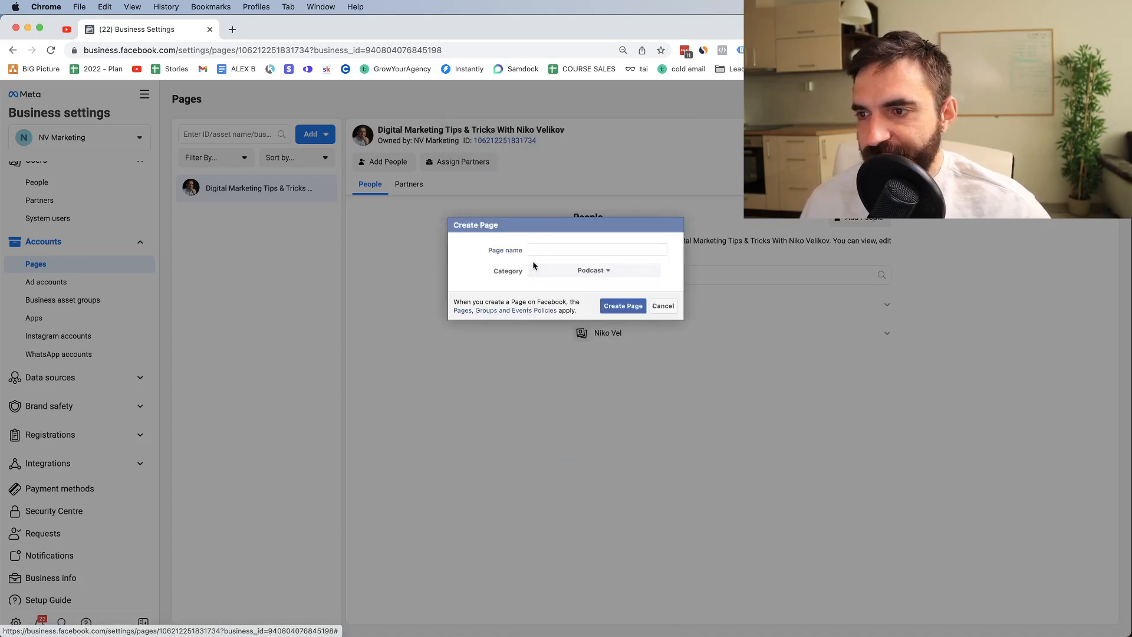
left_click(541, 250)
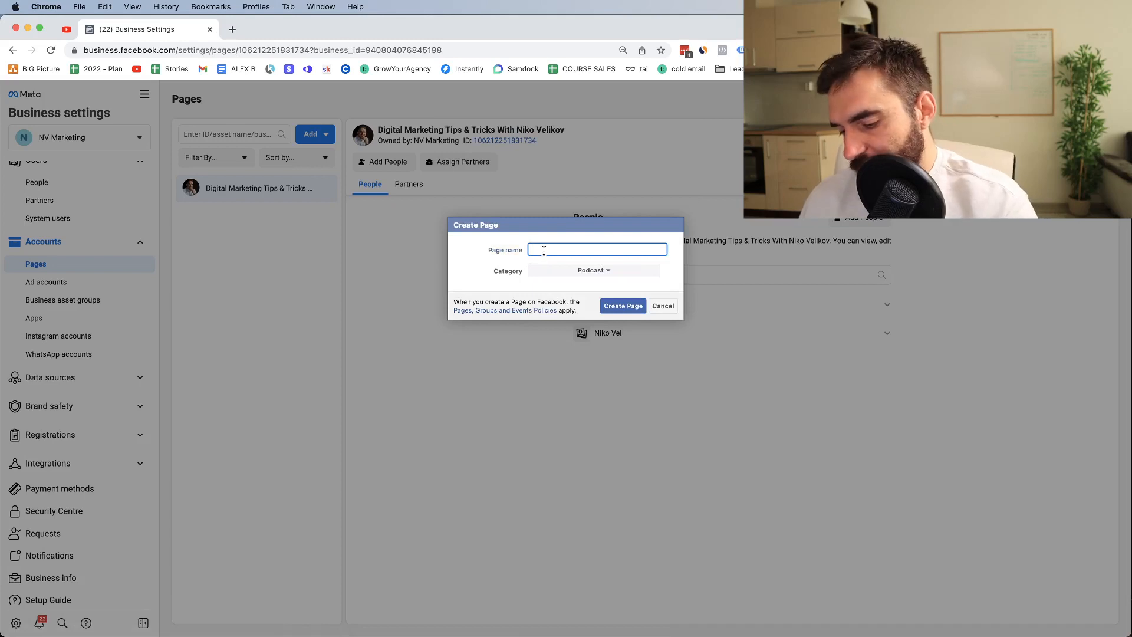
type("101 Marketi")
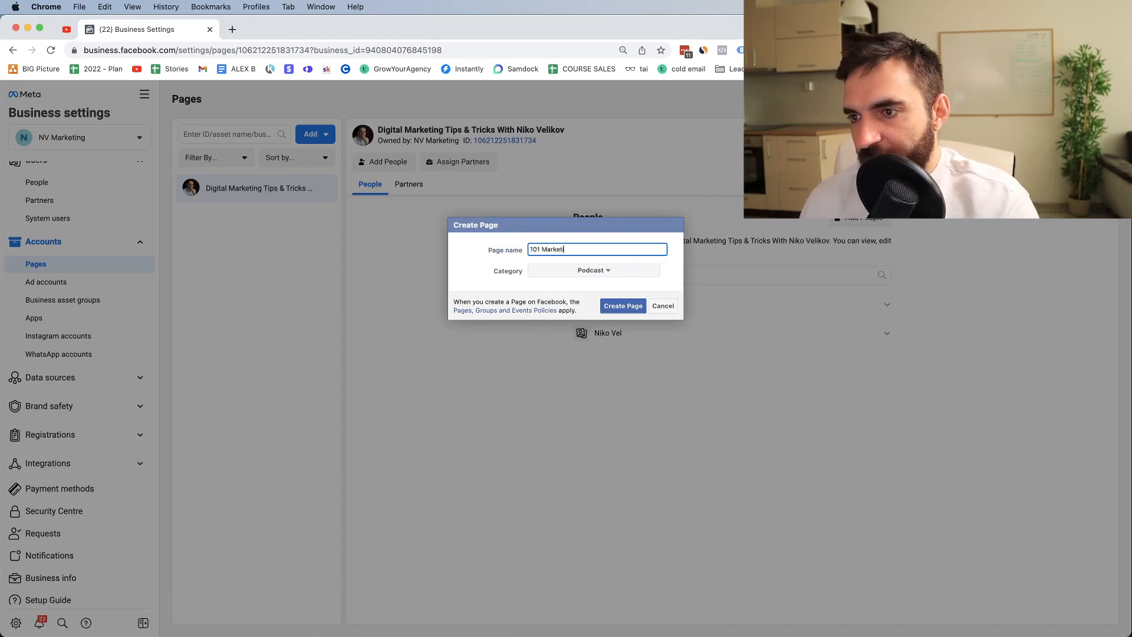
type("ng Podcast")
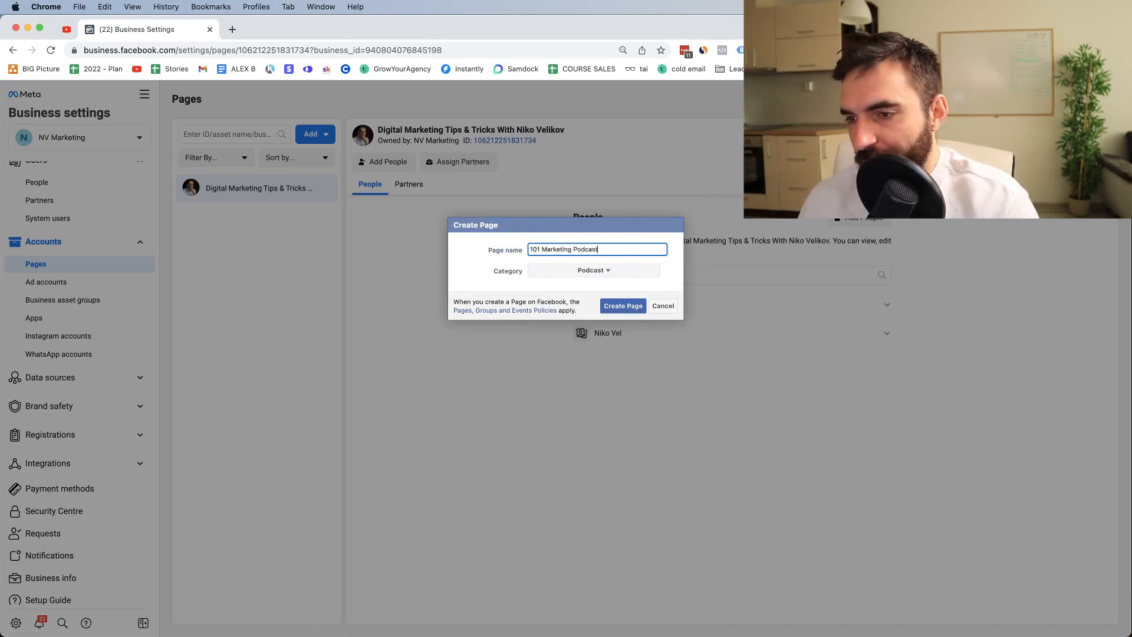
left_click(662, 306)
scroll(100, 283, "up", 2)
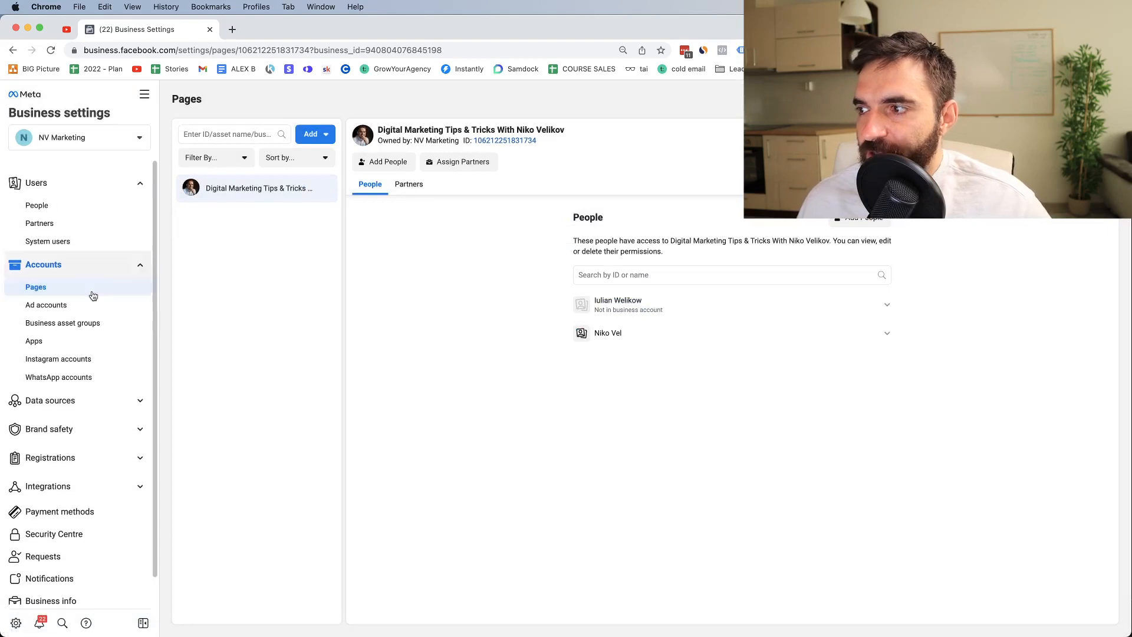
Step: Look over the Add Instagram account form without connecting, then switch to Ad accounts settings
left_click(67, 358)
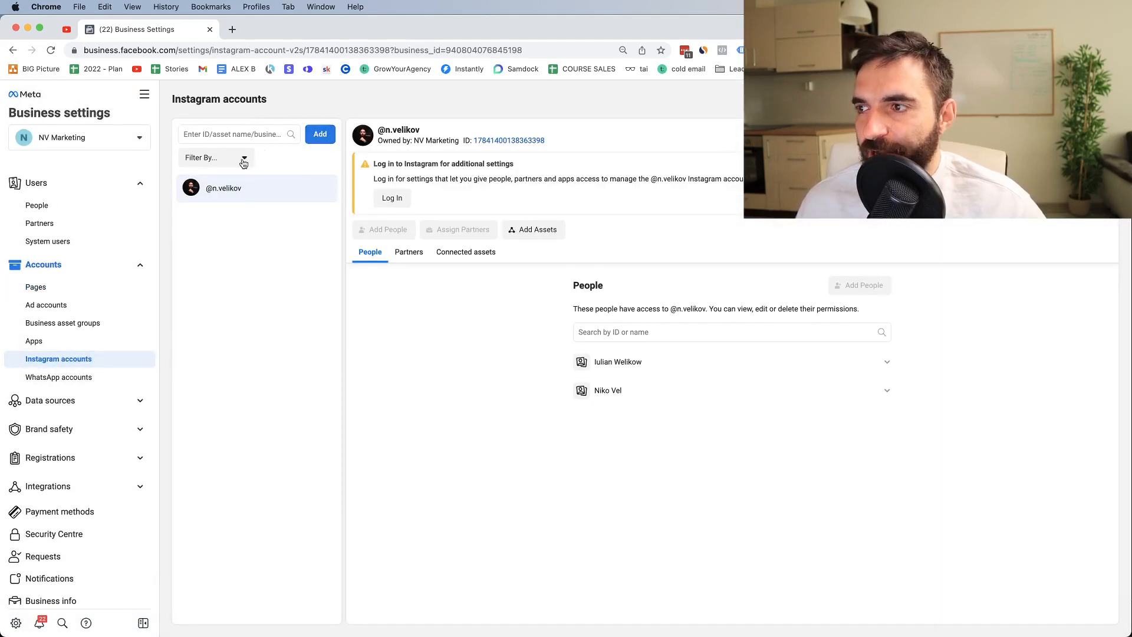
left_click(320, 134)
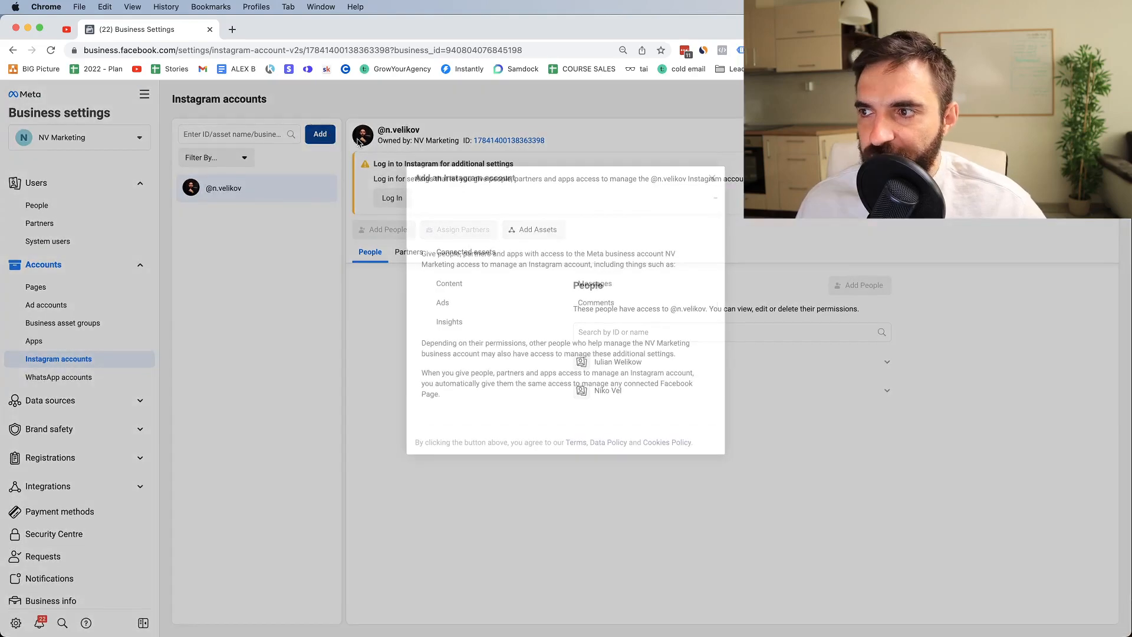
scroll(544, 367, "down", 1)
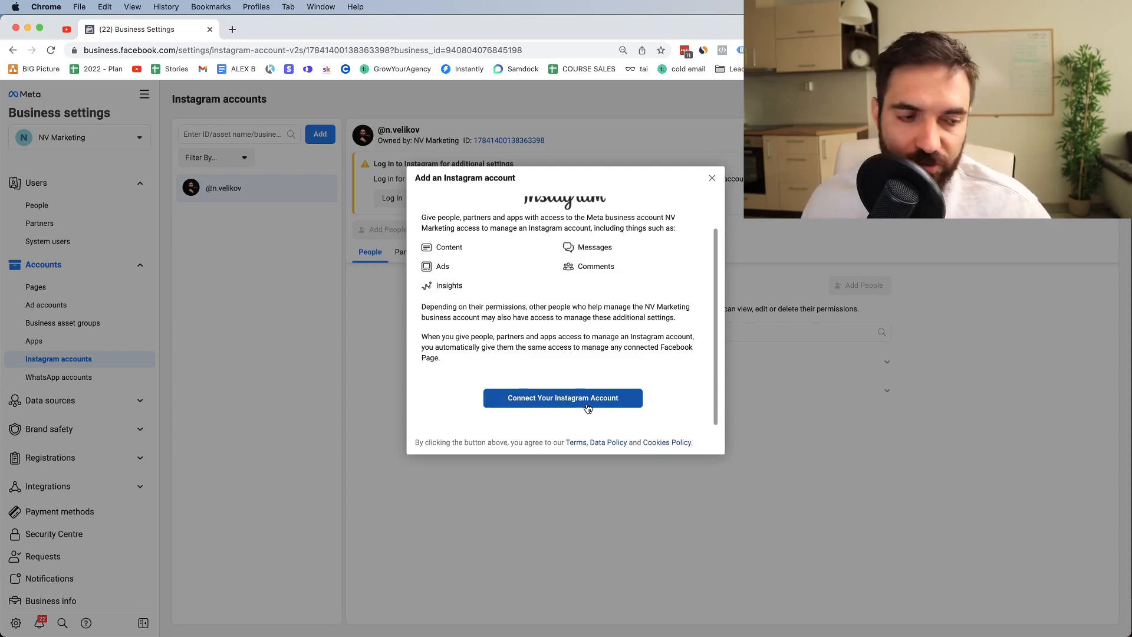
scroll(588, 408, "up", 1)
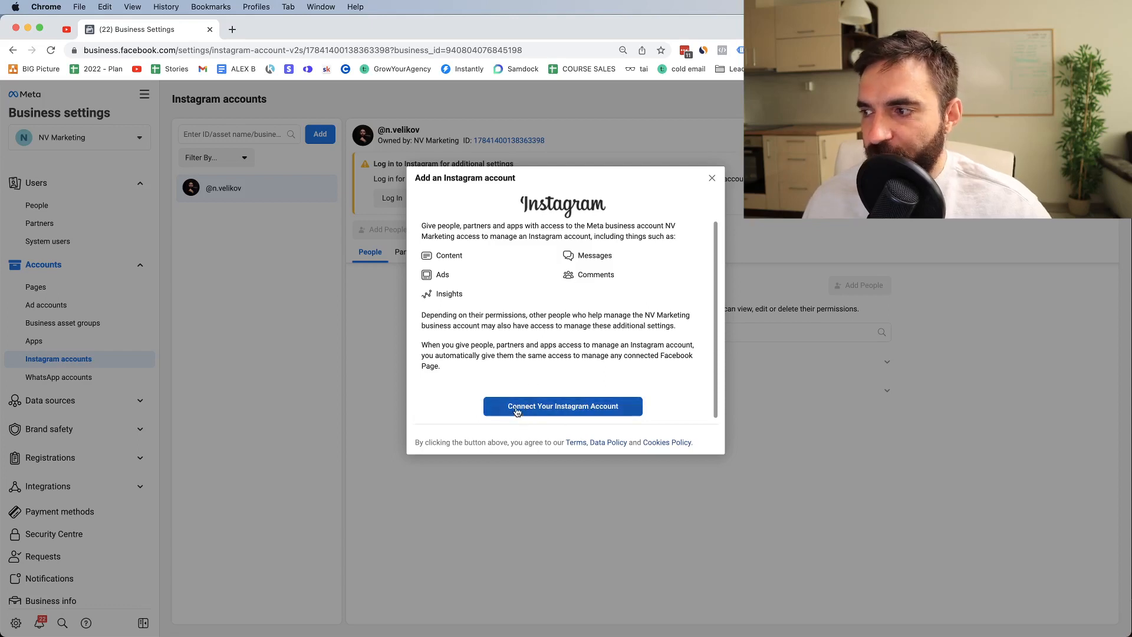
left_click(712, 179)
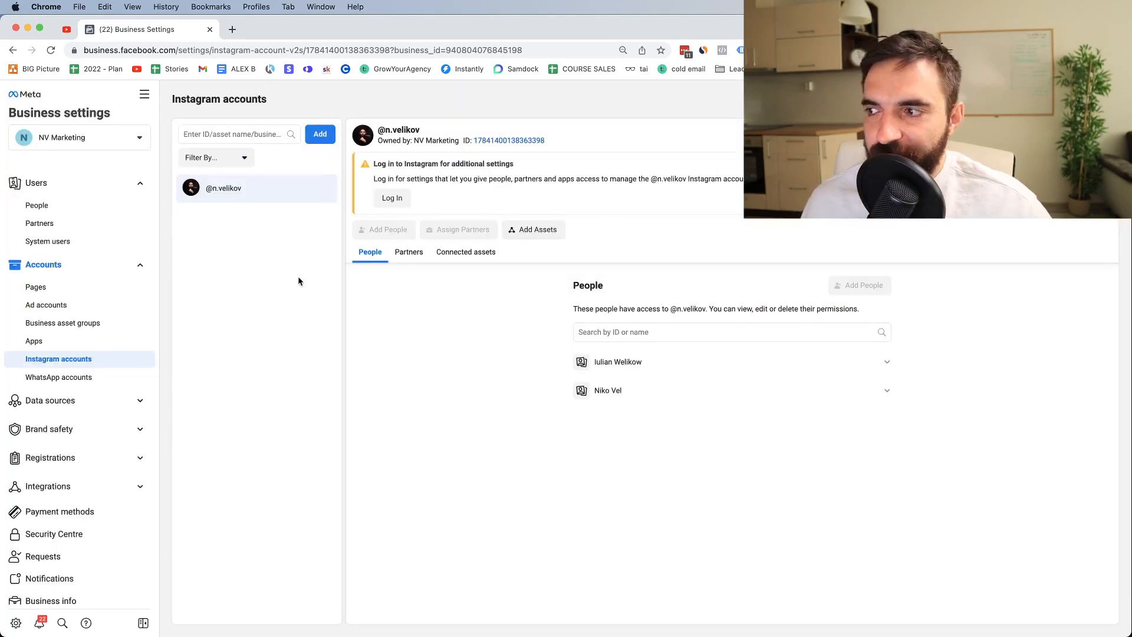
left_click(93, 307)
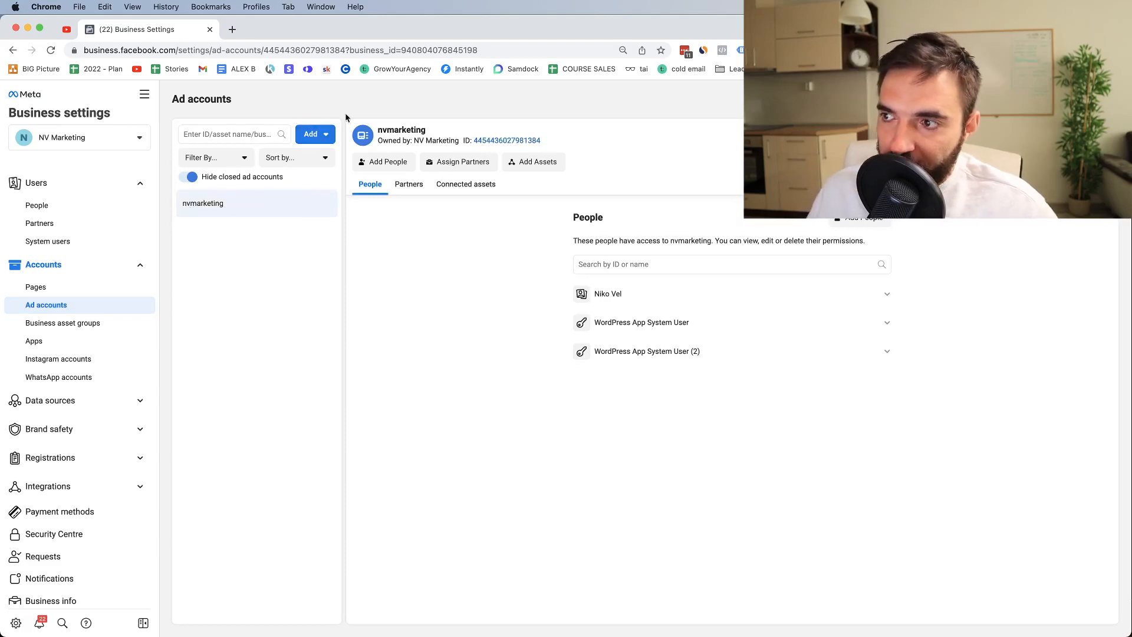
left_click(307, 135)
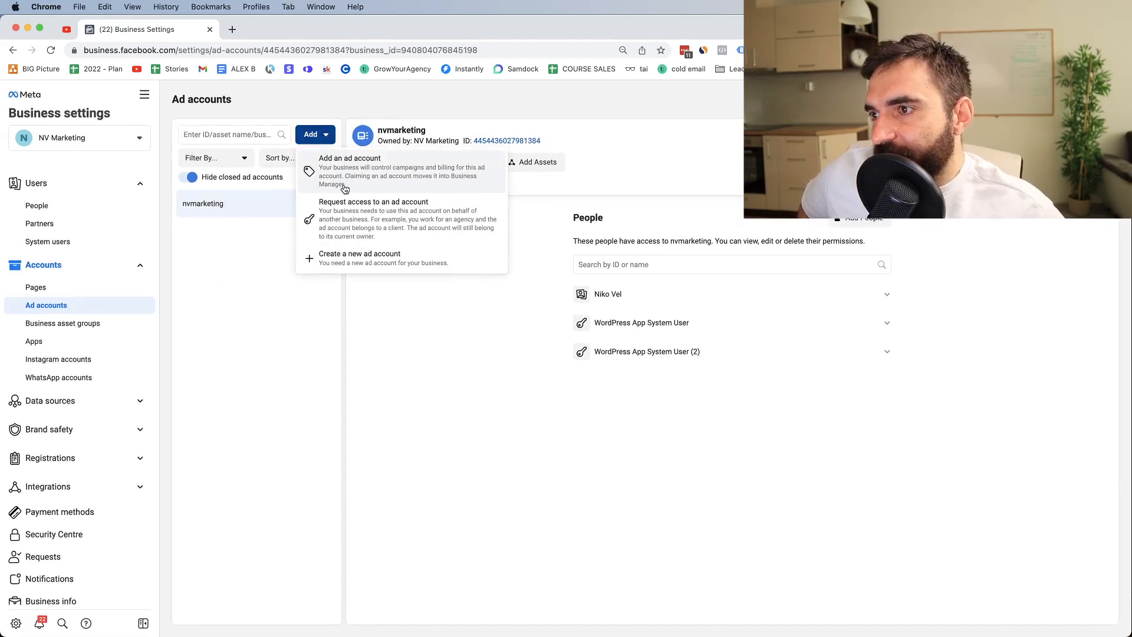
left_click(341, 267)
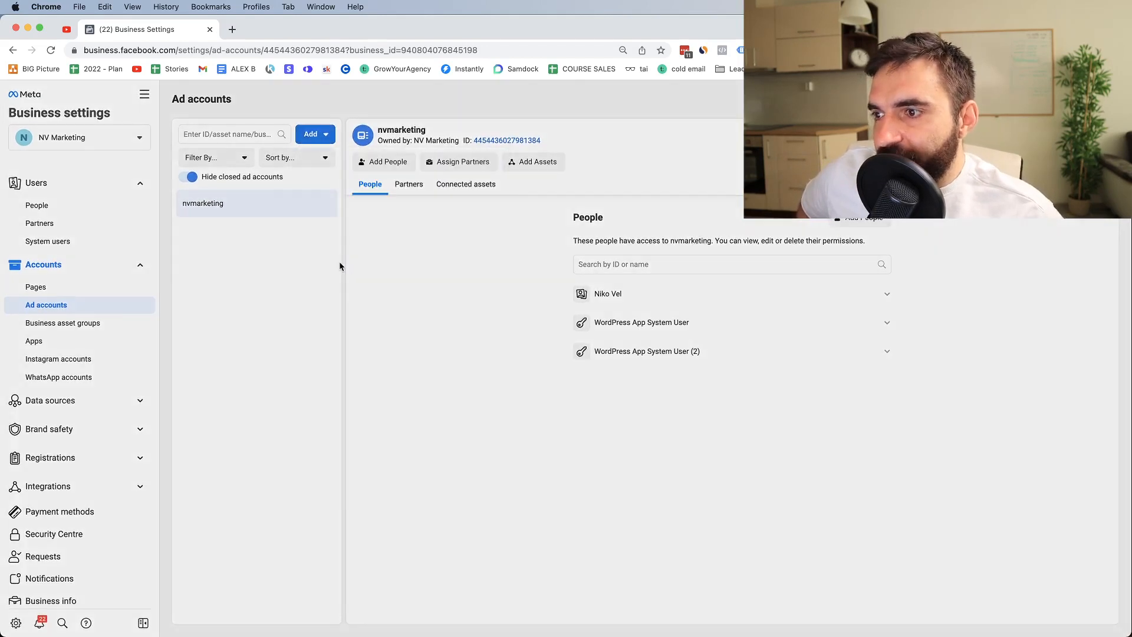
left_click(463, 357)
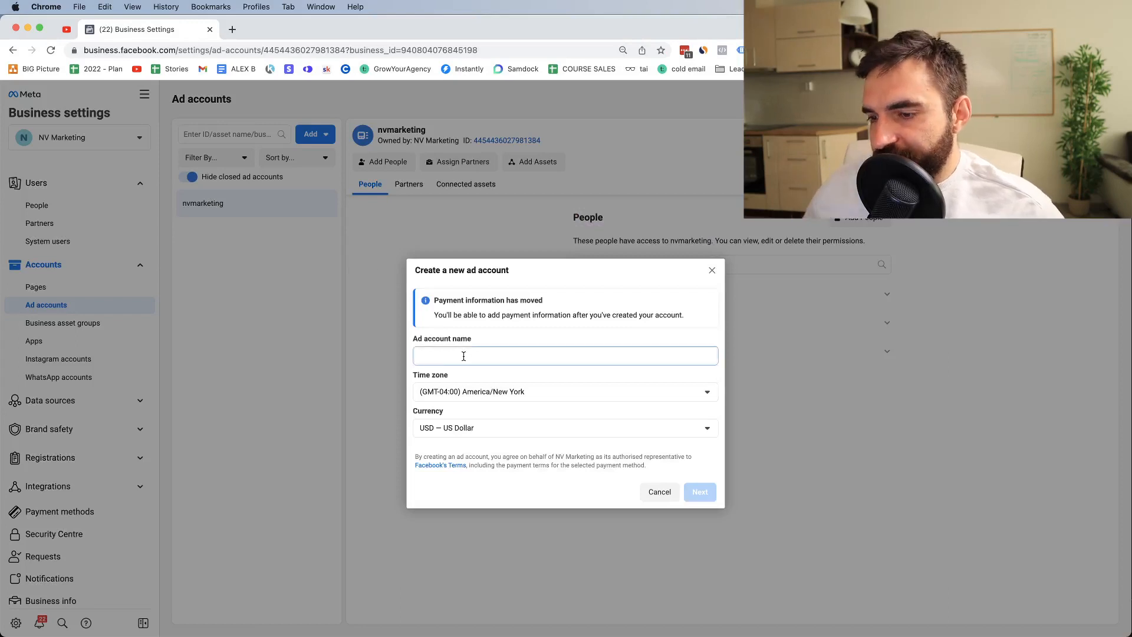
type("asd")
key("BackSpace")
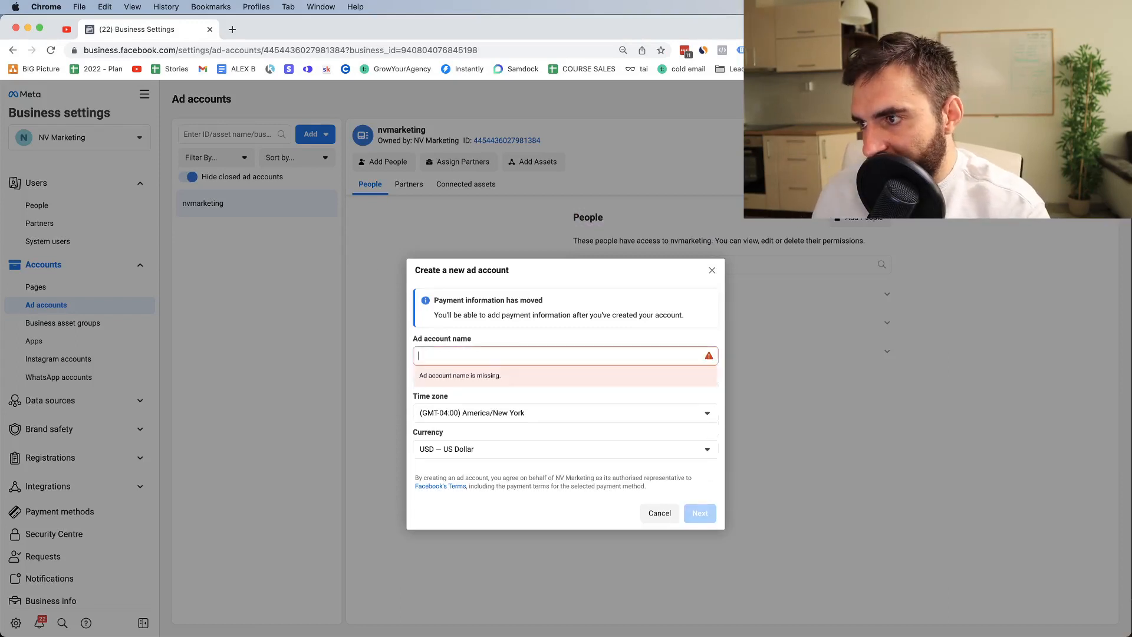
type("nvmarketing 2")
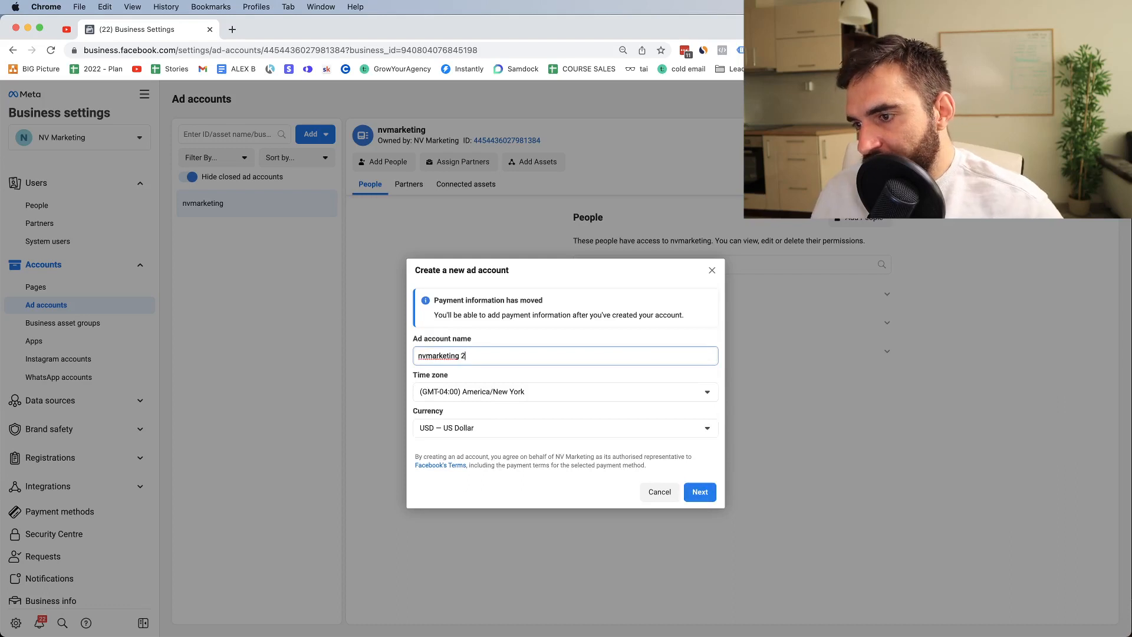
left_click(476, 391)
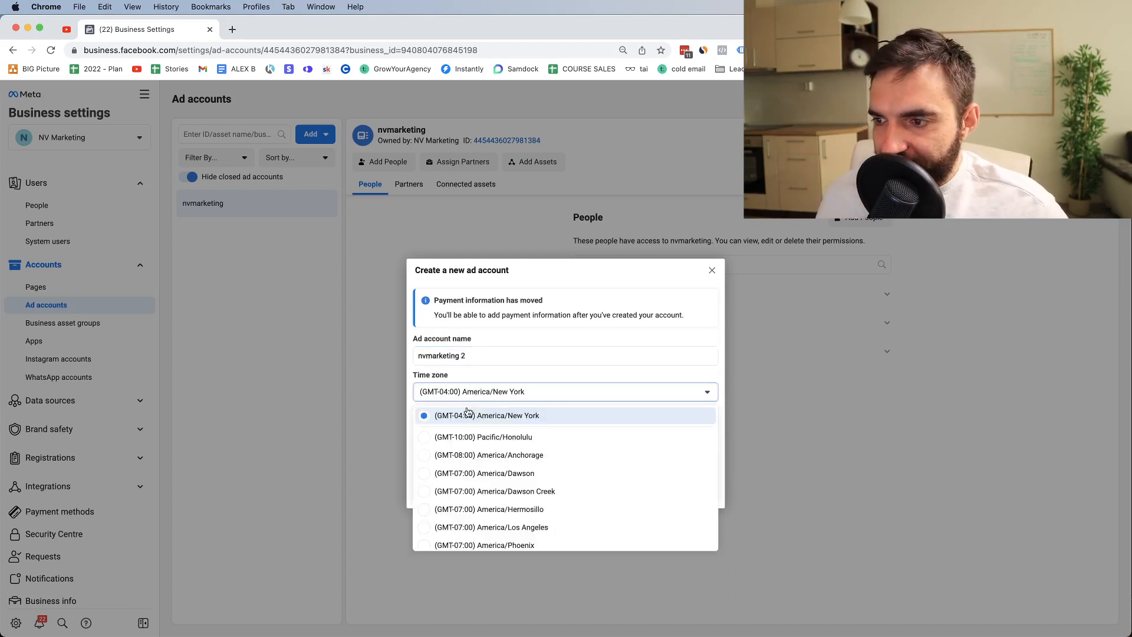
left_click(473, 391)
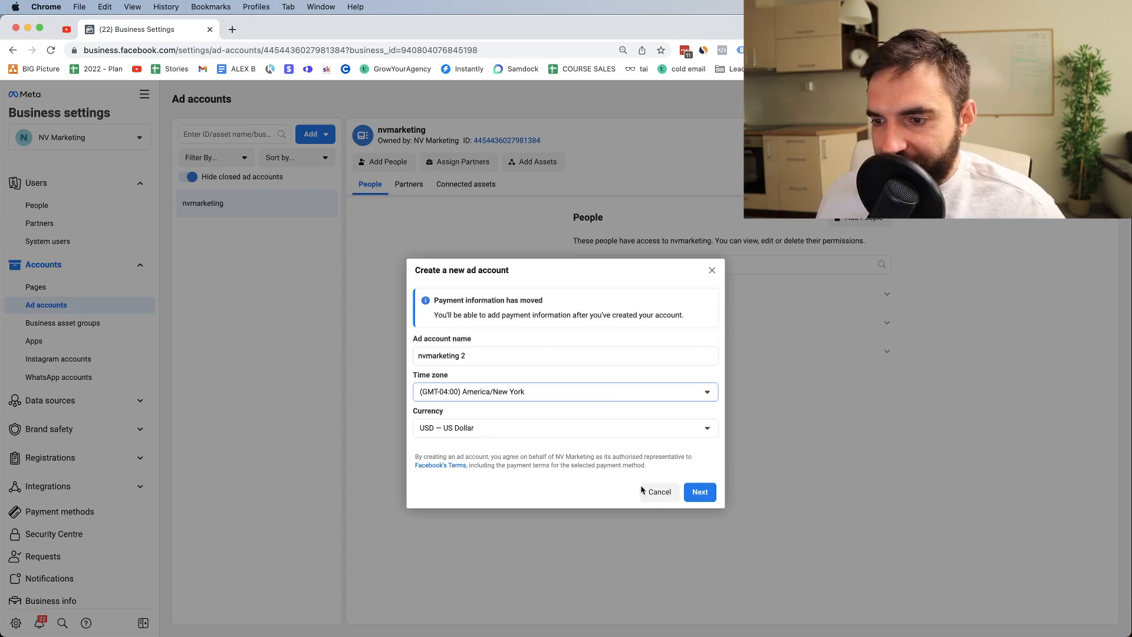
left_click(706, 271)
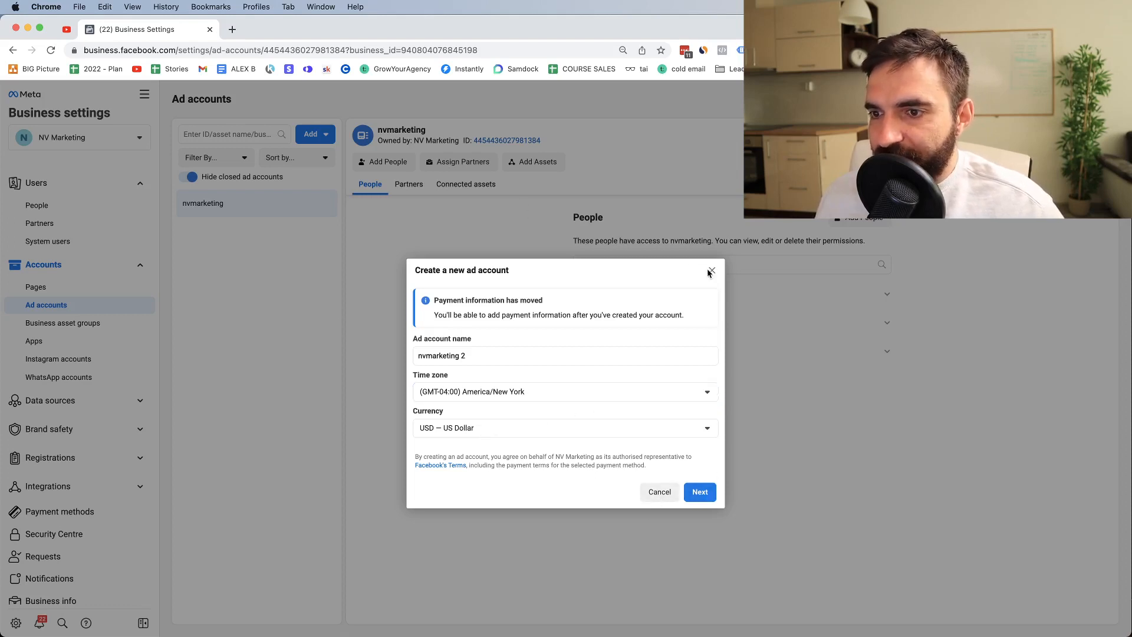
left_click(710, 271)
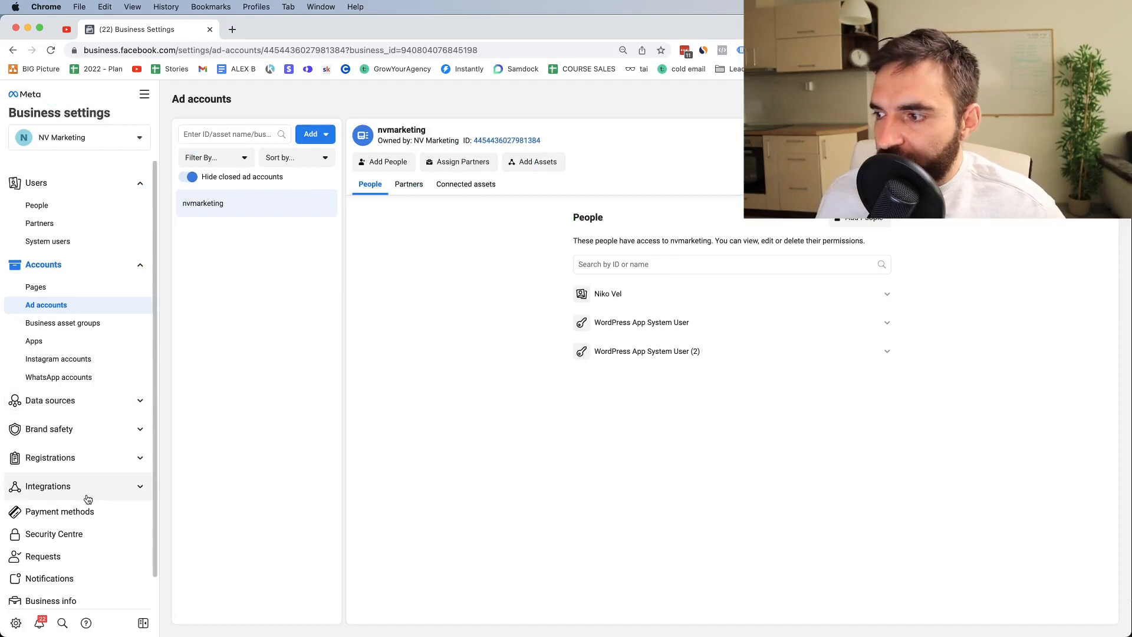
Step: Start then cancel adding a payment method as finance editor, and open Data sources > Pixels
left_click(81, 516)
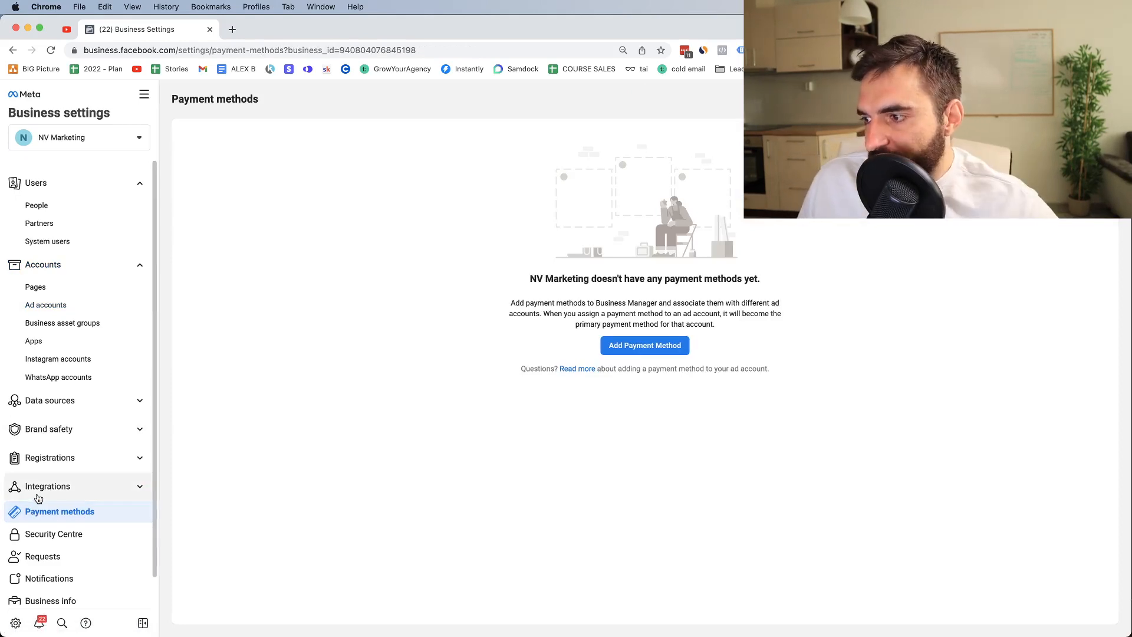
left_click(623, 347)
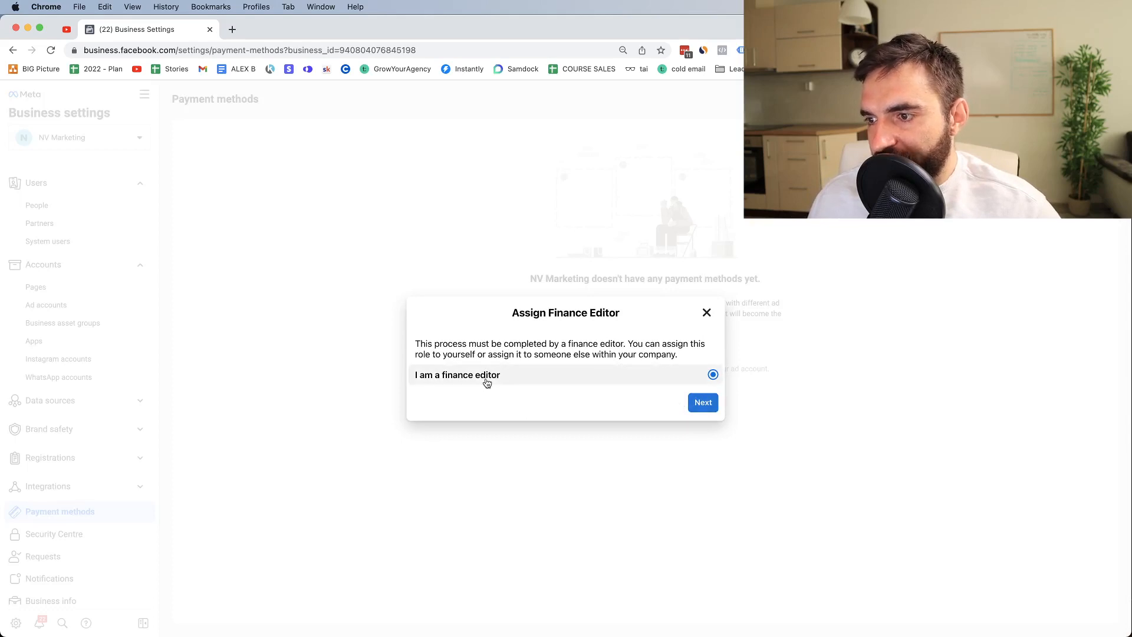
left_click(702, 405)
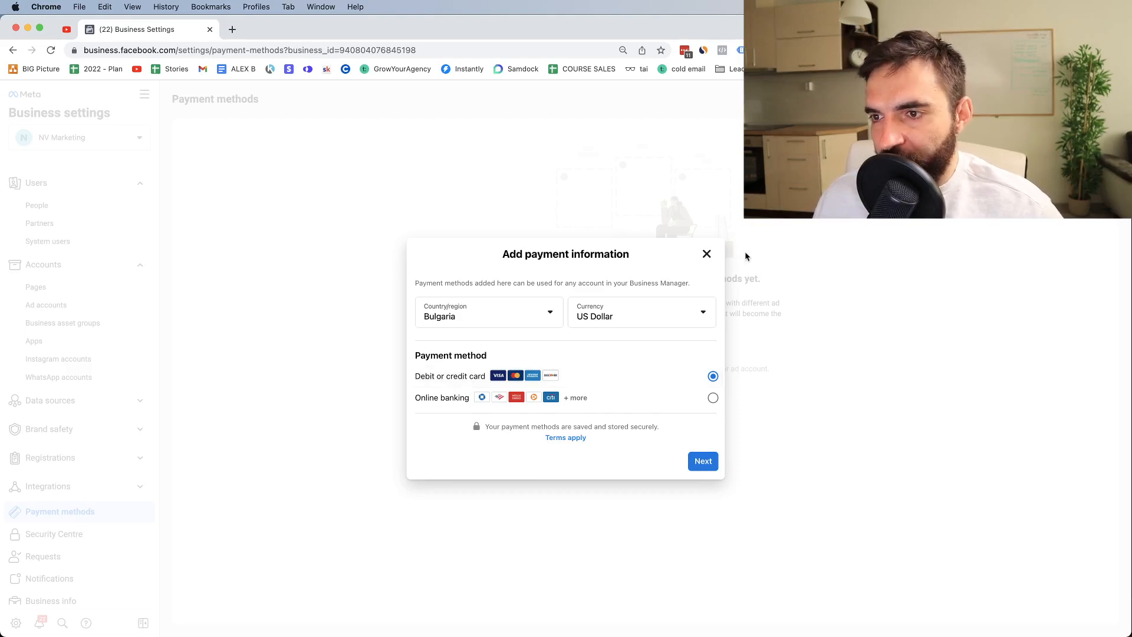
left_click(706, 254)
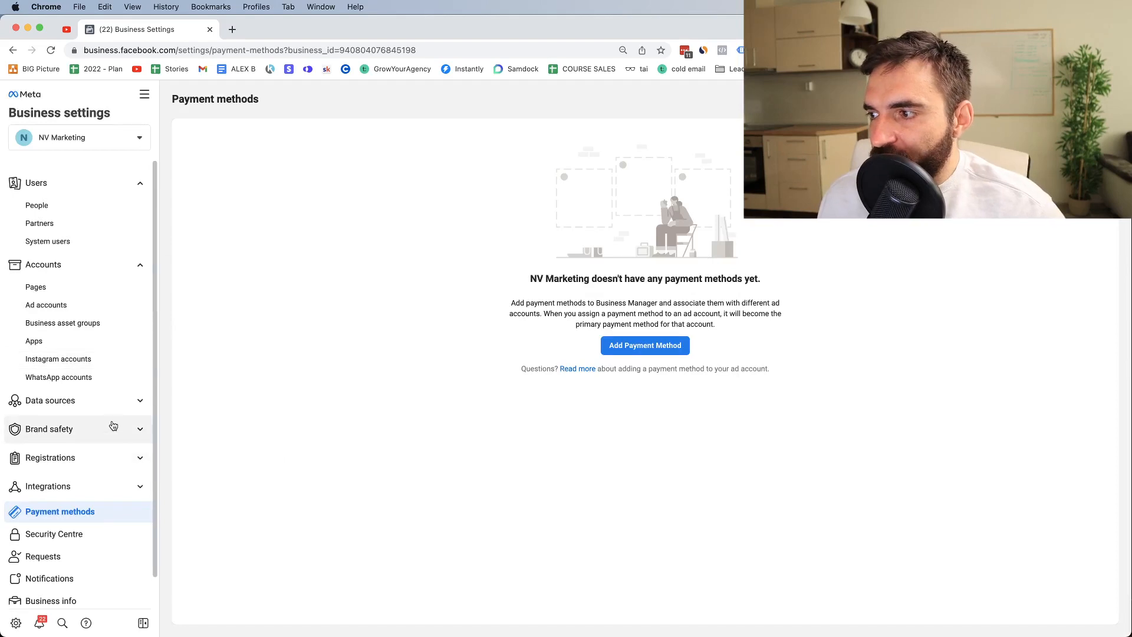
left_click(101, 405)
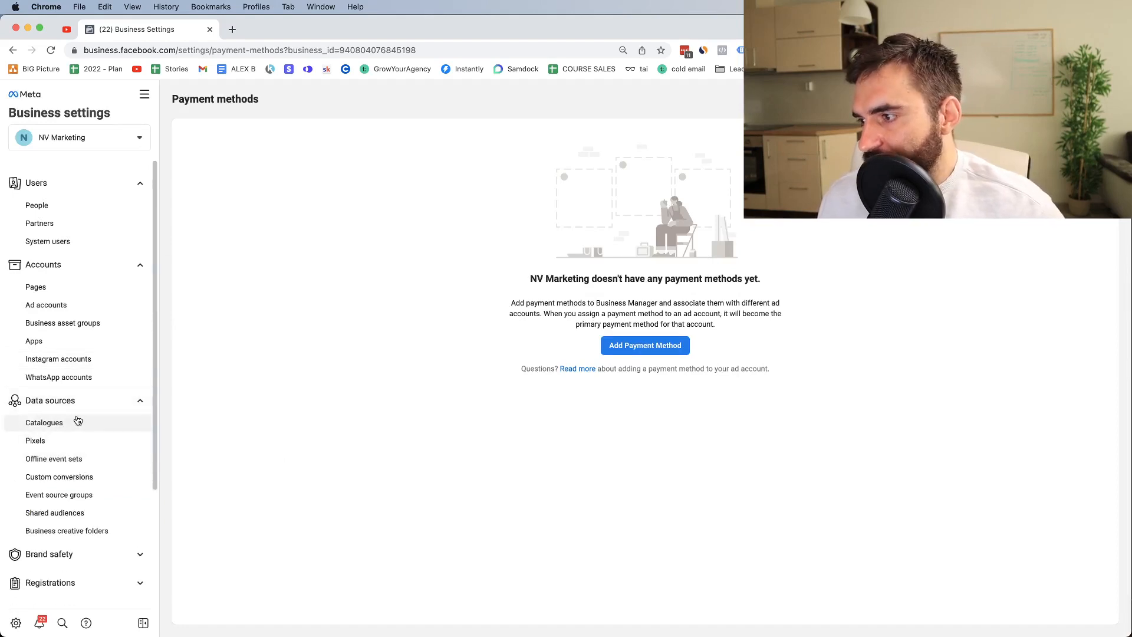
left_click(56, 439)
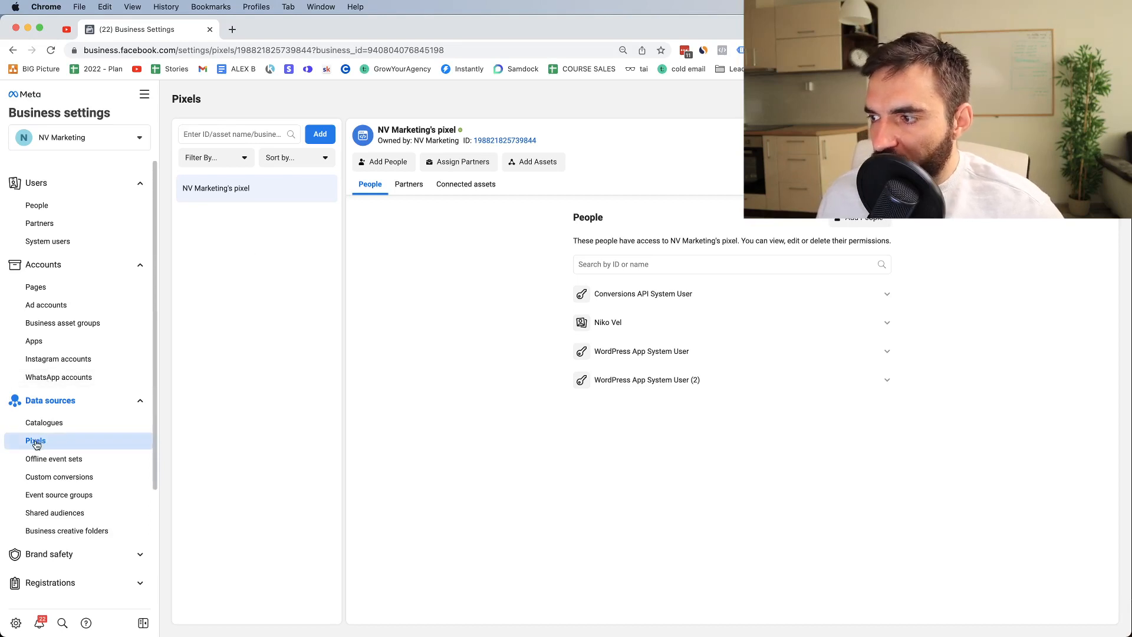
Step: Open Connect website activity for NV Marketing's pixel and select the website URL field
left_click(321, 132)
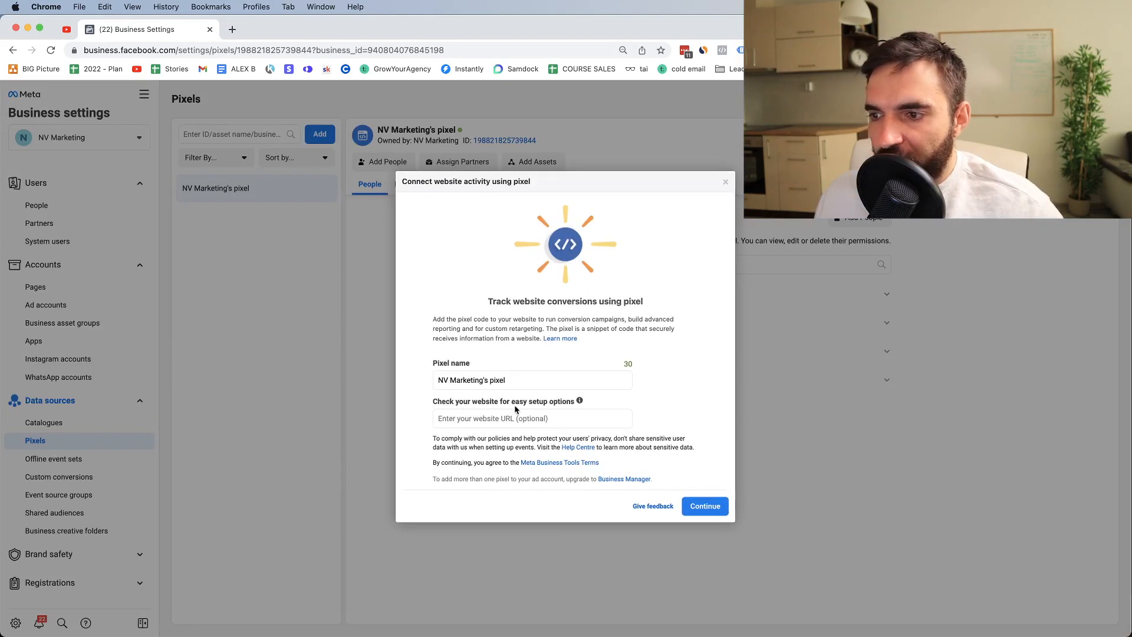
left_click(481, 419)
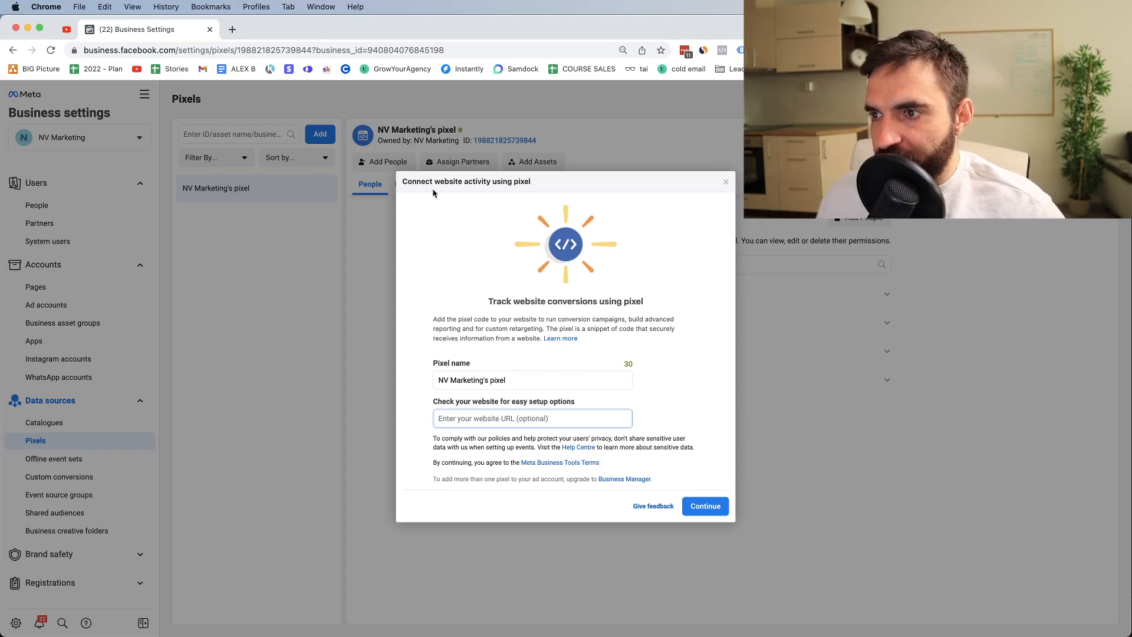
Step: Google 'how to connect you facebook pixel to your clickfunnels' in a new tab, then return to Business Settings
left_click(232, 29)
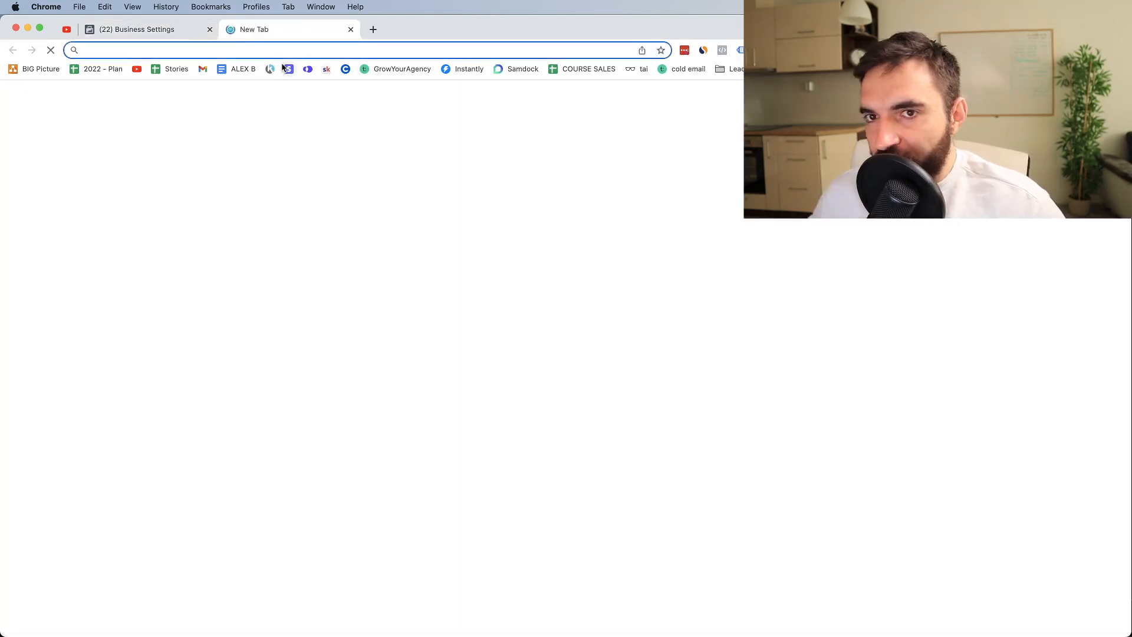
type("how")
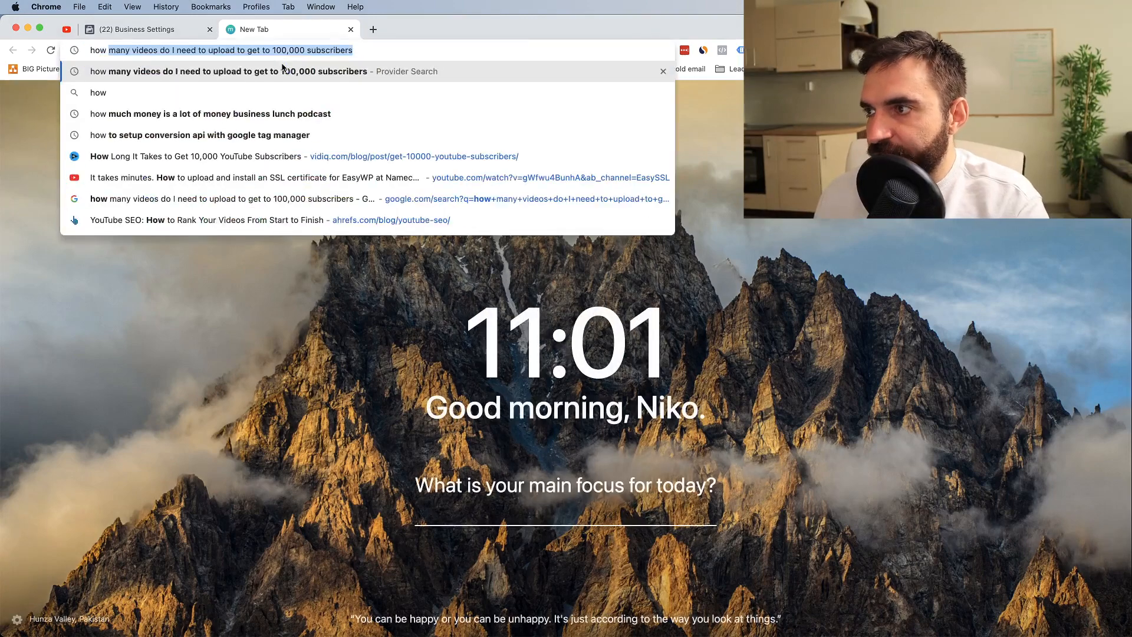
type(" to connect ")
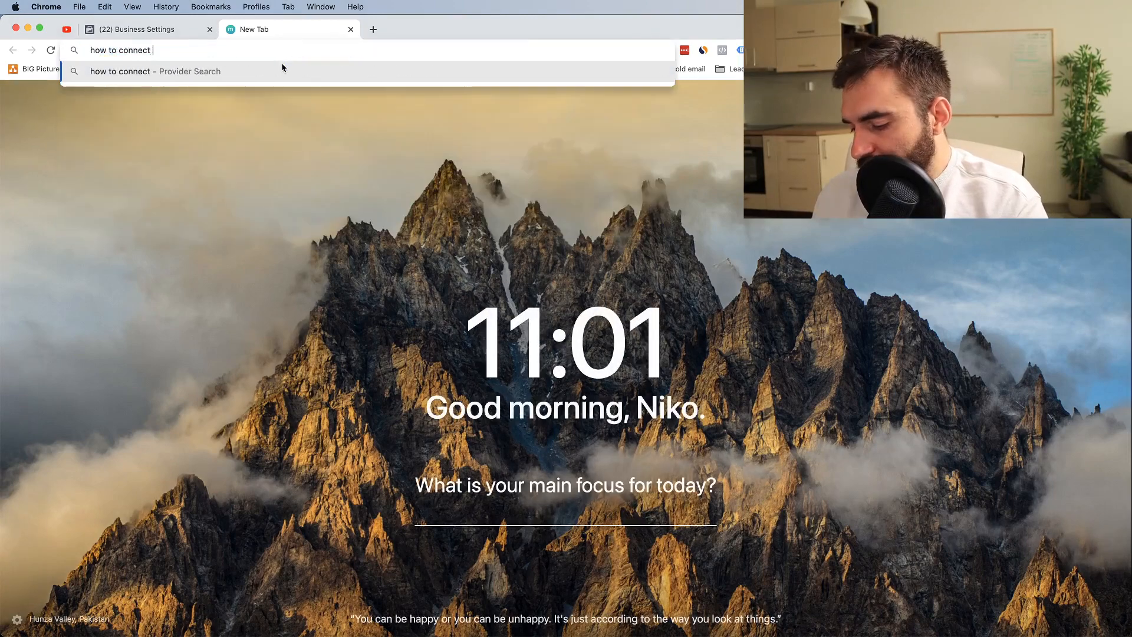
type("you f")
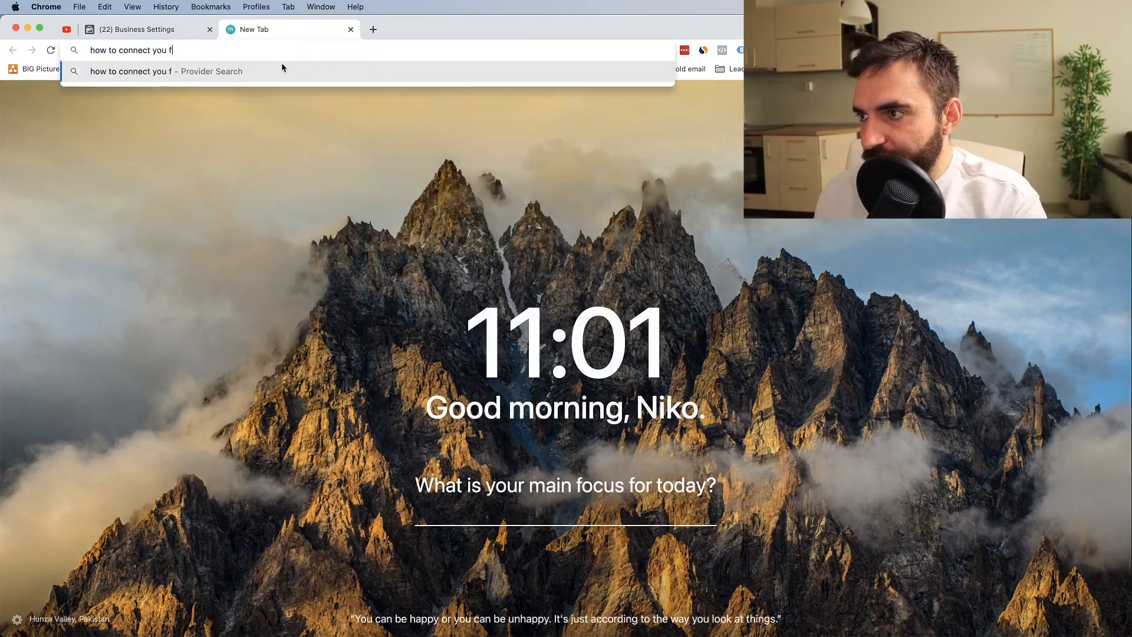
type("acebook pi")
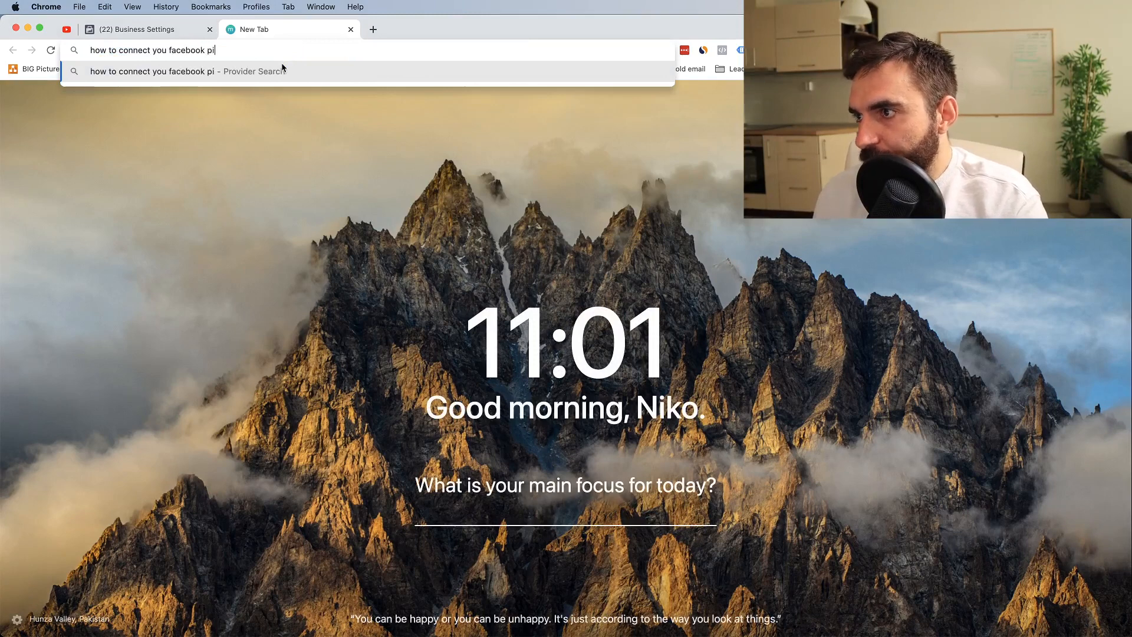
type("xel to yo")
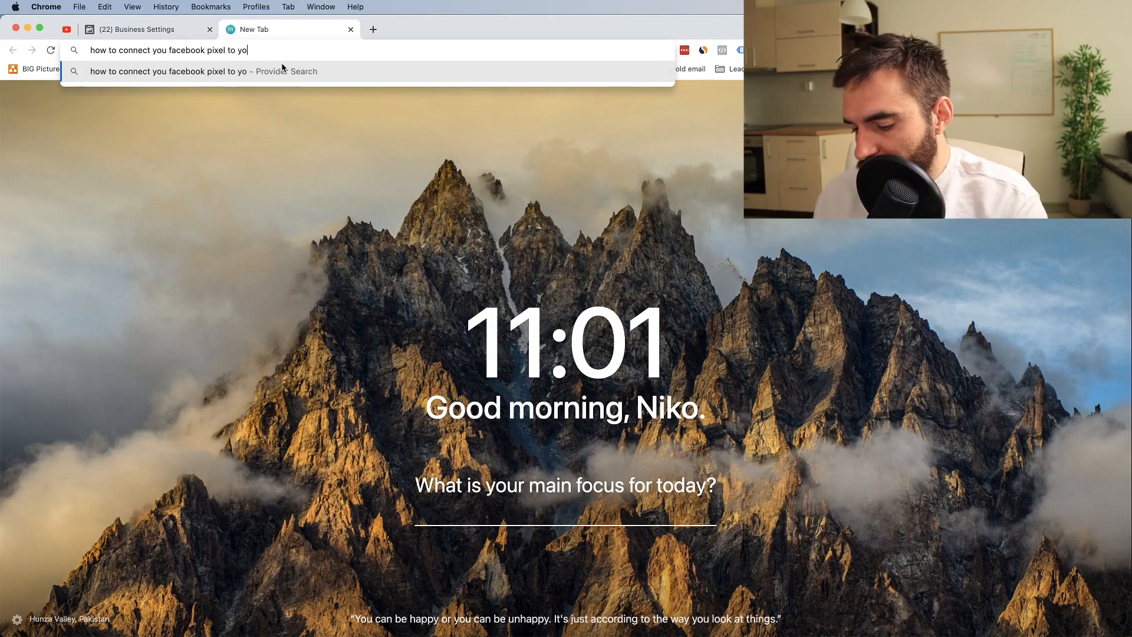
type("ur shopify")
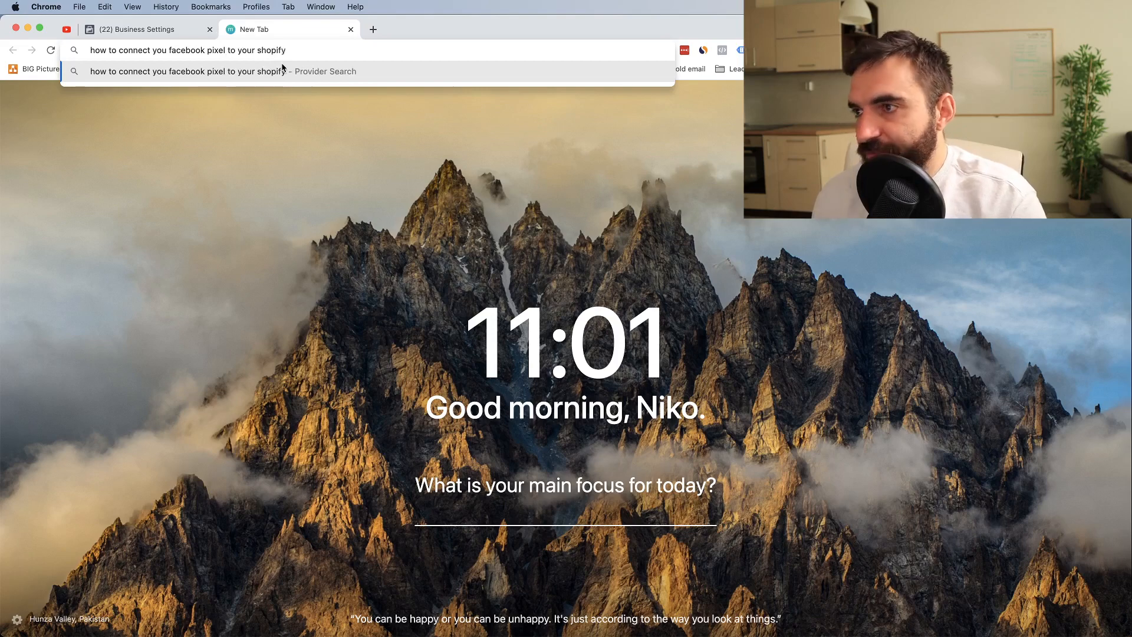
key("BackSpace")
key("BackSpace")
key("BackSpace")
key("BackSpace")
key("BackSpace")
key("BackSpace")
key("BackSpace")
type("wopr")
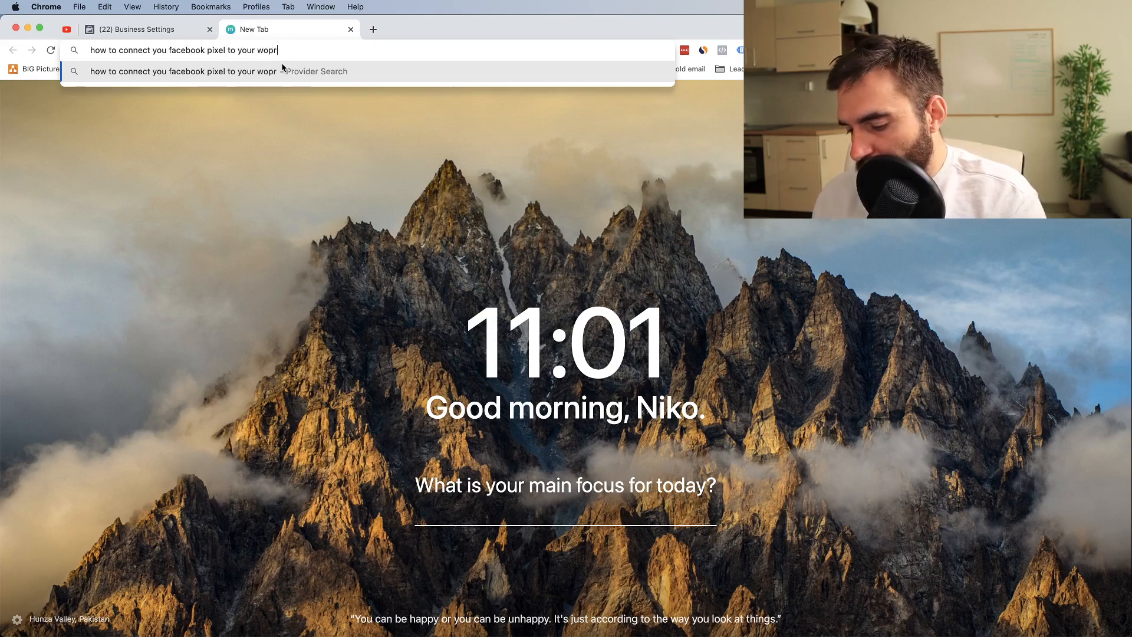
type("dpress")
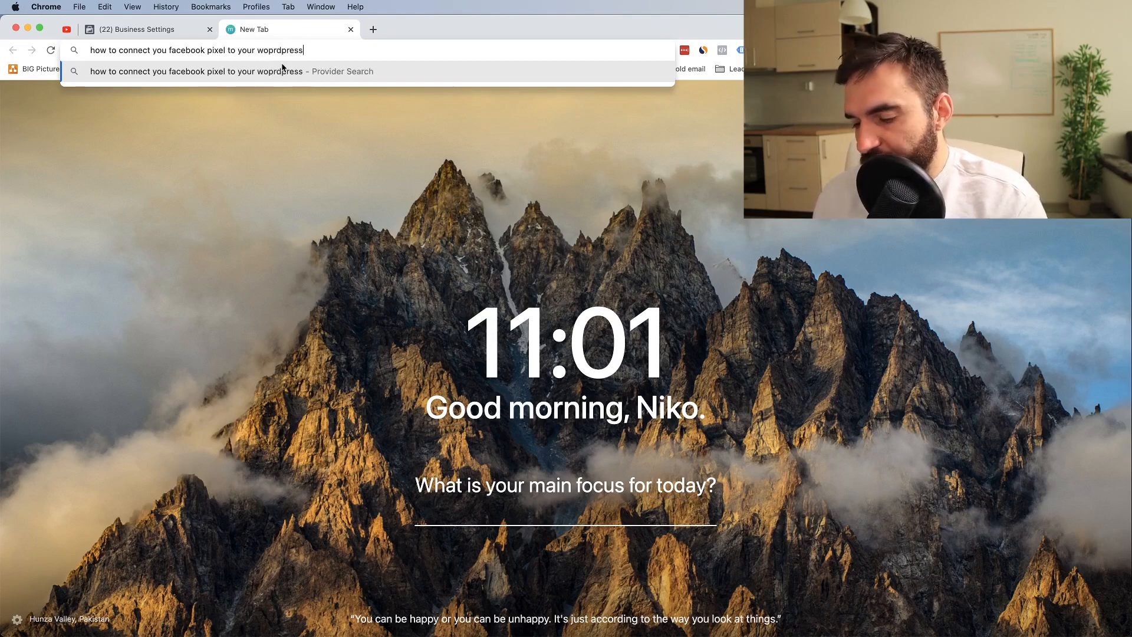
key("BackSpace")
key("BackSpace")
key("BackSpace")
key("BackSpace")
key("BackSpace")
key("BackSpace")
key("BackSpace")
key("BackSpace")
key("BackSpace")
key("BackSpace")
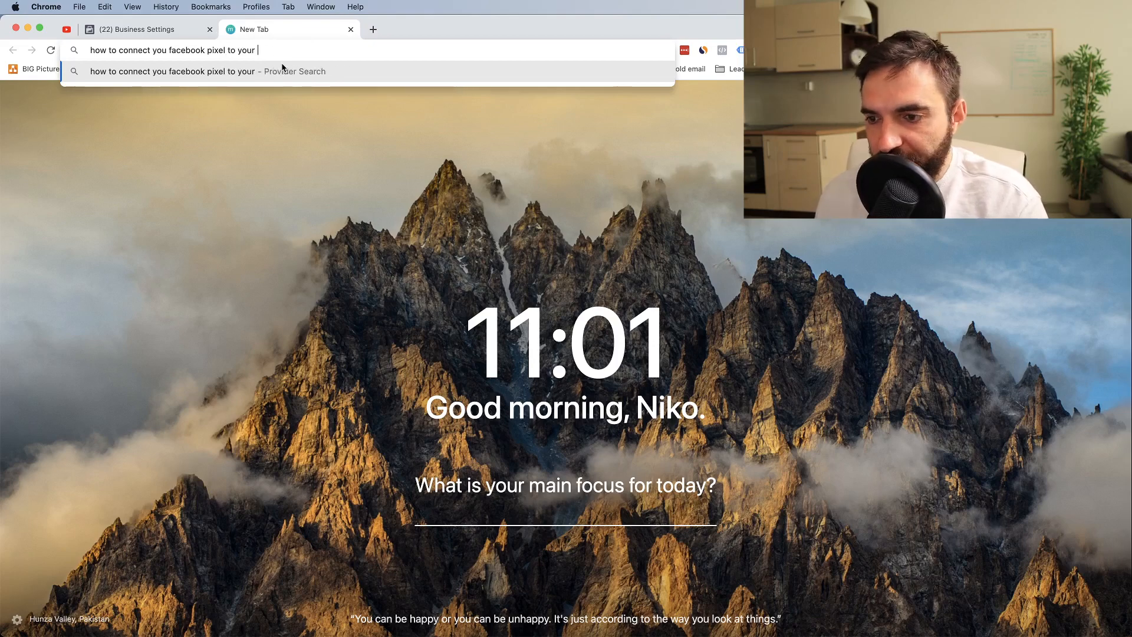
type("clickf")
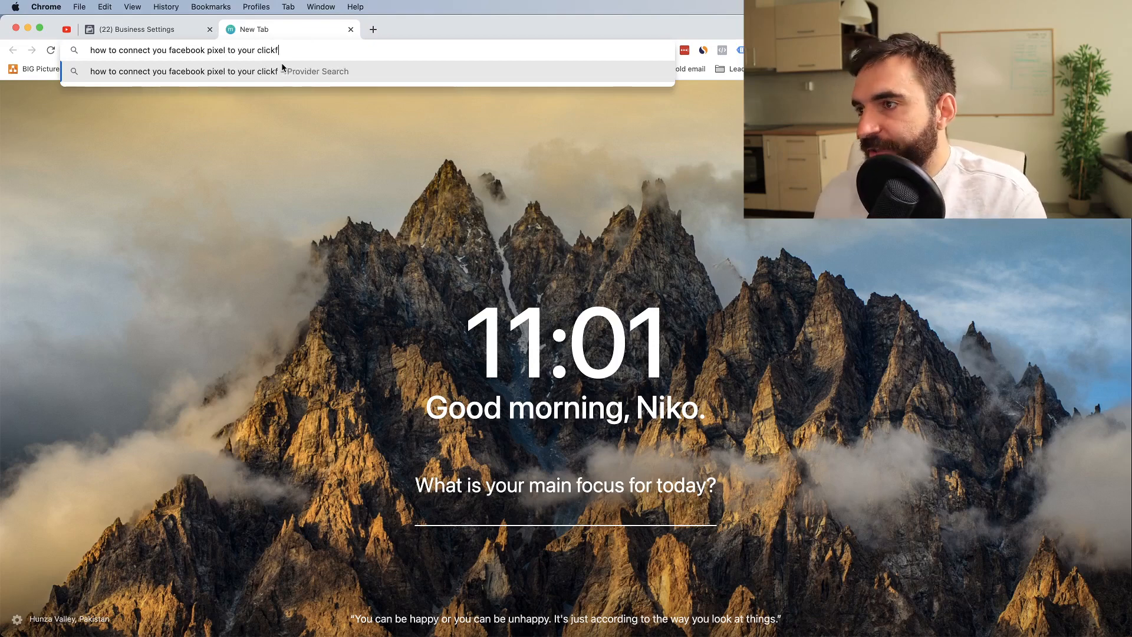
type("unnels")
key("Return")
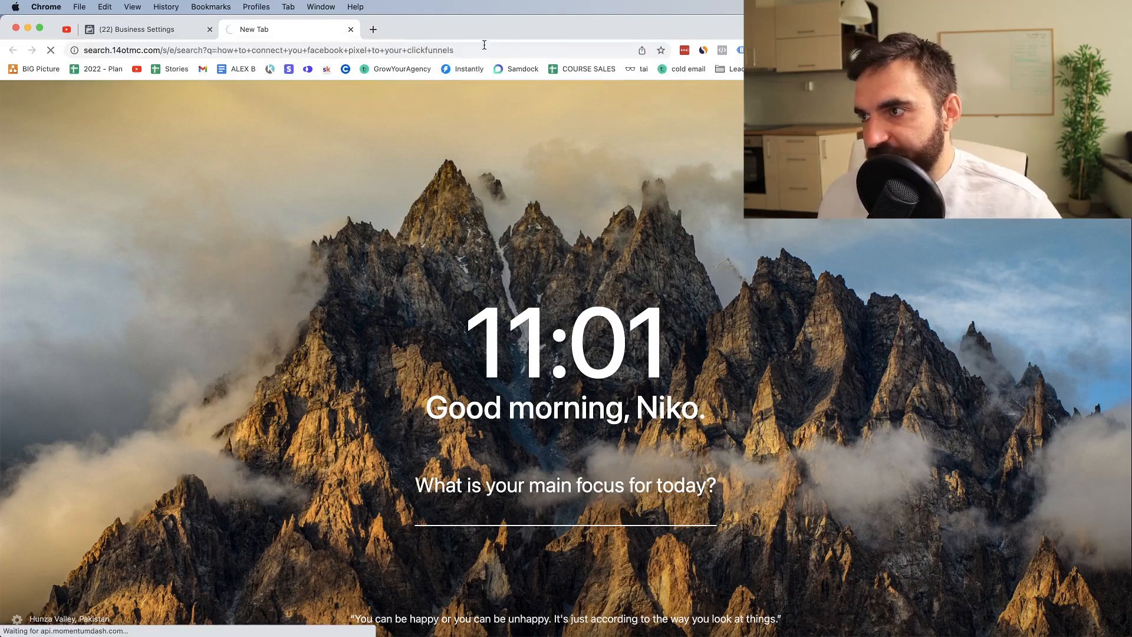
left_click(127, 30)
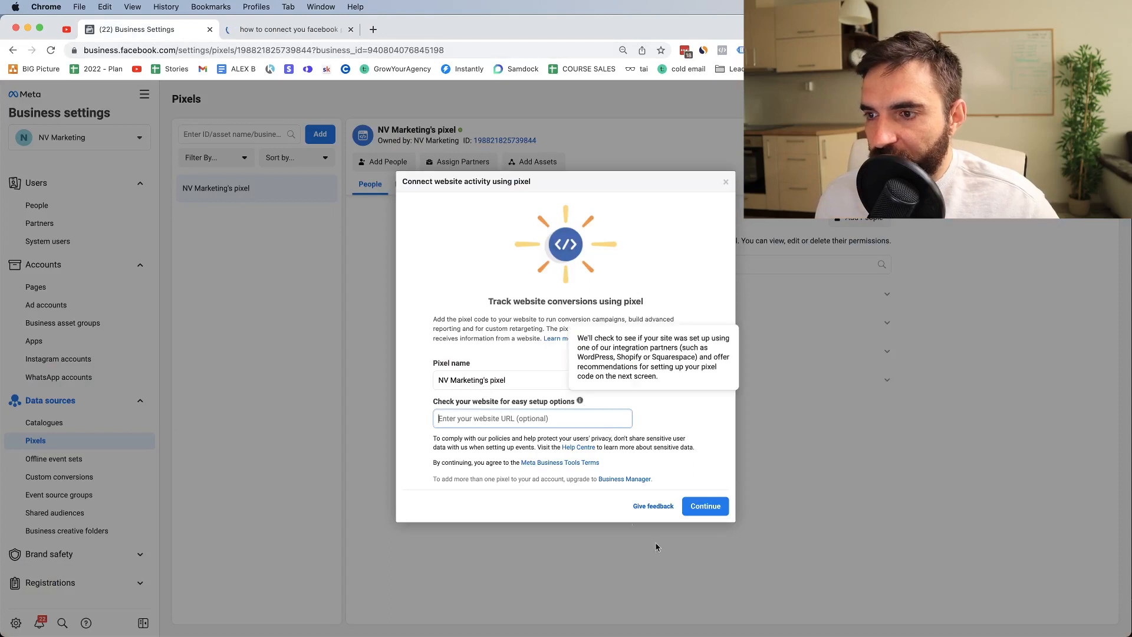
Step: Dismiss the connect-website dialog and view NV Marketing's pixel overview in the new Events Manager tab
left_click(726, 183)
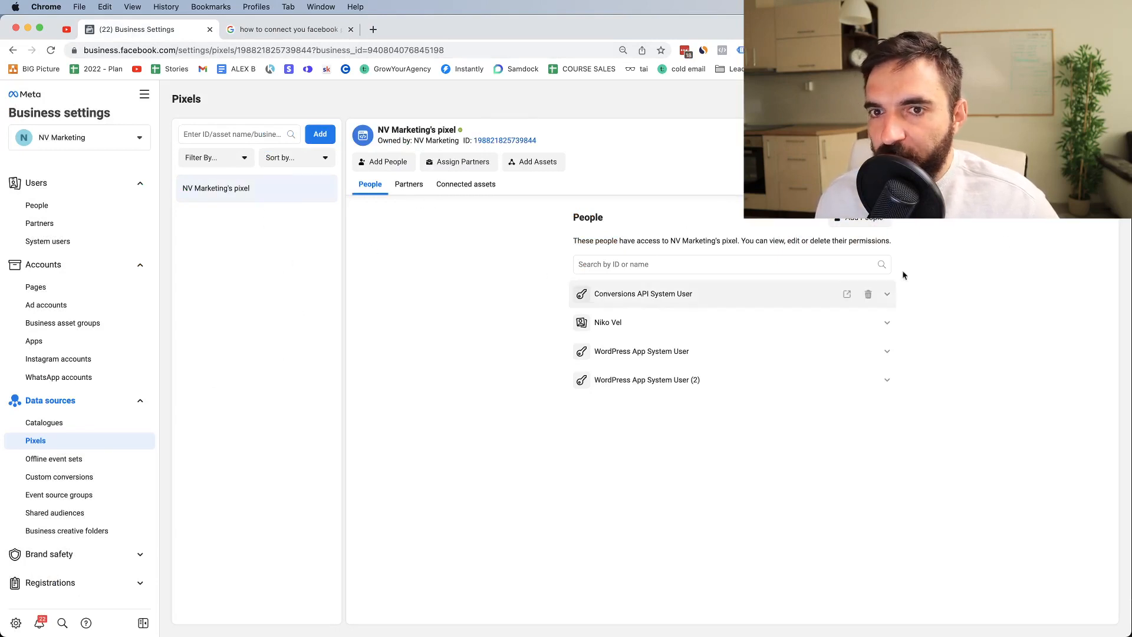
left_click(1052, 162)
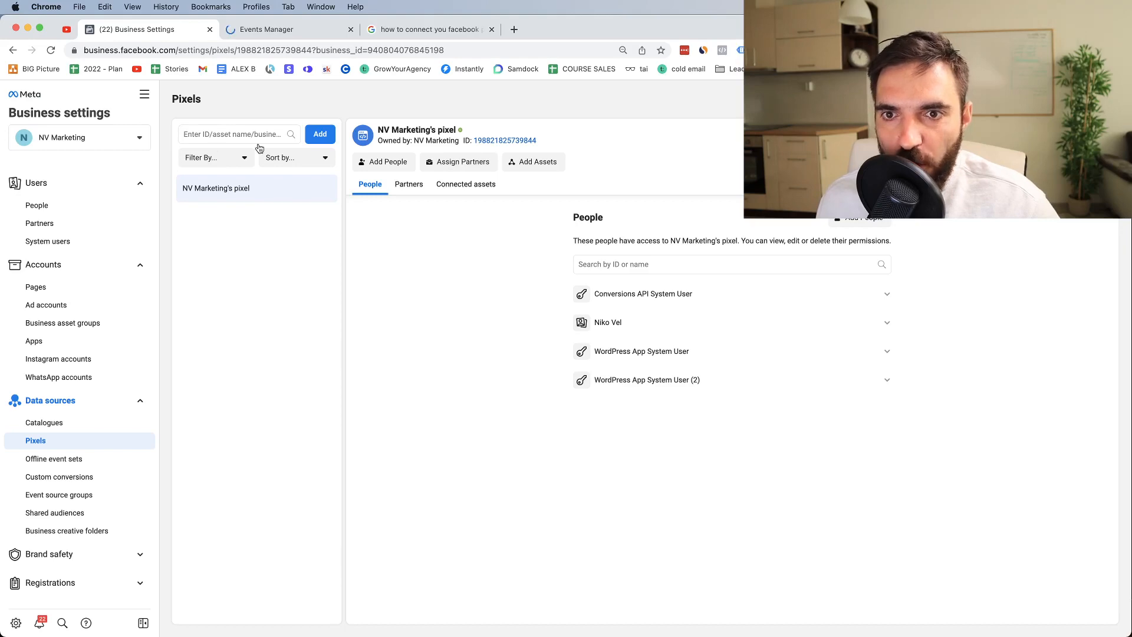
left_click(249, 29)
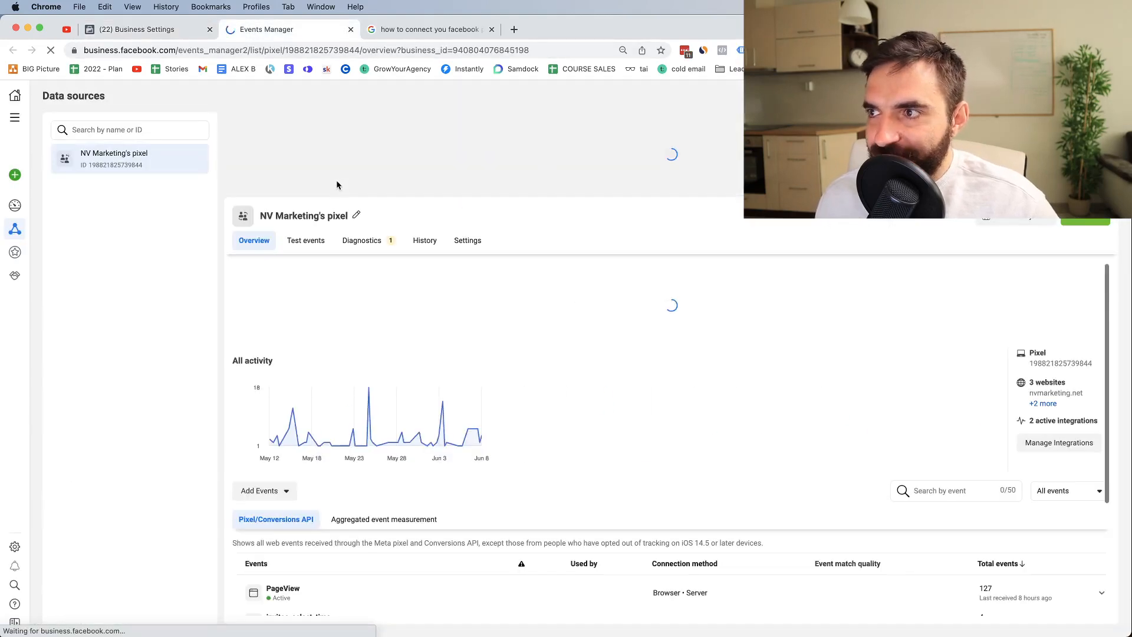
Step: Choose Add Events > From the Pixel for NV Marketing's pixel, then switch to the ClickFunnels search results
scroll(372, 472, "down", 3)
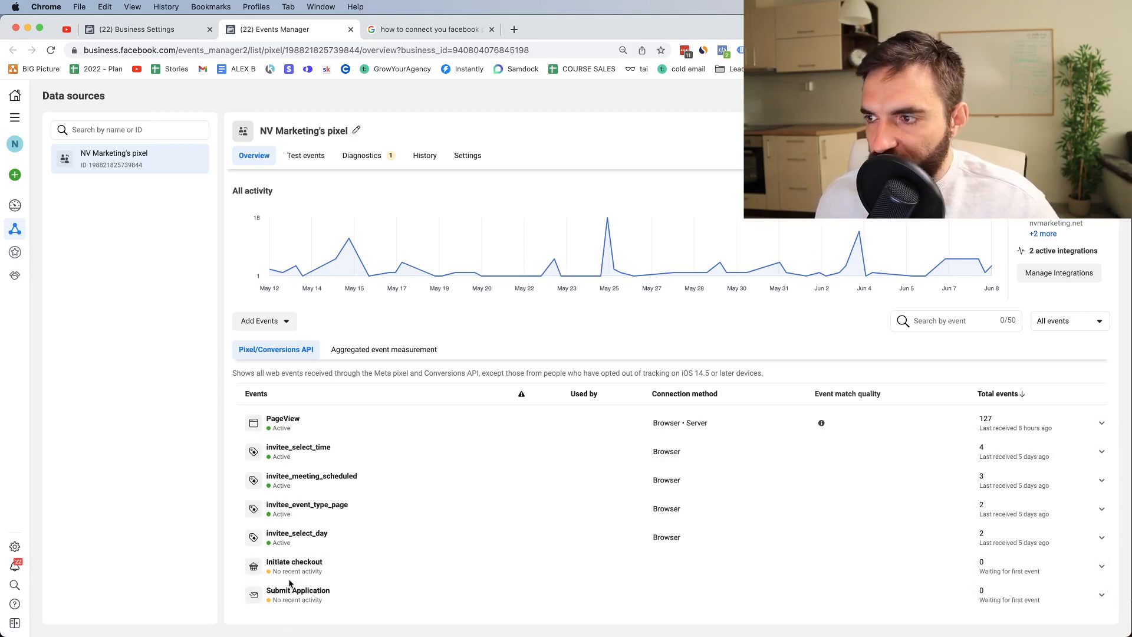
left_click(278, 322)
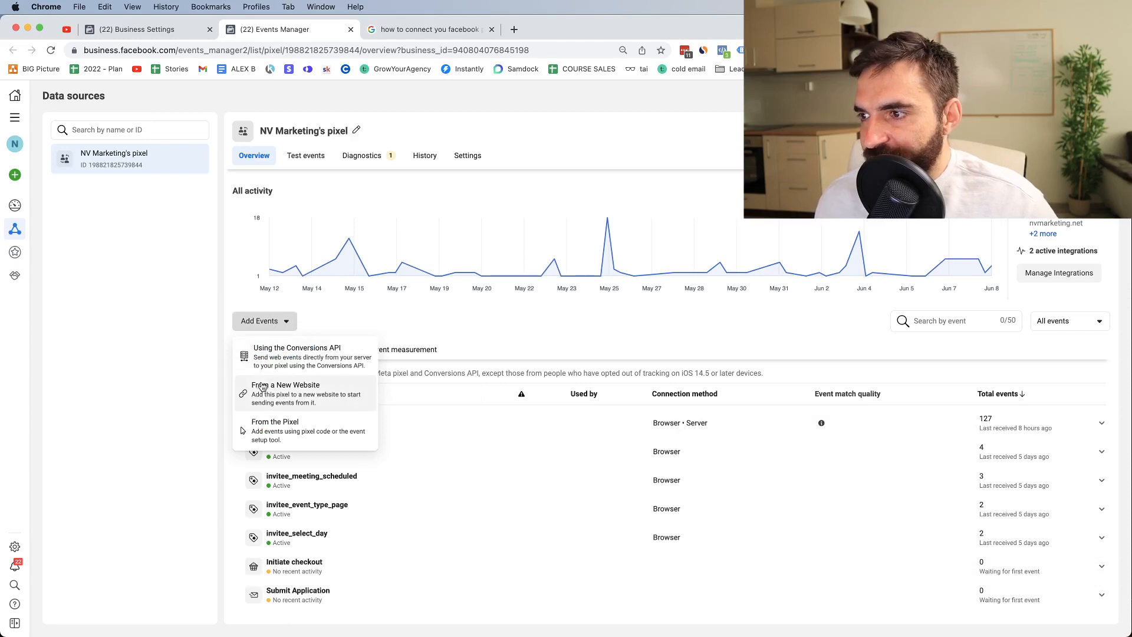
left_click(263, 446)
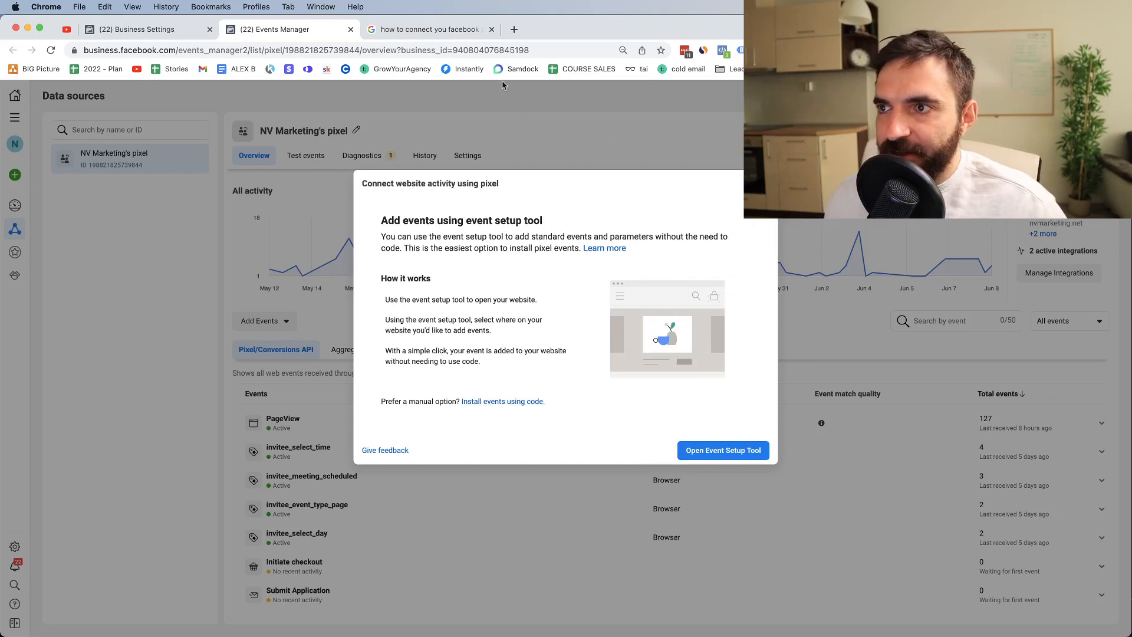
left_click(430, 29)
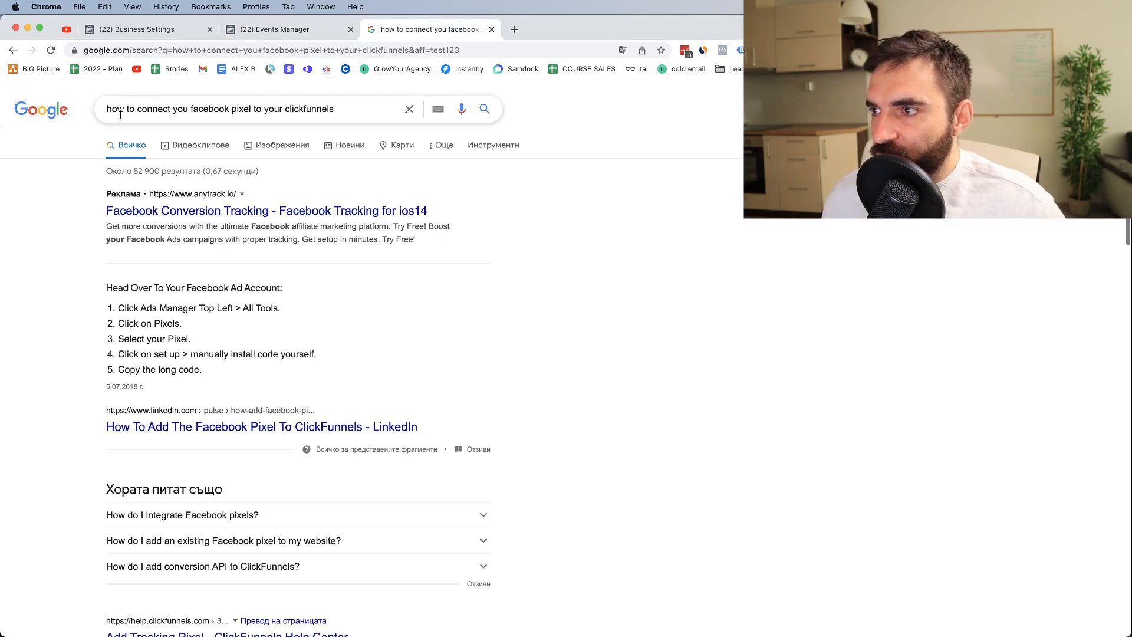
Step: Revise the Google query to 'how to set up facebook pixel event for clickfunnels' and search
double_click(148, 111)
key("BackSpace")
type("set")
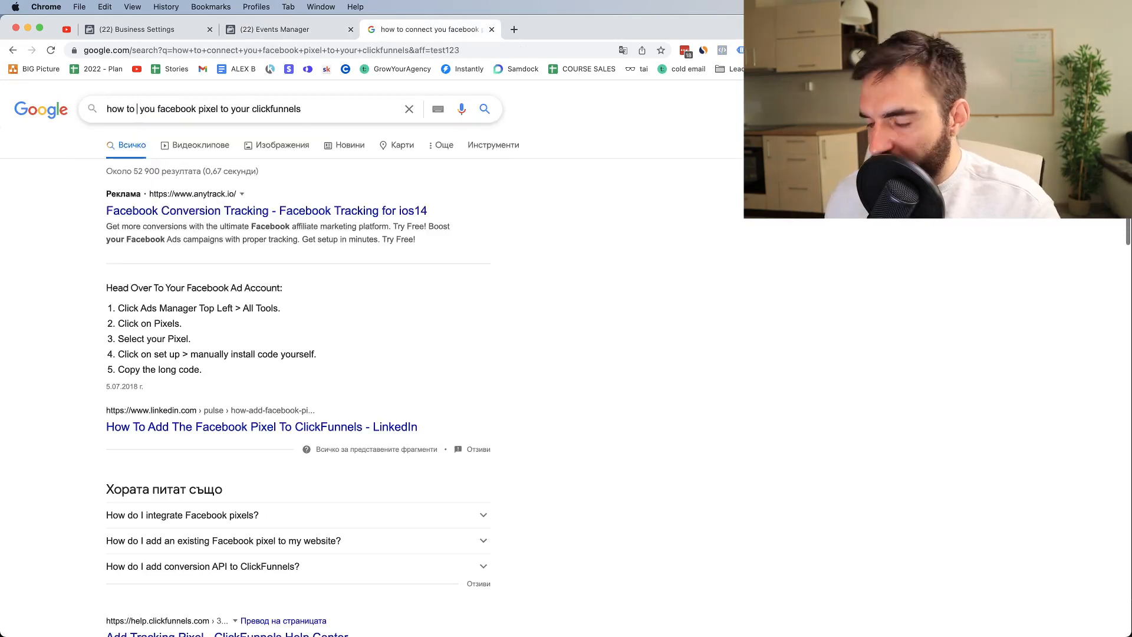
type(" up")
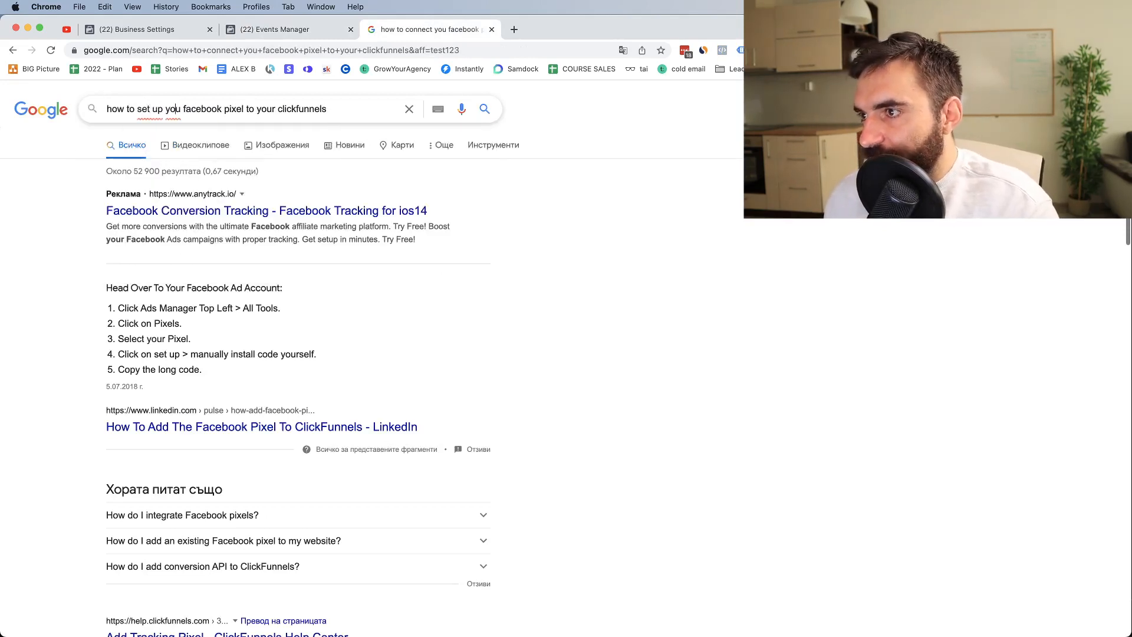
key("BackSpace")
key("BackSpace")
key("BackSpace")
key("BackSpace")
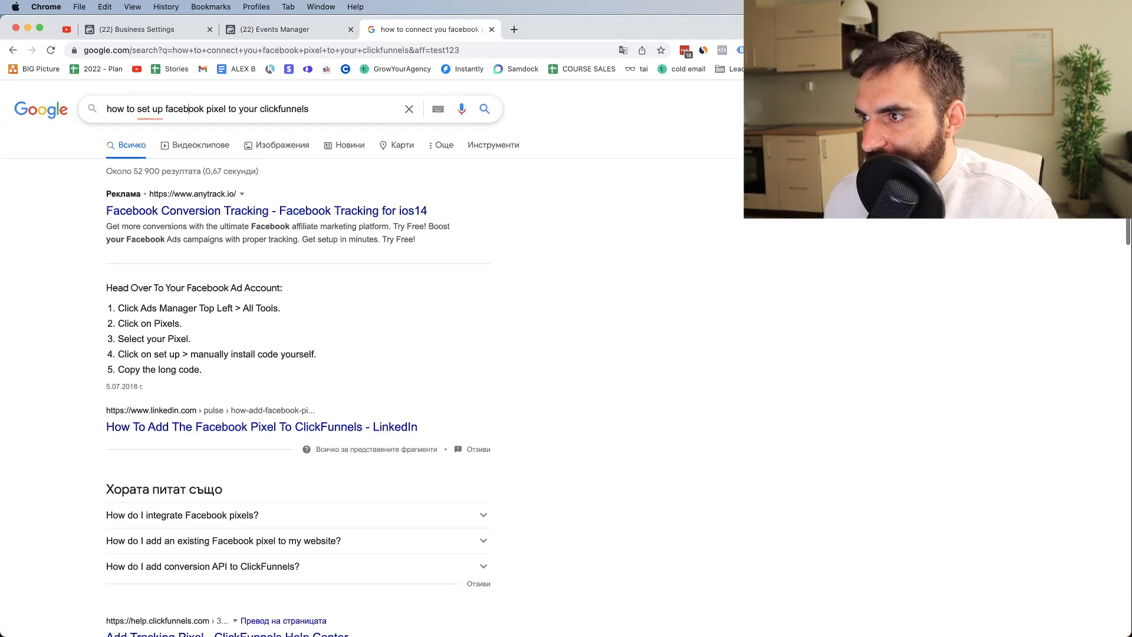
type("event")
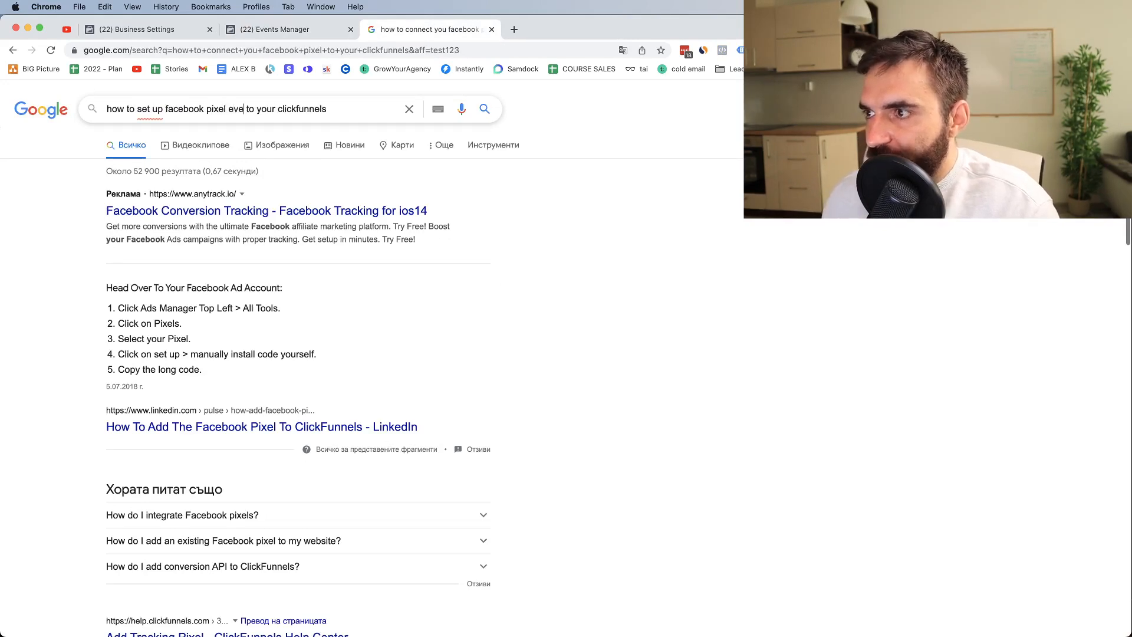
left_click_drag(253, 109, 283, 108)
key("BackSpace")
type("tor")
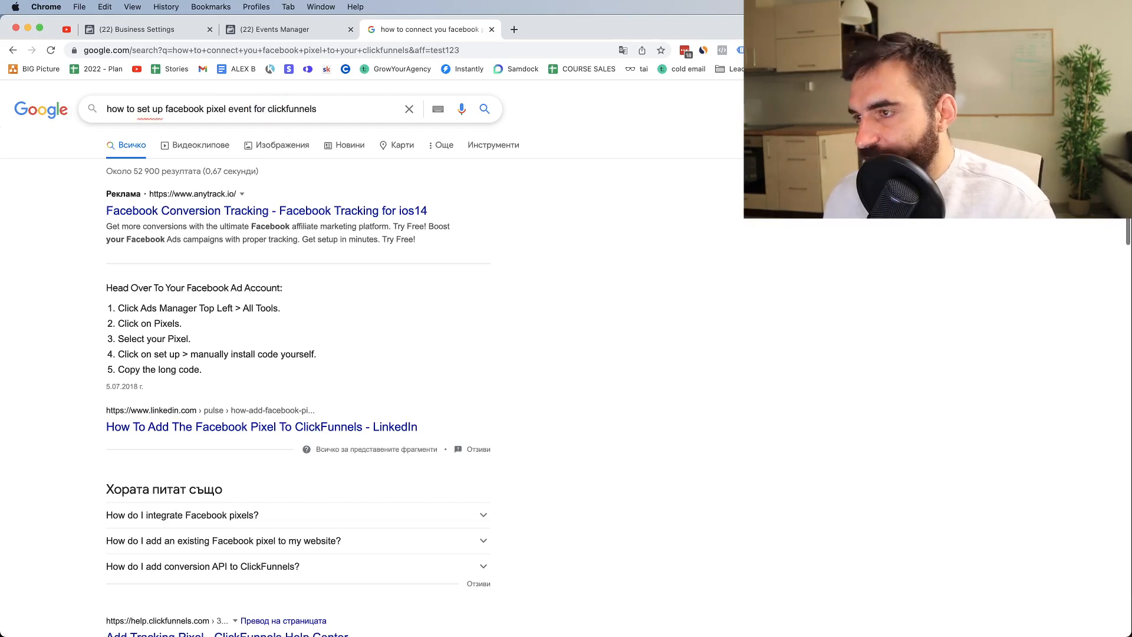
key("Return")
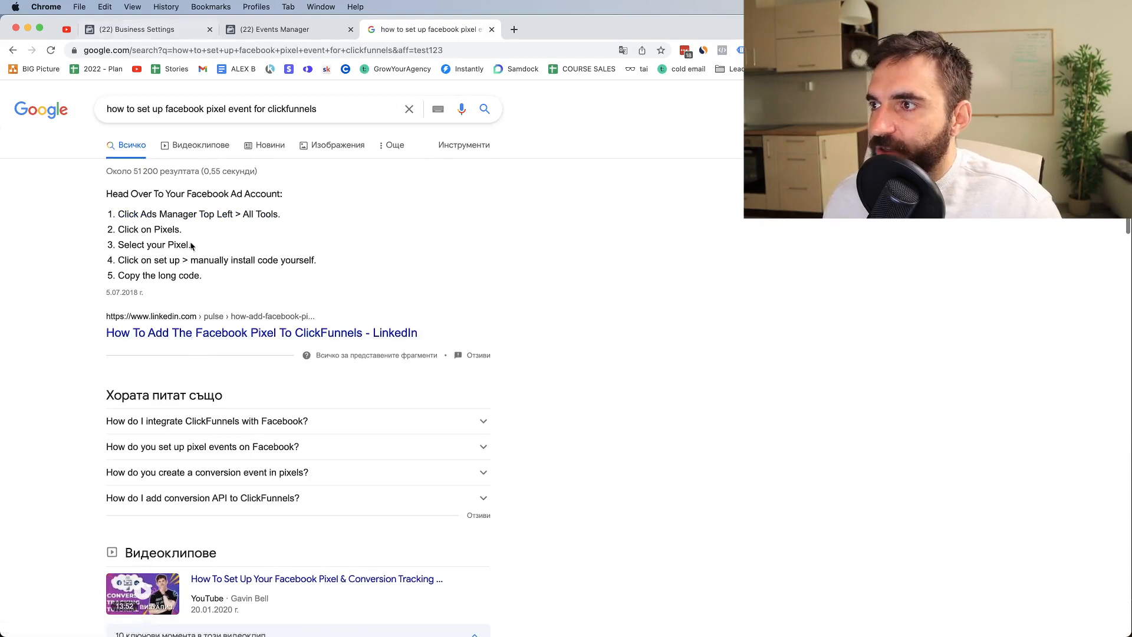
Step: Skim the search results, then return to the Business Settings Pixels tab
scroll(179, 246, "down", 6)
scroll(179, 246, "down", 8)
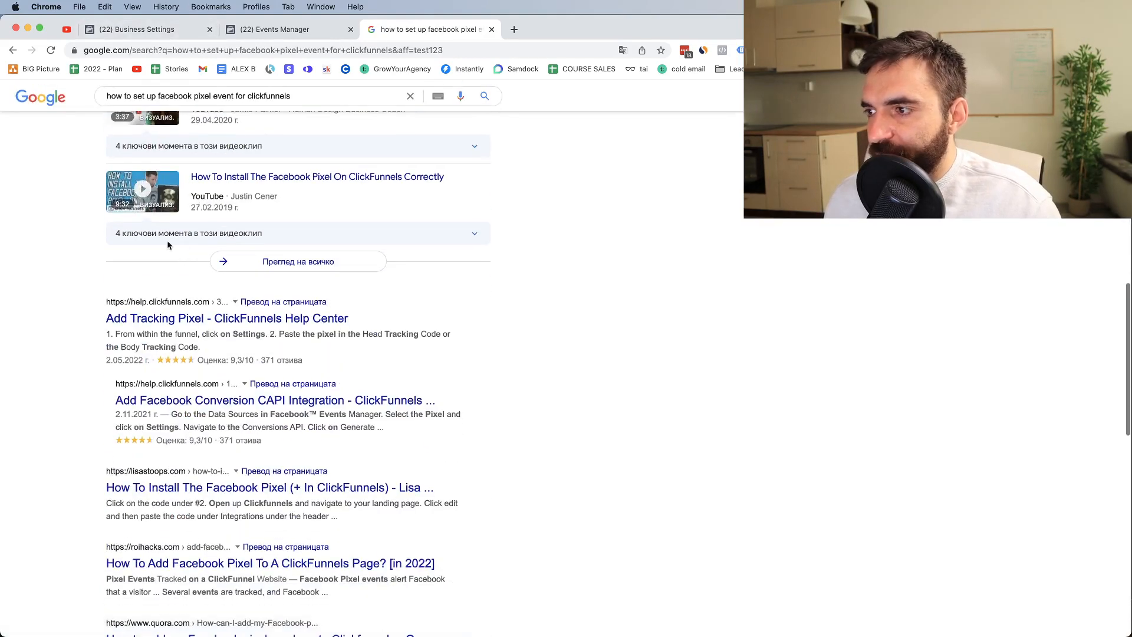
left_click(111, 29)
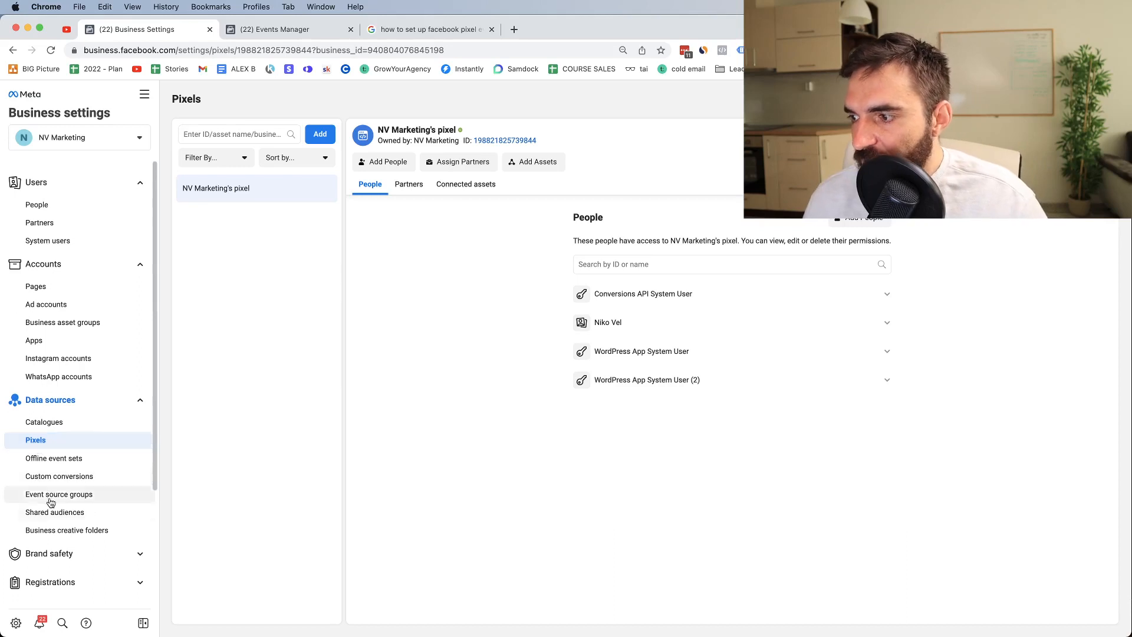
Step: Expand Brand safety and go to the Domains settings page
left_click(91, 565)
scroll(89, 508, "down", 2)
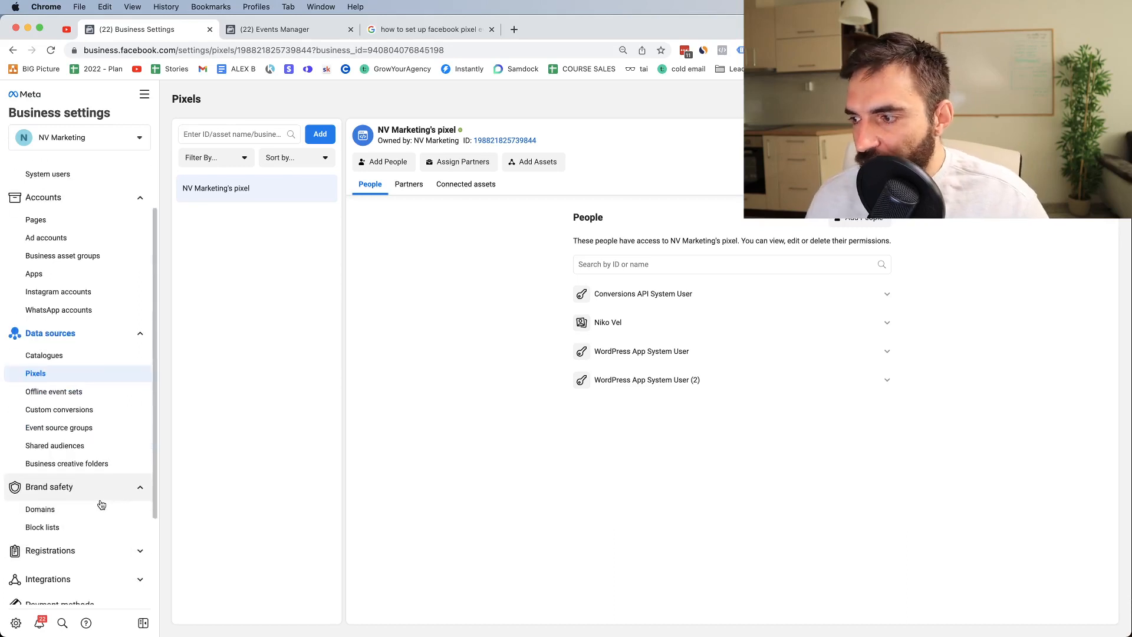
left_click(85, 510)
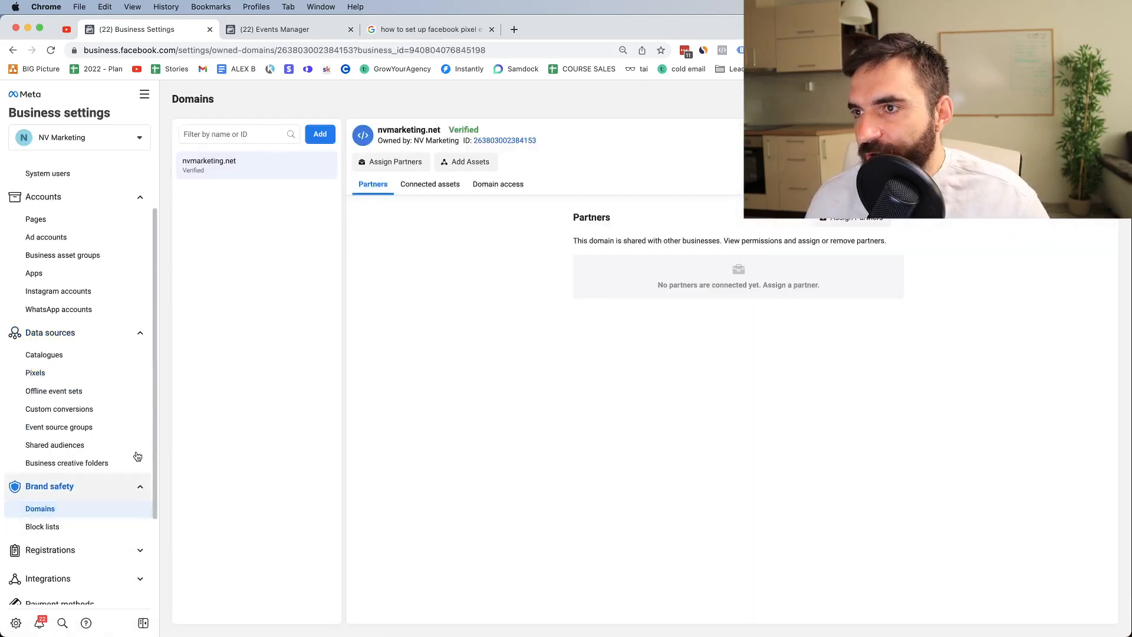
Step: Start adding a domain and enter yourdomain111.com in the Your domain field
left_click(320, 135)
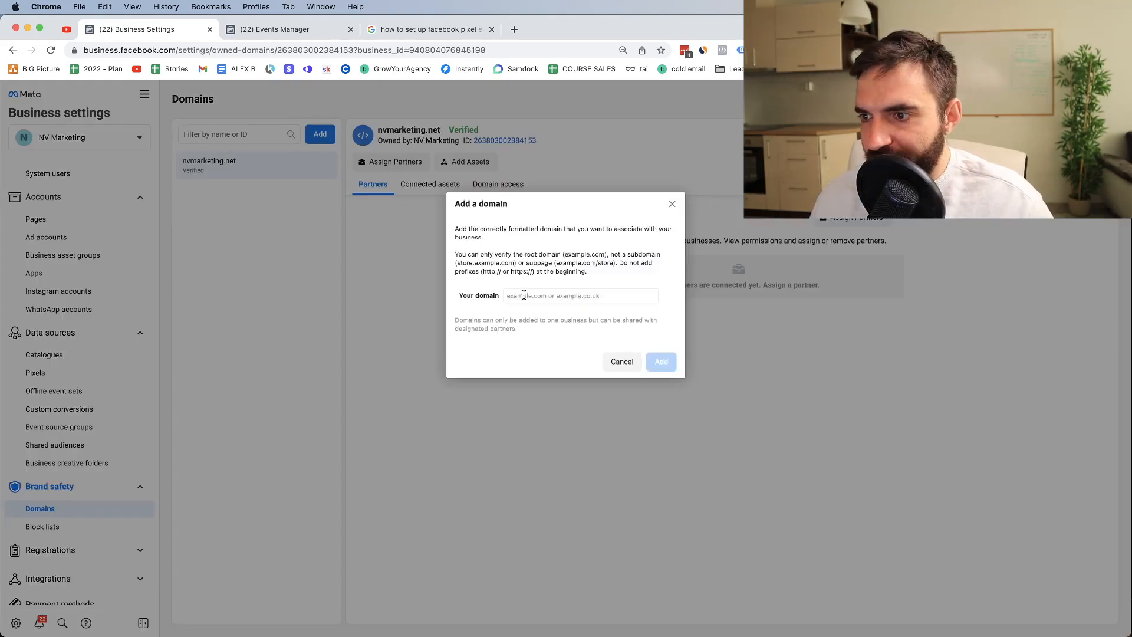
left_click(524, 295)
left_click(672, 204)
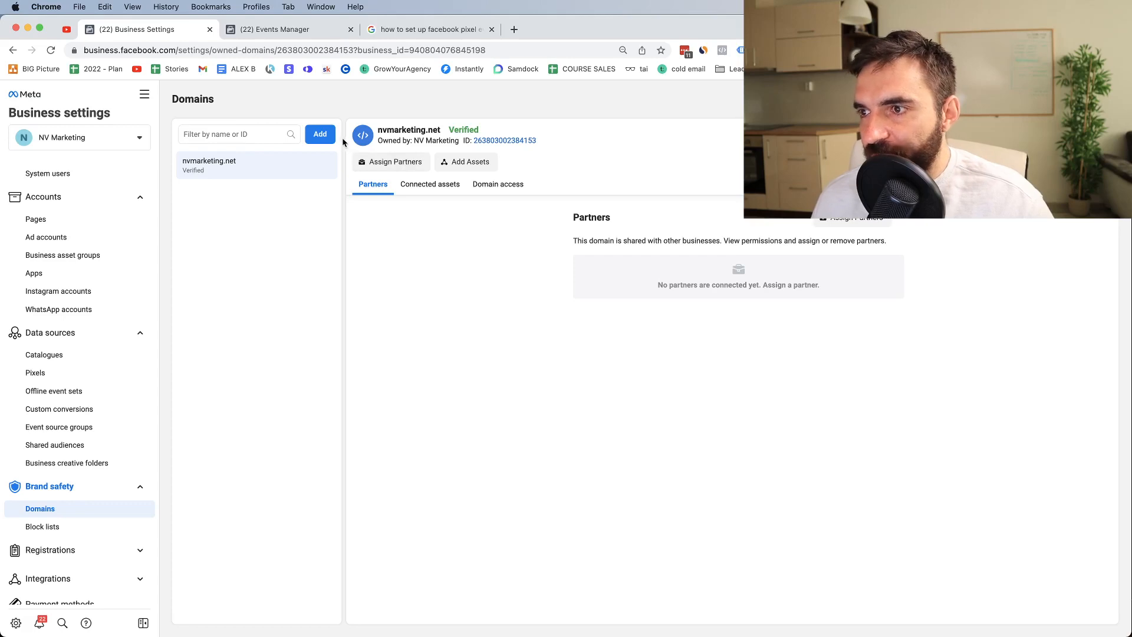
left_click(320, 135)
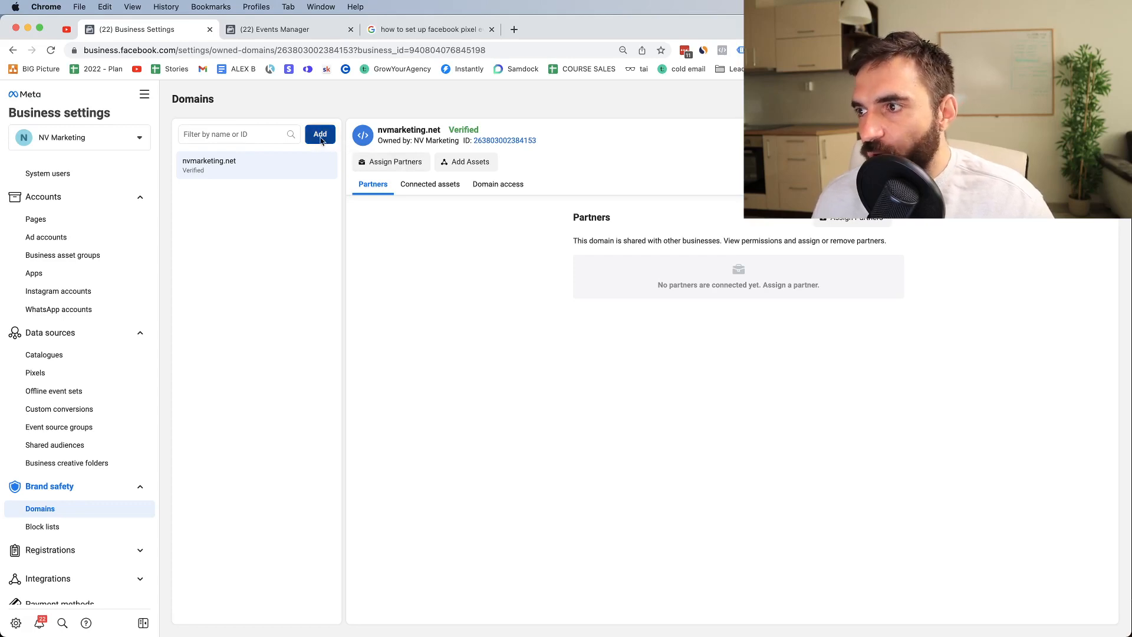
left_click(523, 299)
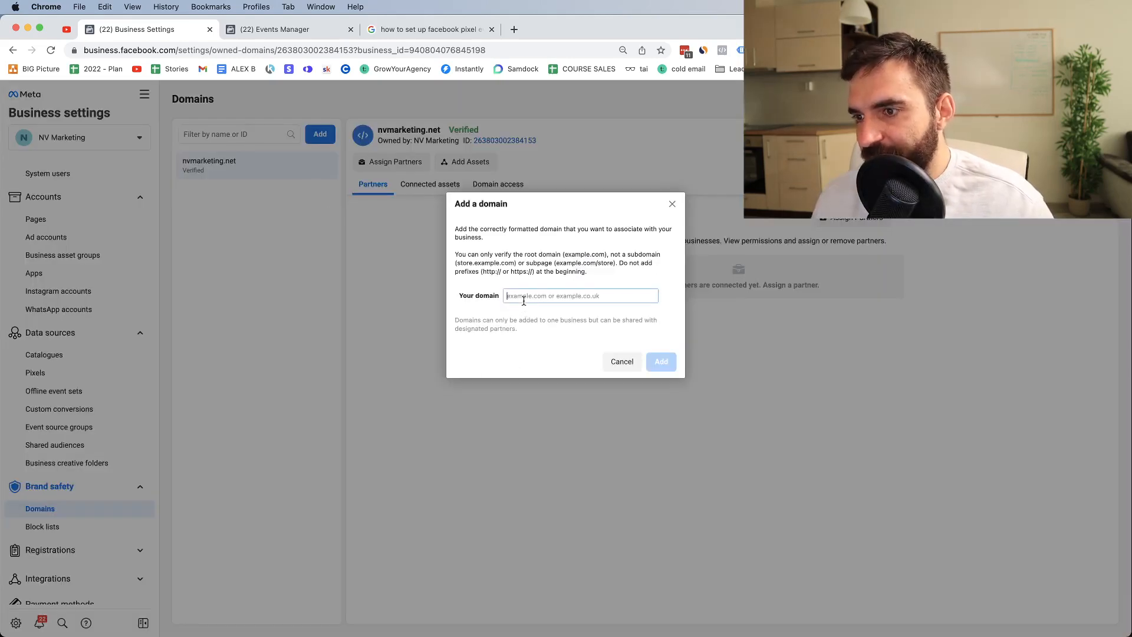
type("y")
key("BackSpace")
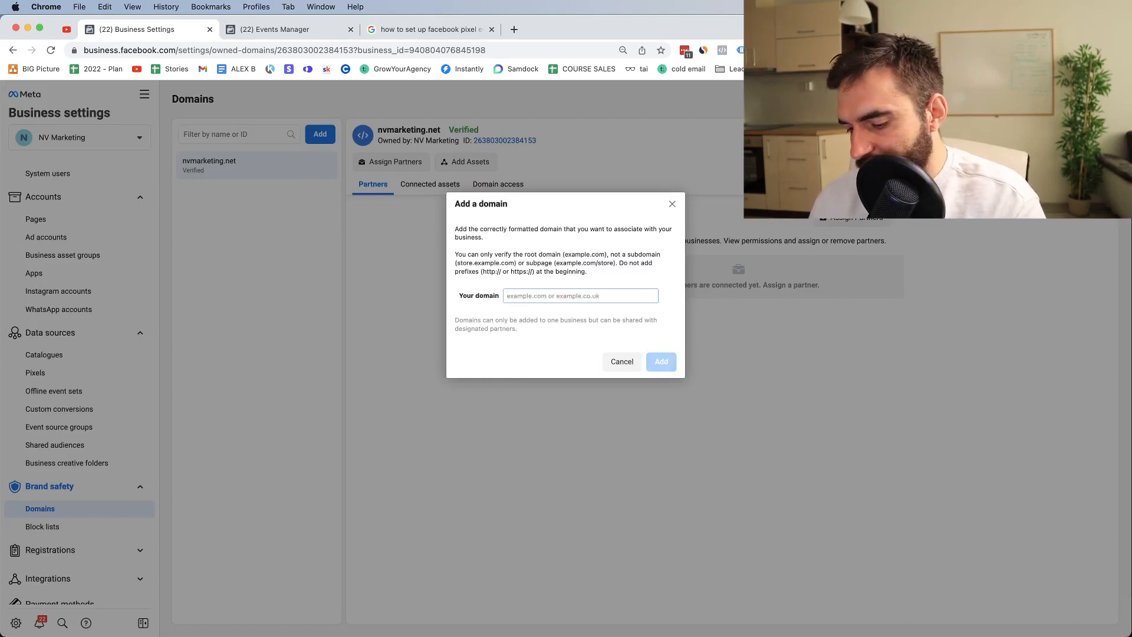
type("yourdomain1")
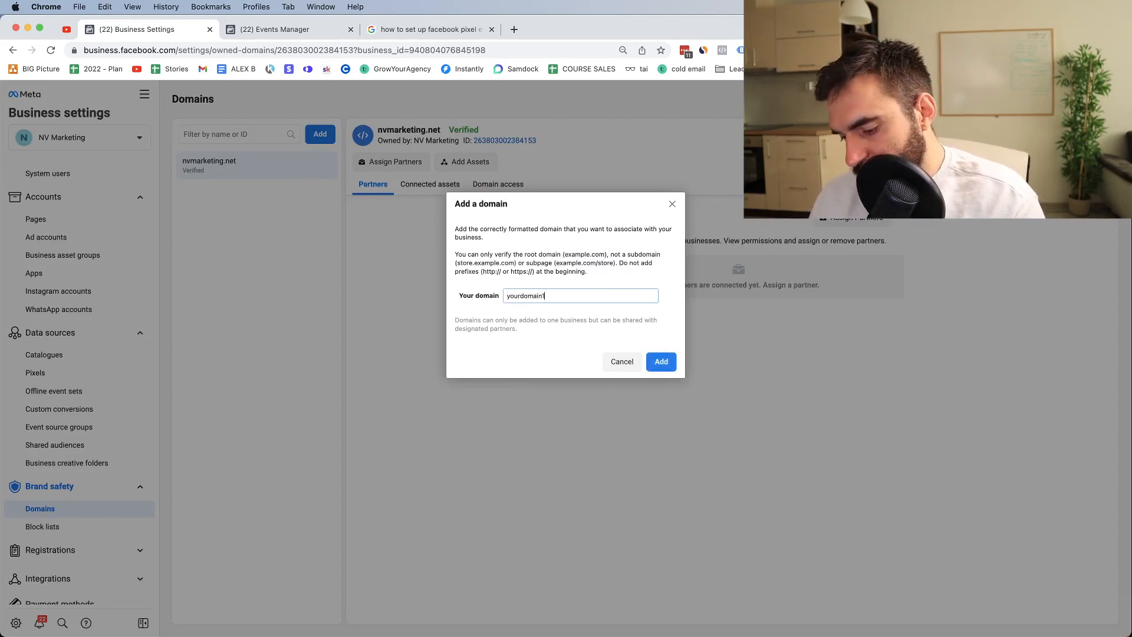
type("11.com")
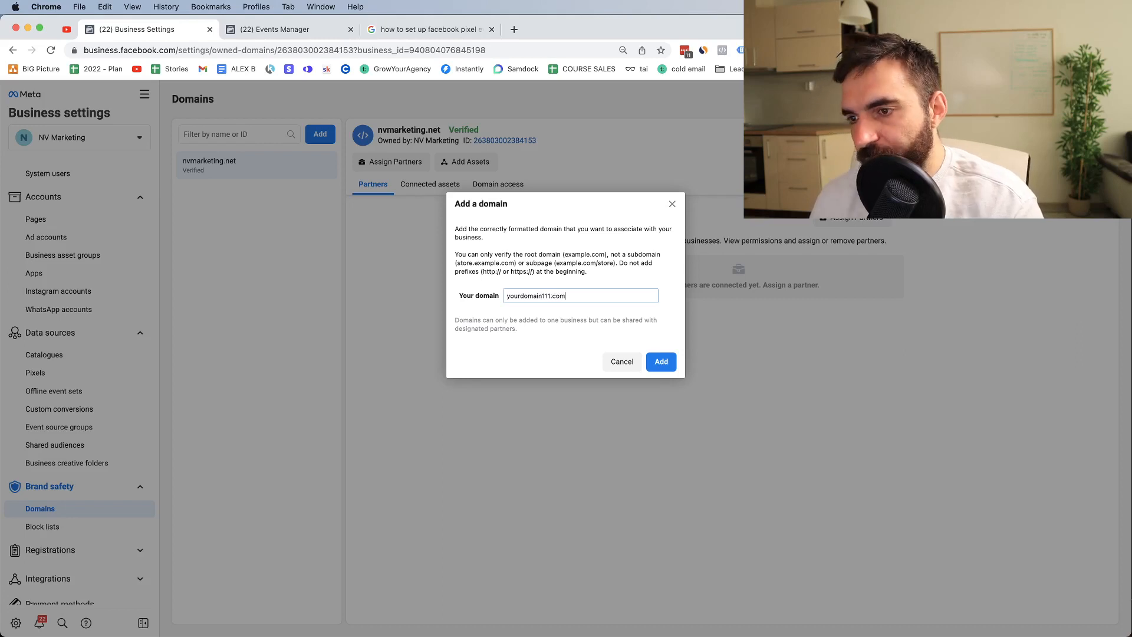
Step: Add yourdomain111.com, compare meta-tag, HTML file and DNS TXT verification, then remove it
left_click(659, 355)
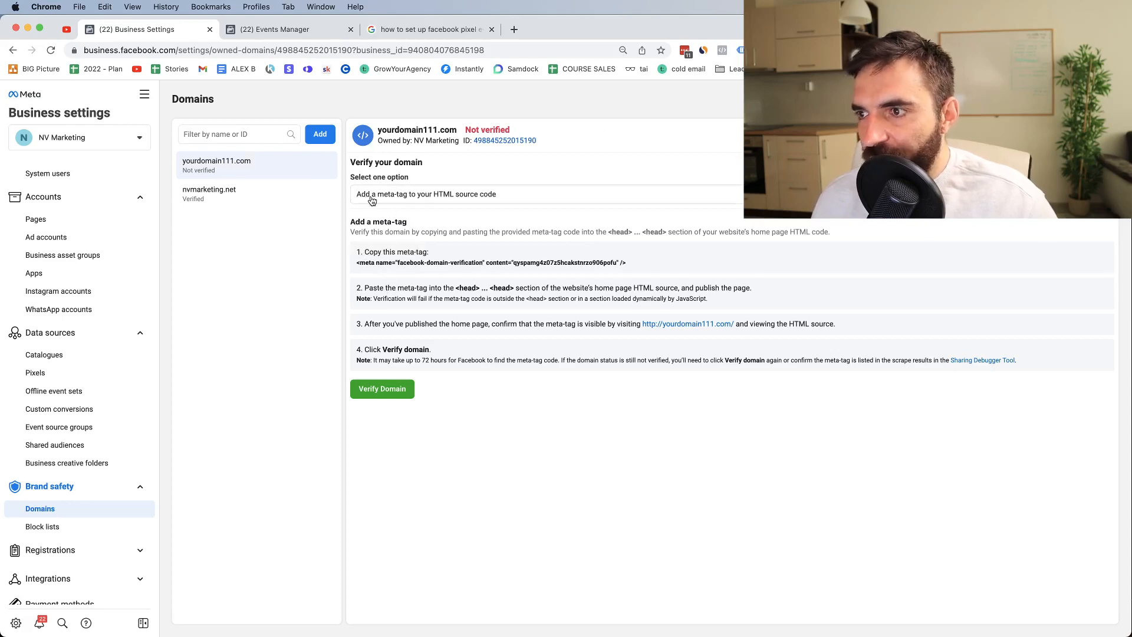
left_click(408, 202)
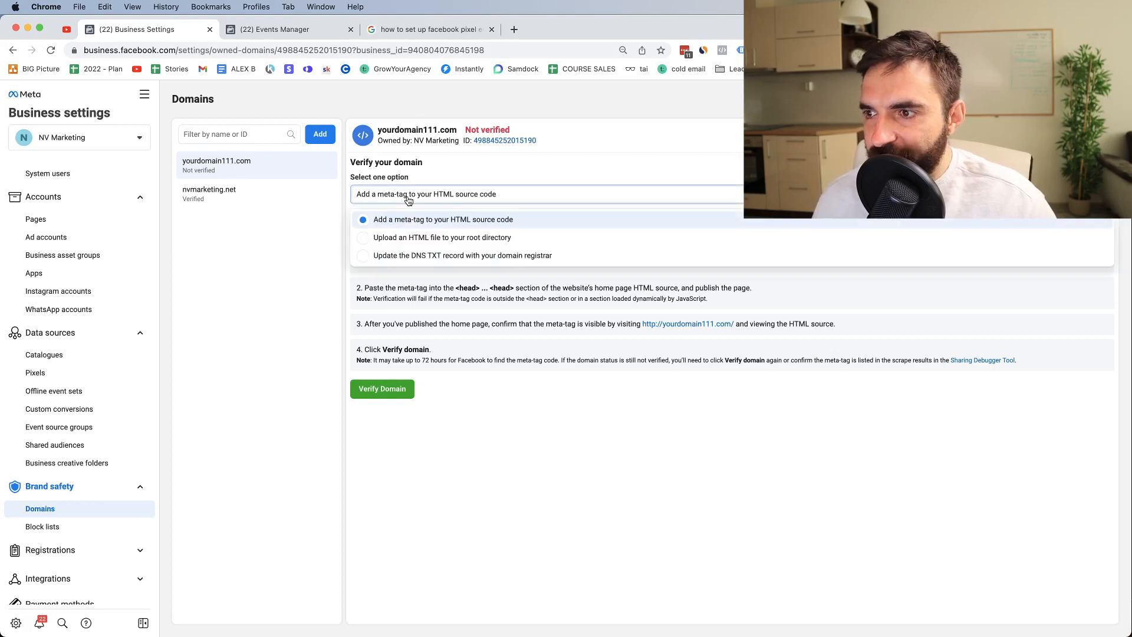
left_click(383, 243)
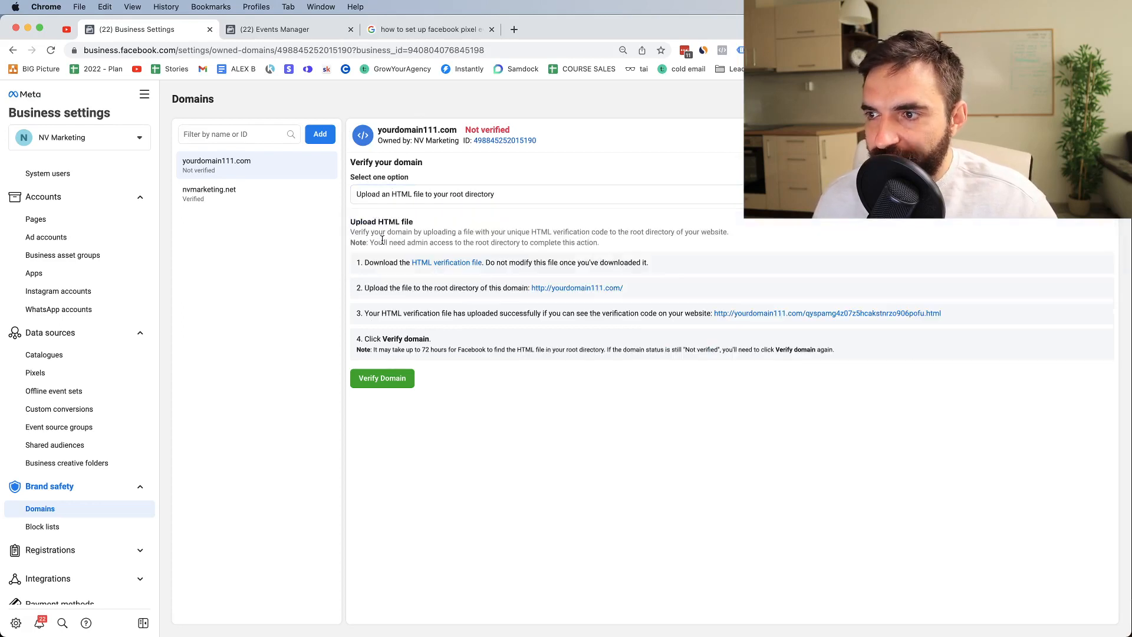
left_click(448, 201)
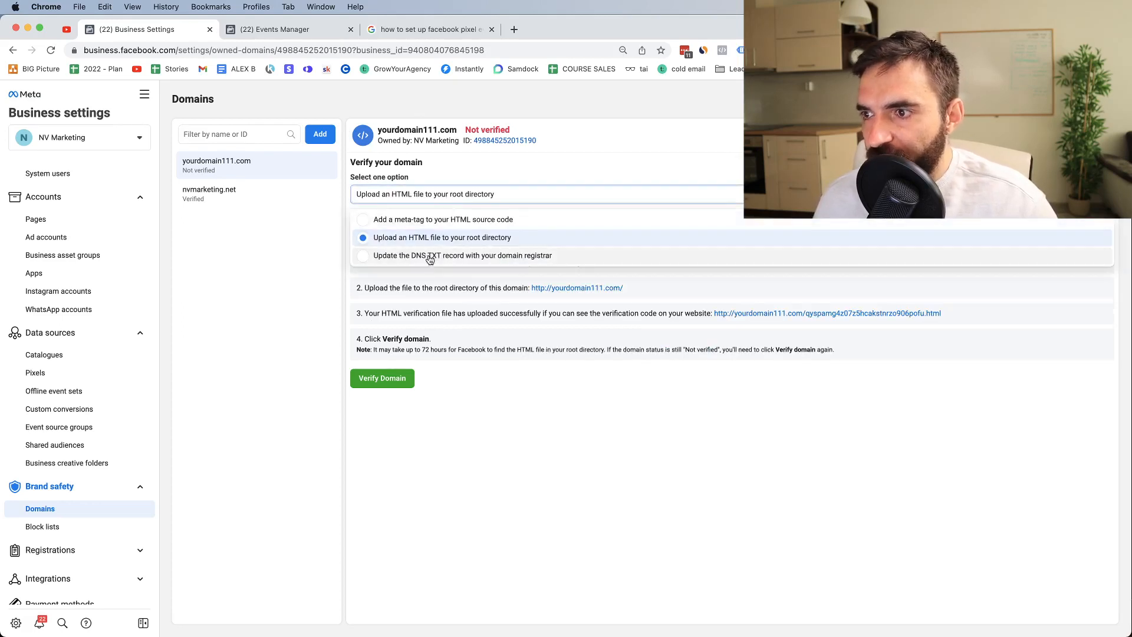
left_click(475, 261)
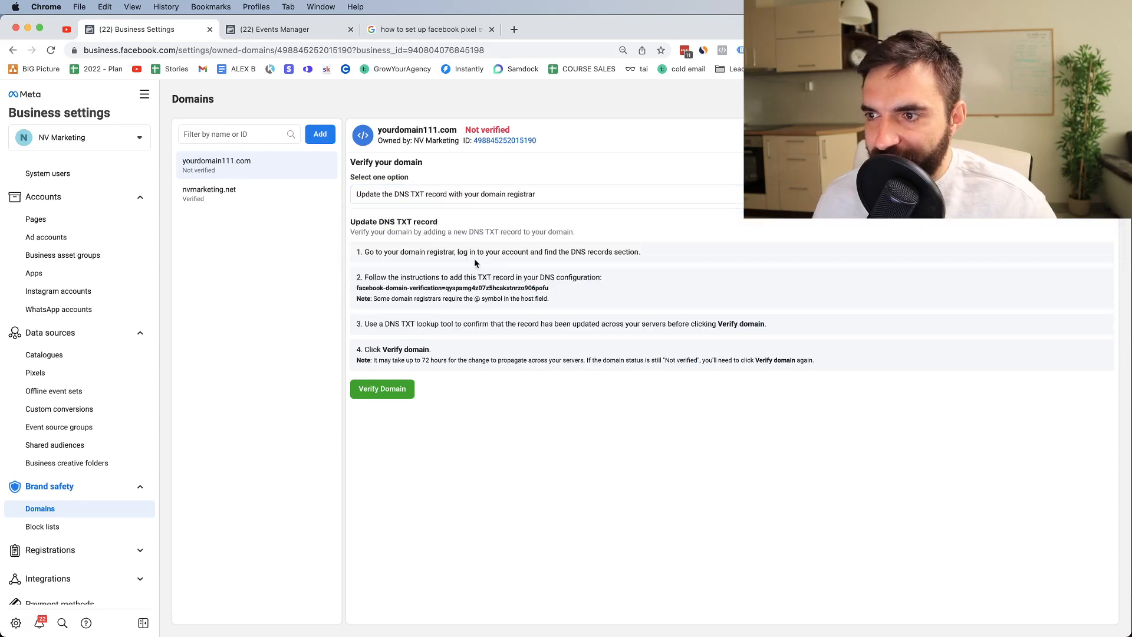
left_click(407, 195)
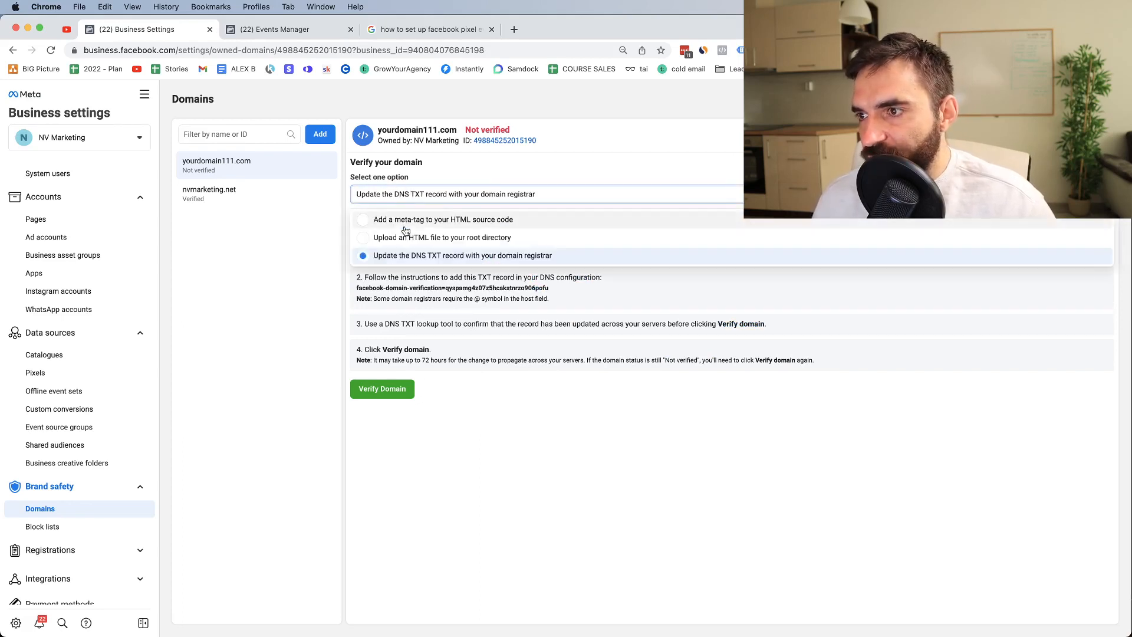
left_click(392, 223)
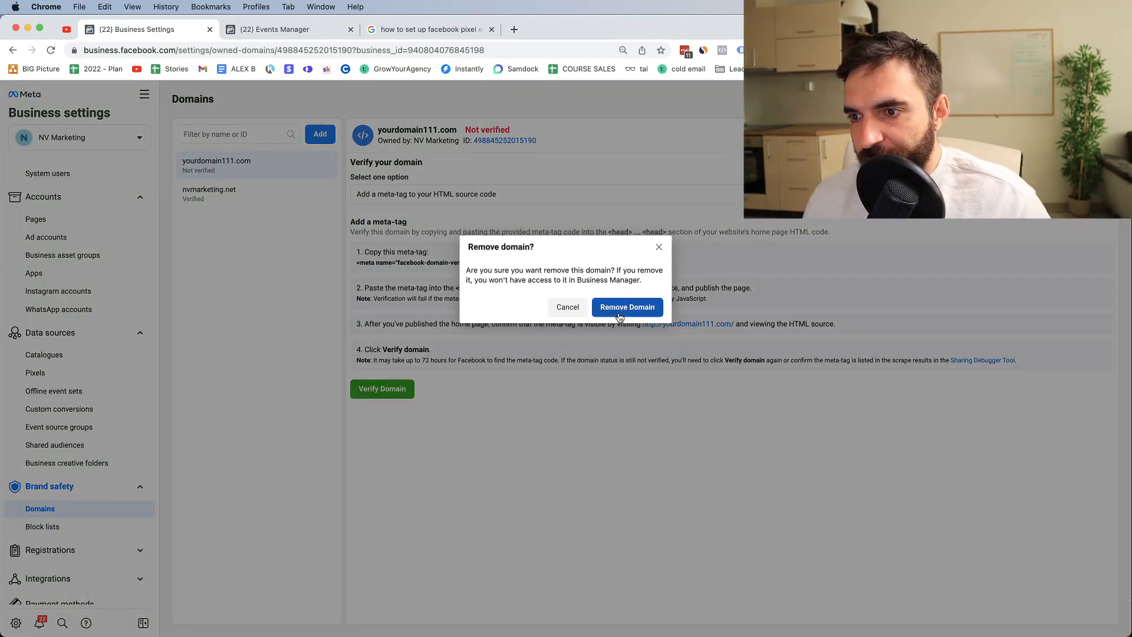
left_click(619, 316)
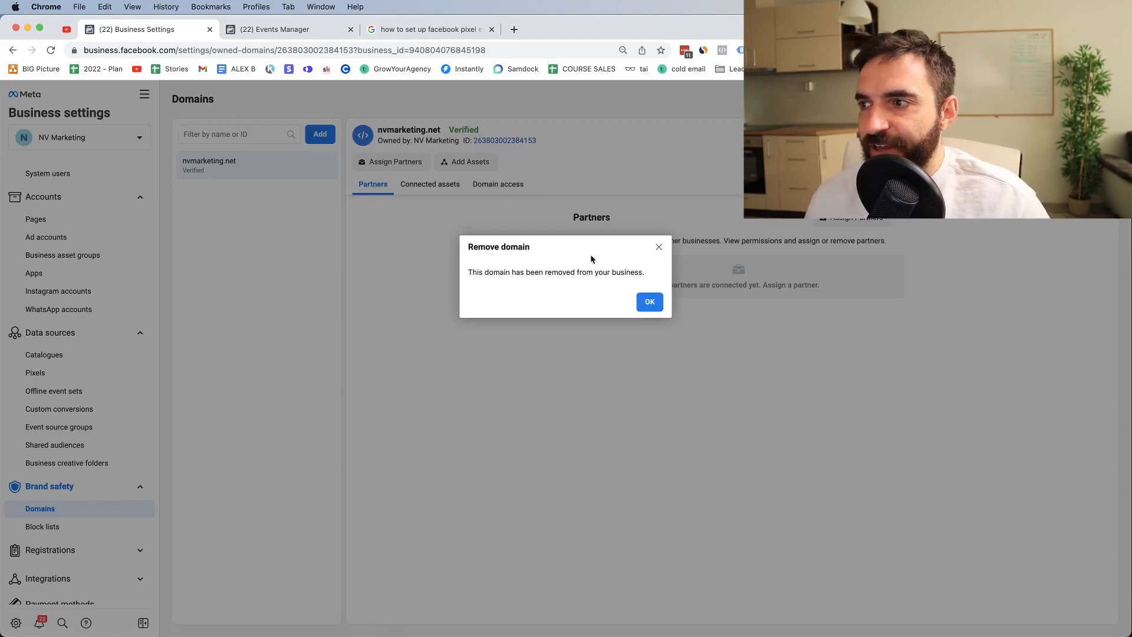
Step: On Business info, confirm the business verification status reads Unverified, then go to Security Centre
left_click(658, 246)
scroll(109, 441, "down", 4)
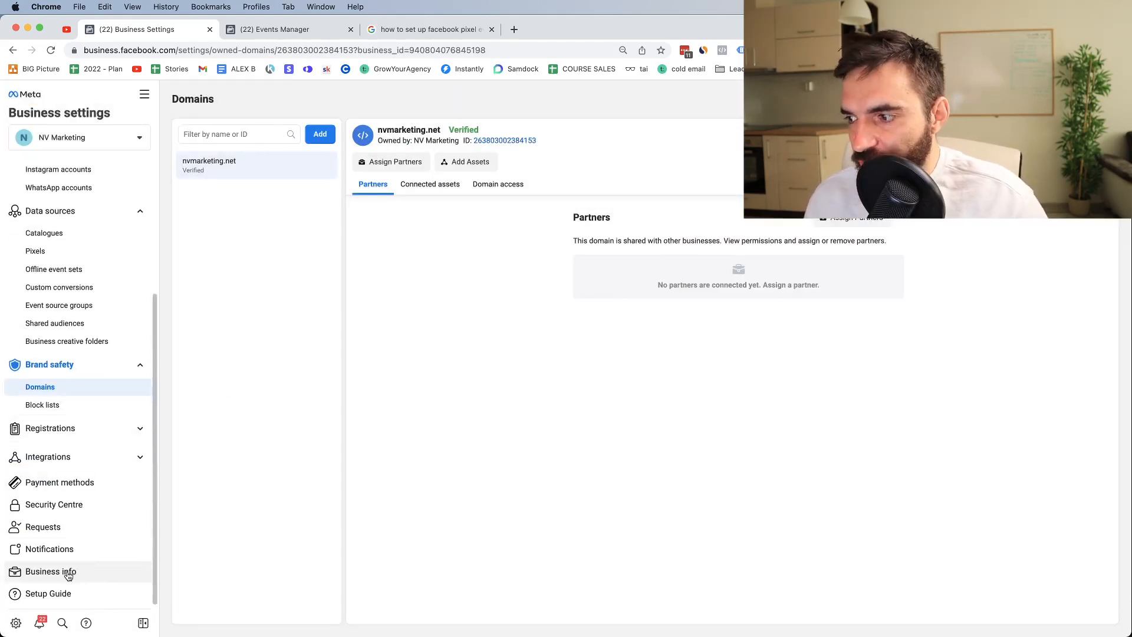
left_click(71, 572)
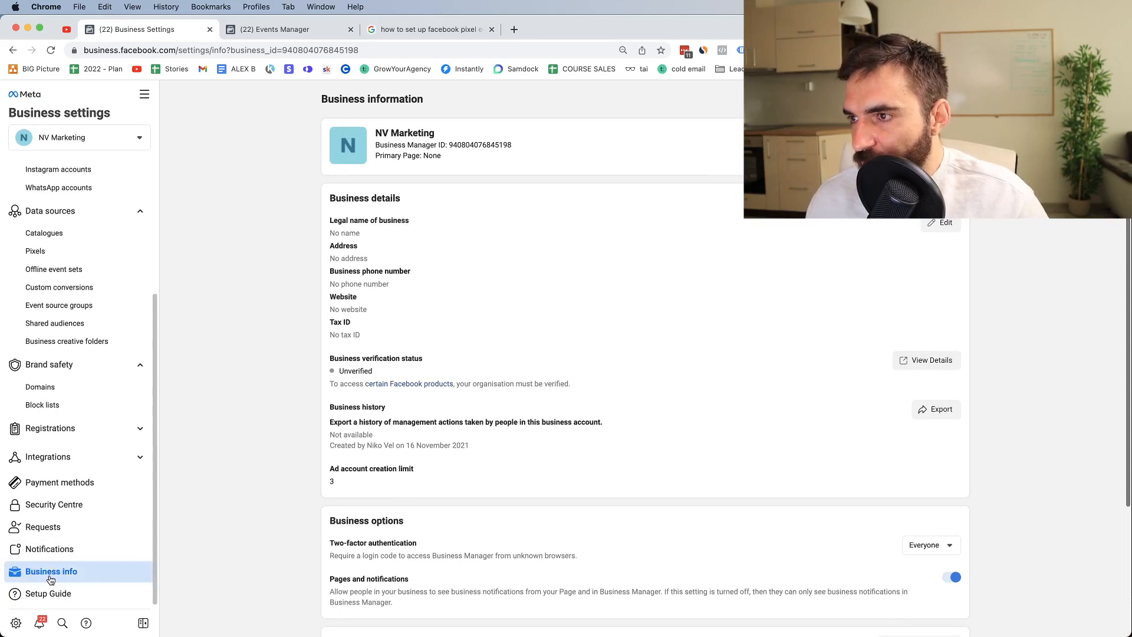
left_click_drag(330, 366, 381, 366)
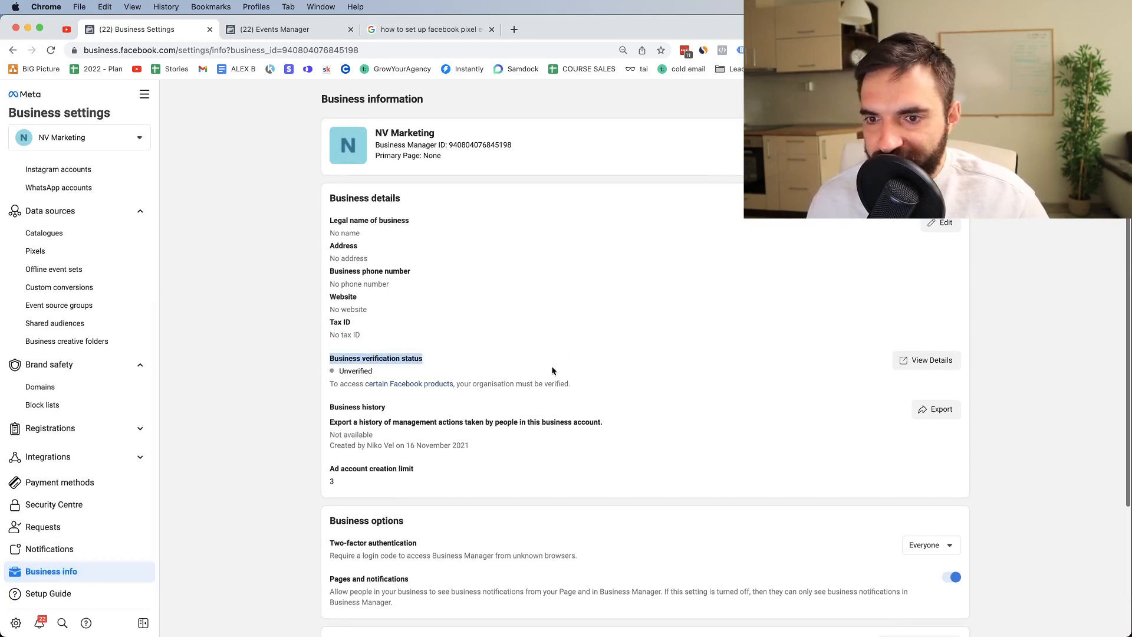
left_click(346, 370)
double_click(346, 370)
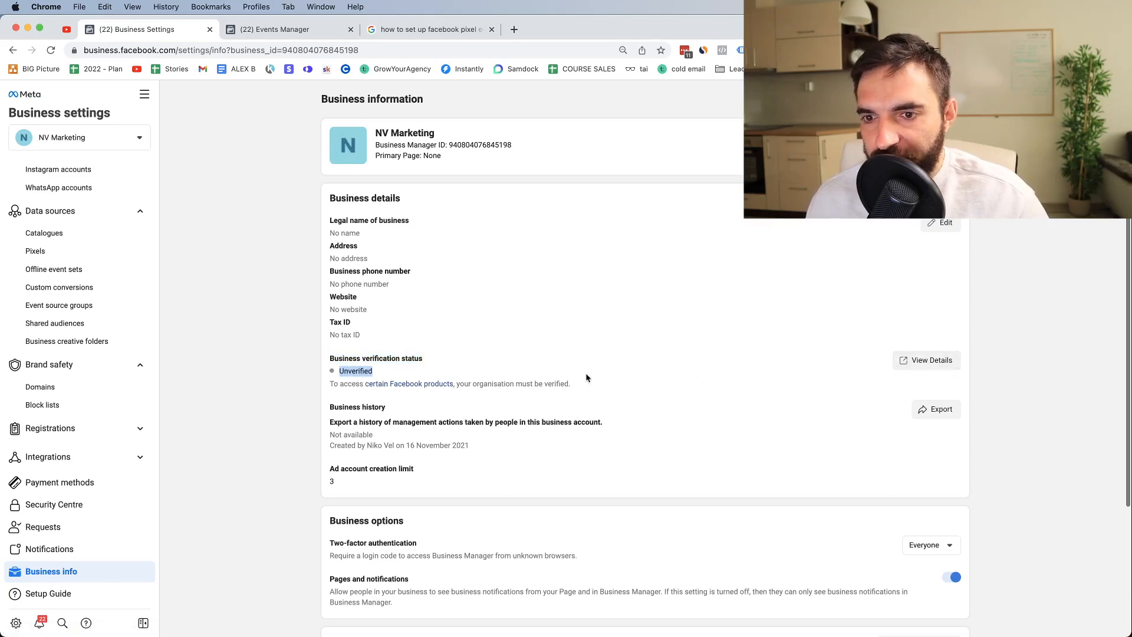
left_click(905, 358)
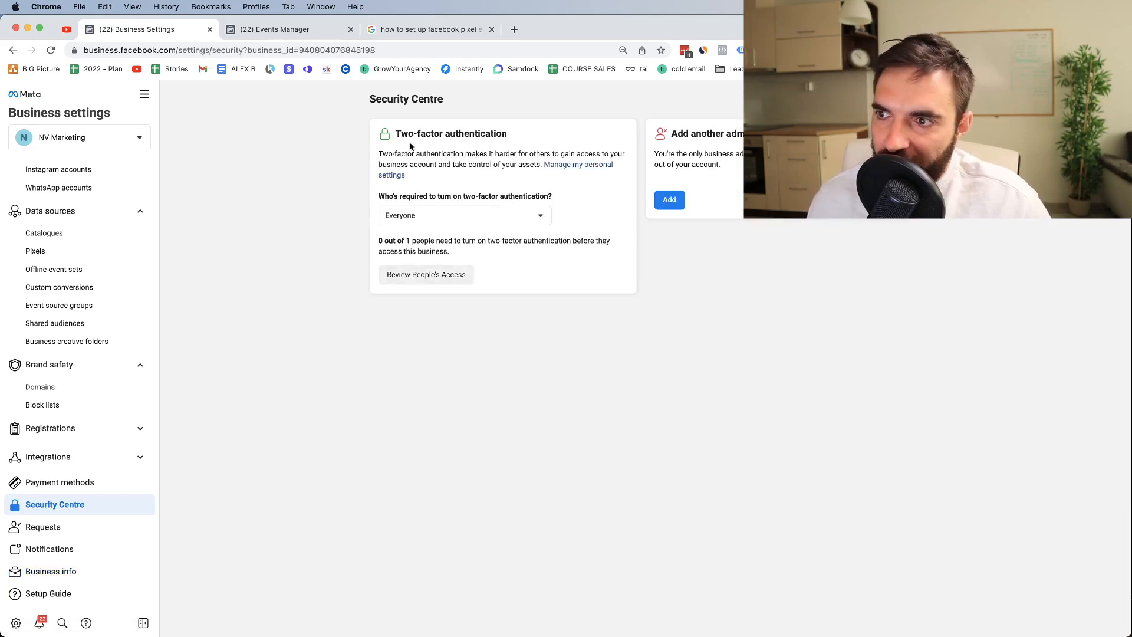
Step: Keep two-factor authentication required for Everyone, try adding an admin, then go back to Business info
left_click(421, 217)
left_click(421, 217)
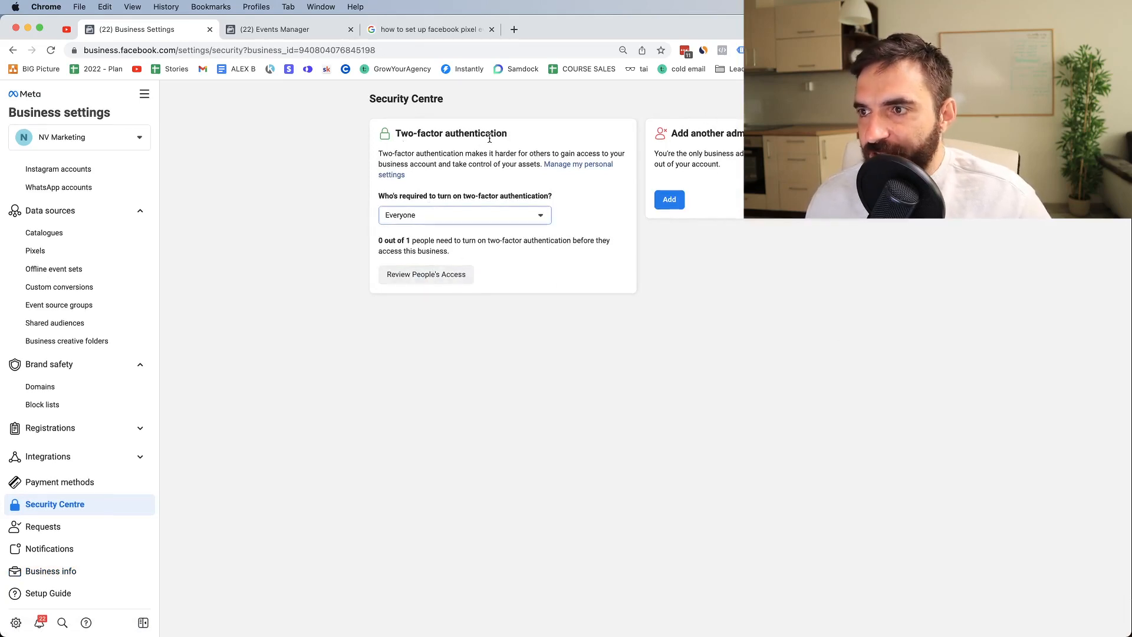
left_click_drag(659, 154, 702, 154)
double_click(674, 131)
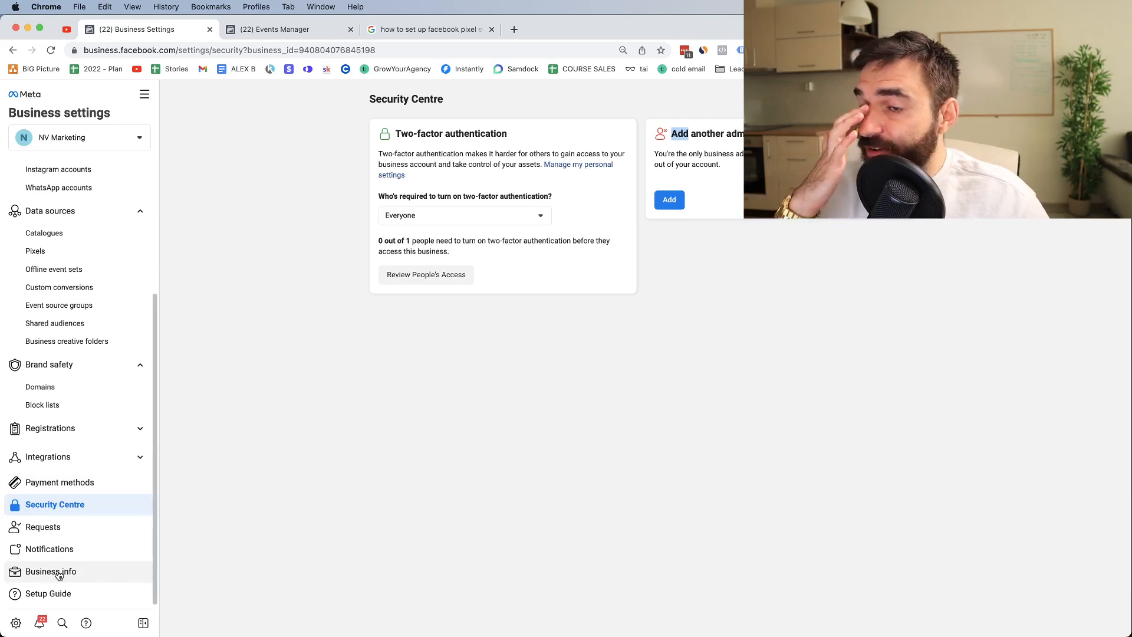
left_click(668, 198)
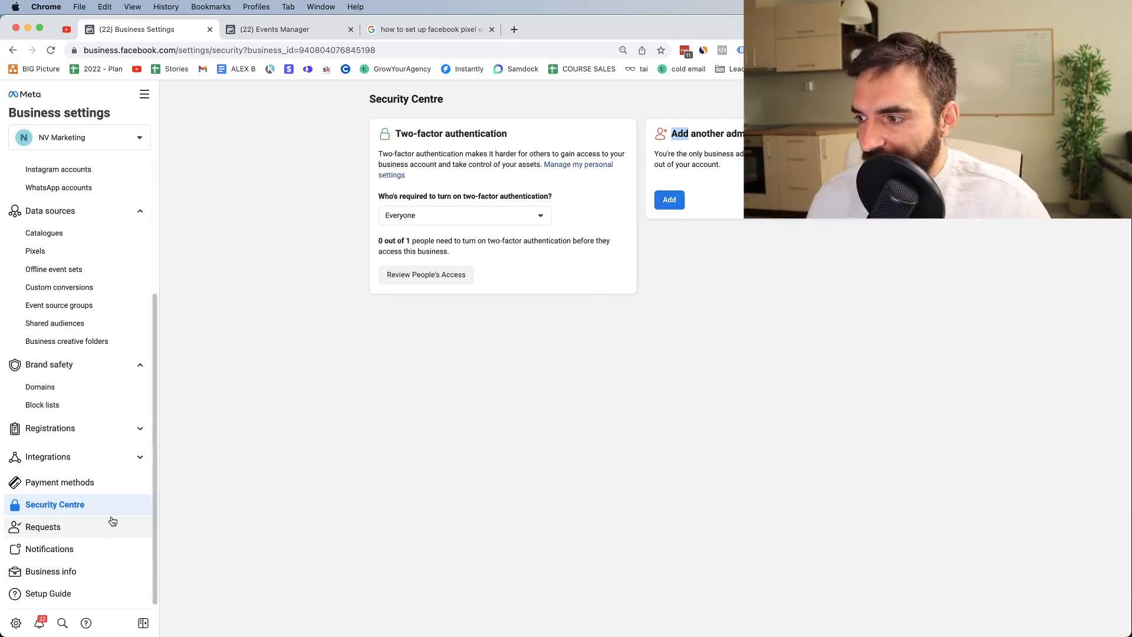
left_click(52, 569)
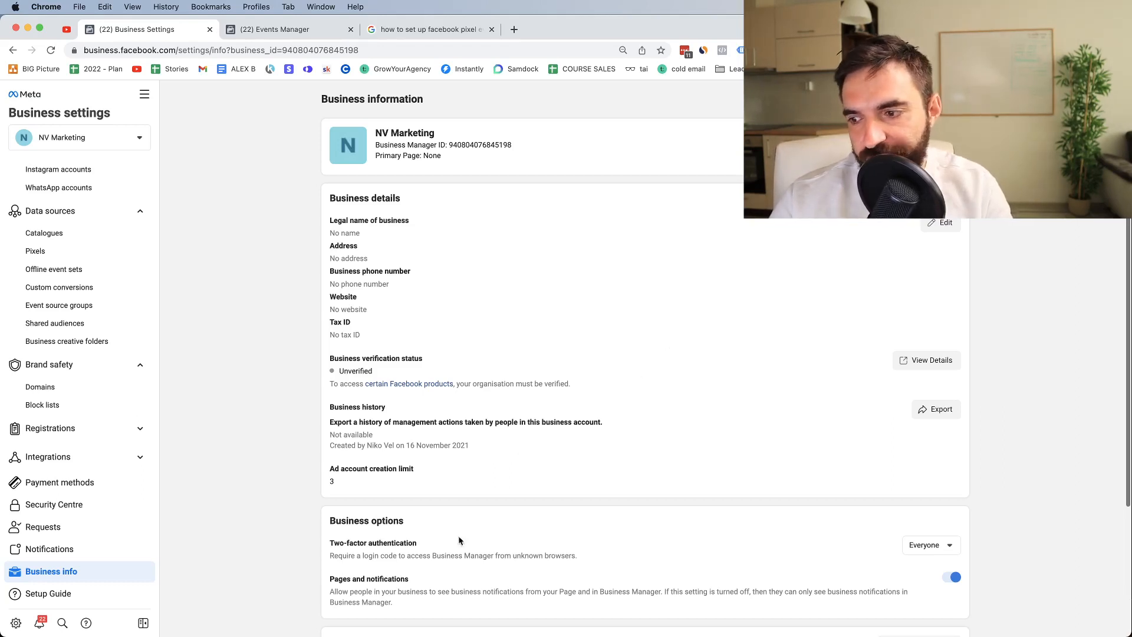
Step: Change the two-factor authentication requirement to Admins only
left_click(925, 549)
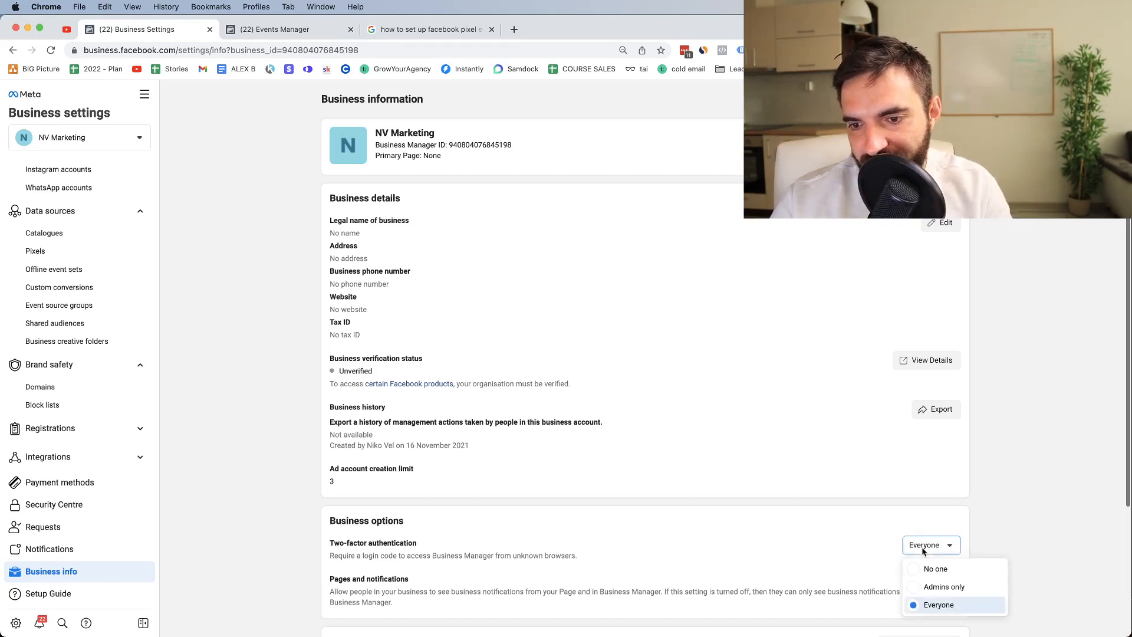
left_click(929, 585)
scroll(709, 446, "down", 3)
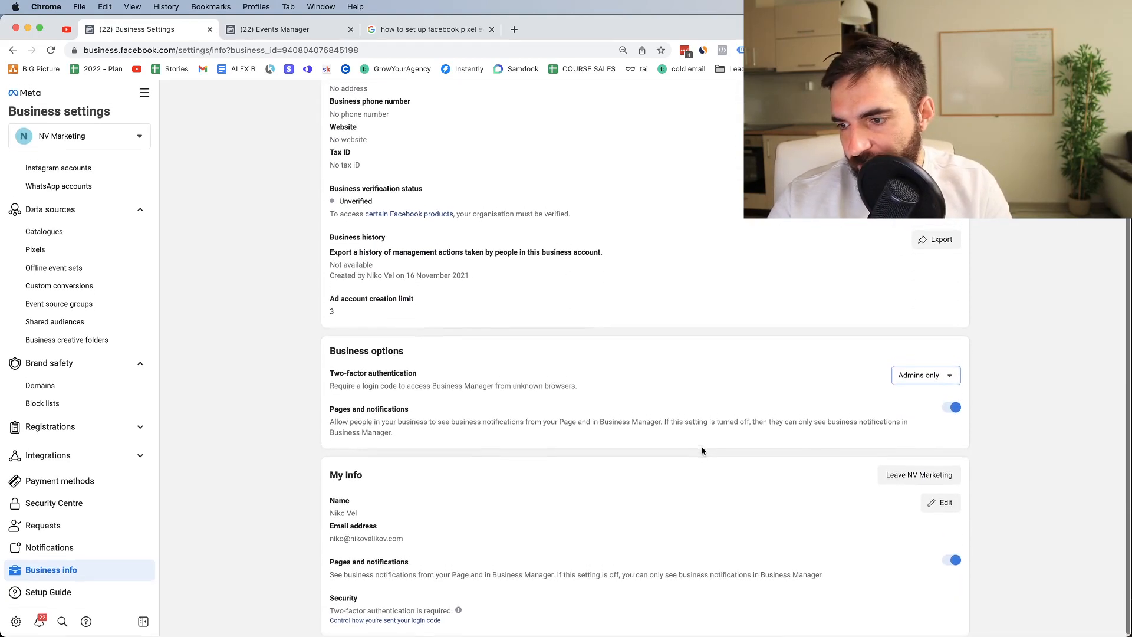
scroll(659, 424, "up", 3)
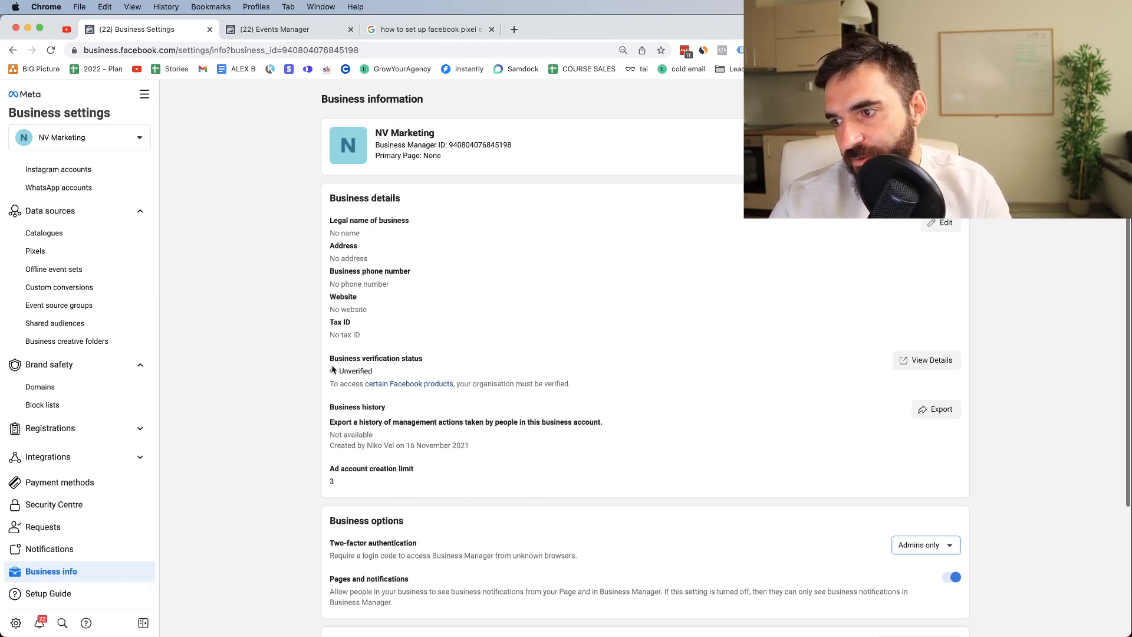
Step: Review the Business details card and open Edit business information
left_click_drag(329, 199, 404, 204)
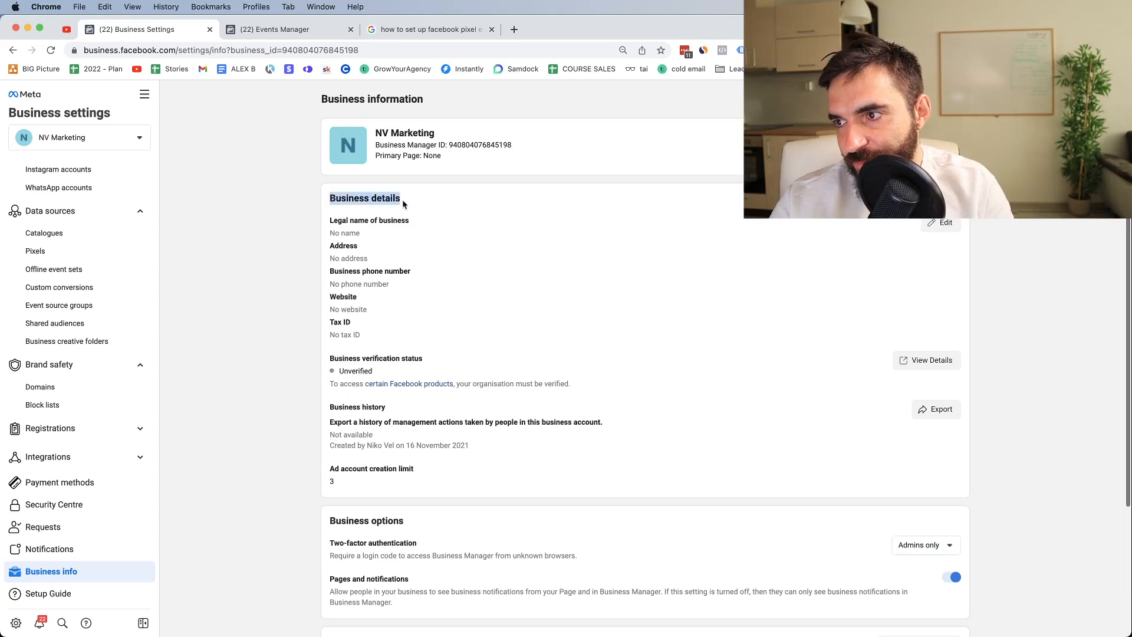
left_click_drag(331, 219, 413, 224)
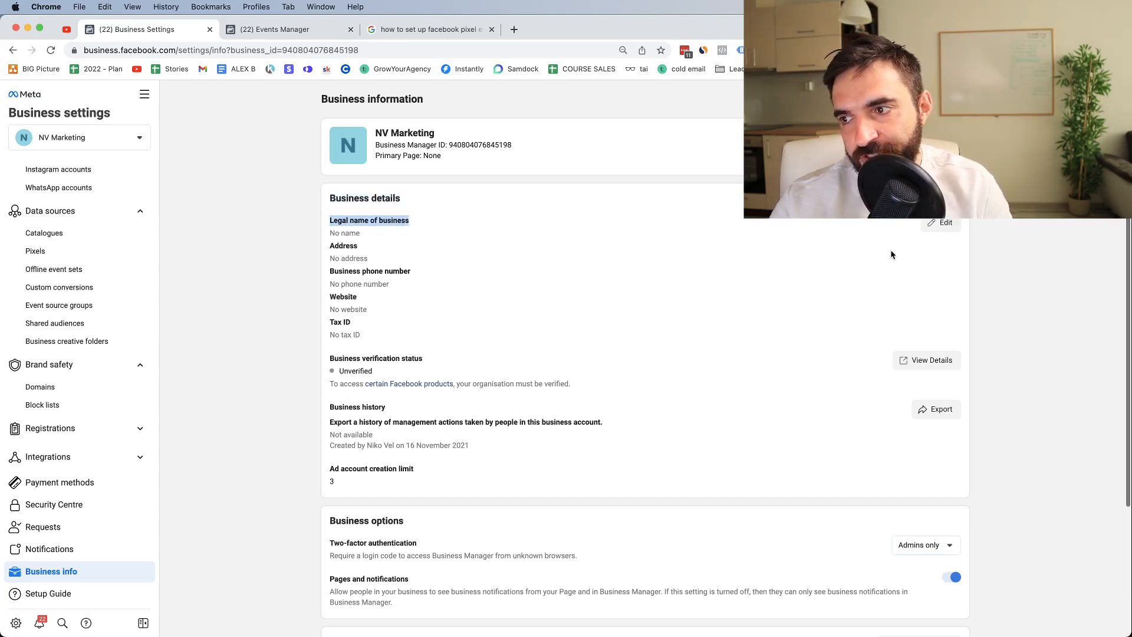
left_click(942, 223)
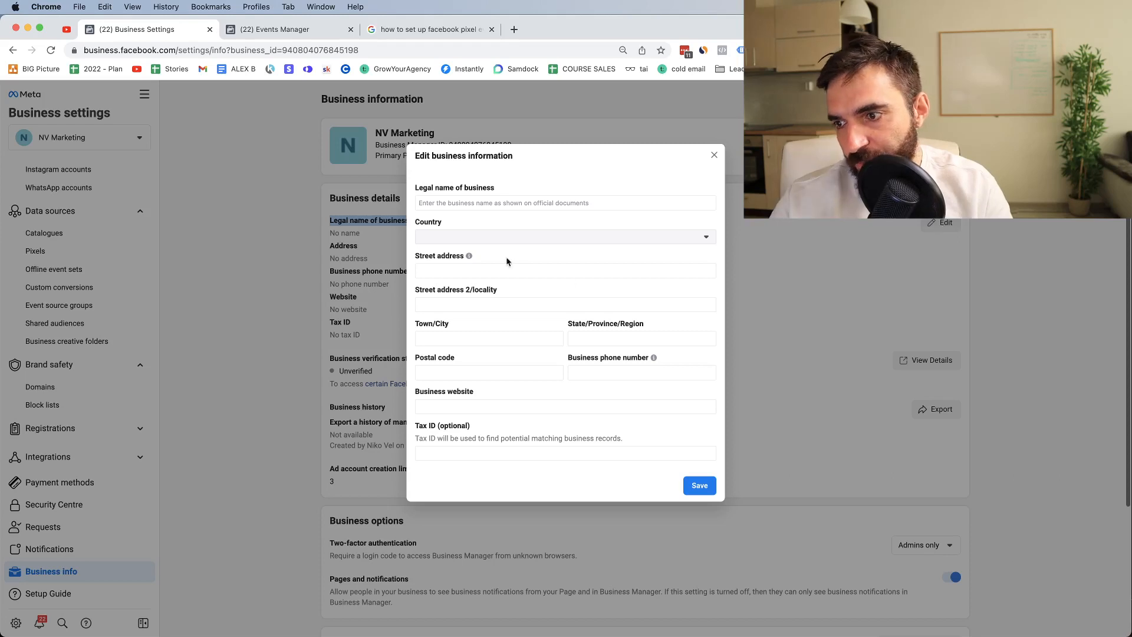
Step: Look through the Country list, then close Edit business information without saving
left_click(440, 237)
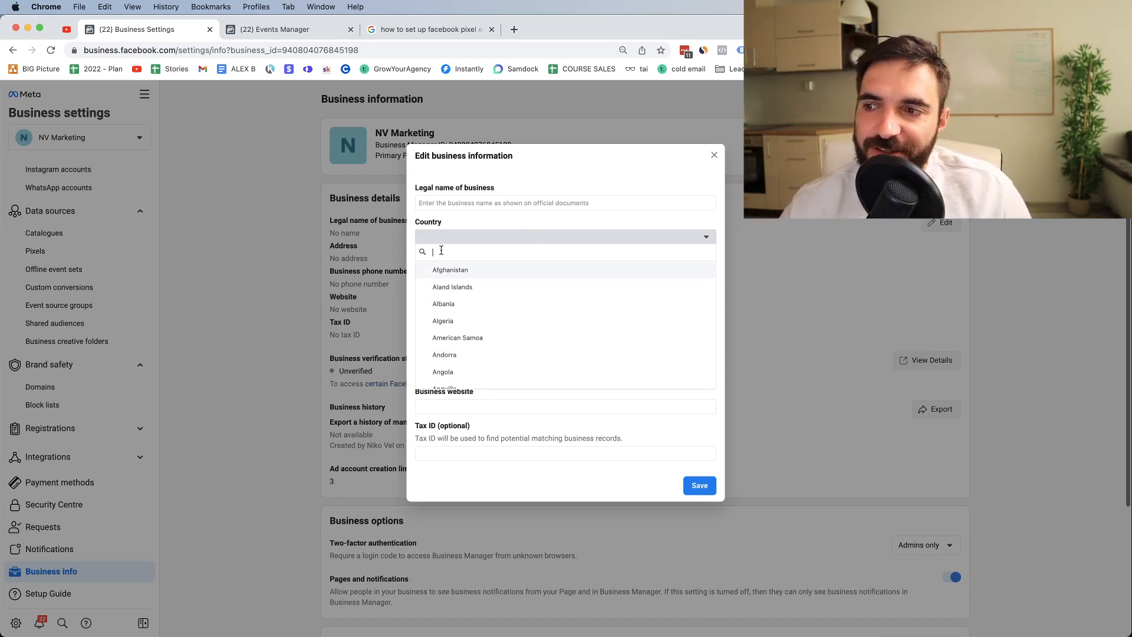
left_click(715, 154)
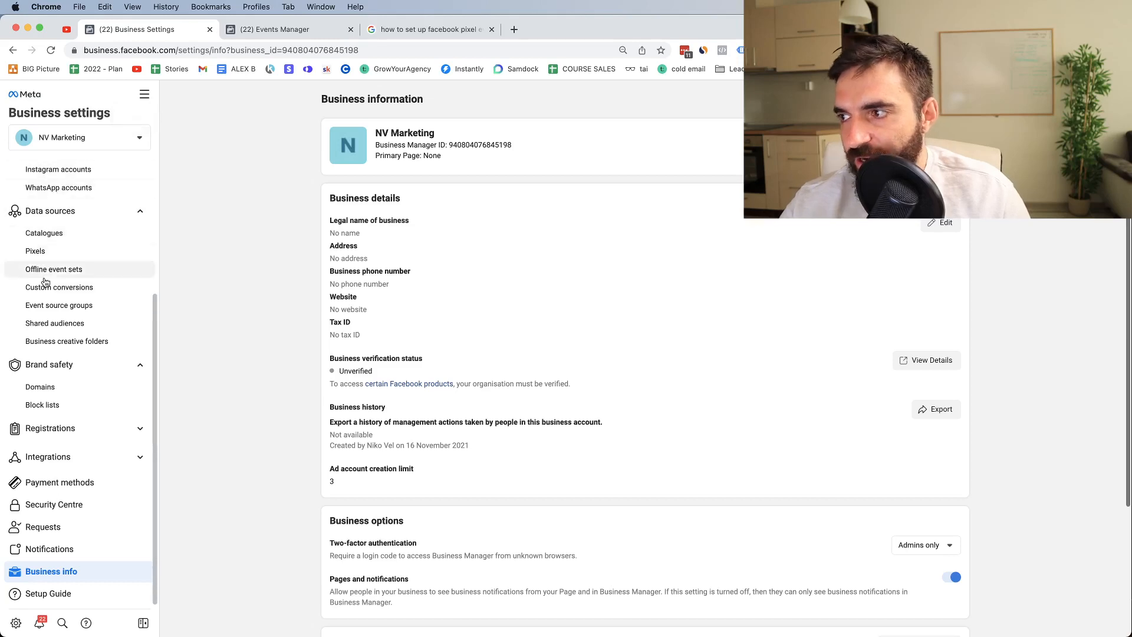
Step: Open the All tools panel from the menu beside Business settings
scroll(55, 194, "up", 4)
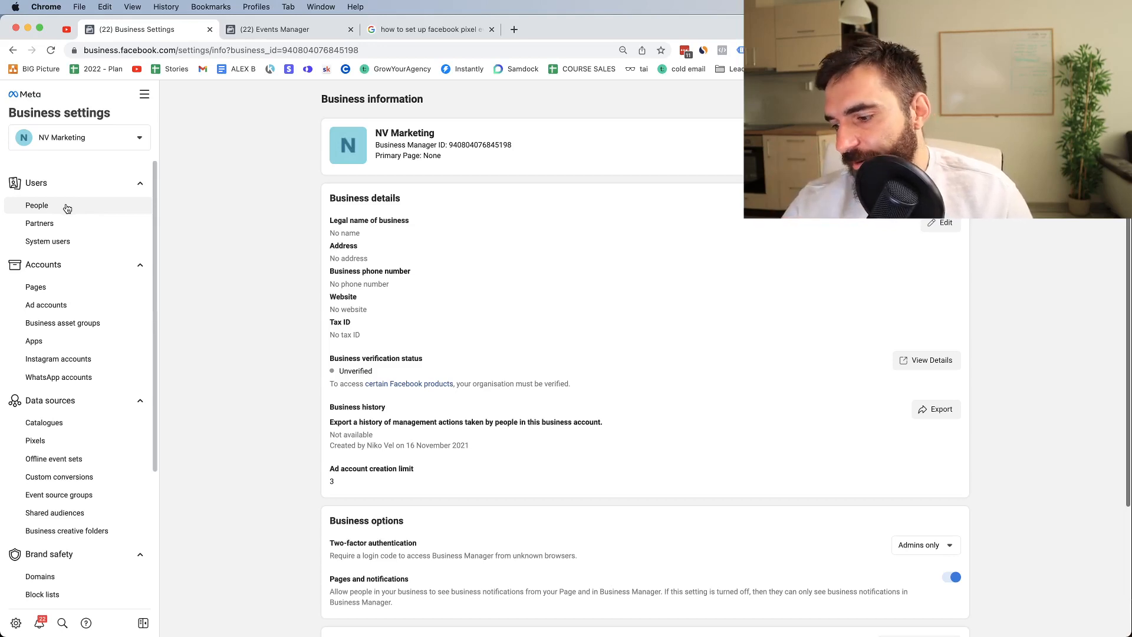
double_click(355, 358)
left_click(354, 358)
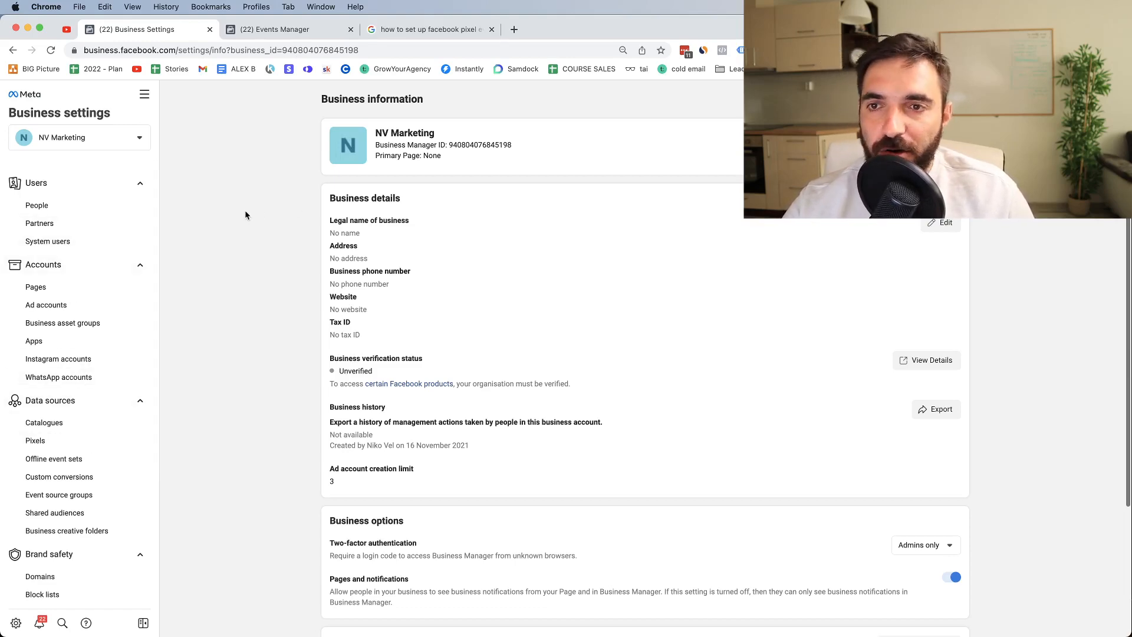
key("ctrl+Up")
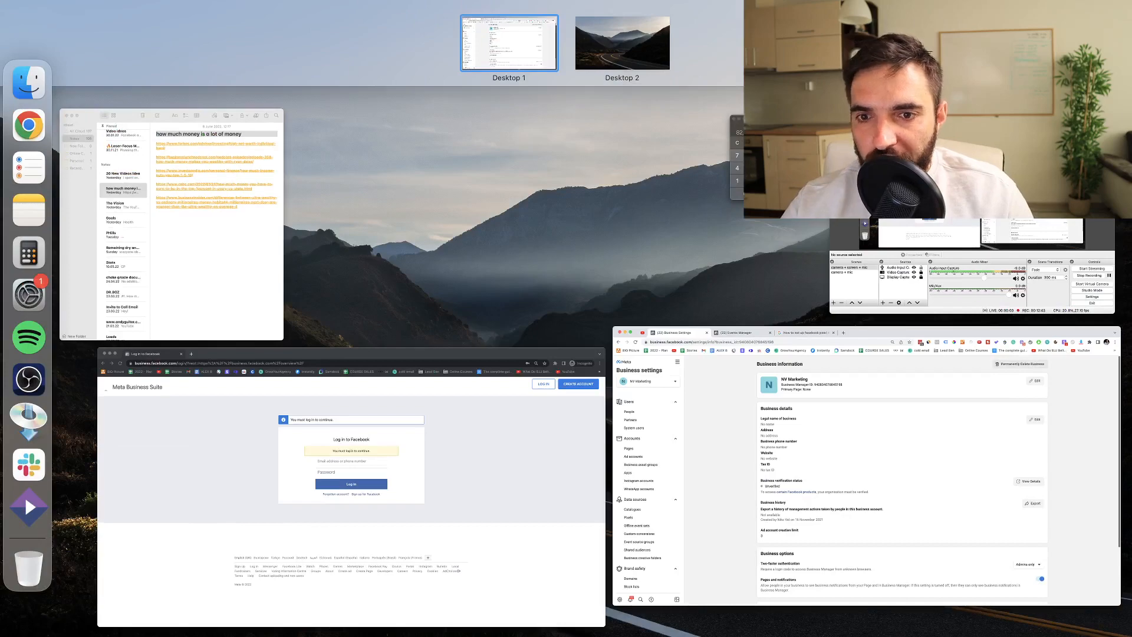
key("ctrl+Up")
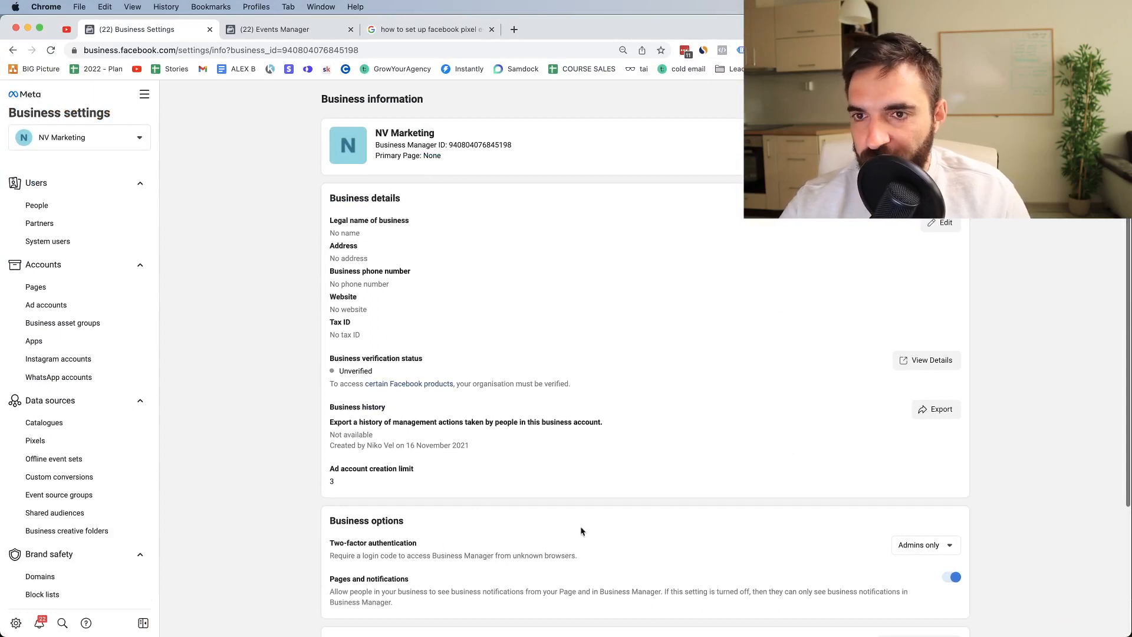
scroll(82, 472, "down", 3)
scroll(81, 471, "down", 3)
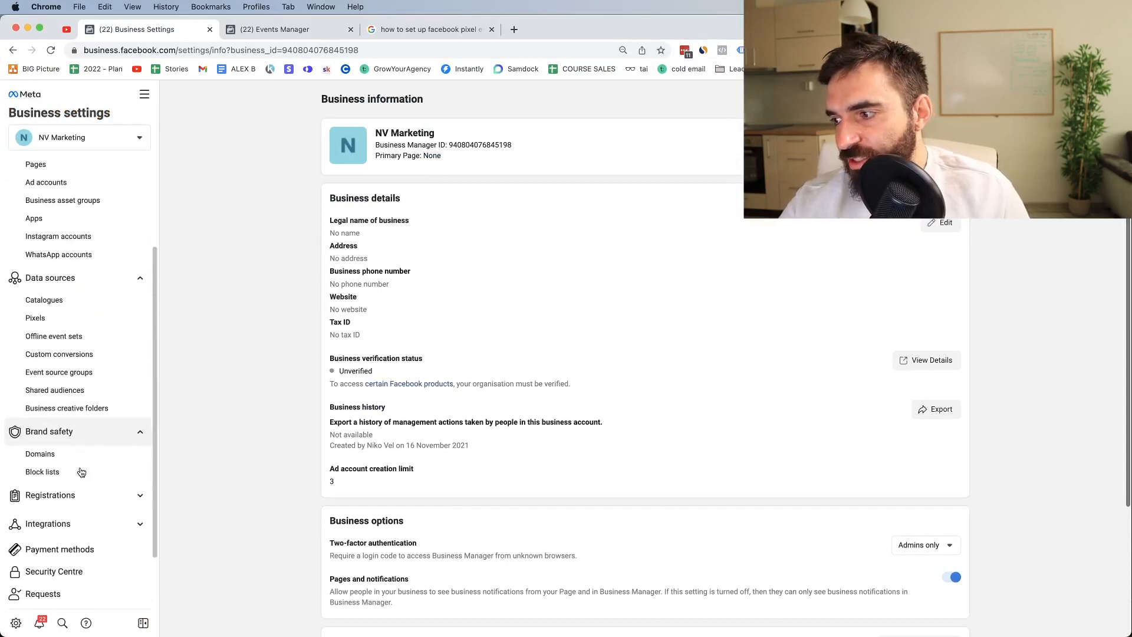
scroll(75, 465, "up", 5)
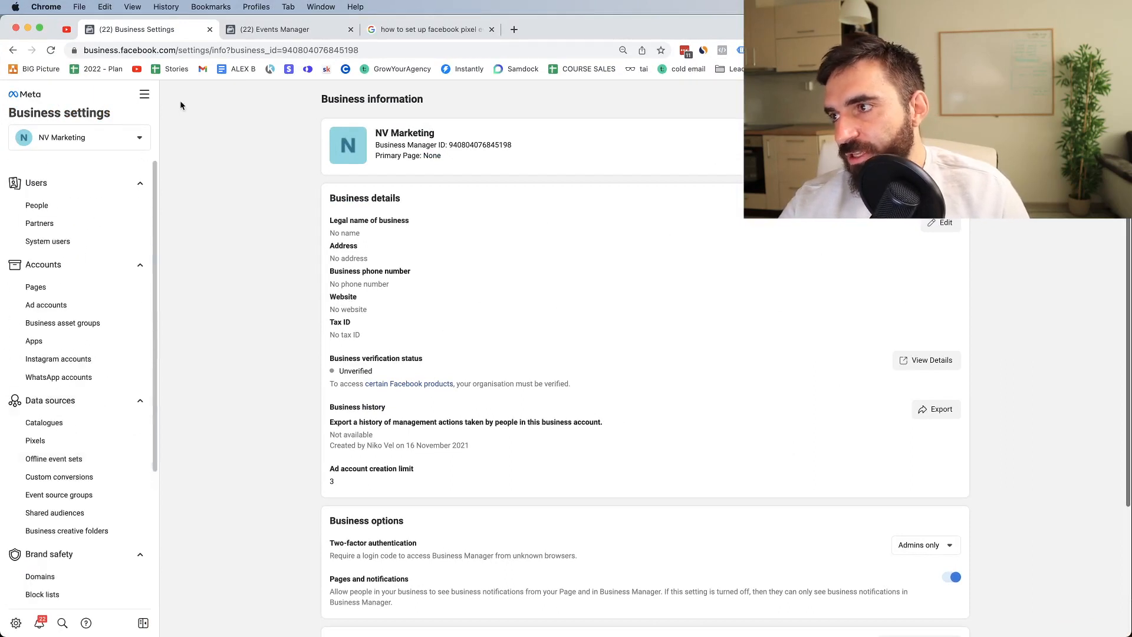
left_click(144, 96)
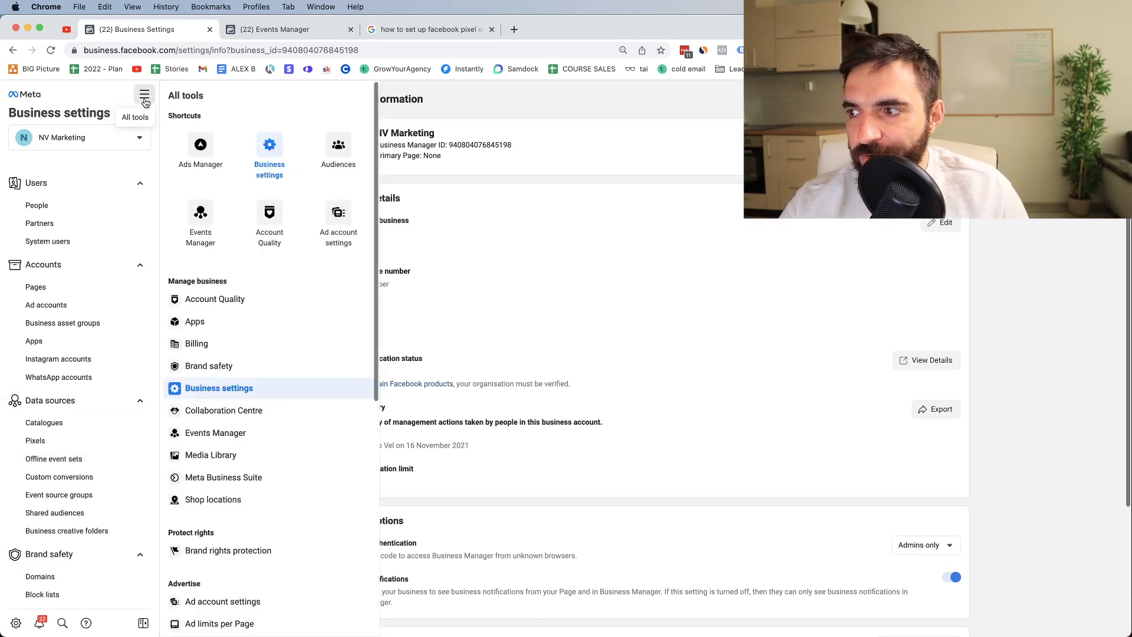
Step: Go to Ads Manager via All tools and begin a new campaign with Create
left_click(194, 153)
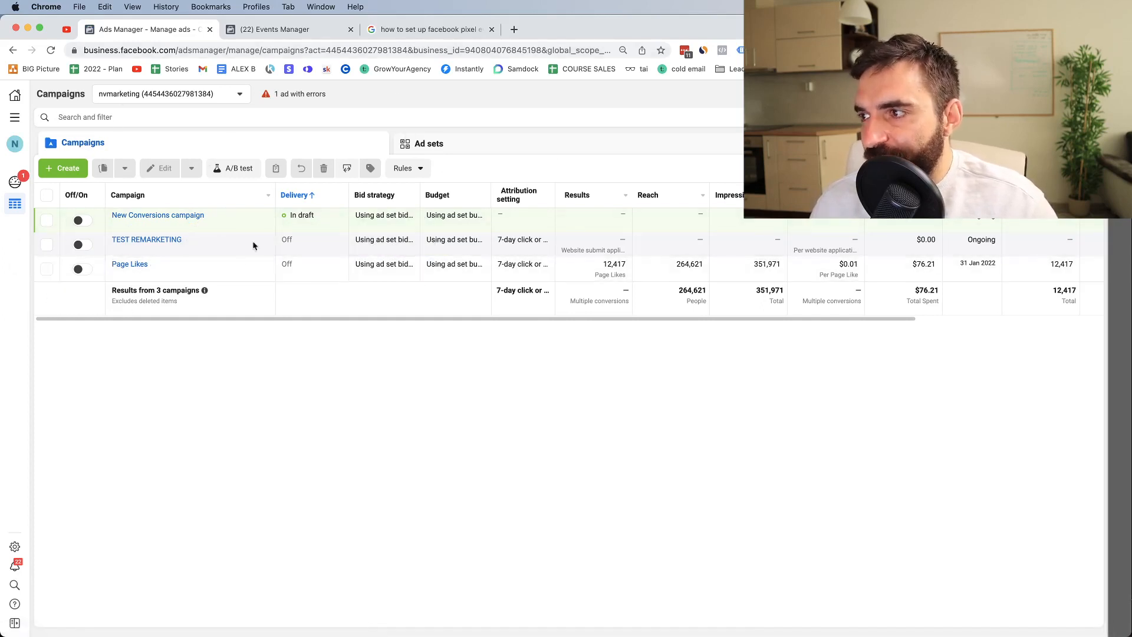
left_click(60, 175)
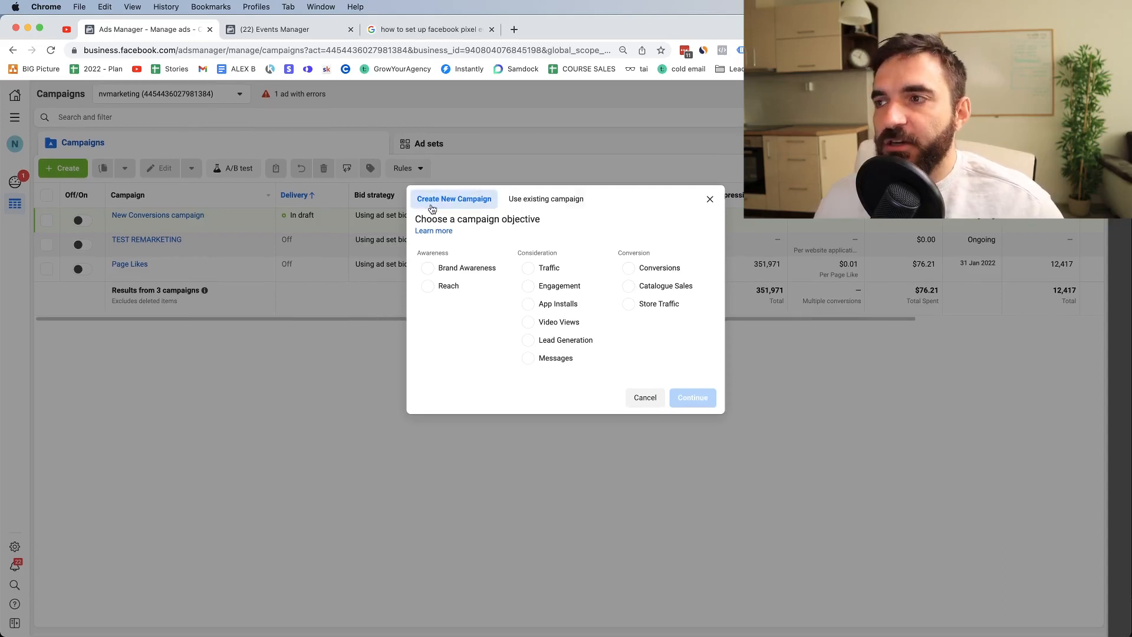
Step: Pick Conversions, name the campaign 'Submit Applications | USA | Interests', continue, and view Special ad categories
left_click(629, 270)
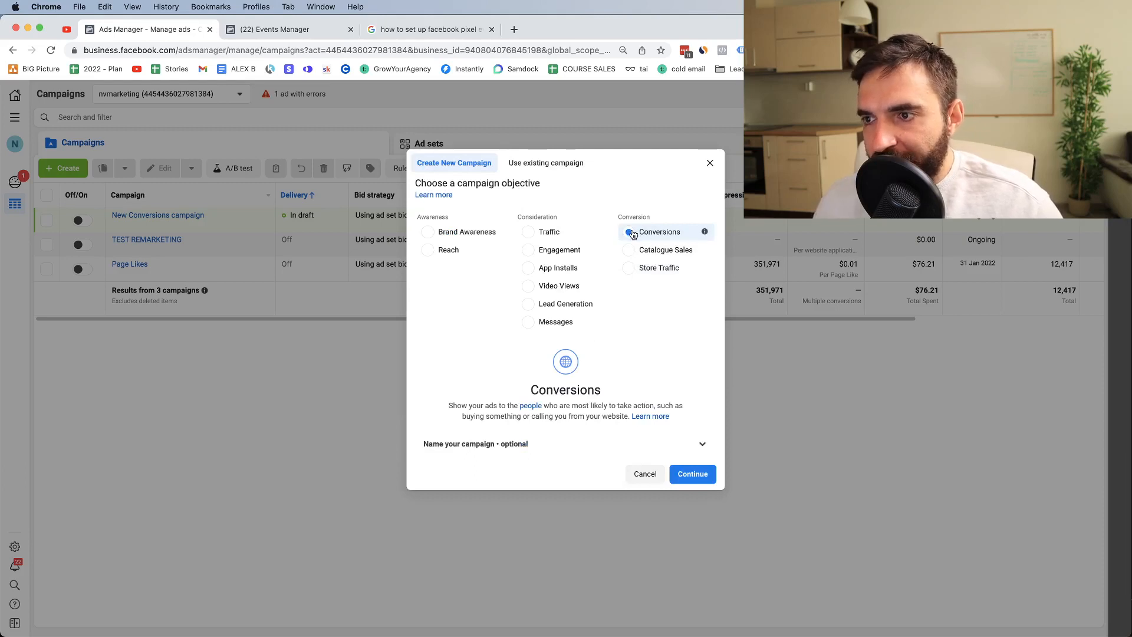
left_click(558, 454)
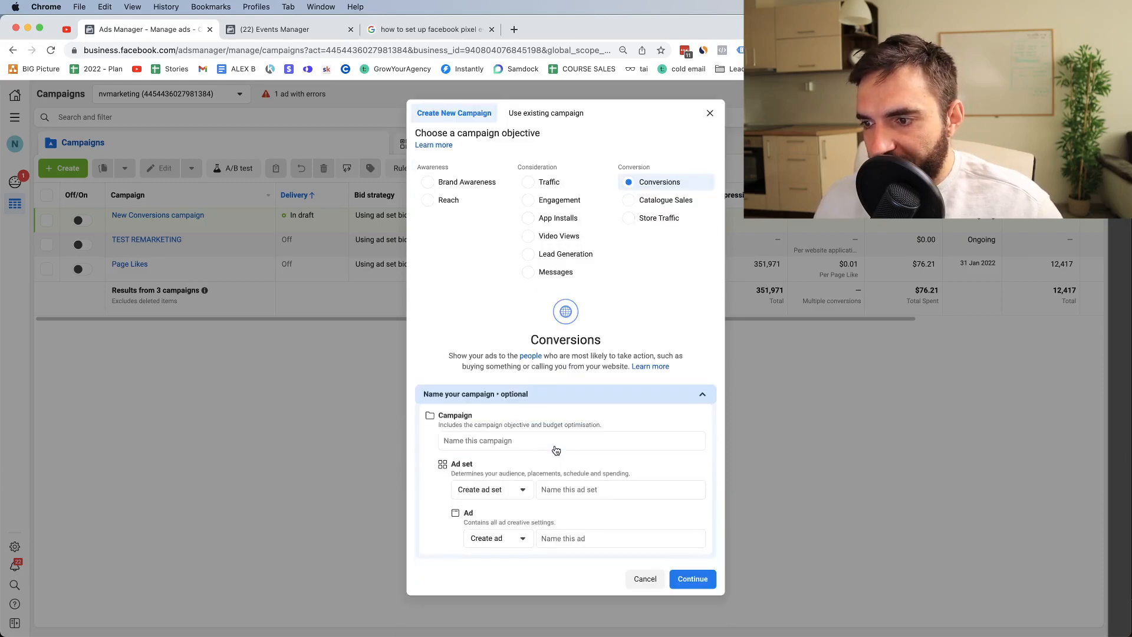
left_click(510, 442)
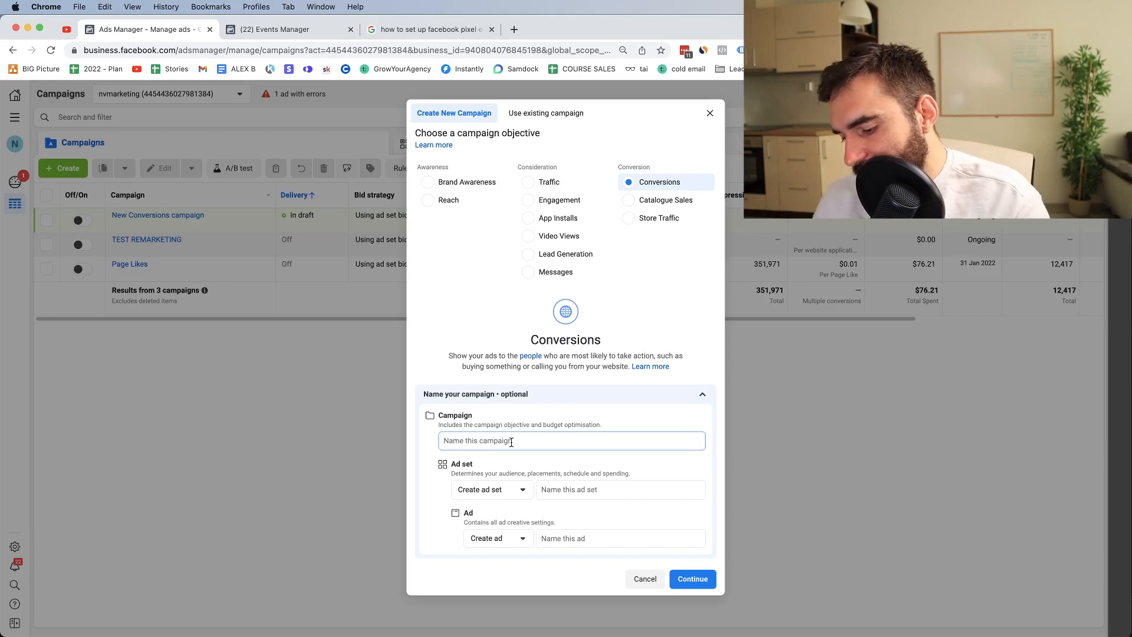
type("Lead")
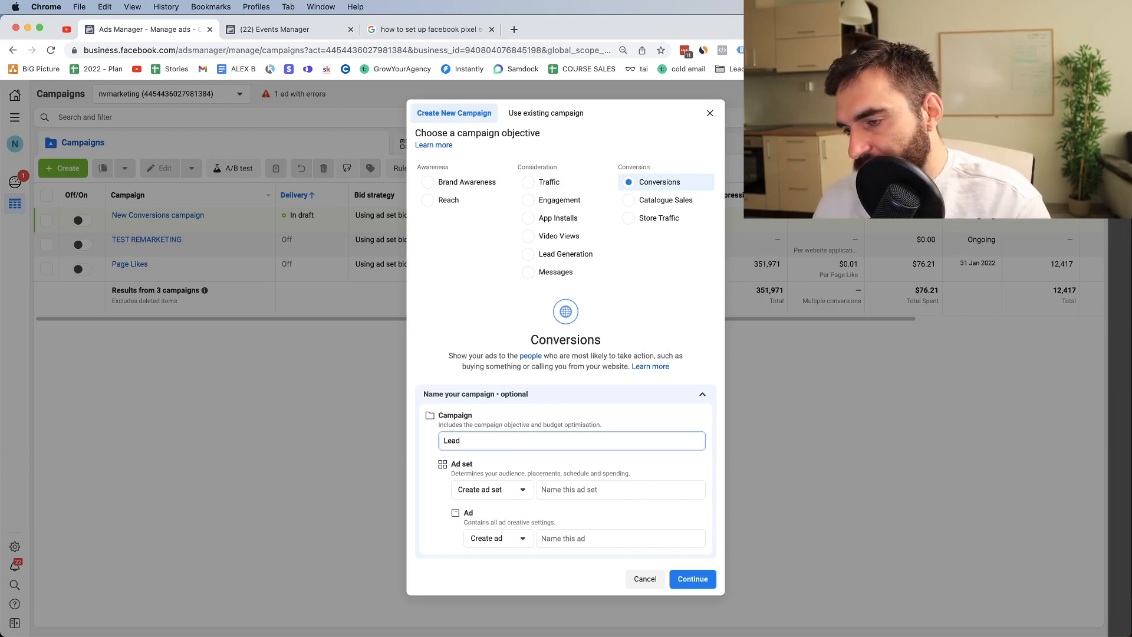
key("BackSpace")
key("BackSpace")
key("BackSpace")
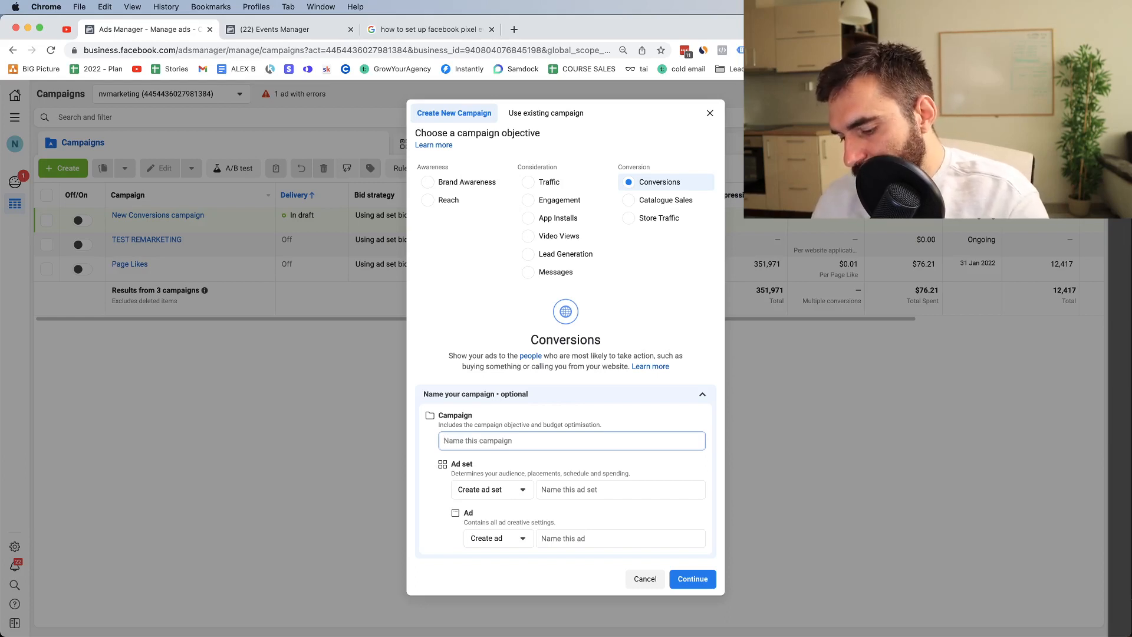
type("Su")
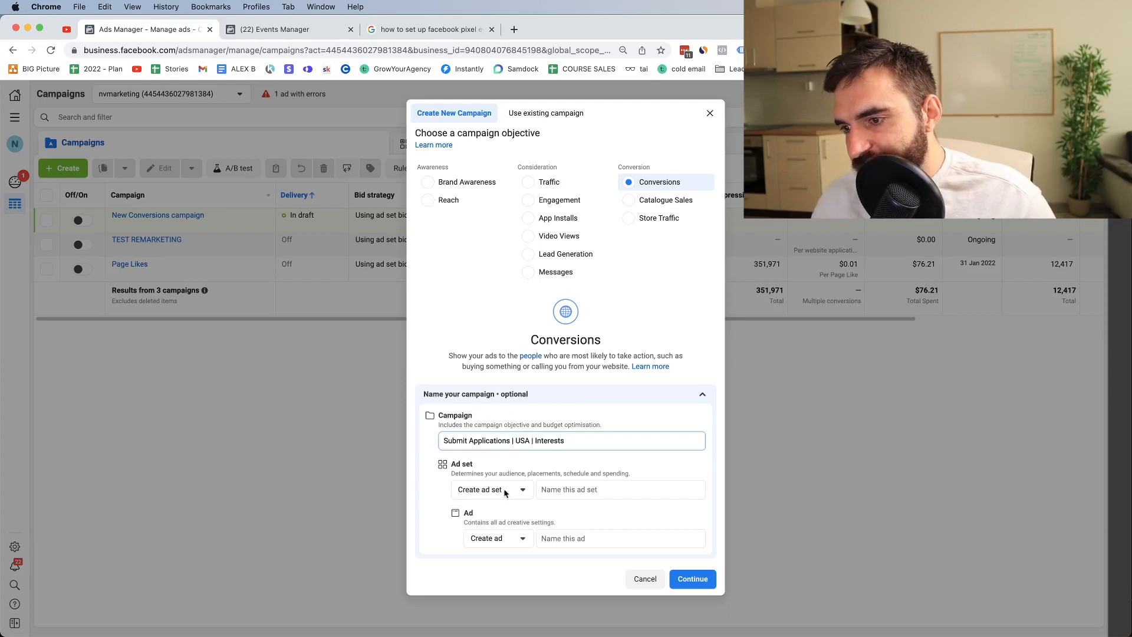
left_click(696, 583)
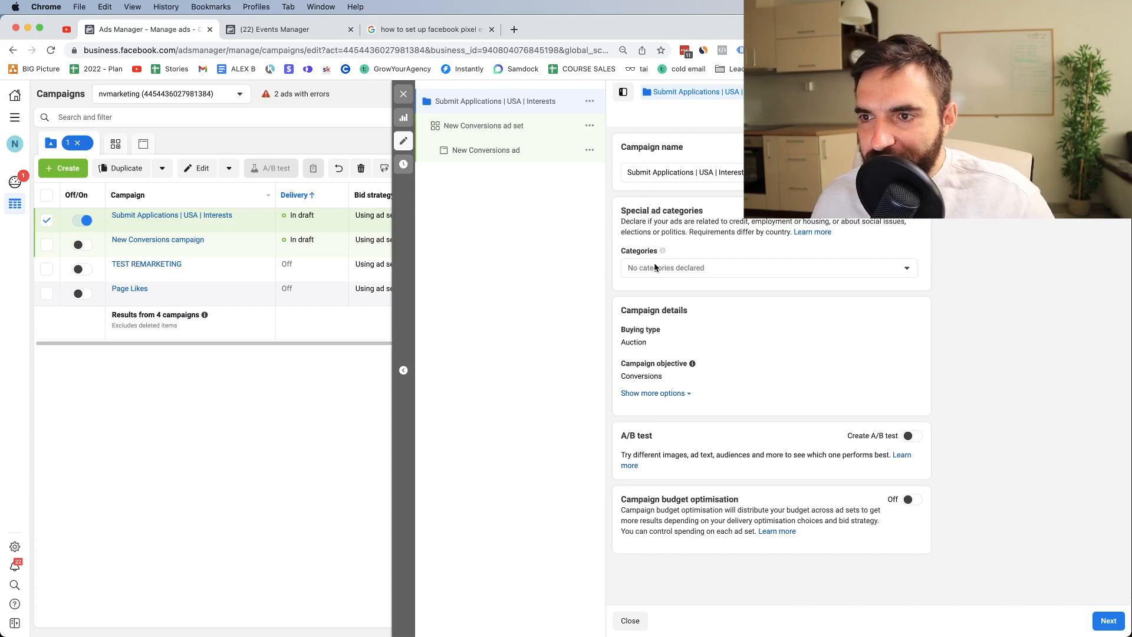
left_click(656, 269)
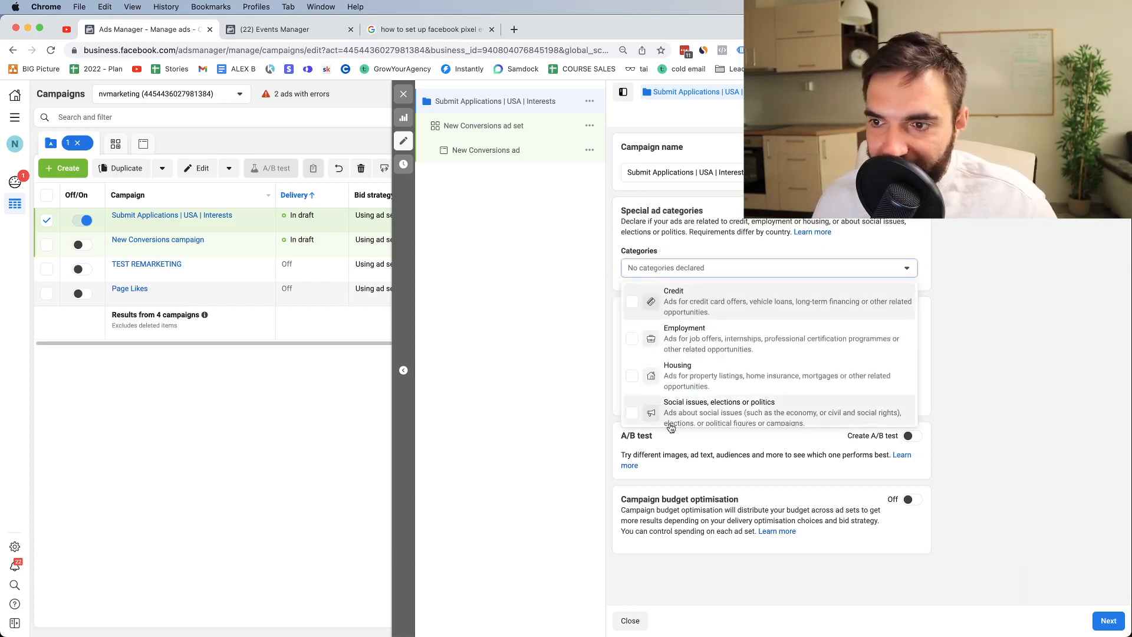
scroll(691, 377, "up", 1)
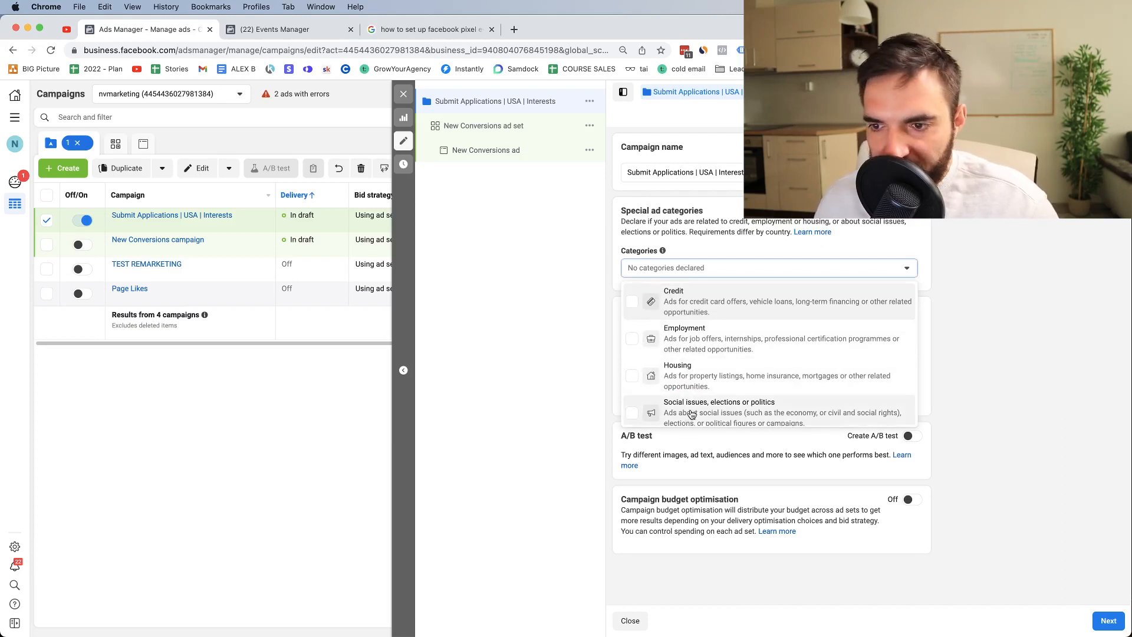
Step: Leave special ad categories at none and keep Auction as the campaign's buying type
left_click(675, 269)
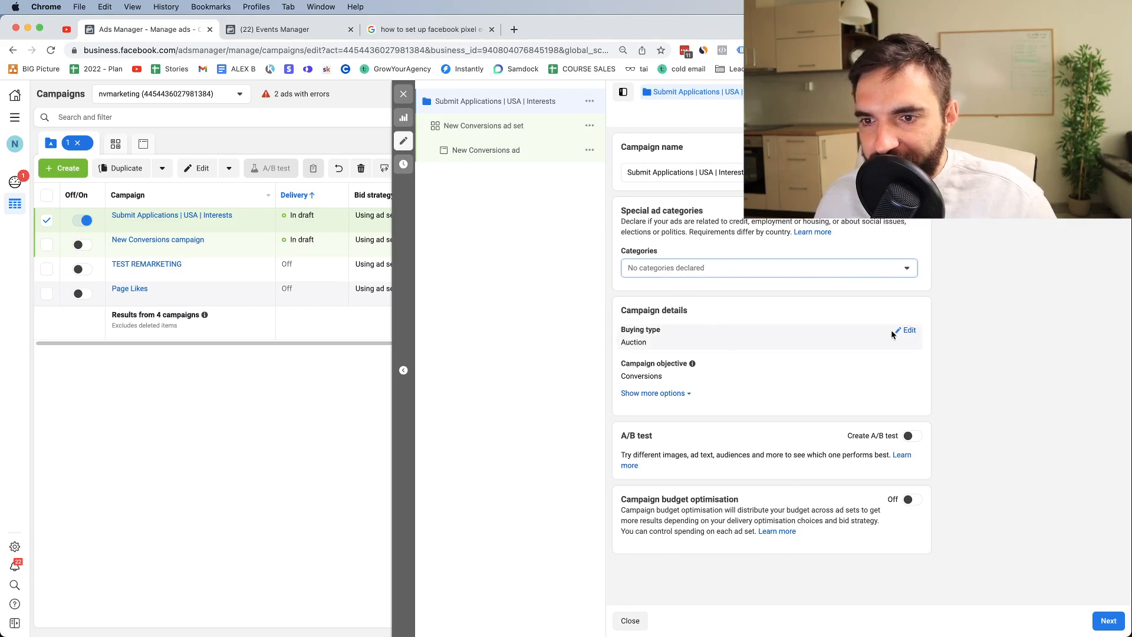
left_click(892, 334)
left_click(817, 347)
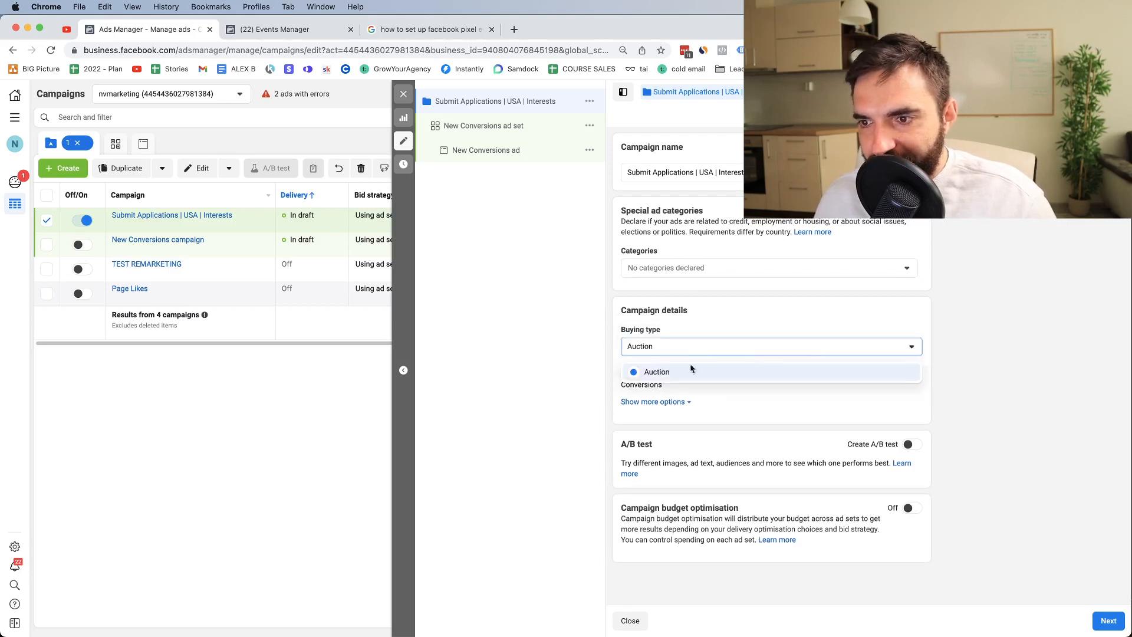
left_click(678, 372)
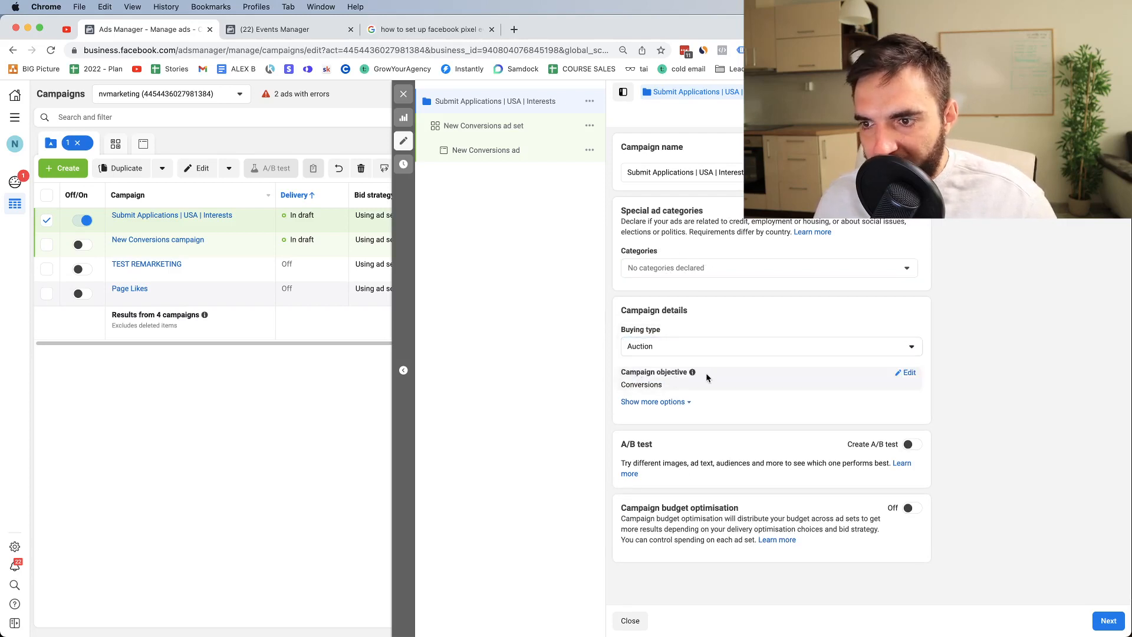
Step: Show more campaign options to reveal the Conversions objective and unset campaign spending limit
left_click(684, 401)
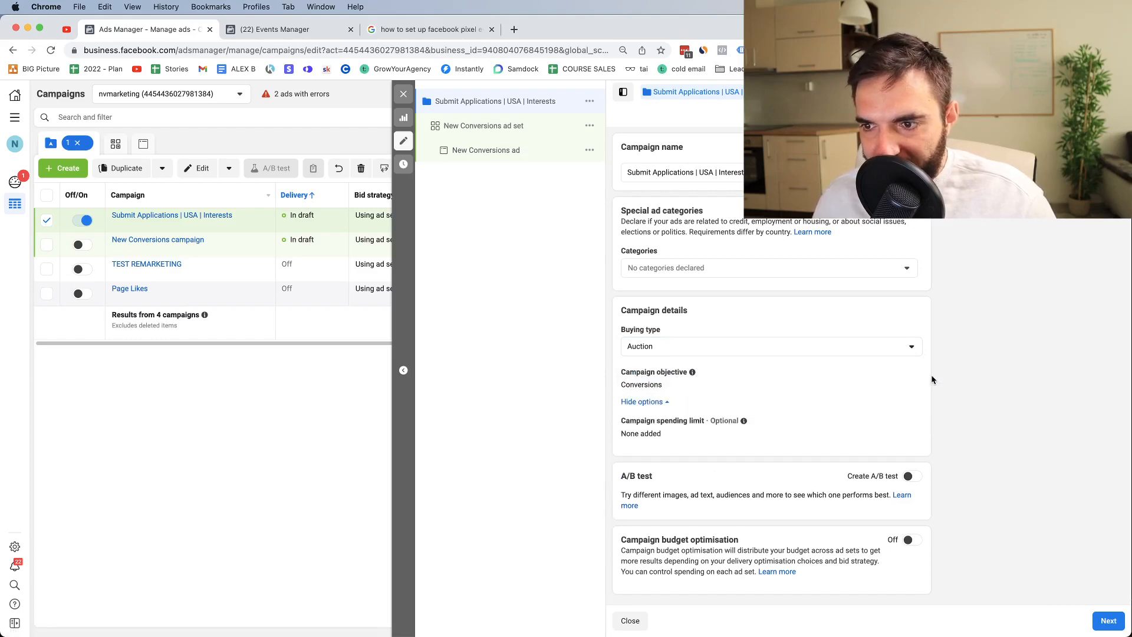
left_click(906, 373)
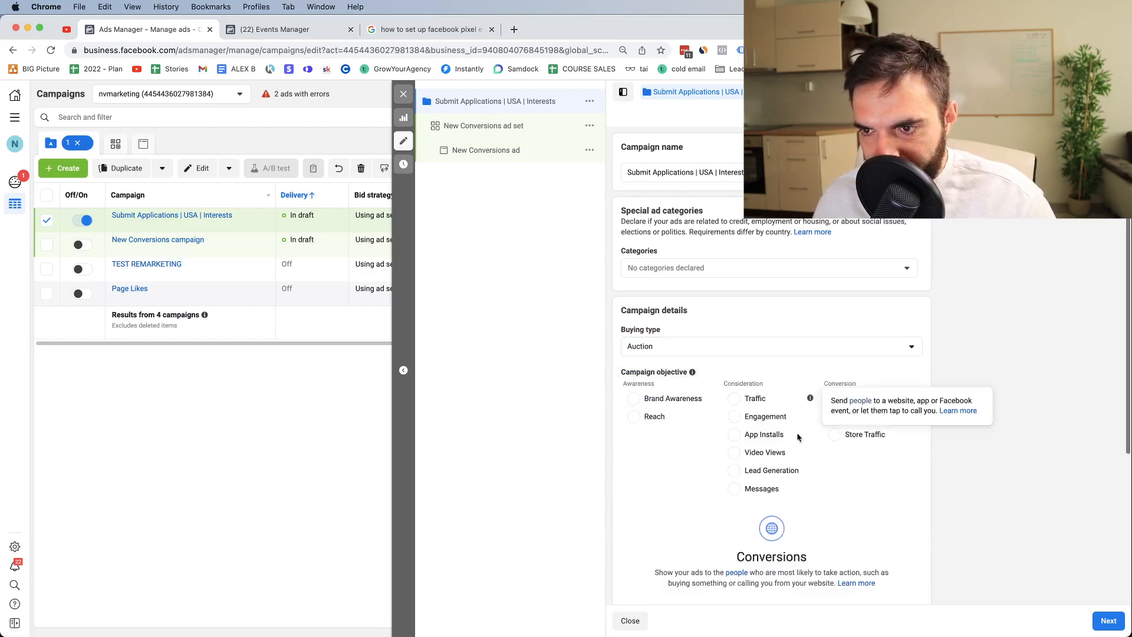
scroll(784, 449, "down", 2)
scroll(777, 469, "down", 2)
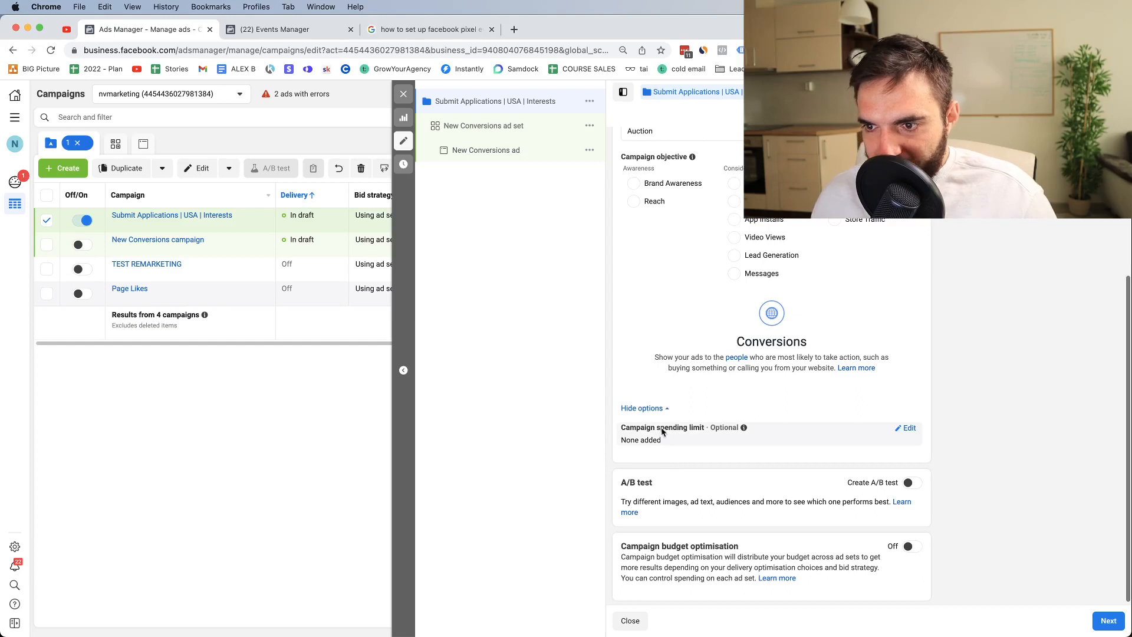
left_click(906, 429)
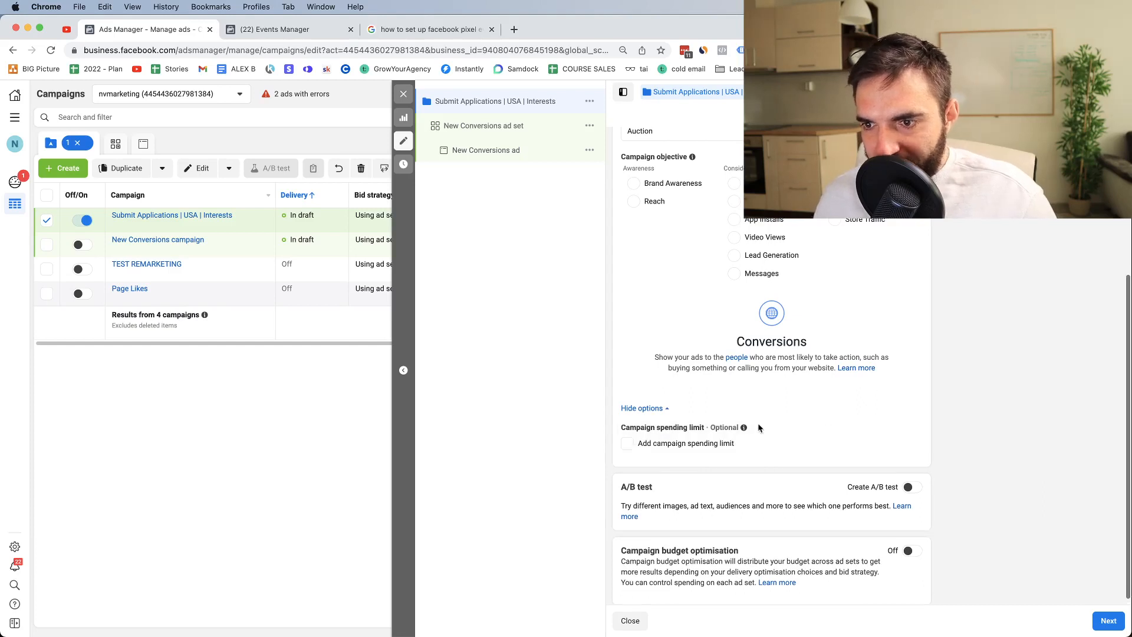
left_click(629, 444)
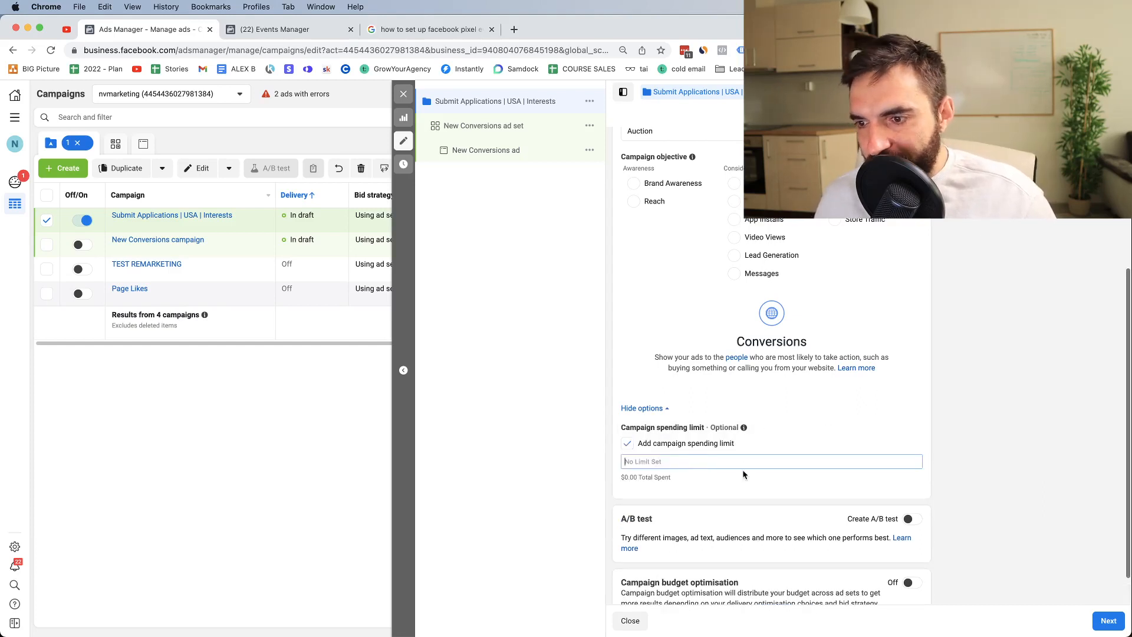
type("100")
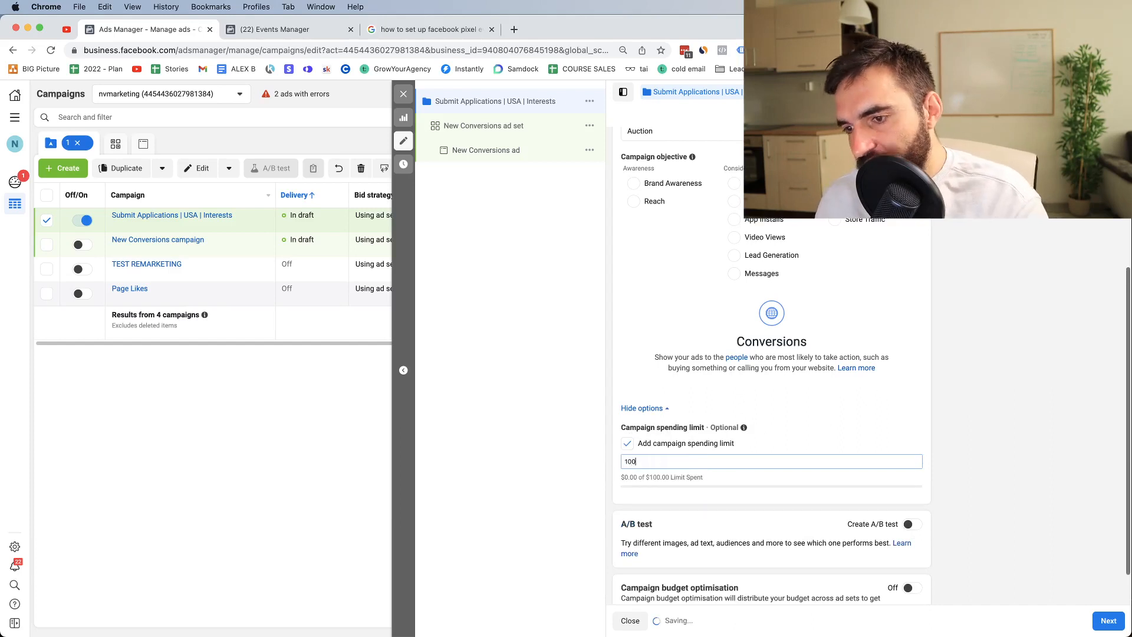
key("BackSpace")
key("BackSpace")
key("BackSpace")
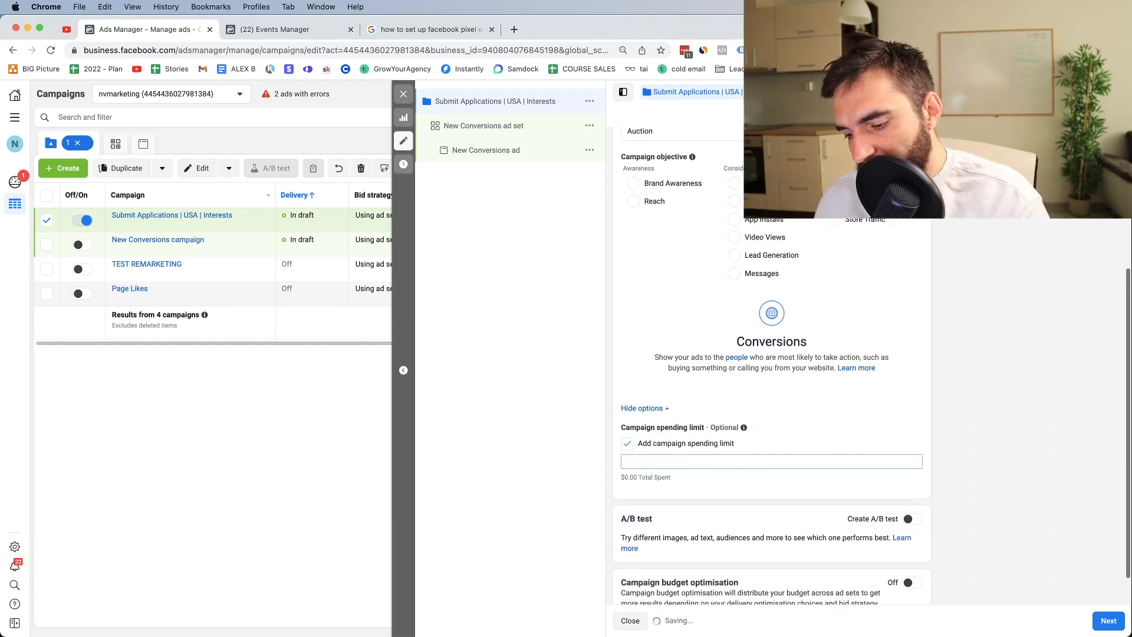
type("200")
key("BackSpace")
key("BackSpace")
type("300")
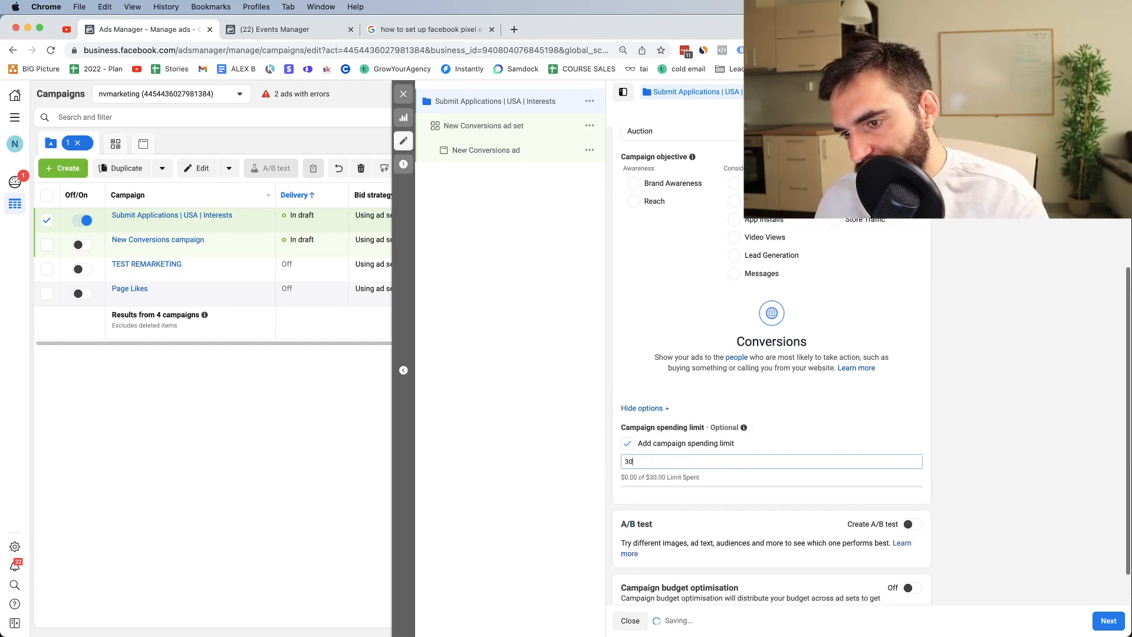
key("BackSpace")
key("BackSpace")
key("BackSpace")
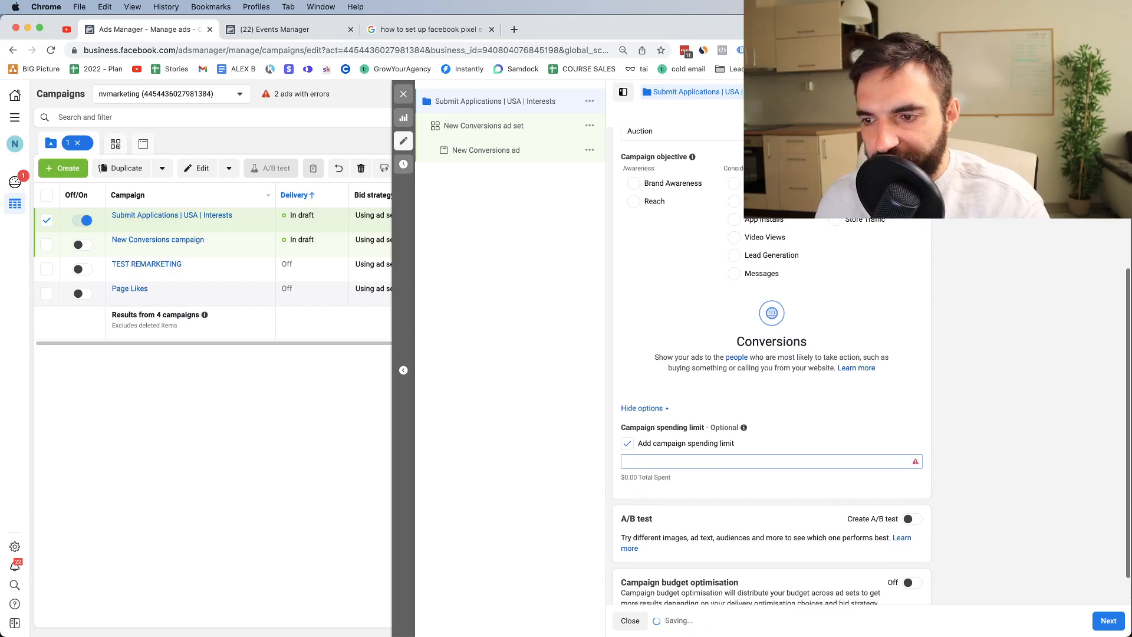
left_click(626, 443)
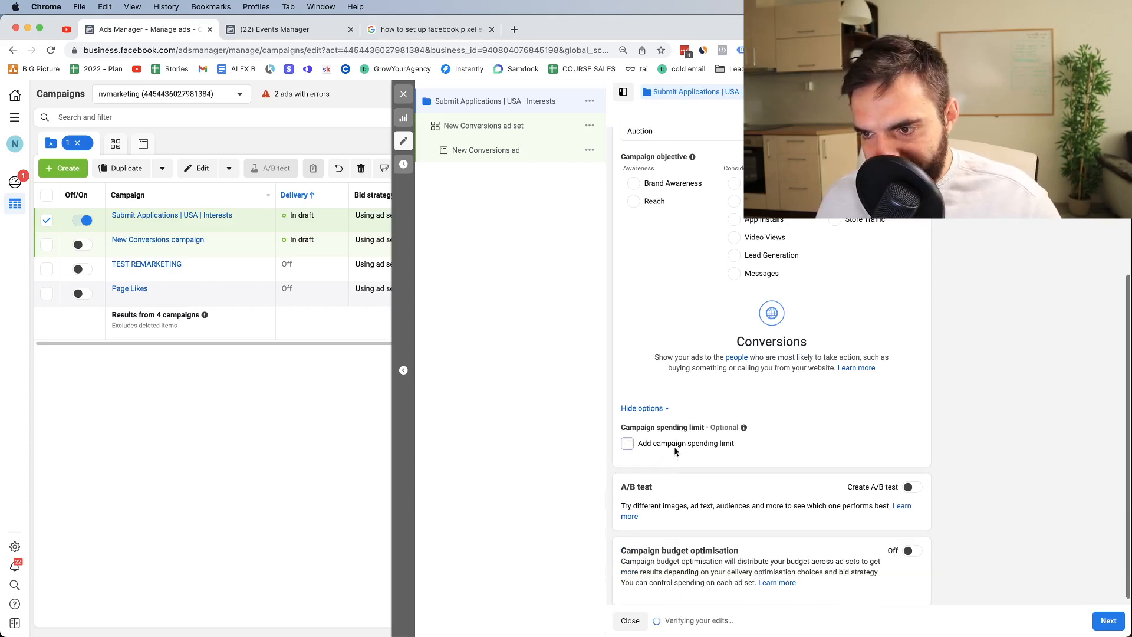
scroll(808, 444, "down", 1)
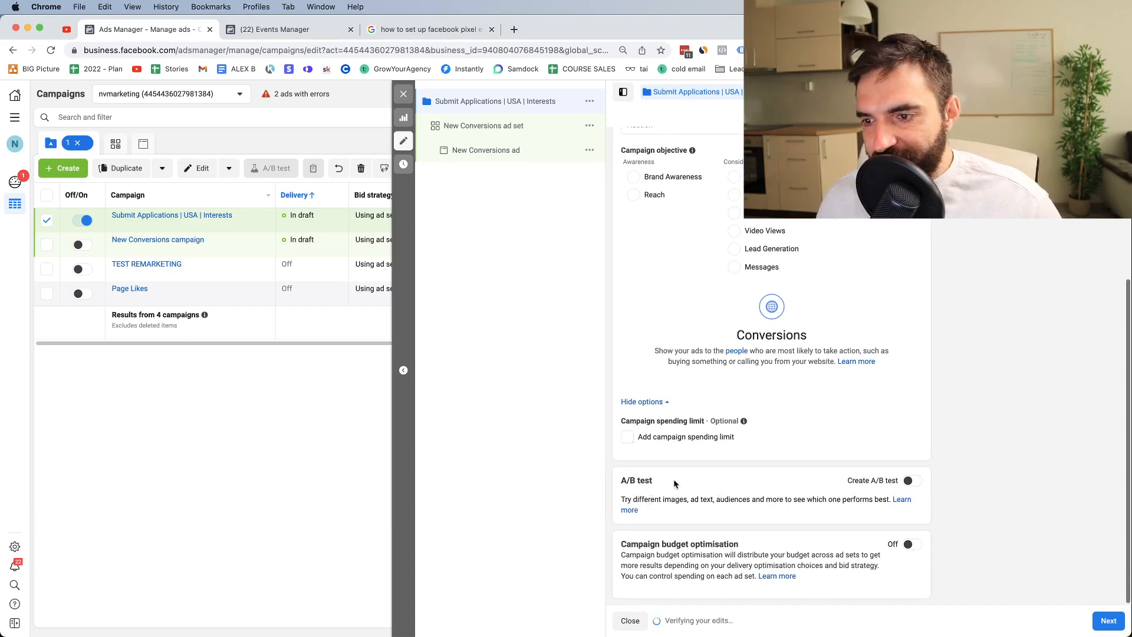
left_click_drag(653, 481, 624, 480)
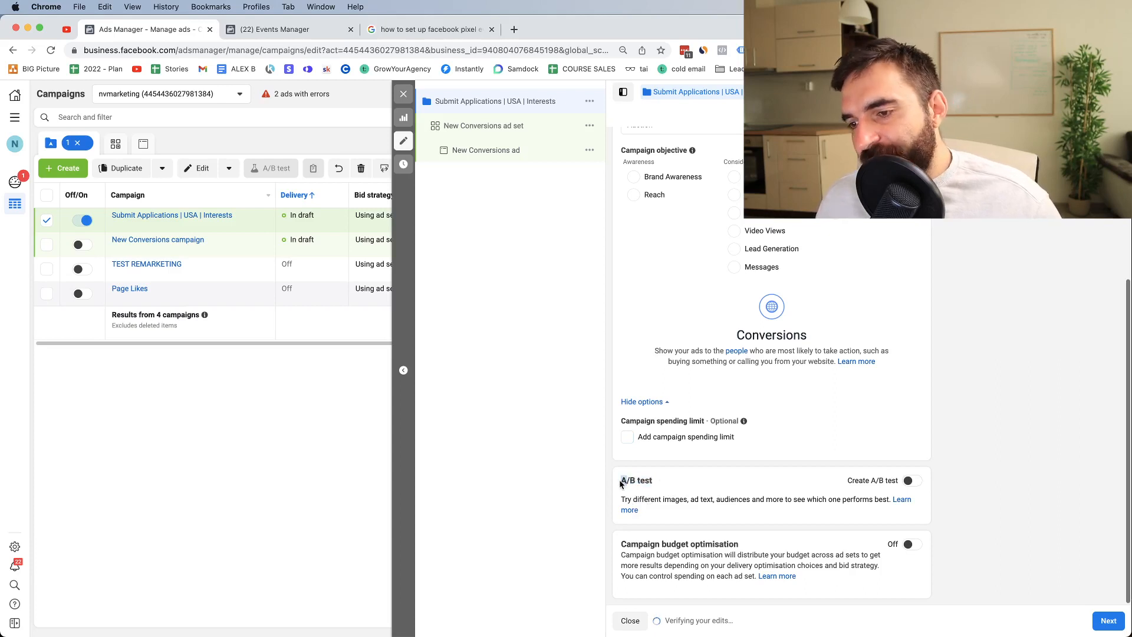
triple_click(620, 482)
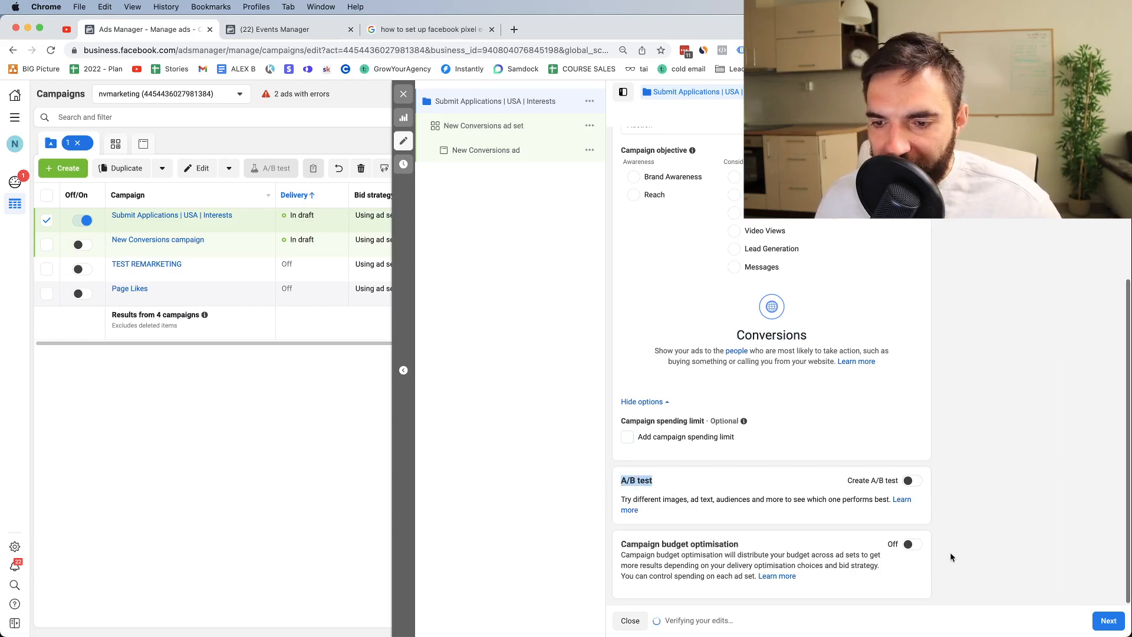
Step: Turn campaign budget optimisation on and back off, then continue to the New Conversions ad set
left_click(912, 544)
scroll(905, 536, "down", 4)
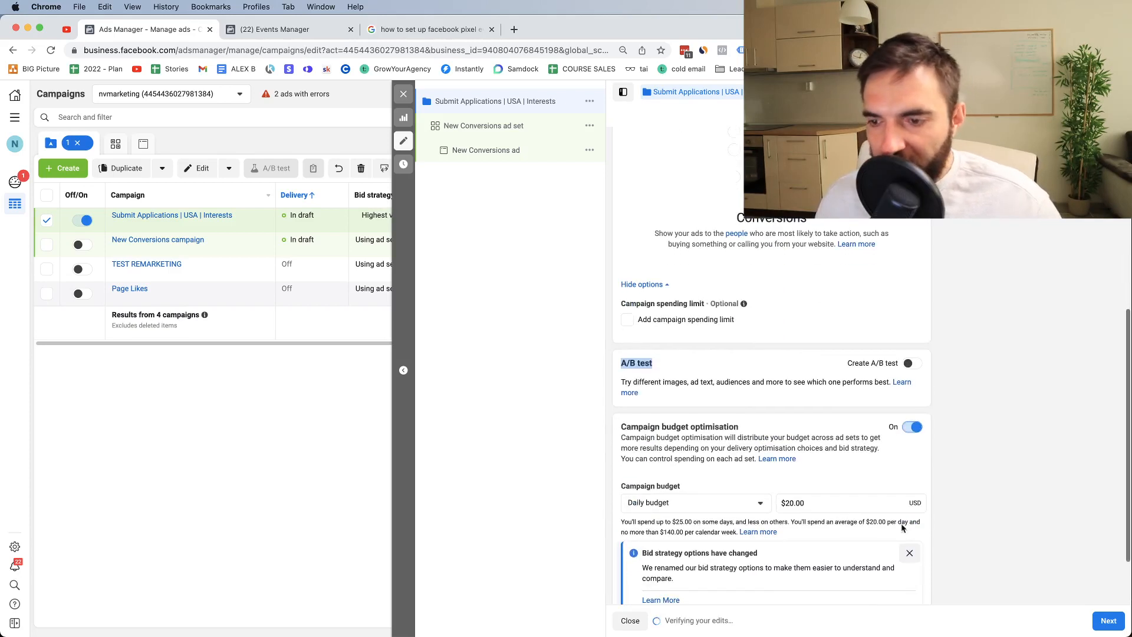
left_click(912, 428)
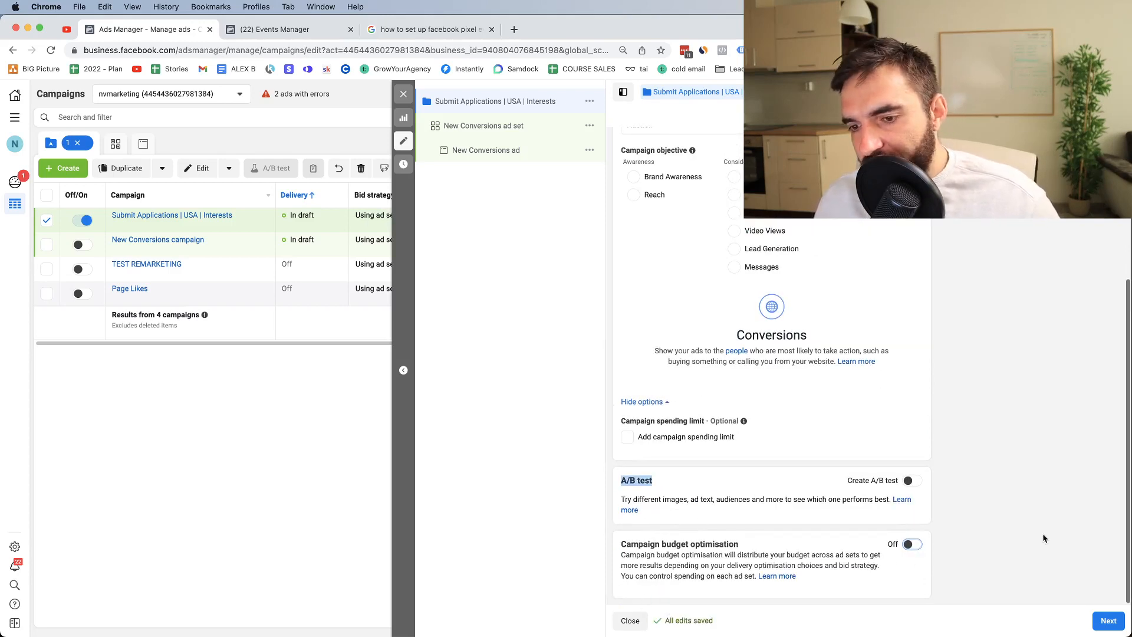
triple_click(651, 545)
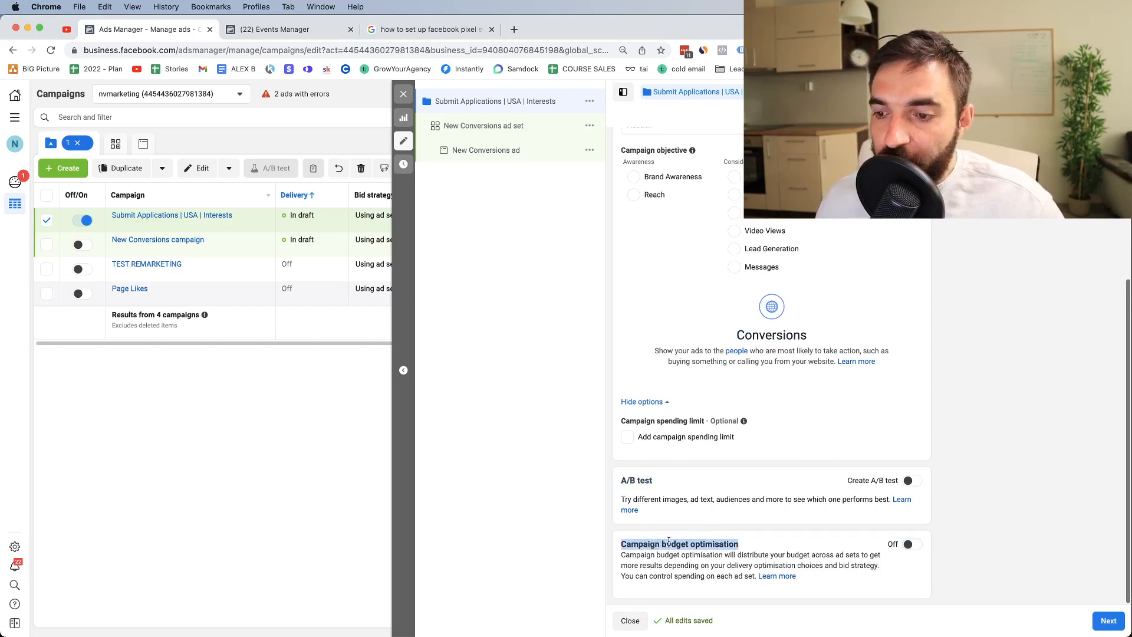
scroll(669, 541, "up", 1)
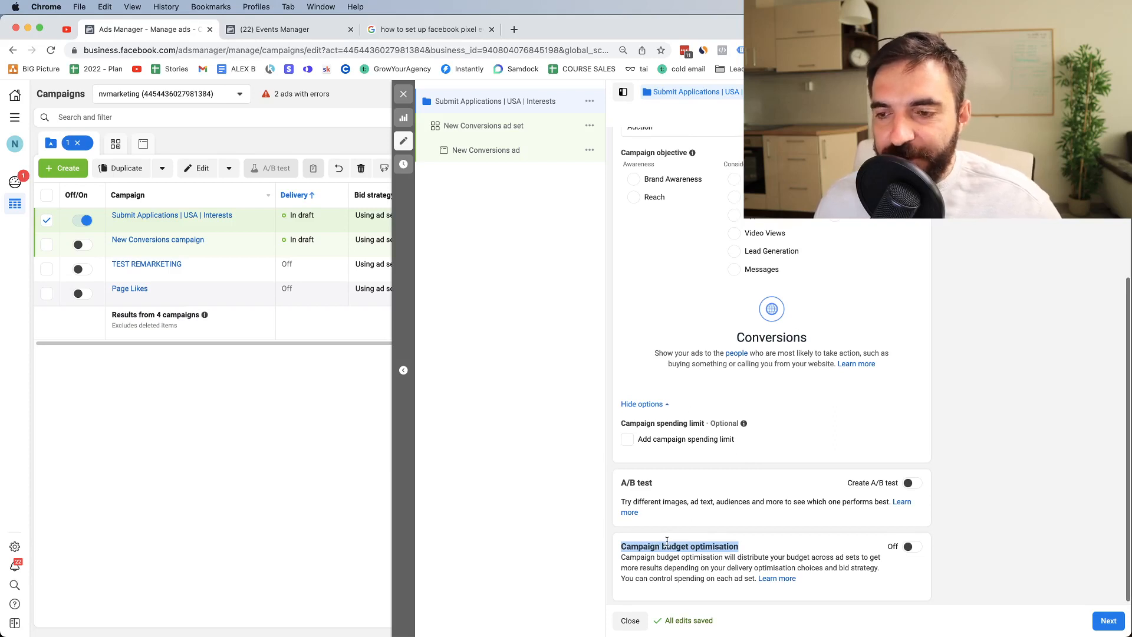
left_click(1110, 623)
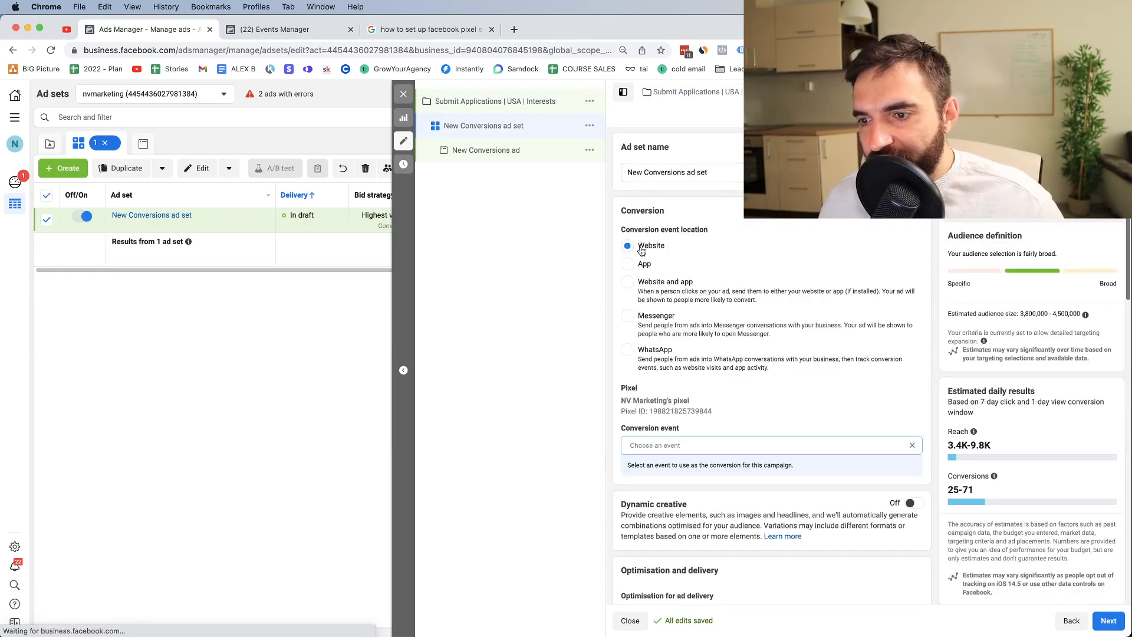
Step: Choose Submit application from the conversion event list
left_click(666, 445)
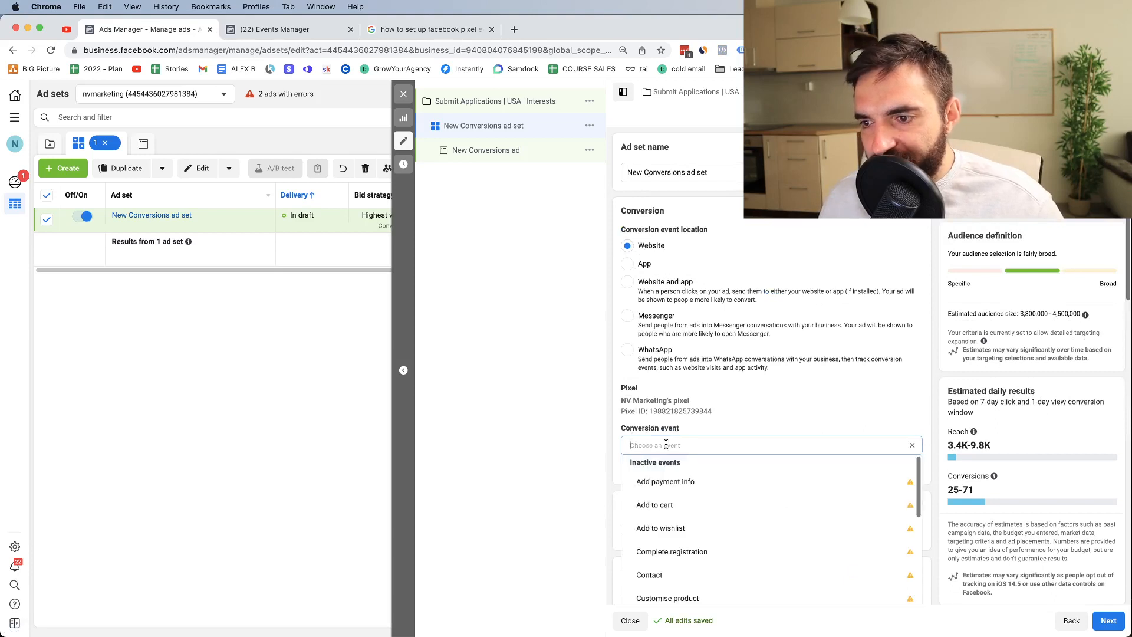
scroll(706, 482, "down", 5)
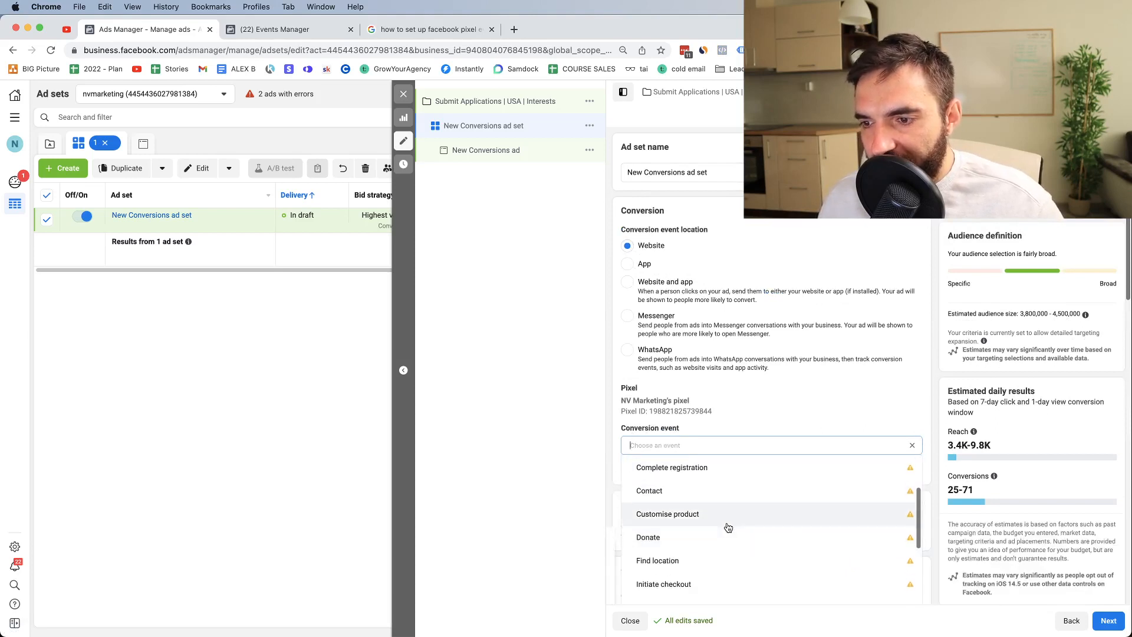
scroll(722, 534, "down", 5)
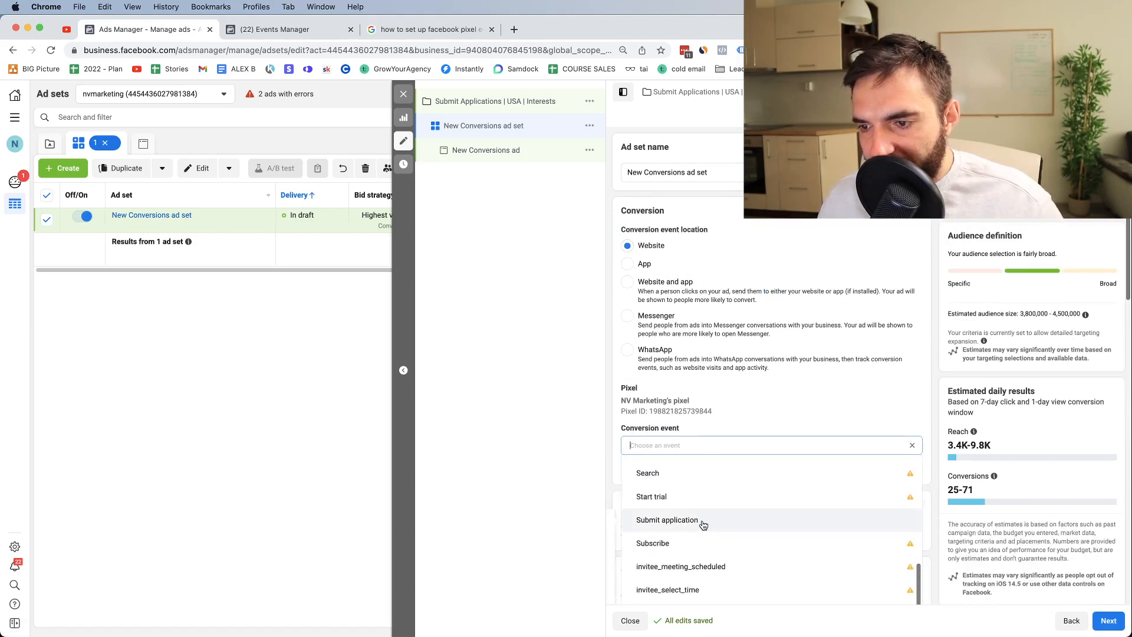
left_click(703, 523)
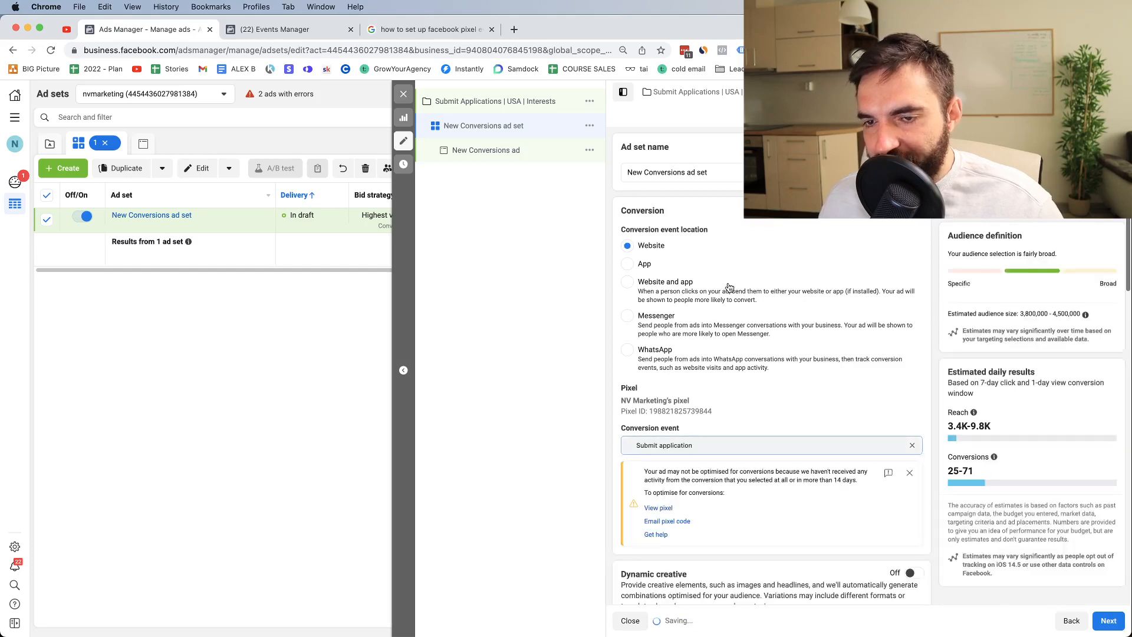
Step: Review the selected Submit application event and scroll down through the ad set settings
left_click(718, 174)
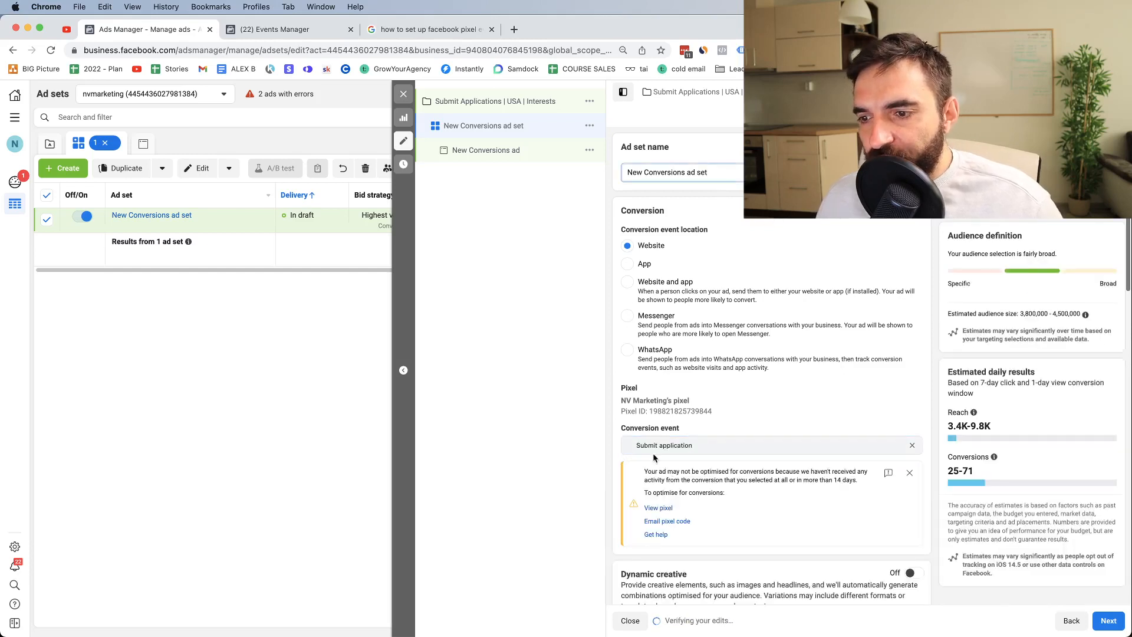
left_click_drag(634, 440, 688, 444)
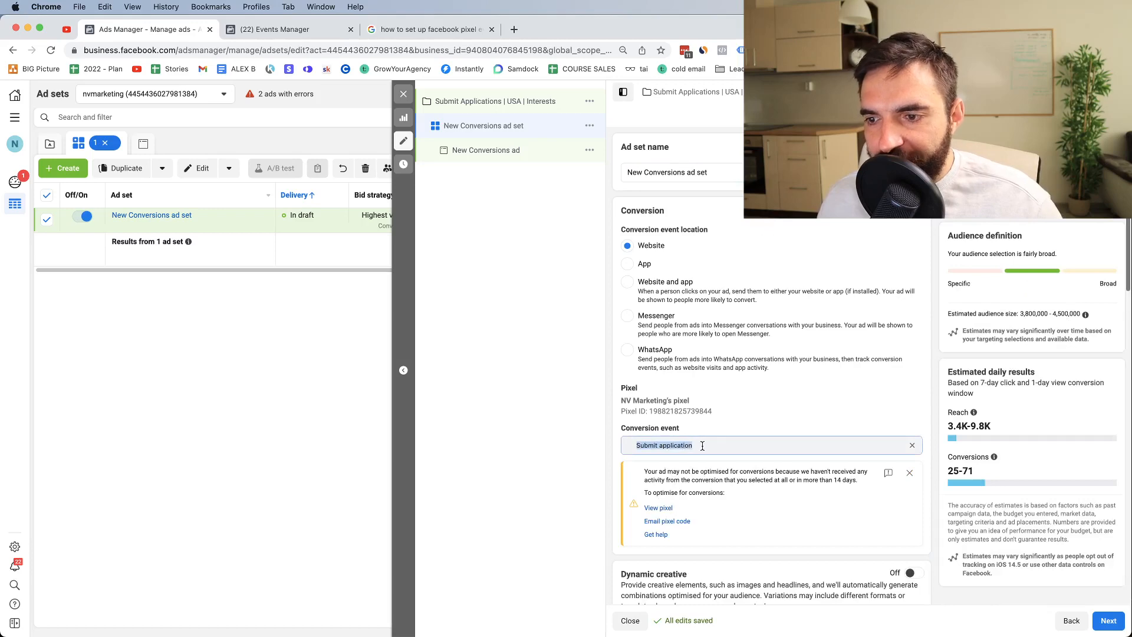
double_click(668, 432)
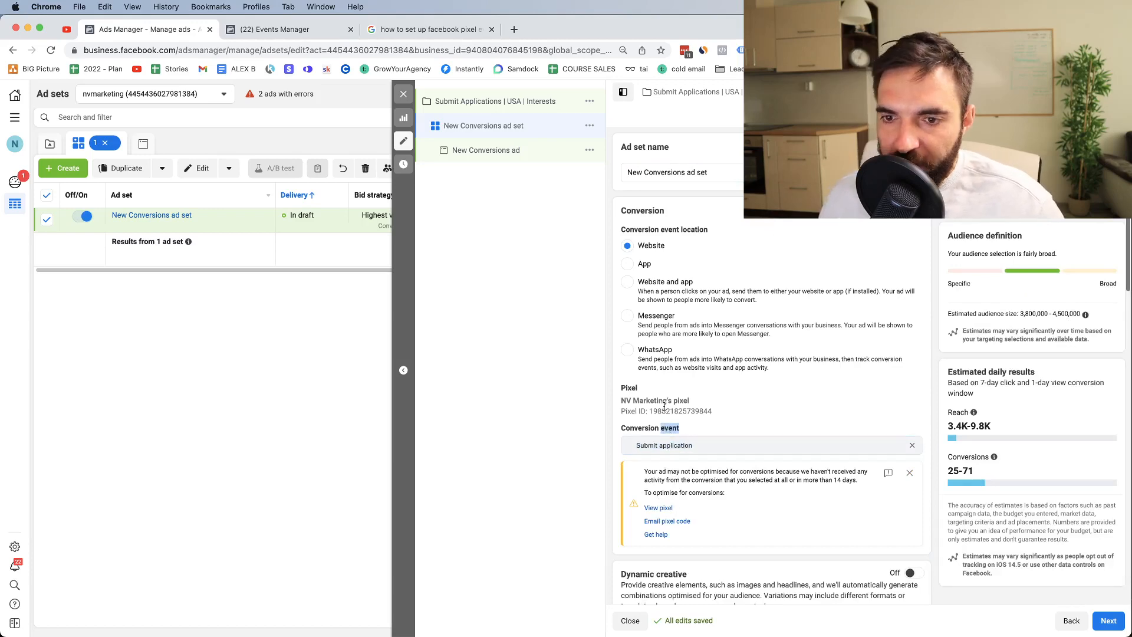
scroll(786, 383, "down", 3)
scroll(785, 379, "up", 3)
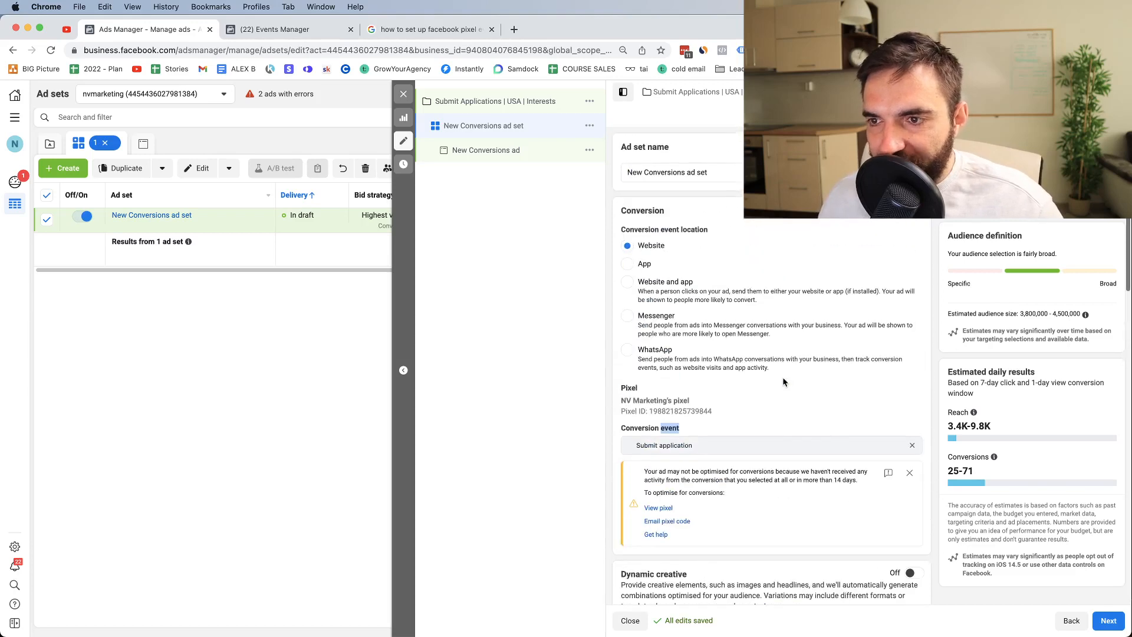
left_click(676, 181)
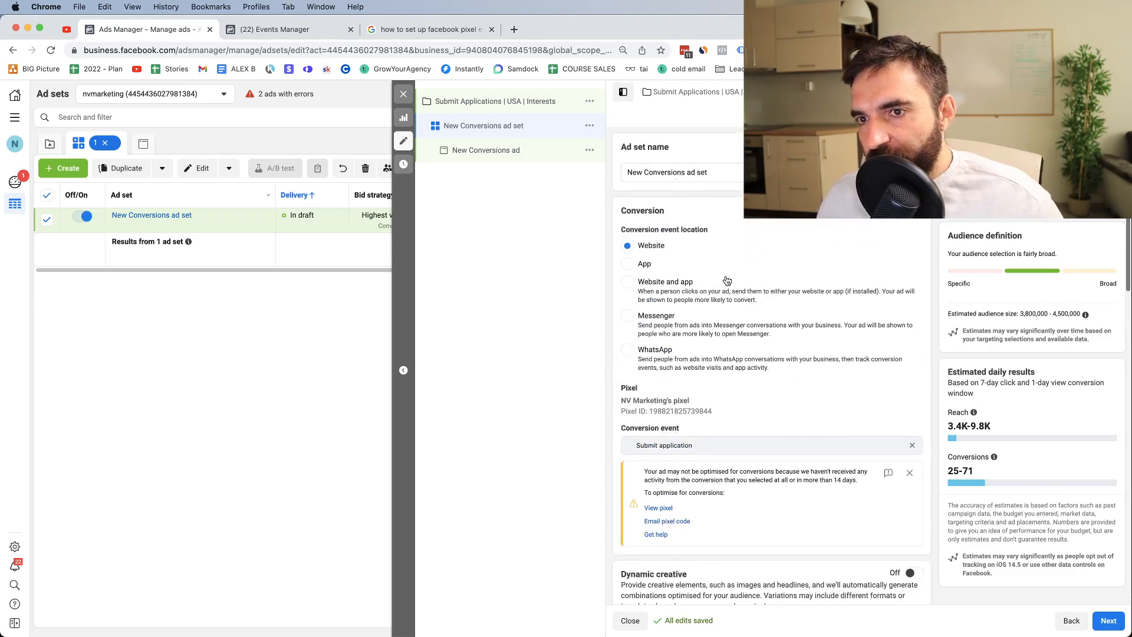
scroll(725, 283, "down", 1)
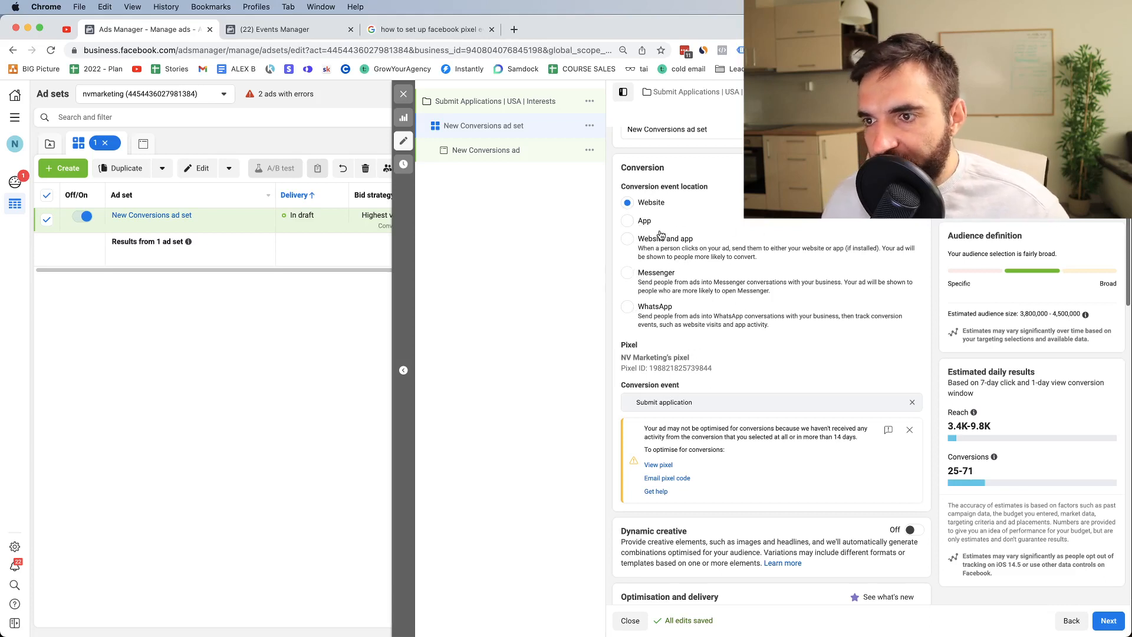
scroll(678, 310, "down", 3)
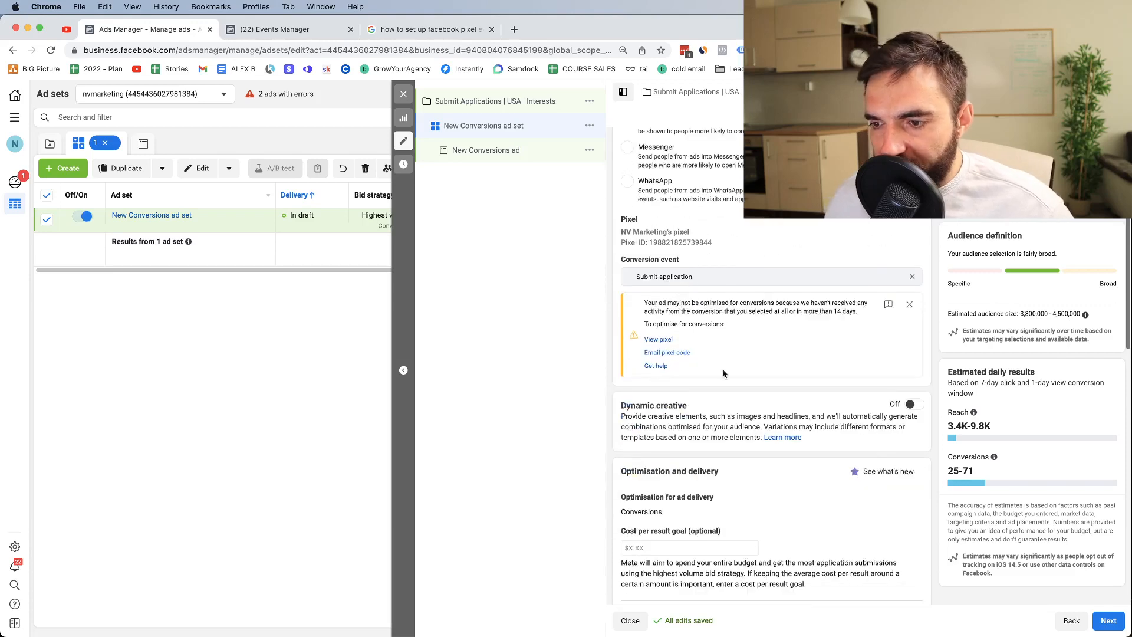
scroll(667, 369, "down", 1)
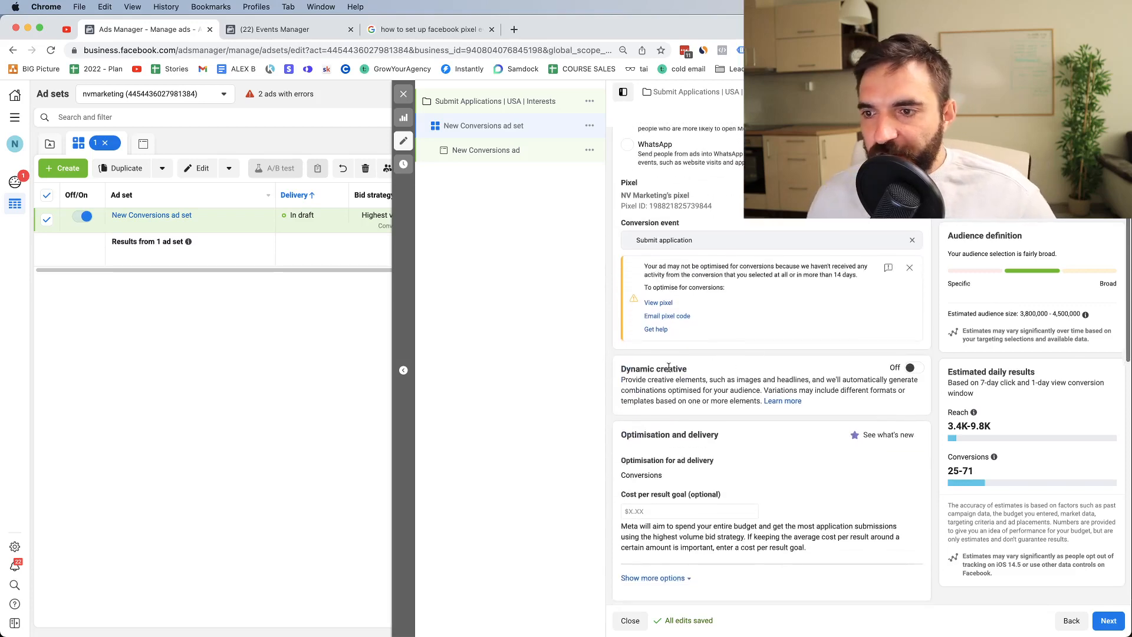
left_click(911, 367)
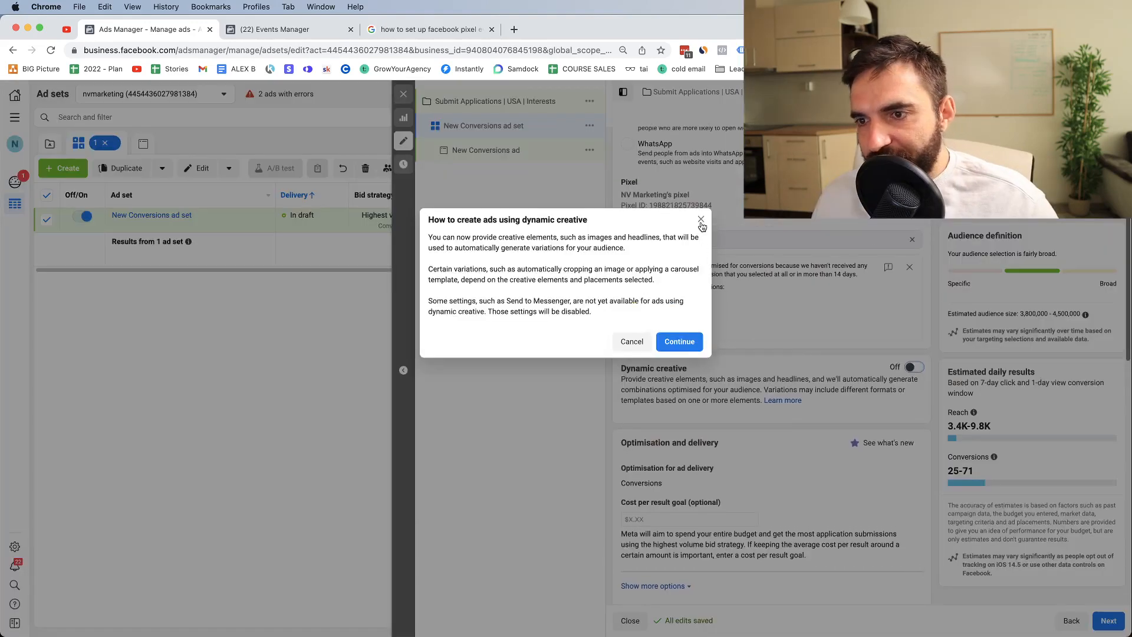
left_click(700, 219)
left_click_drag(622, 373, 792, 388)
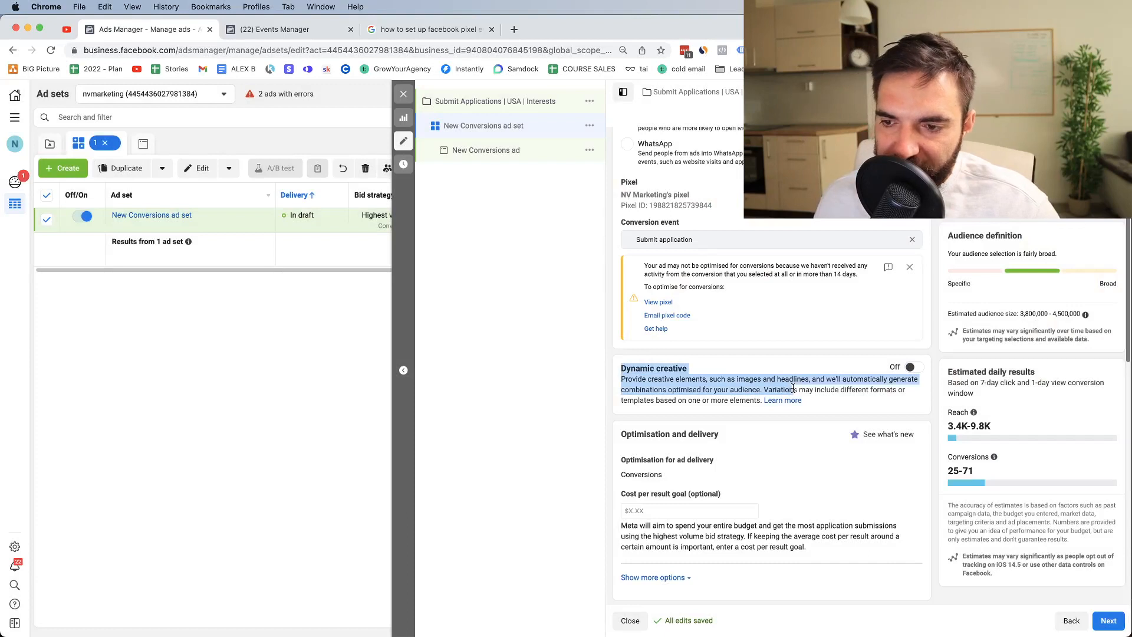
scroll(773, 394, "down", 1)
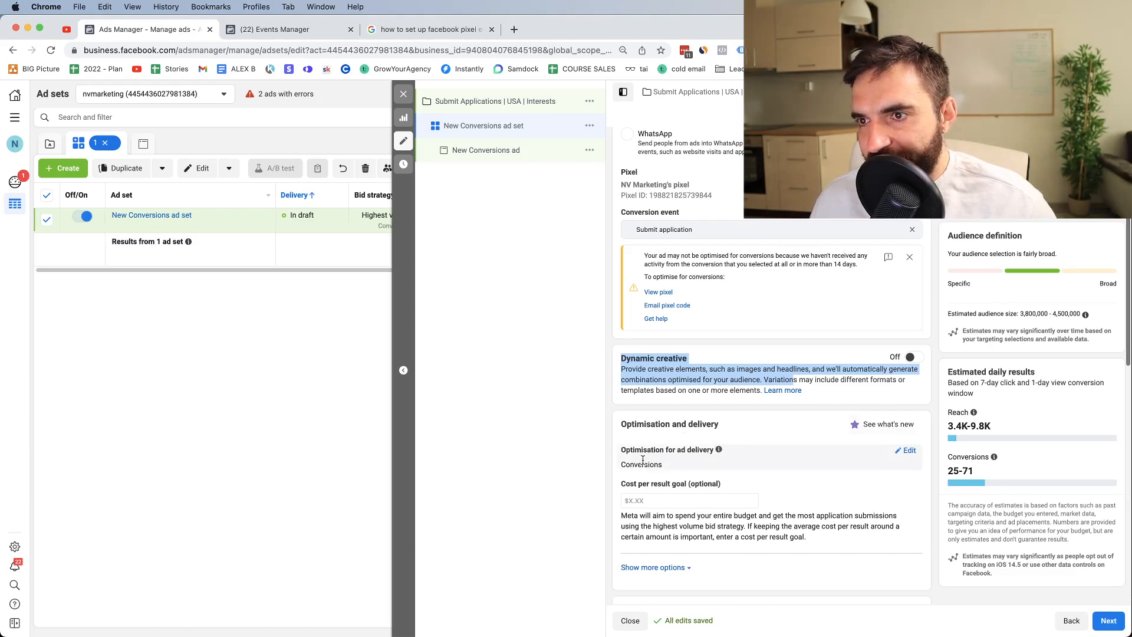
scroll(643, 460, "down", 1)
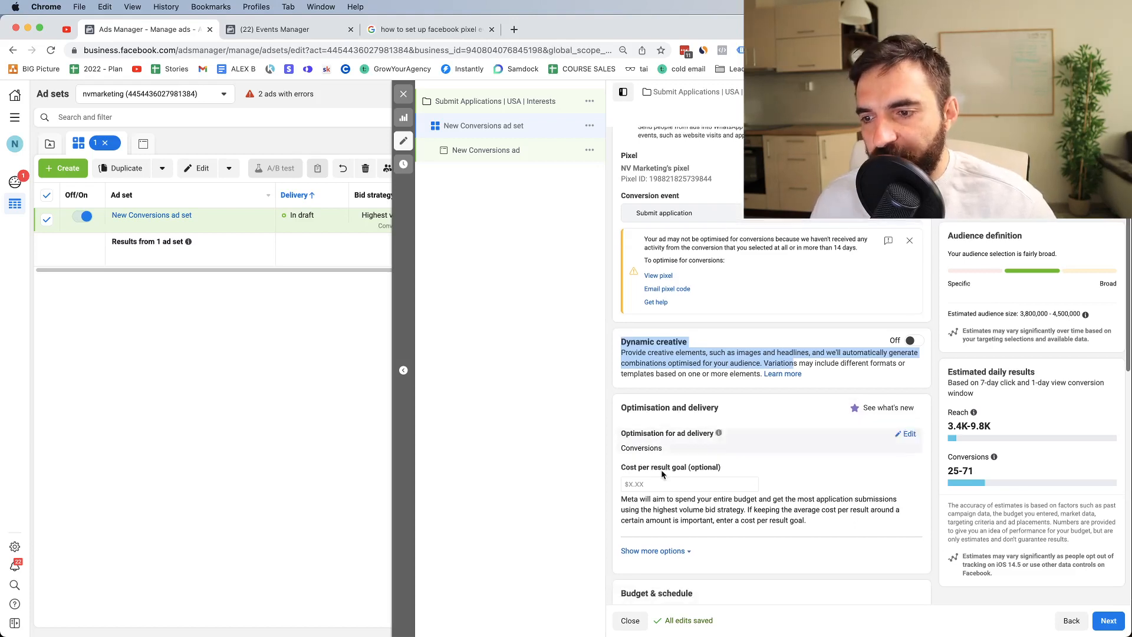
left_click(695, 484)
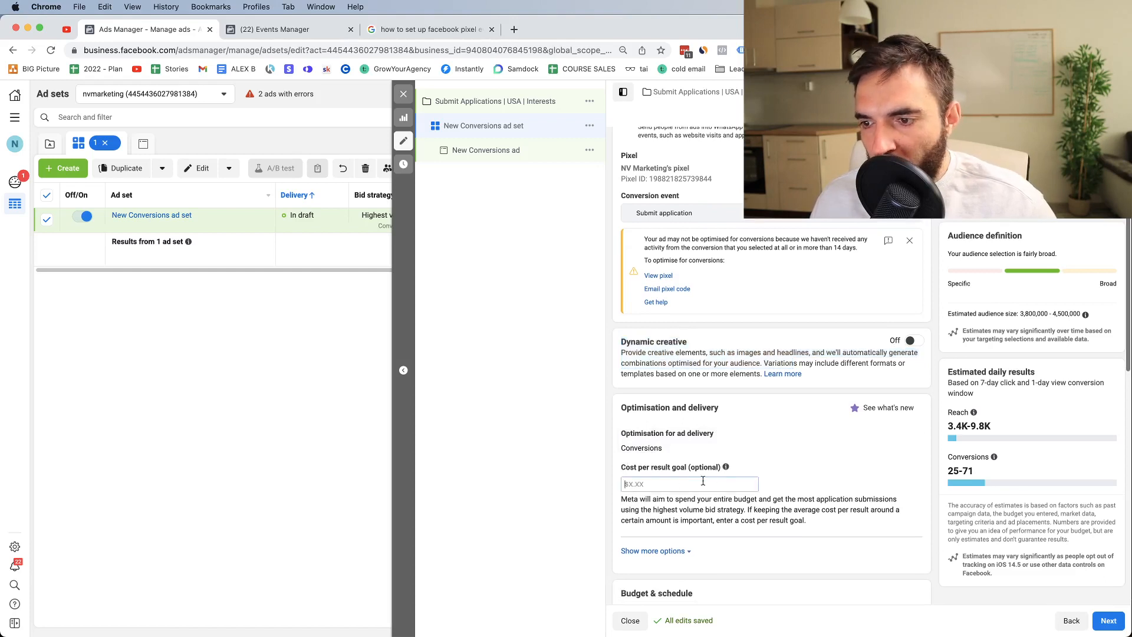
mouse_move(728, 471)
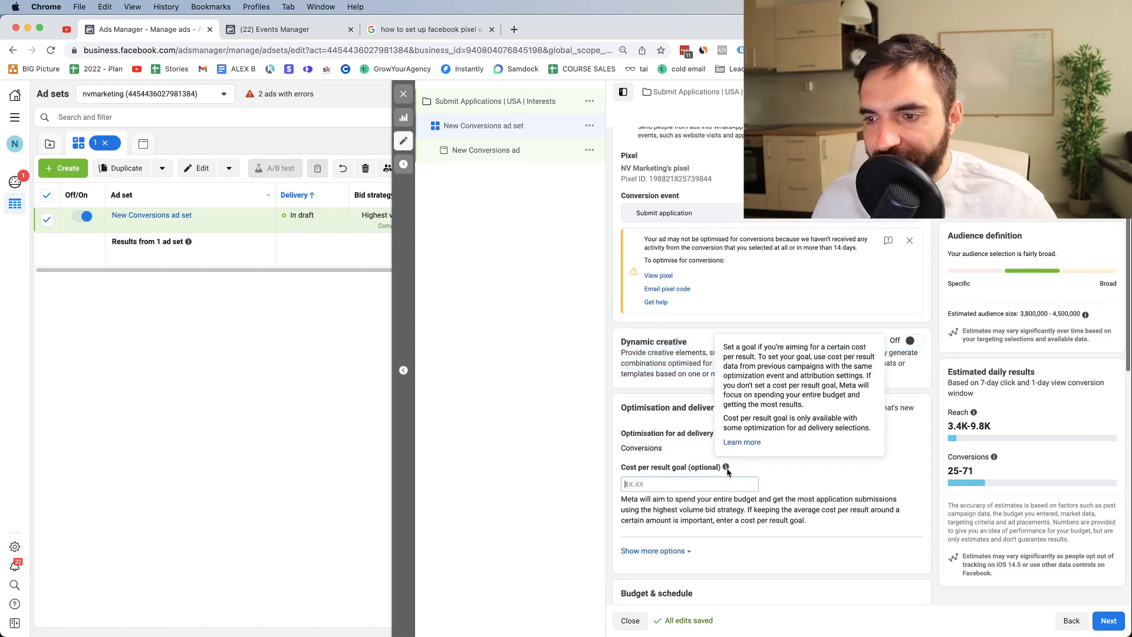
type("10")
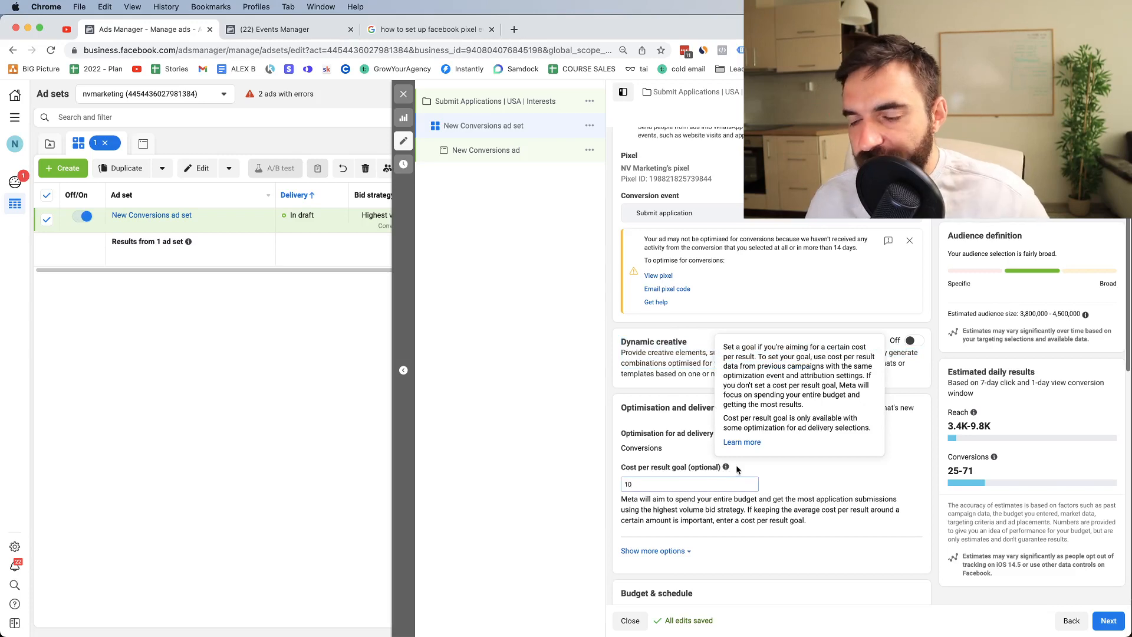
left_click(821, 483)
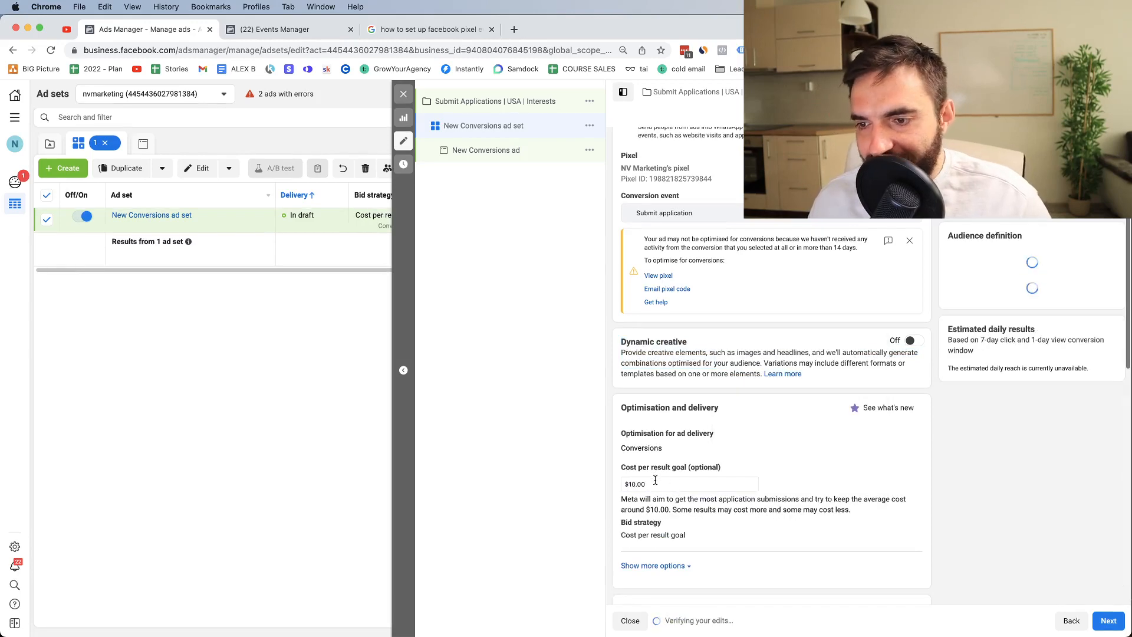
triple_click(653, 482)
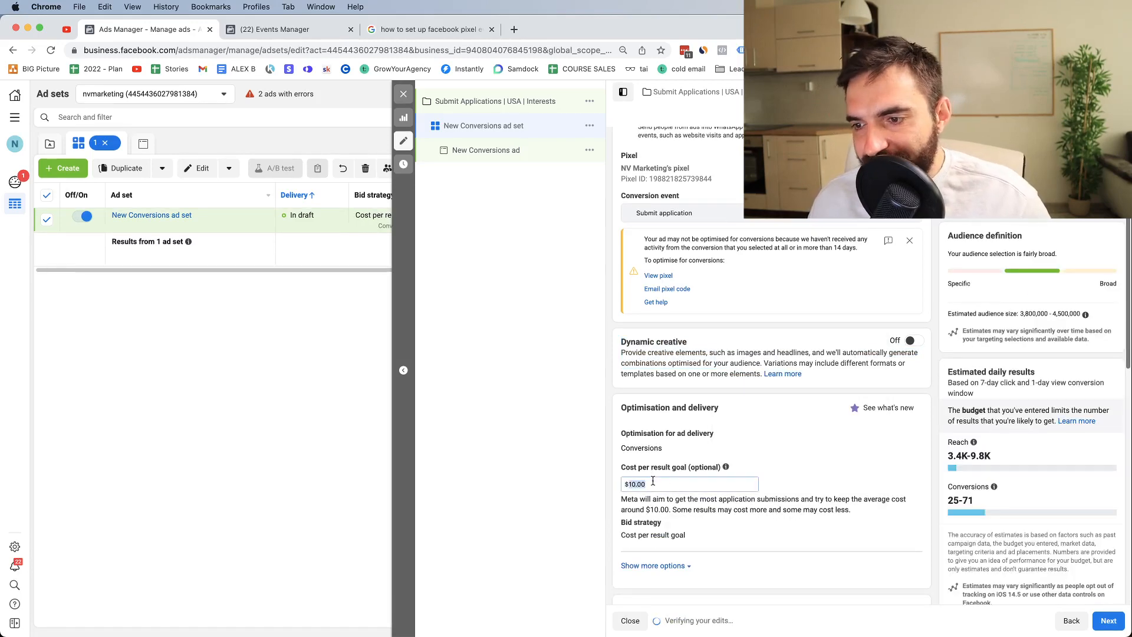
key("BackSpace")
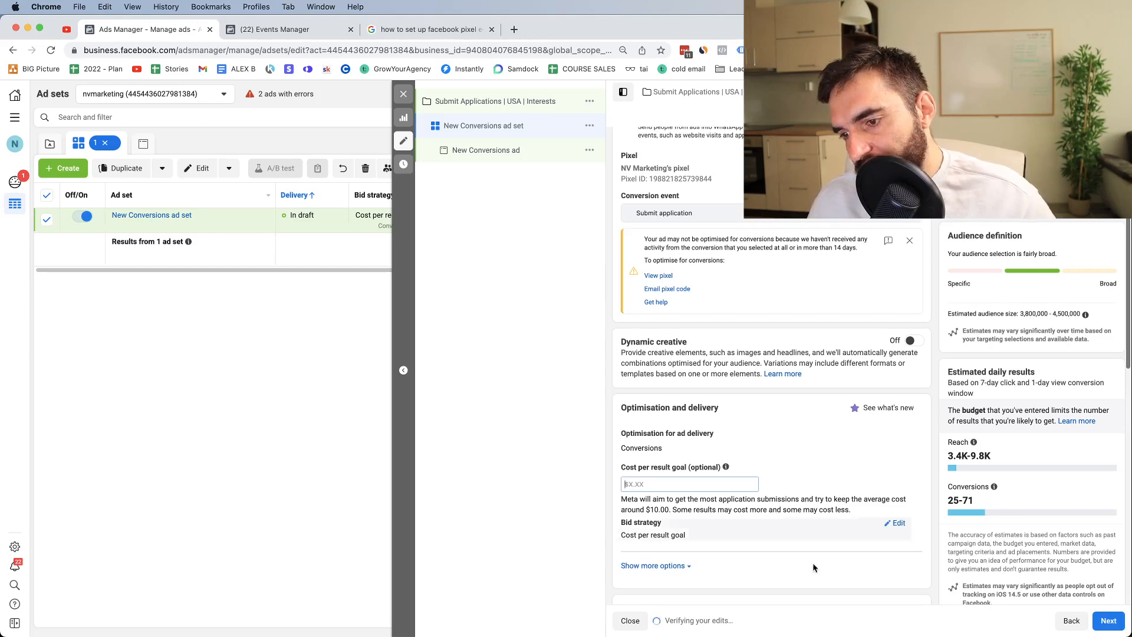
scroll(819, 549, "down", 3)
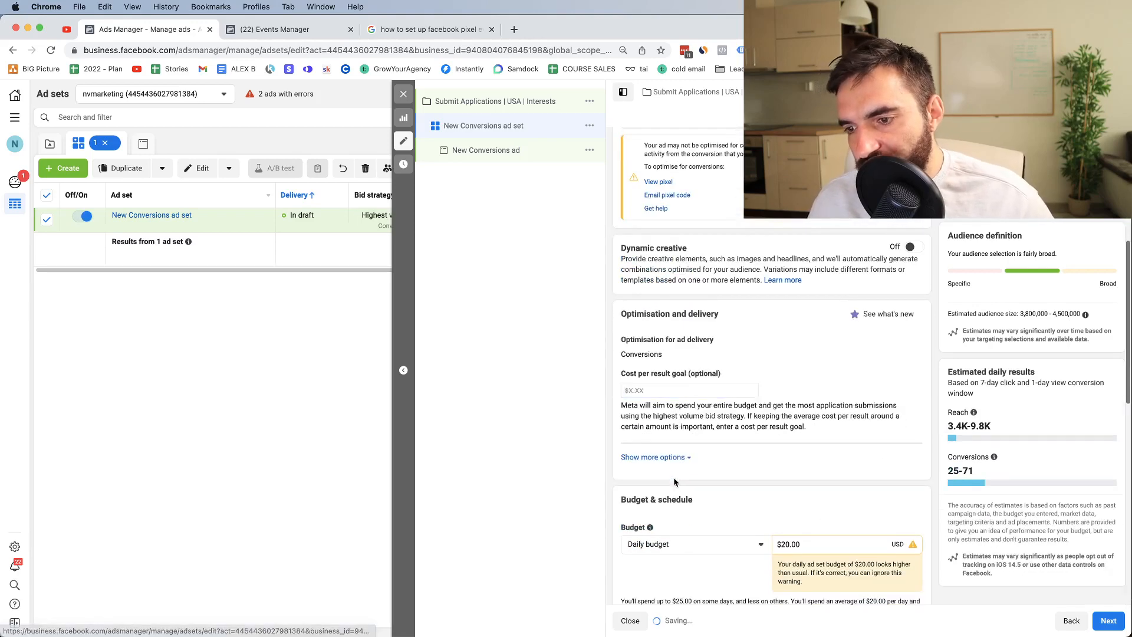
Step: Replace the ad set's budget amount with 50
scroll(706, 506, "down", 3)
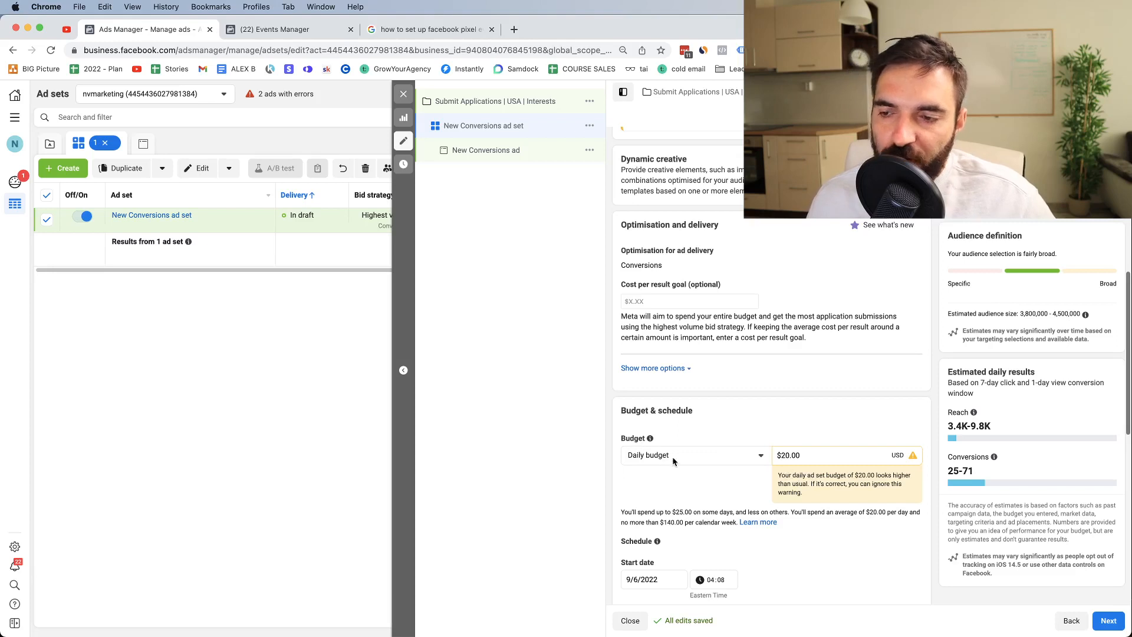
left_click_drag(782, 453, 810, 456)
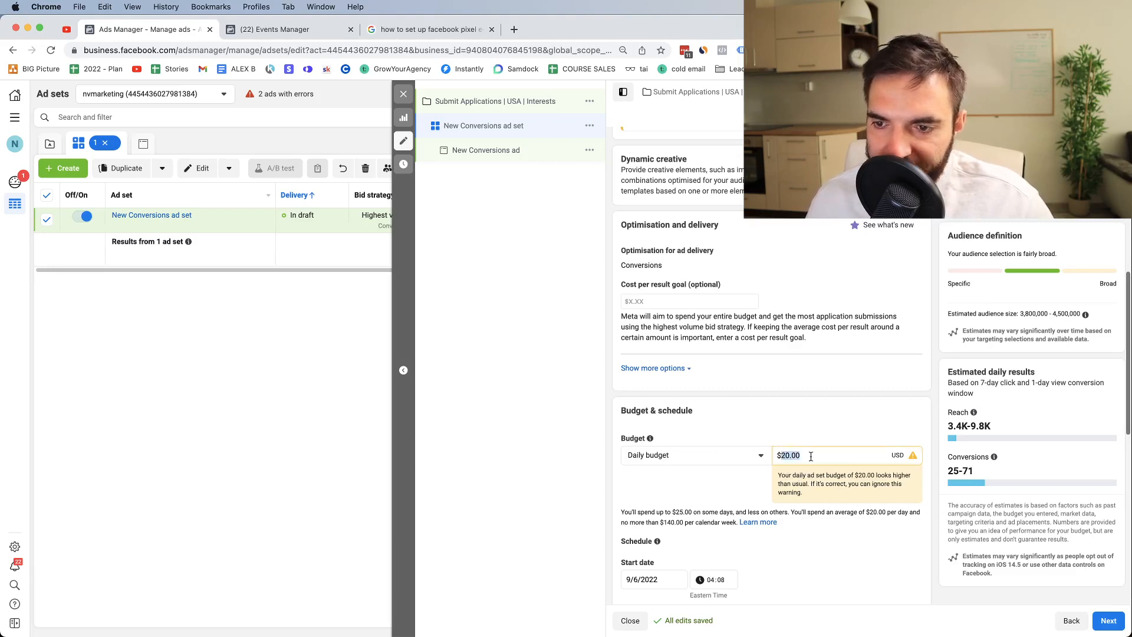
type("5")
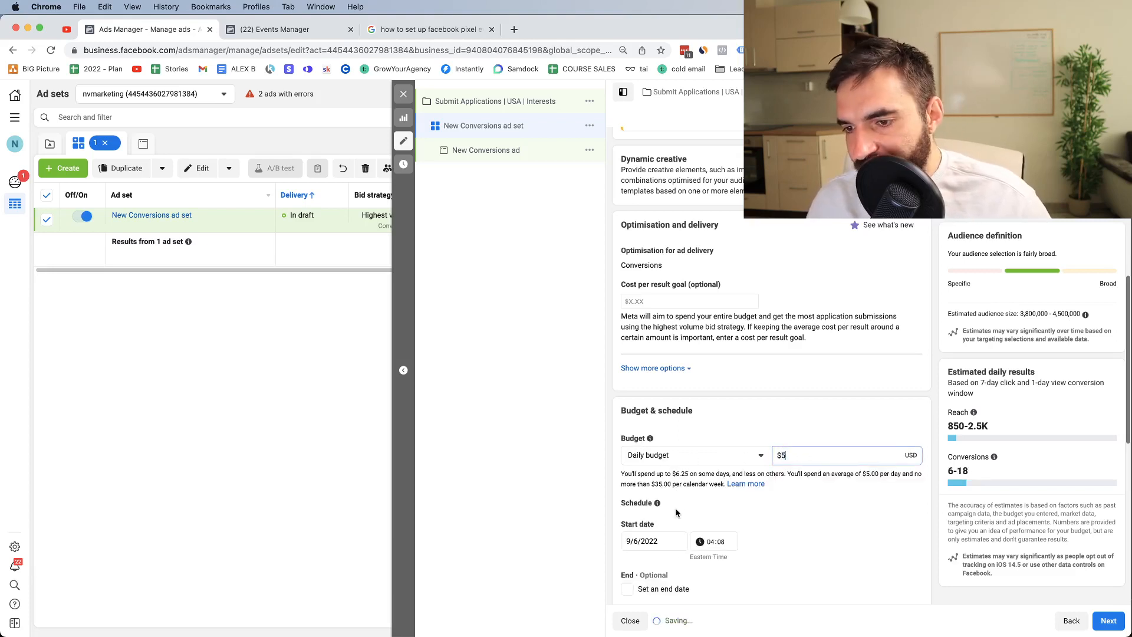
double_click(800, 454)
type("50")
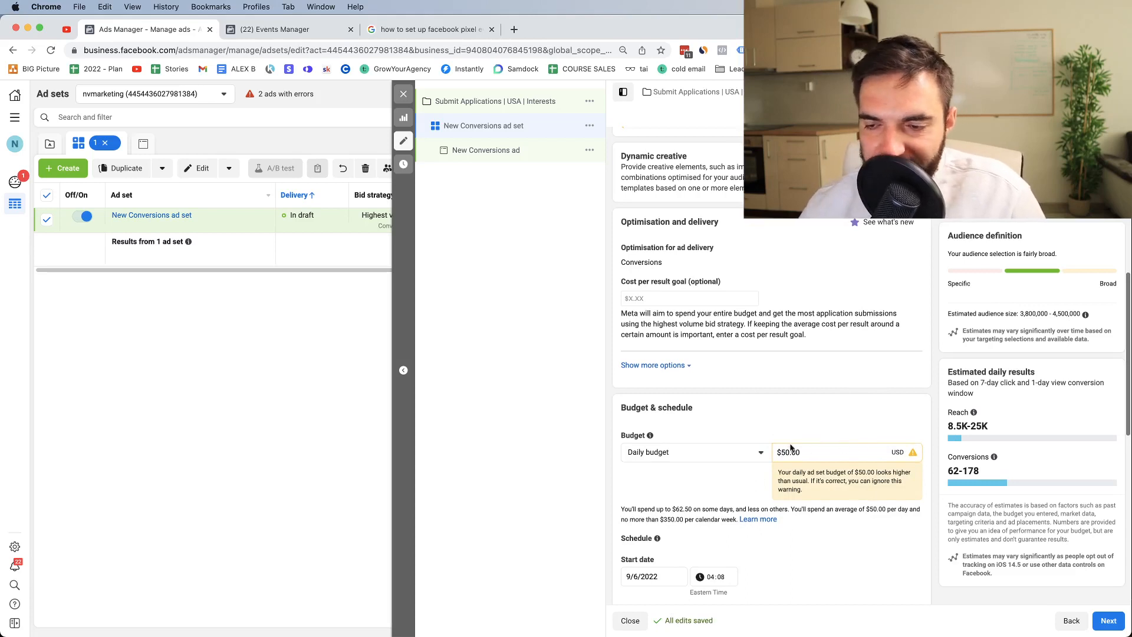
Step: Switch the budget to Lifetime and back to Daily, then set it to $10.00
left_click(761, 453)
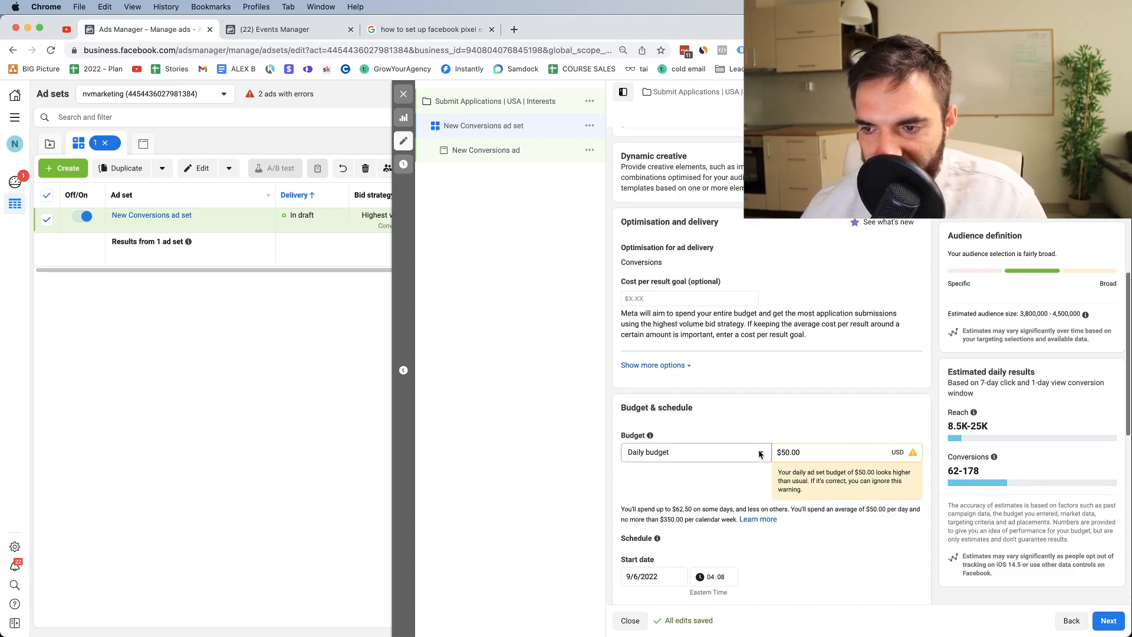
left_click(703, 494)
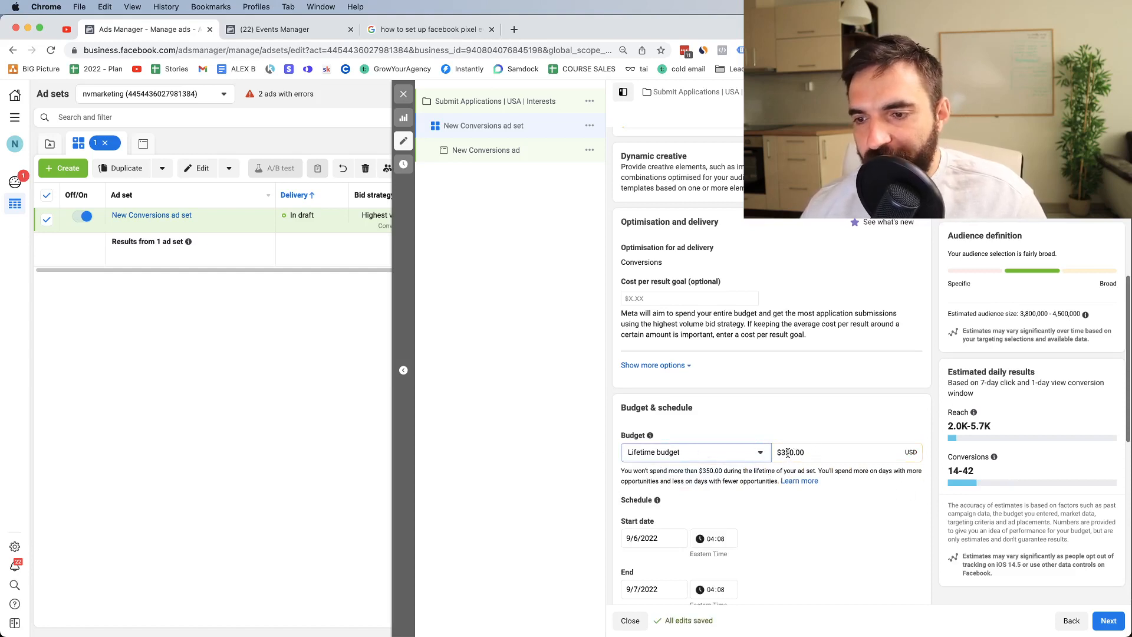
left_click(734, 454)
left_click(688, 478)
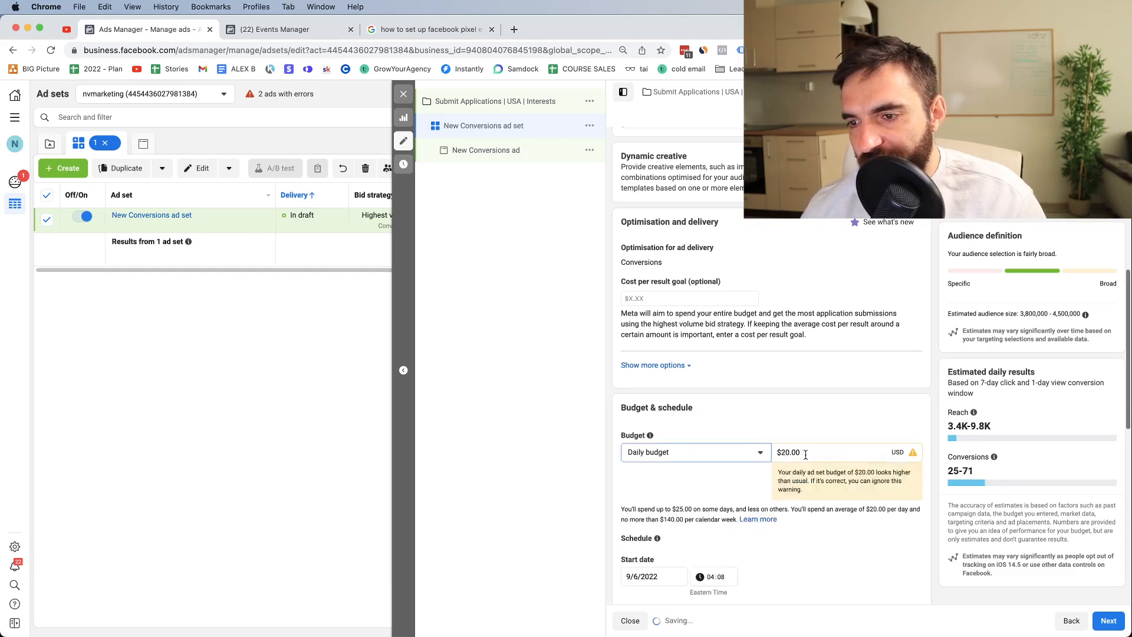
left_click(805, 453)
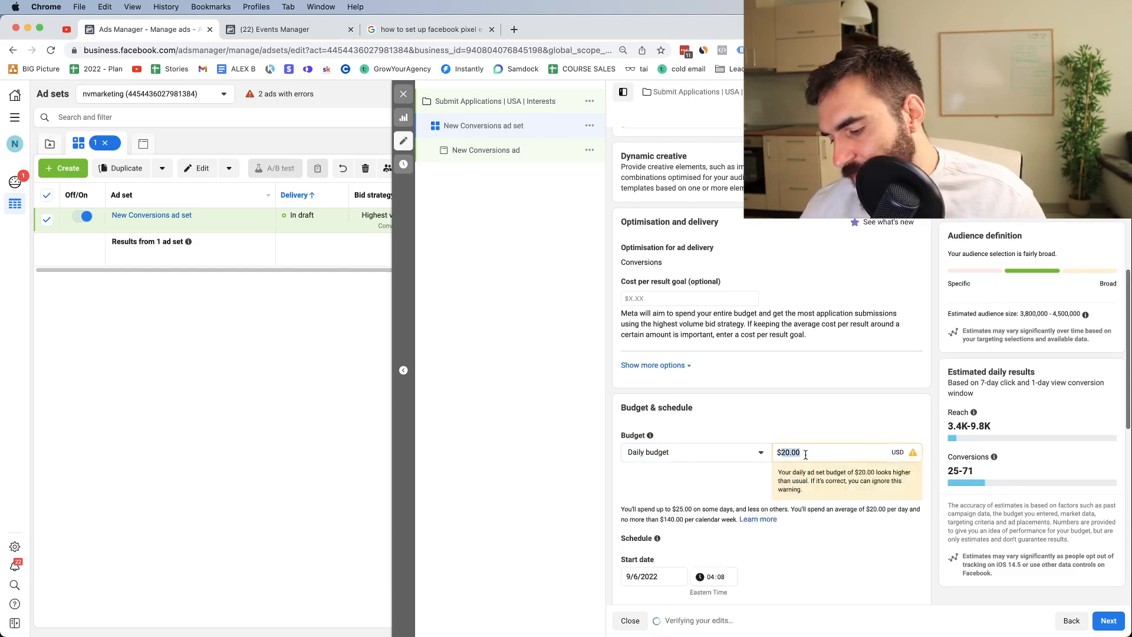
type("10")
left_click(826, 421)
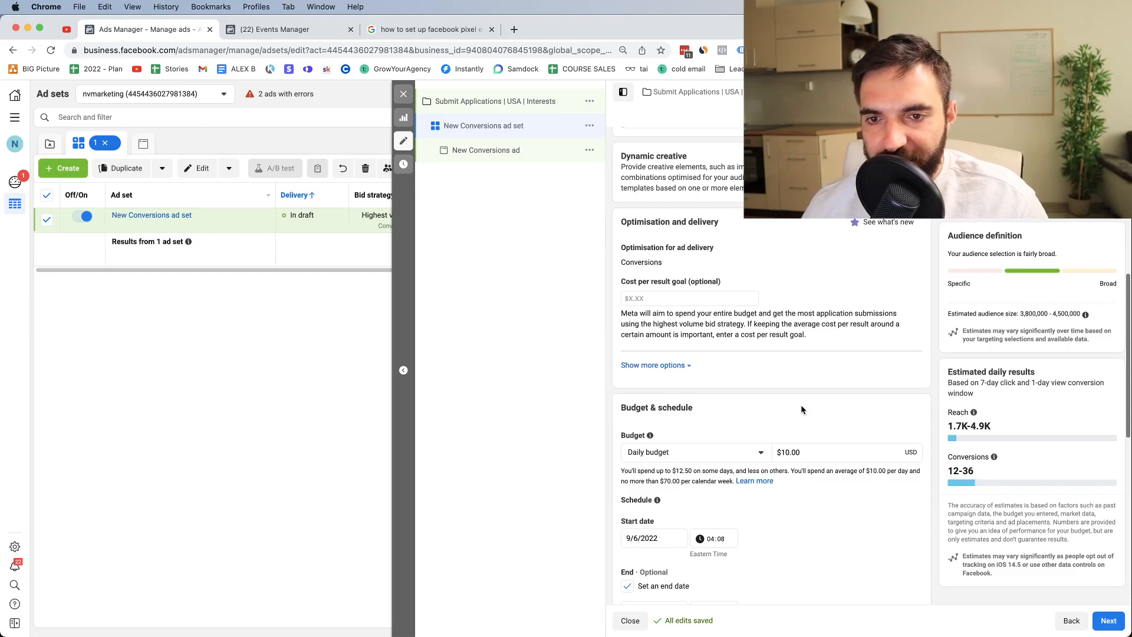
scroll(802, 407, "down", 4)
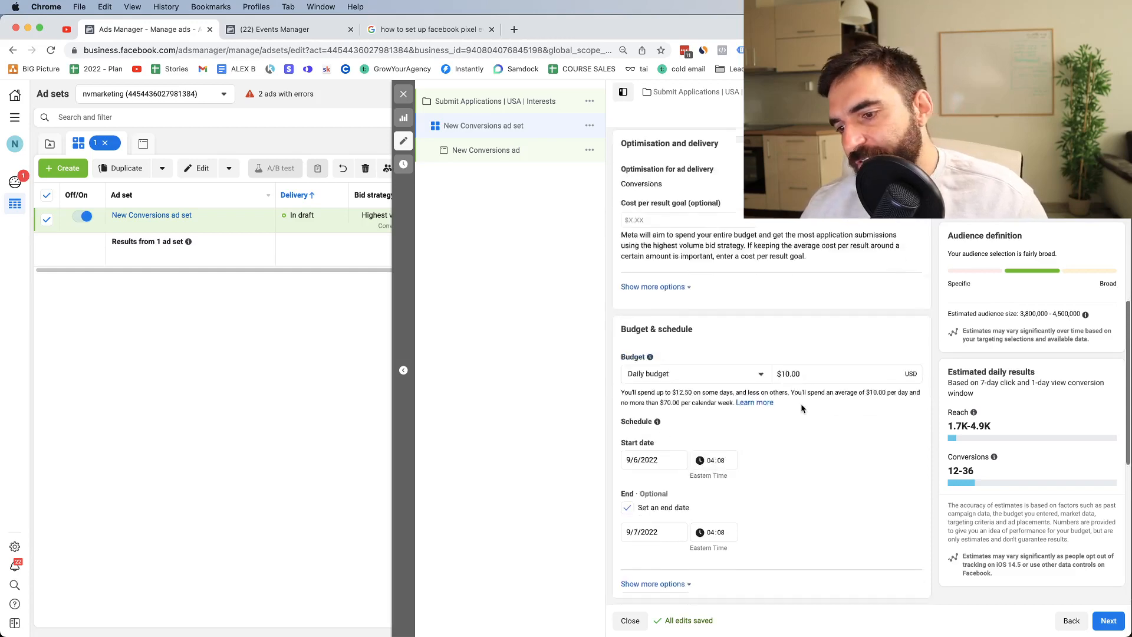
scroll(653, 291, "up", 10)
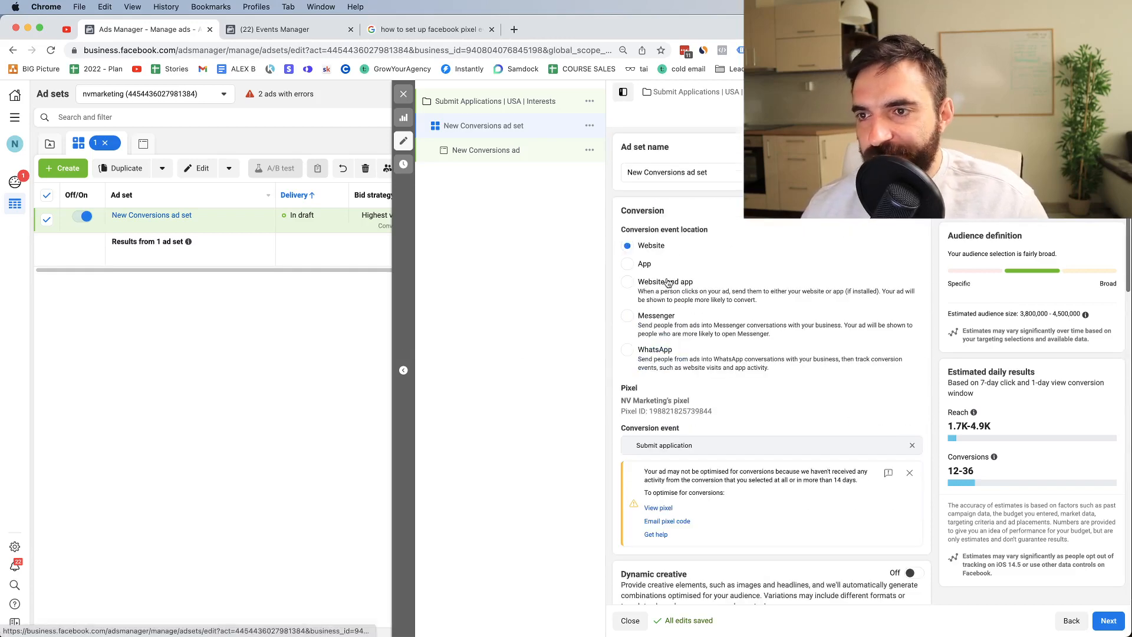
scroll(678, 254, "down", 9)
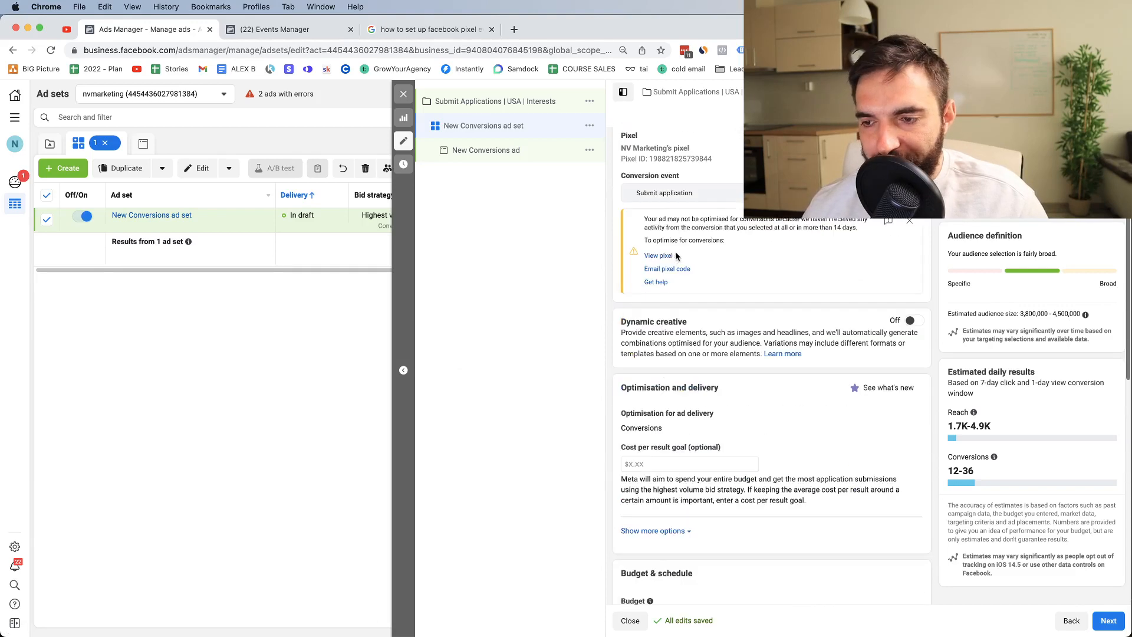
scroll(815, 327, "down", 3)
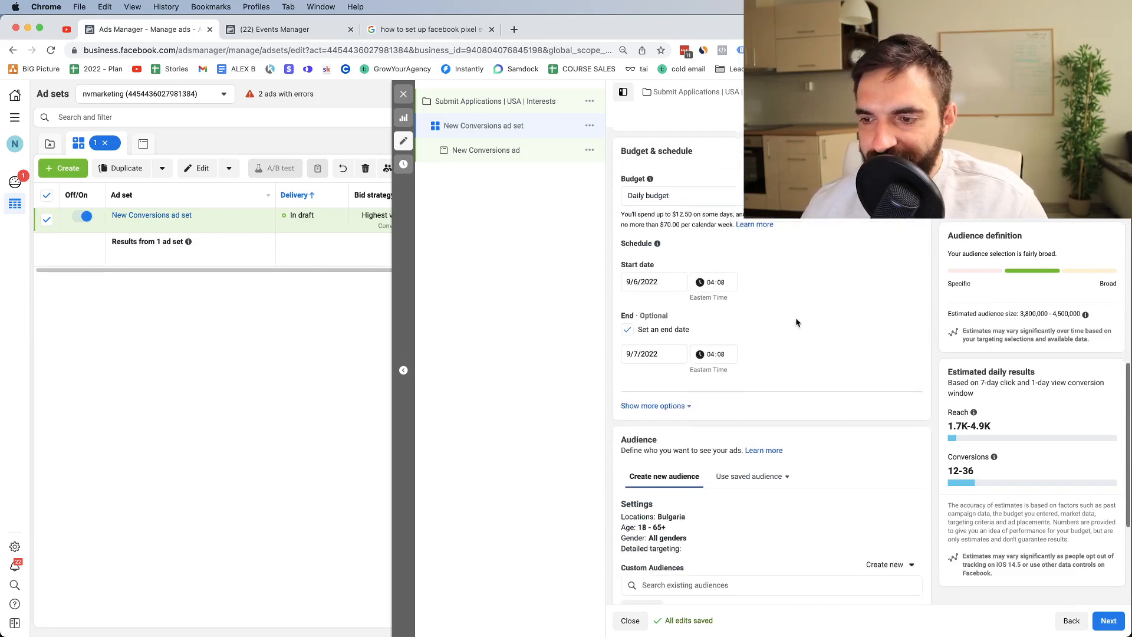
Step: Set the schedule's start date to 10/6/2022 and end date to 10/7/2022
left_click(640, 282)
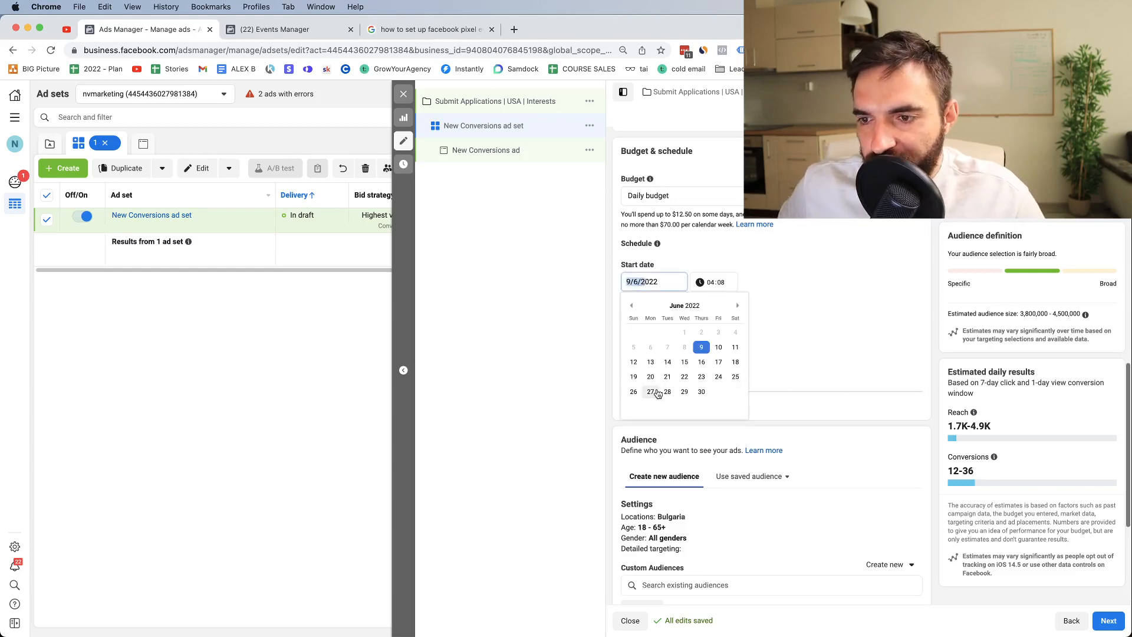
left_click(718, 347)
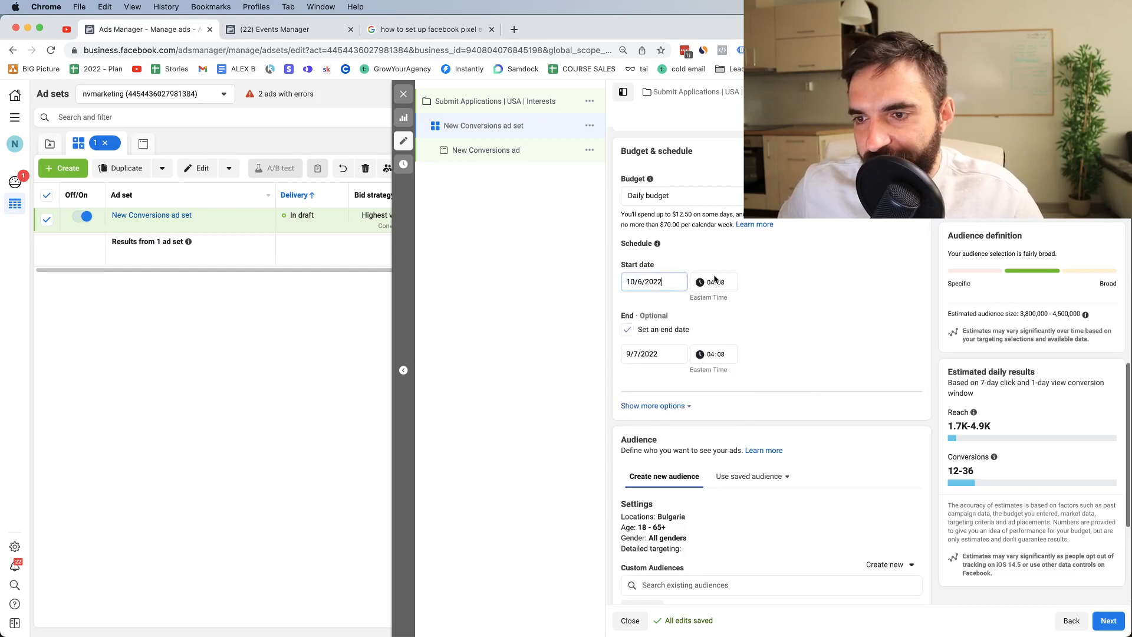
left_click(640, 283)
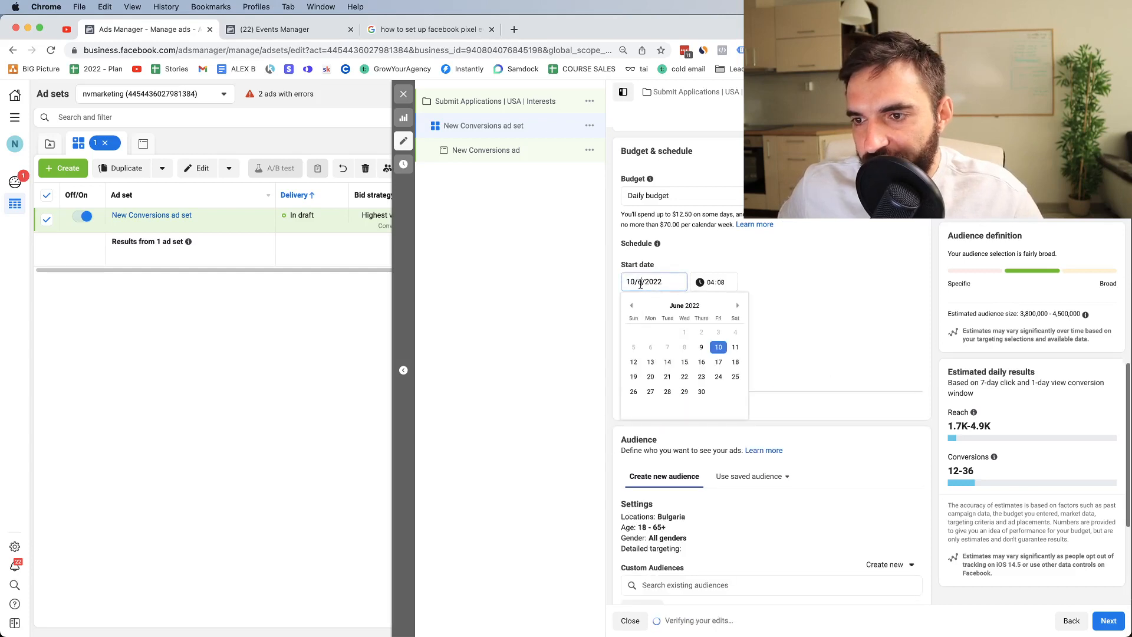
left_click(650, 363)
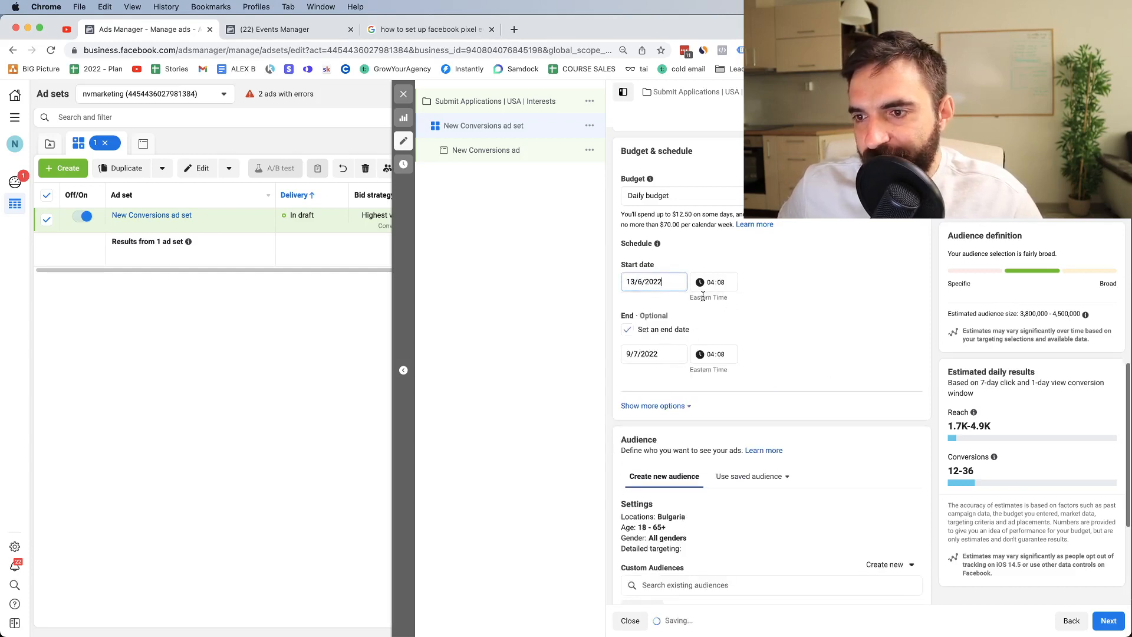
left_click(670, 282)
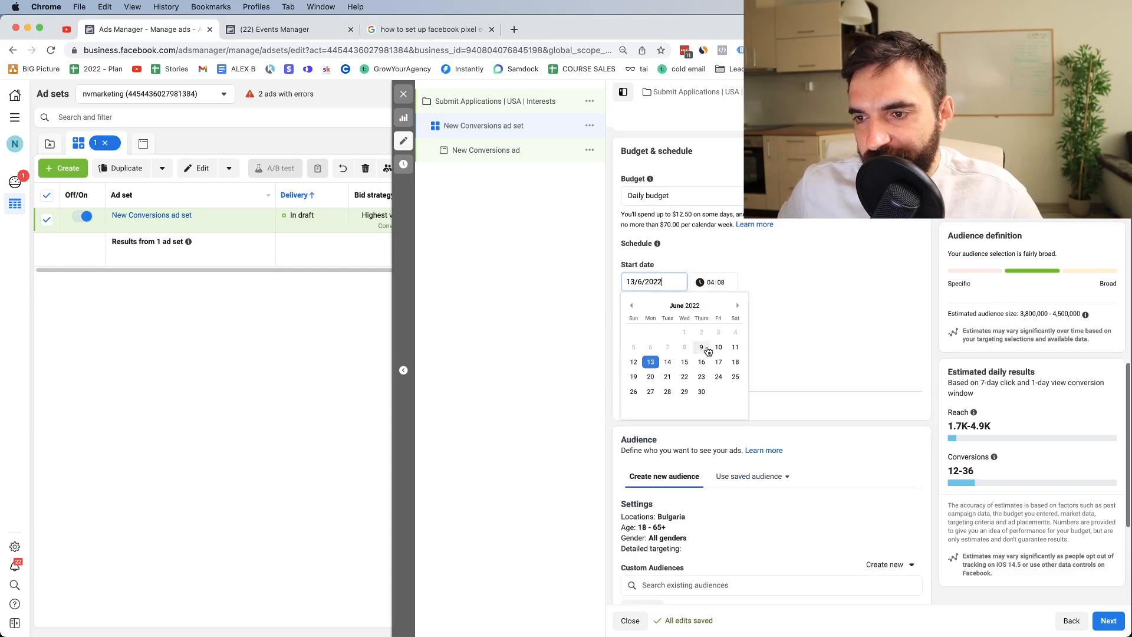
left_click(719, 348)
left_click(641, 359)
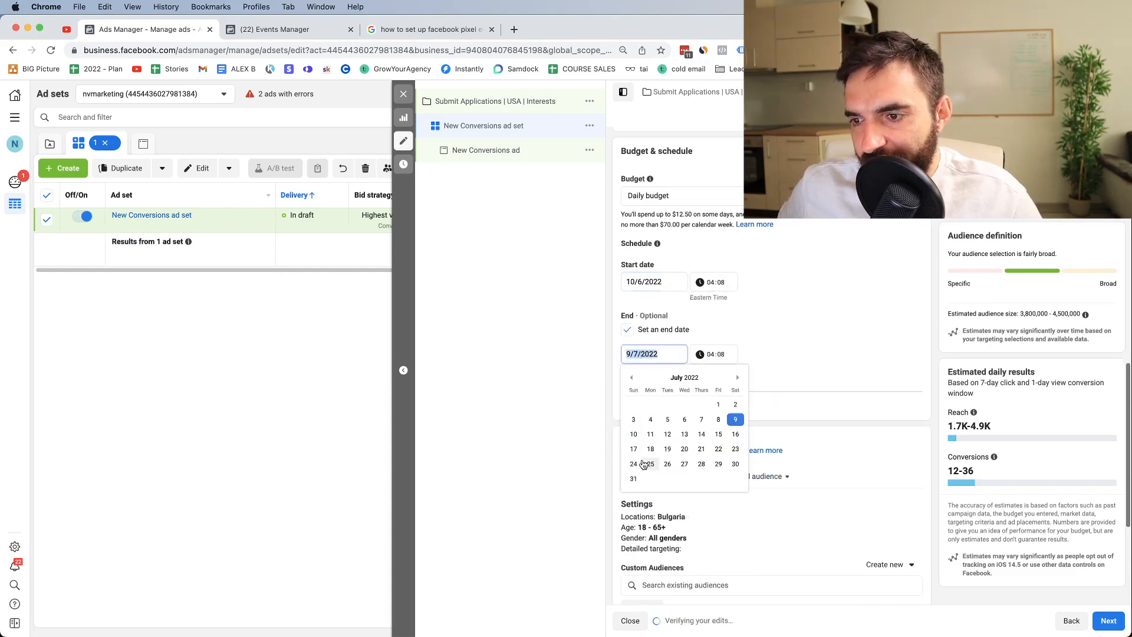
left_click(634, 435)
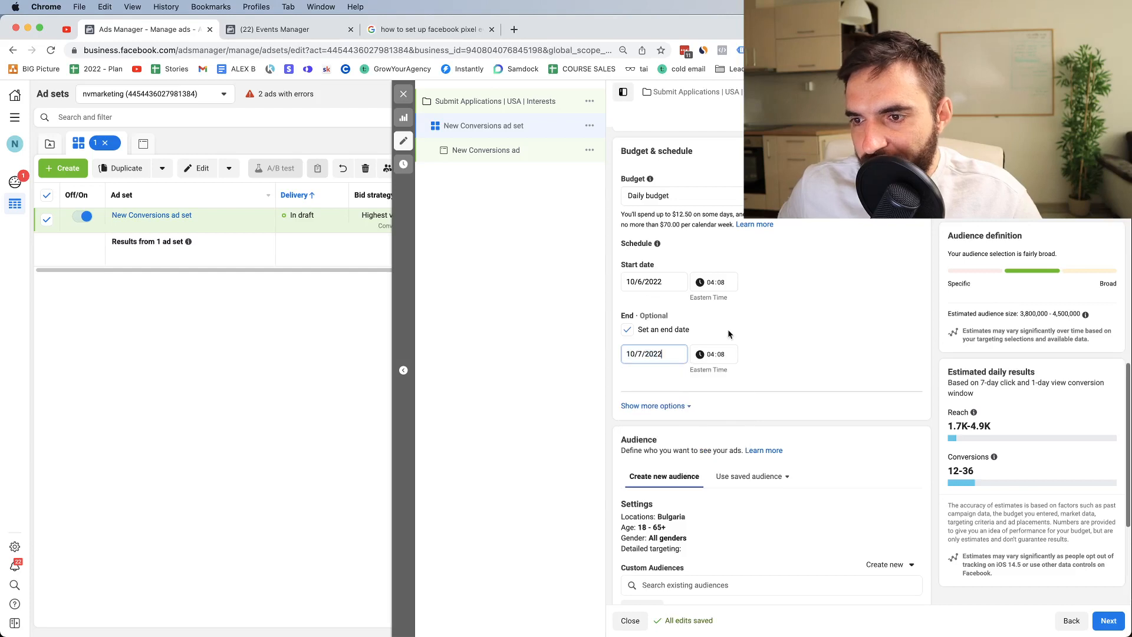
Step: Set the start time to 05:00 and the end time to 21:00
left_click(712, 289)
left_click(710, 285)
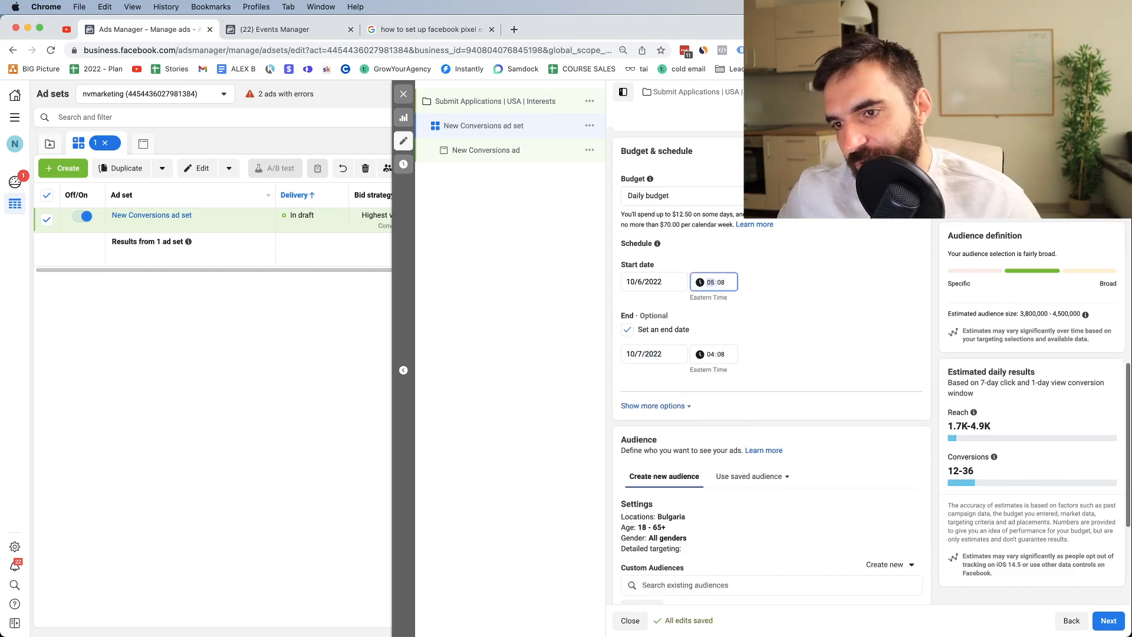
type("5")
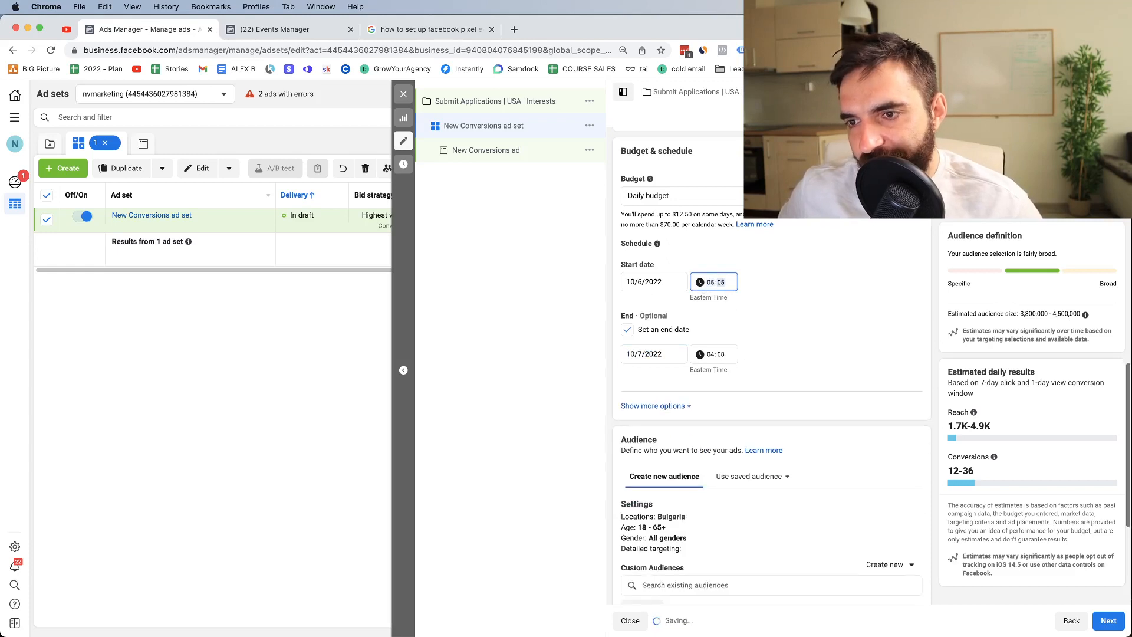
type("20")
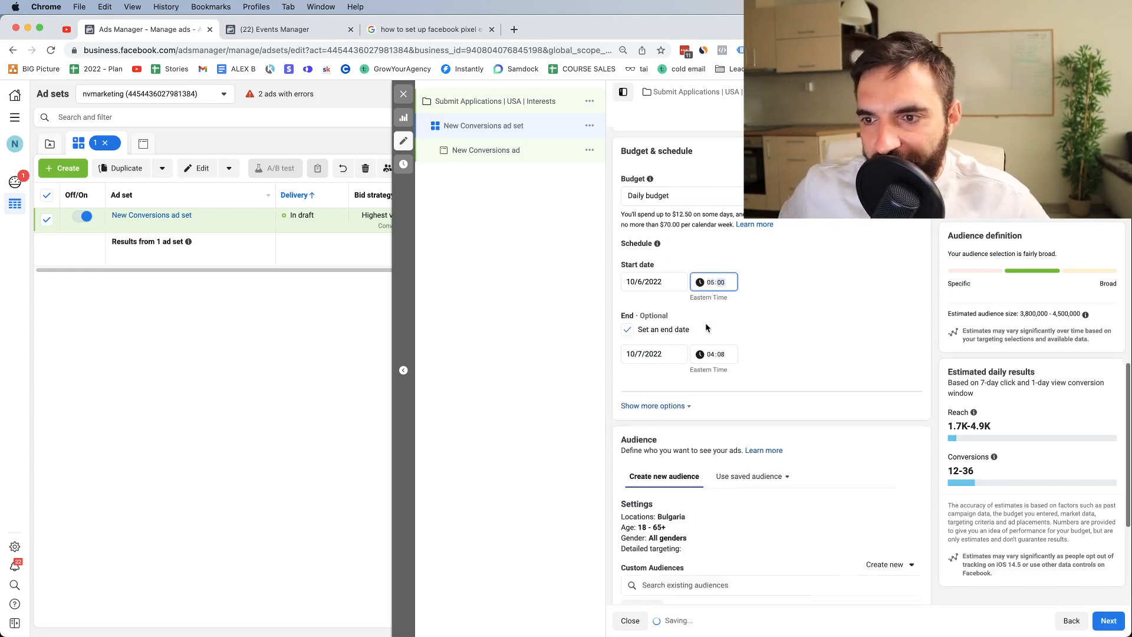
left_click(709, 355)
type("5")
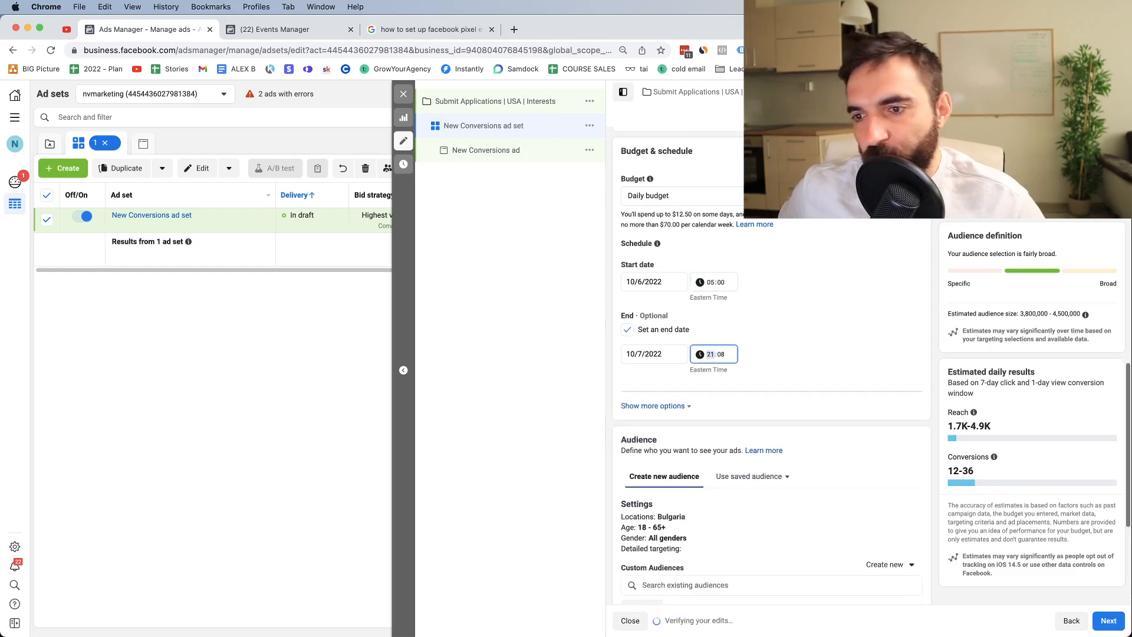
left_click(720, 354)
type("4")
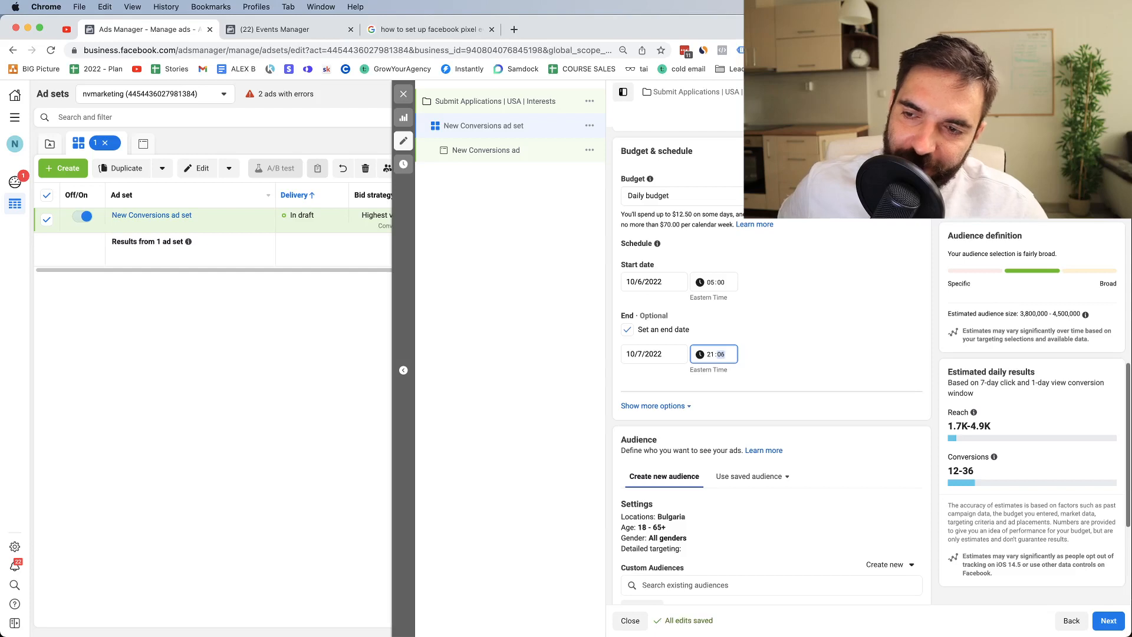
type("0")
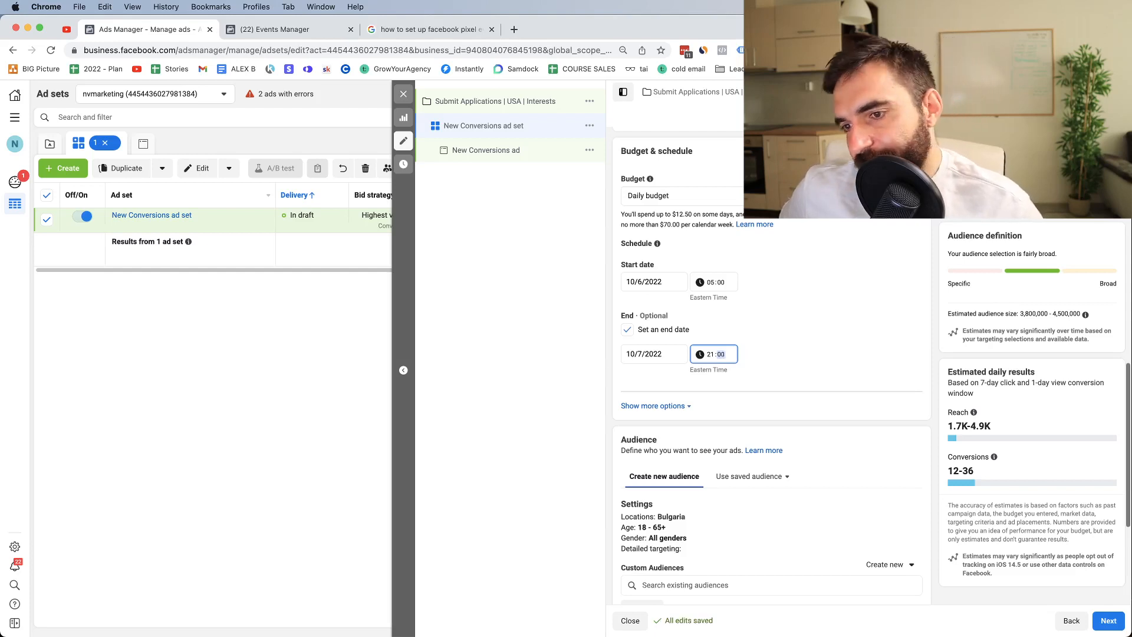
left_click(755, 376)
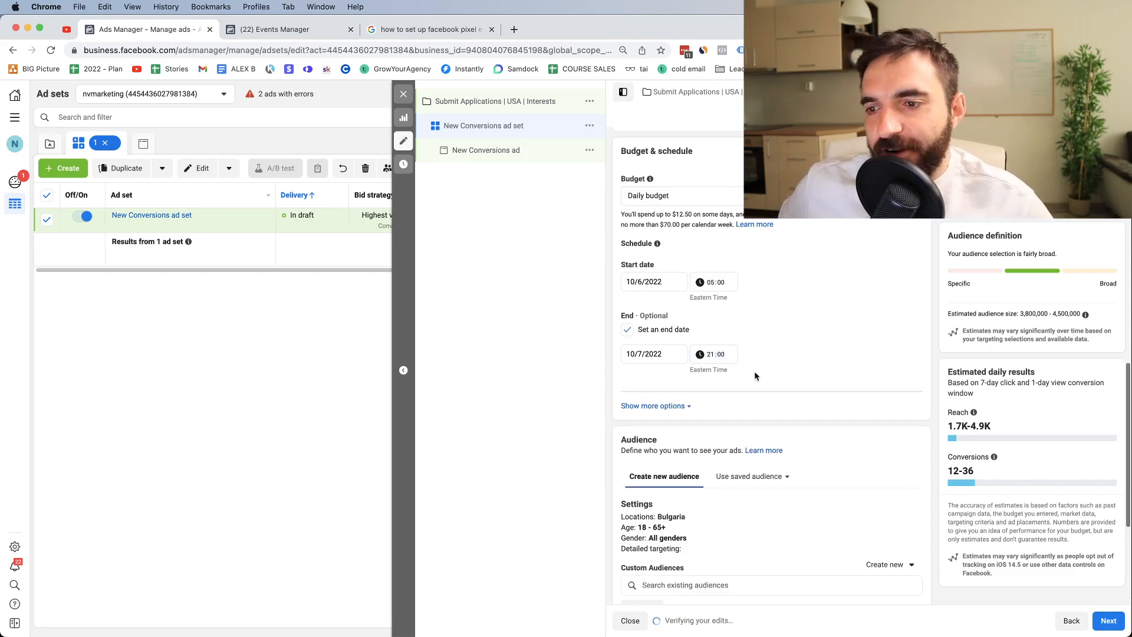
Step: Reveal the extra schedule options, showing ads set to run all the time
left_click(666, 406)
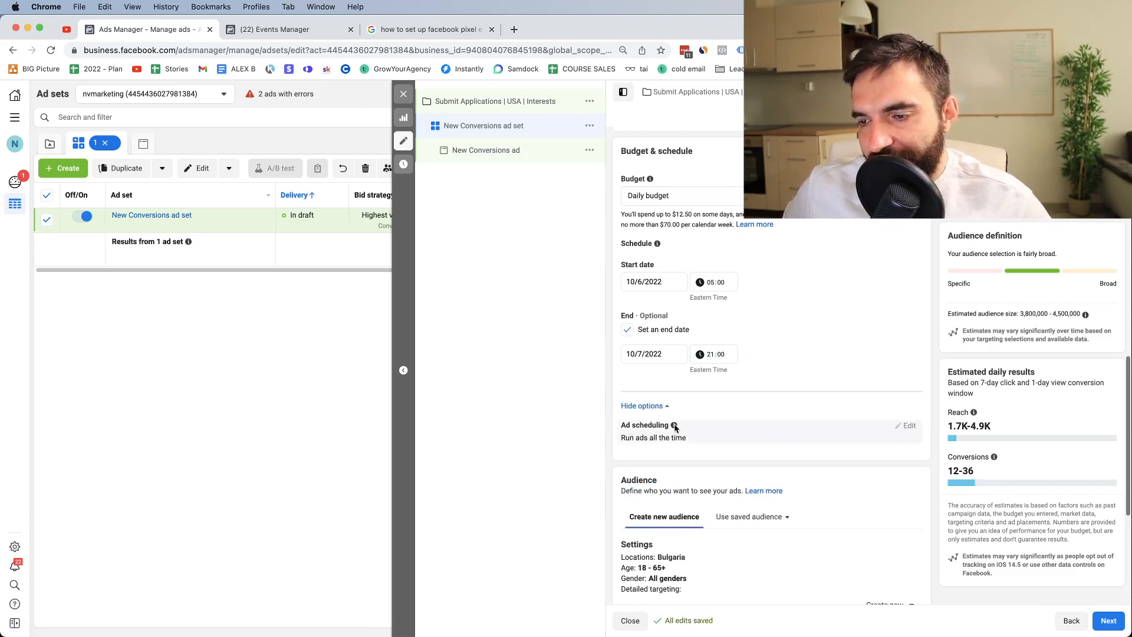
scroll(823, 546, "down", 1)
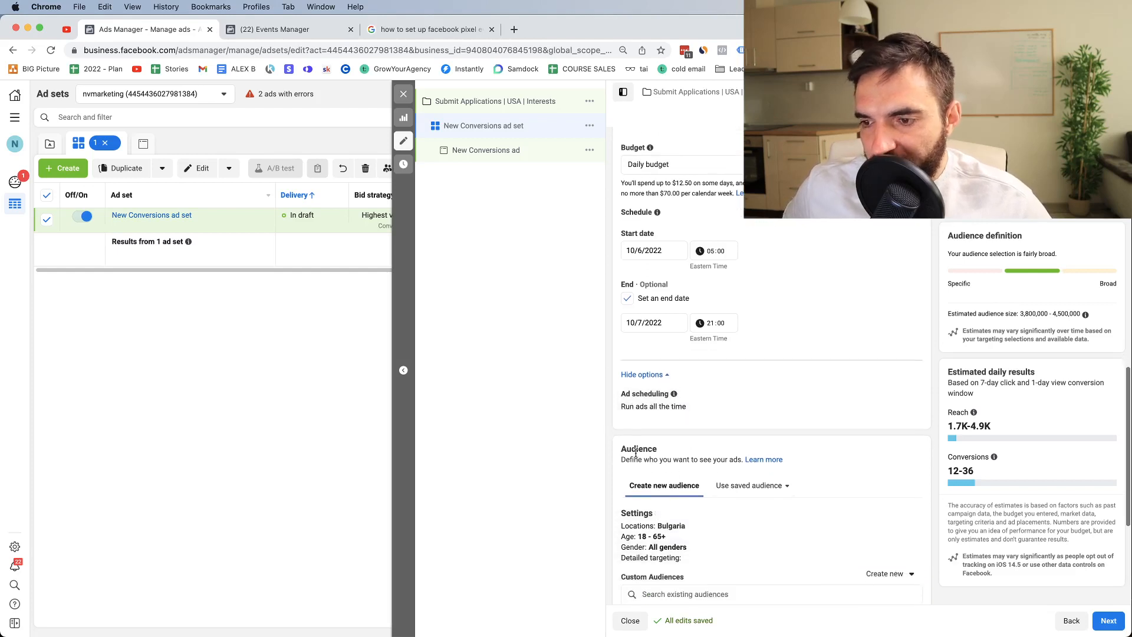
scroll(635, 452, "down", 3)
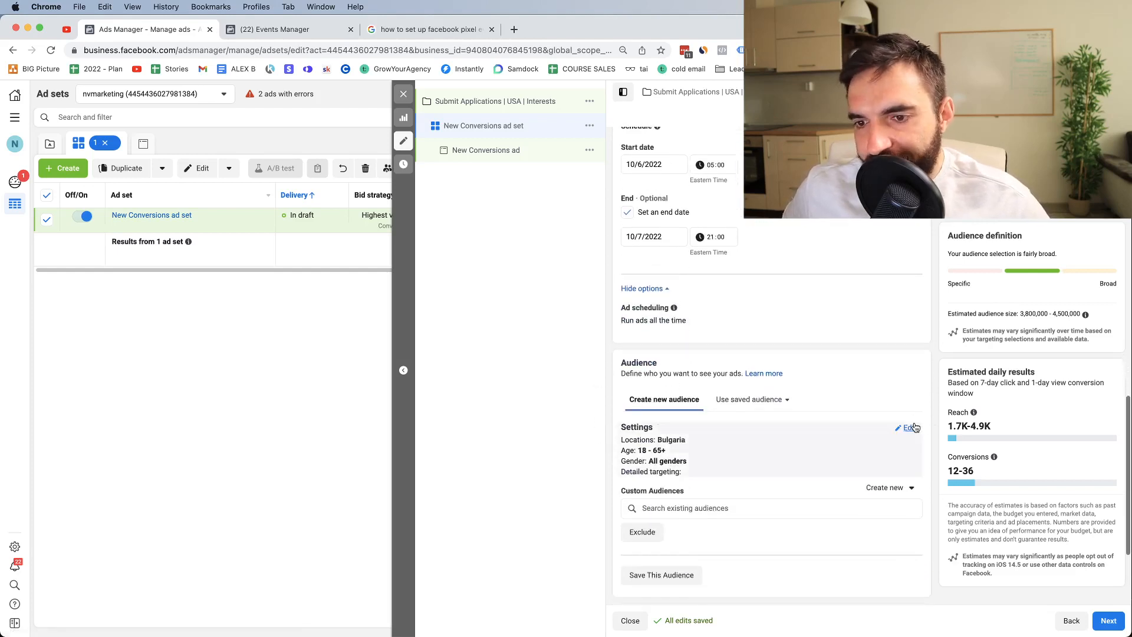
Step: Replace Bulgaria with United States as the audience's target location
left_click(913, 427)
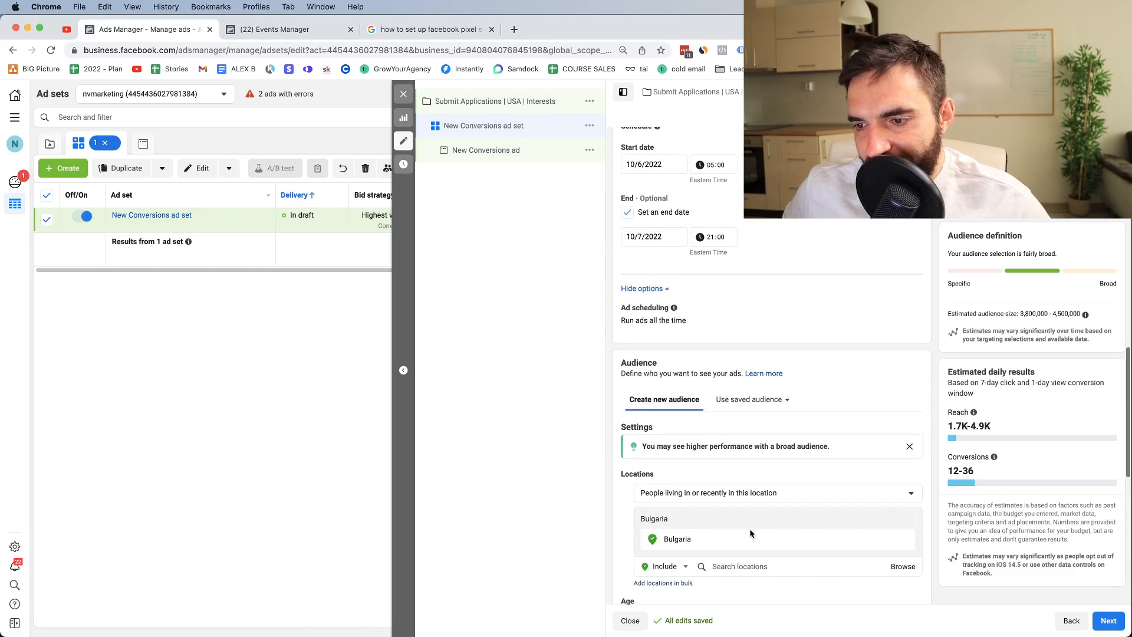
left_click(907, 539)
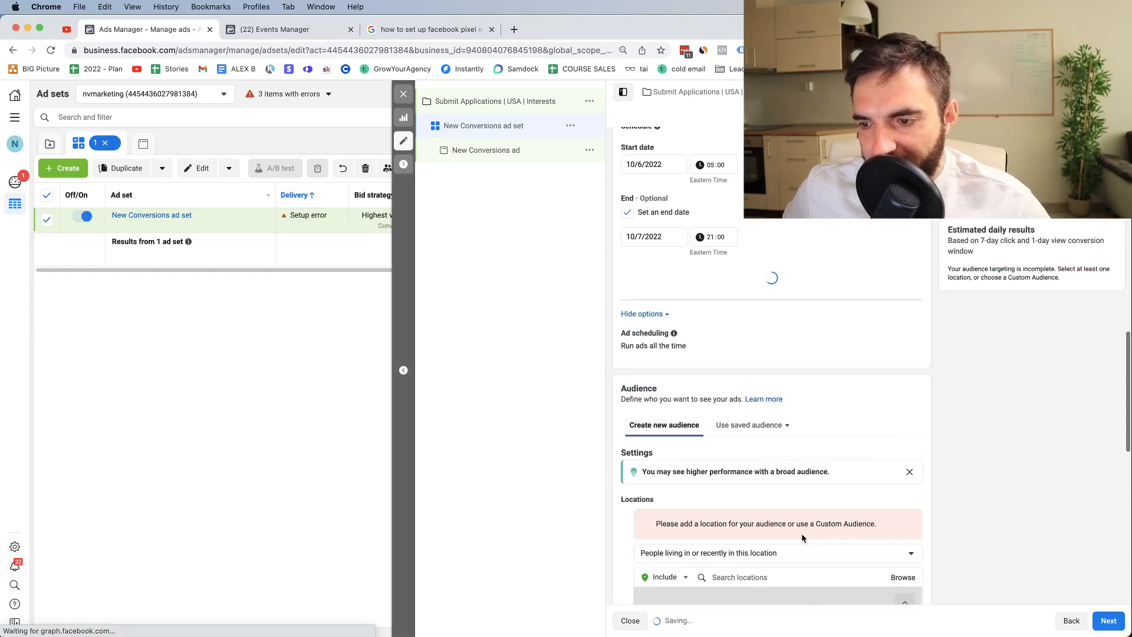
left_click(737, 551)
type("uni")
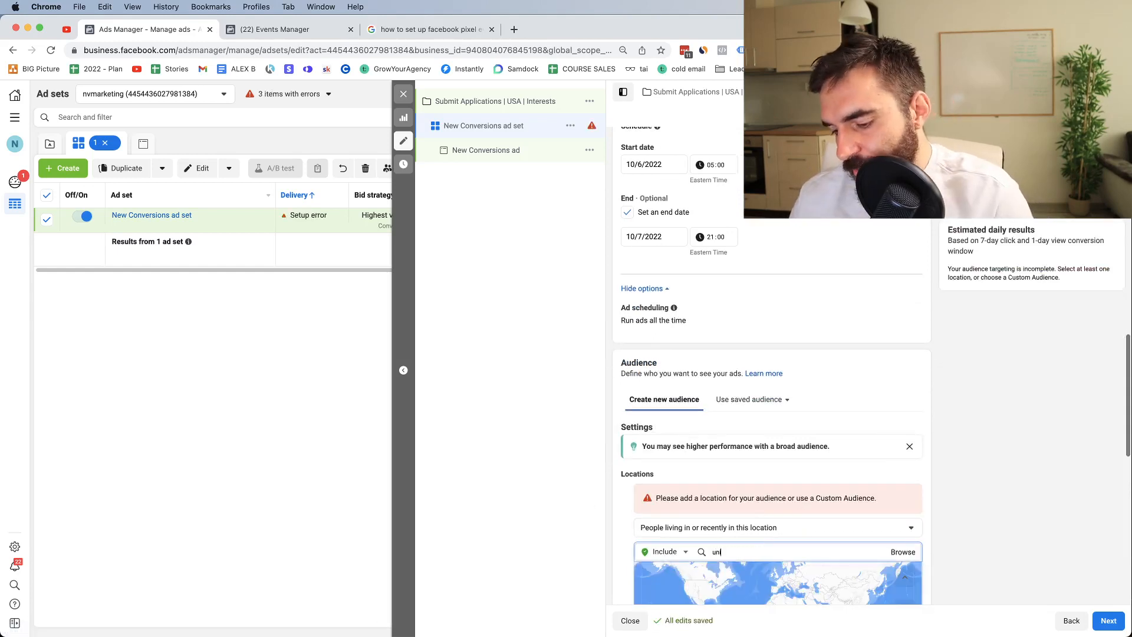
type("ted states")
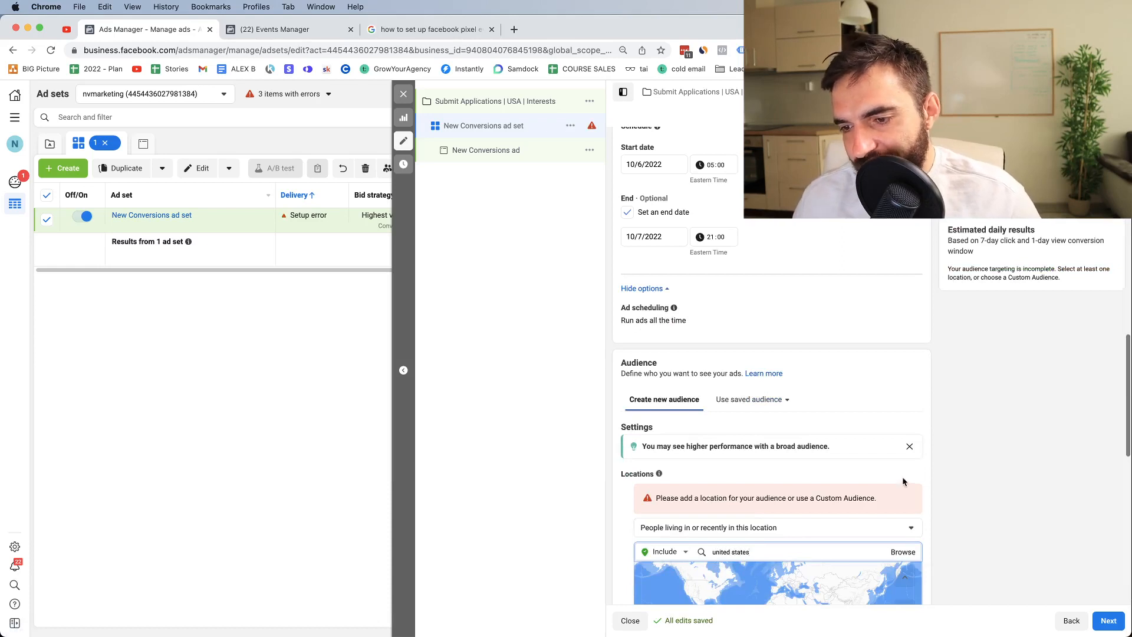
left_click(725, 573)
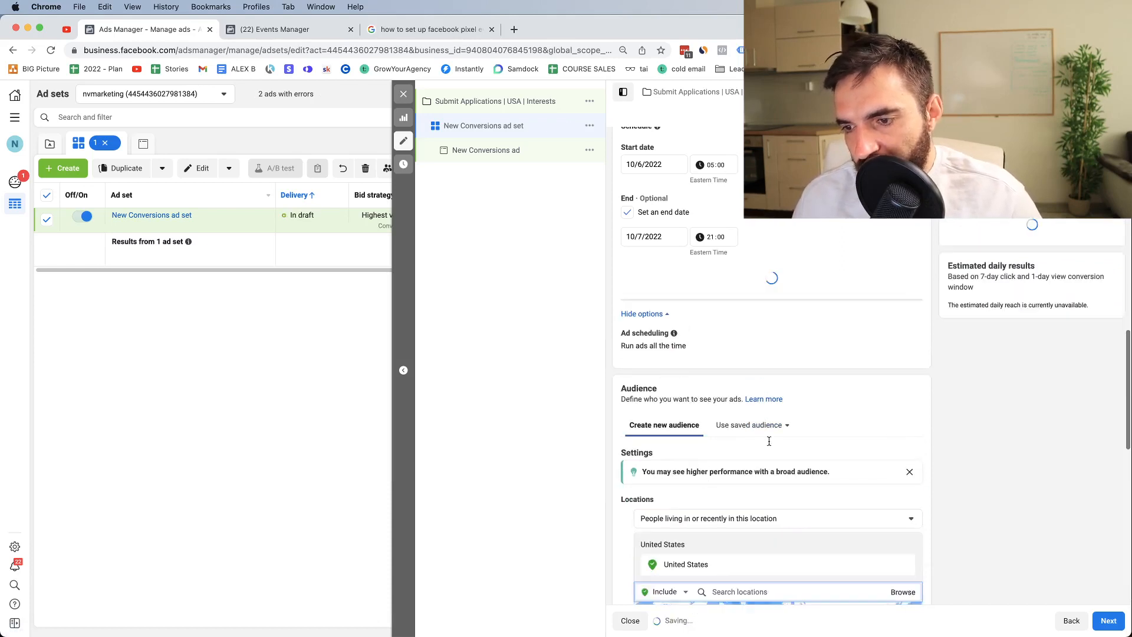
scroll(739, 459, "down", 3)
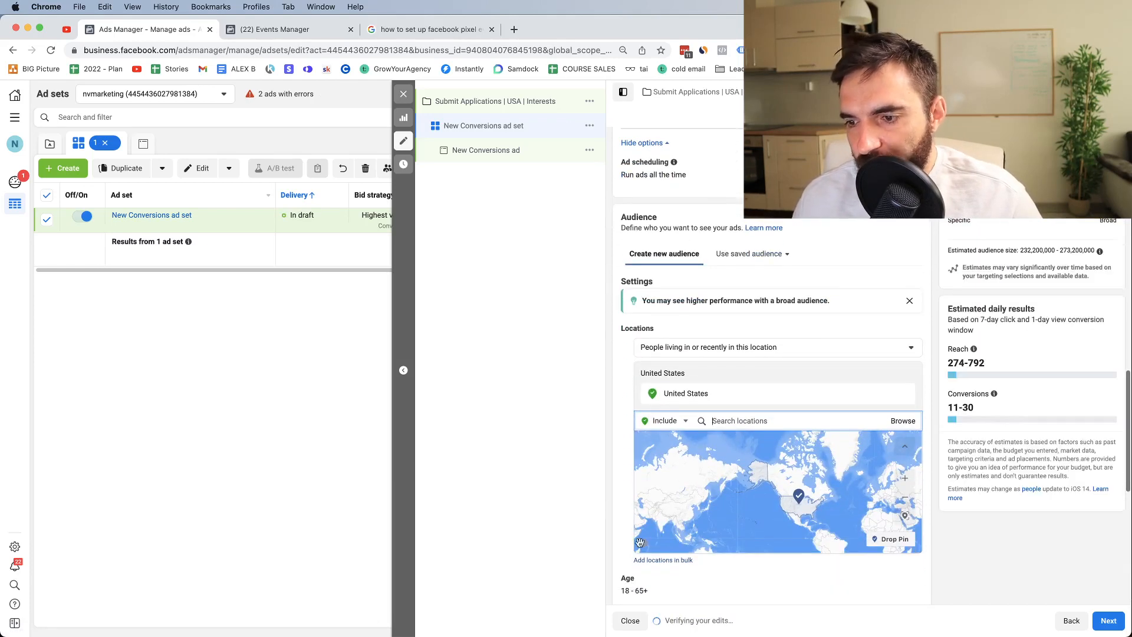
scroll(659, 579, "down", 2)
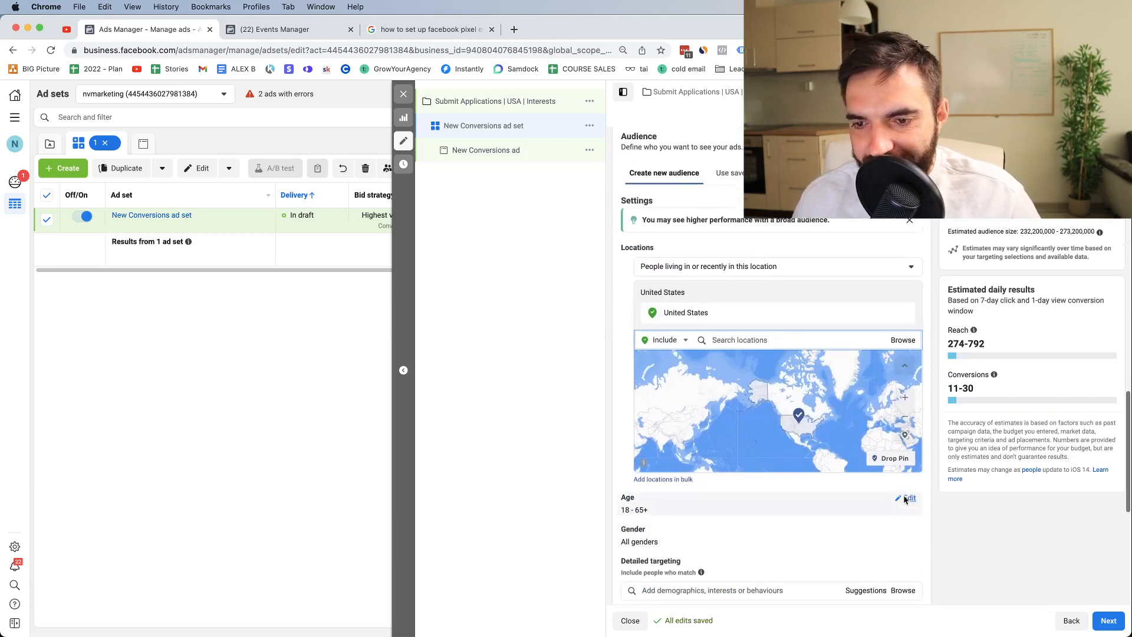
Step: Set the audience age range to 25–60
left_click(907, 498)
left_click(649, 515)
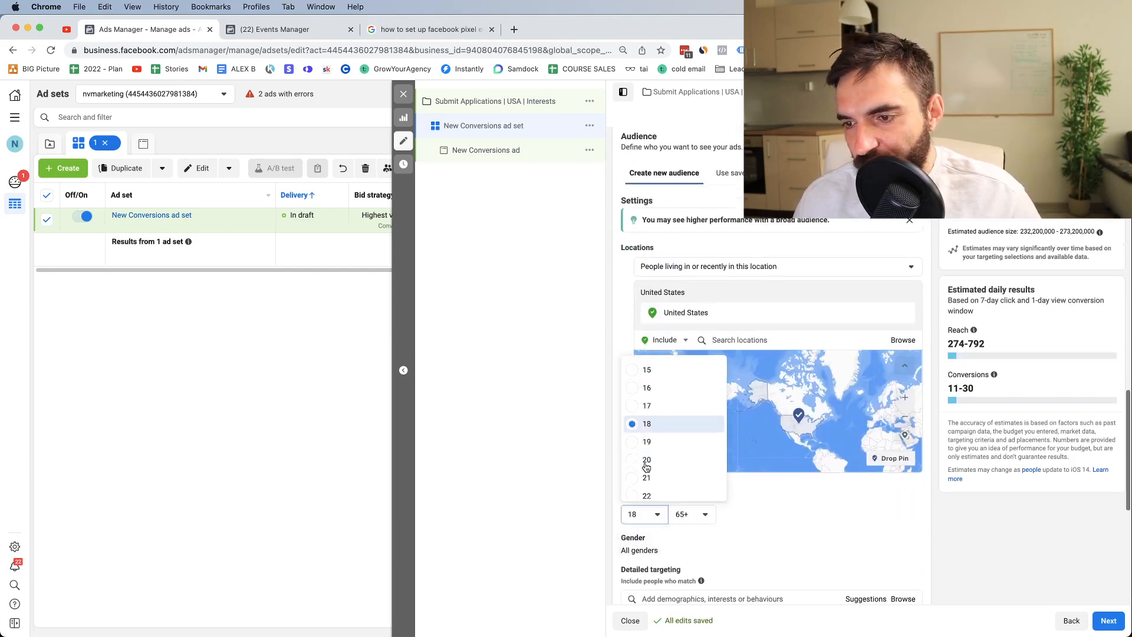
scroll(646, 466, "down", 2)
left_click(646, 465)
key("ctrl+Up")
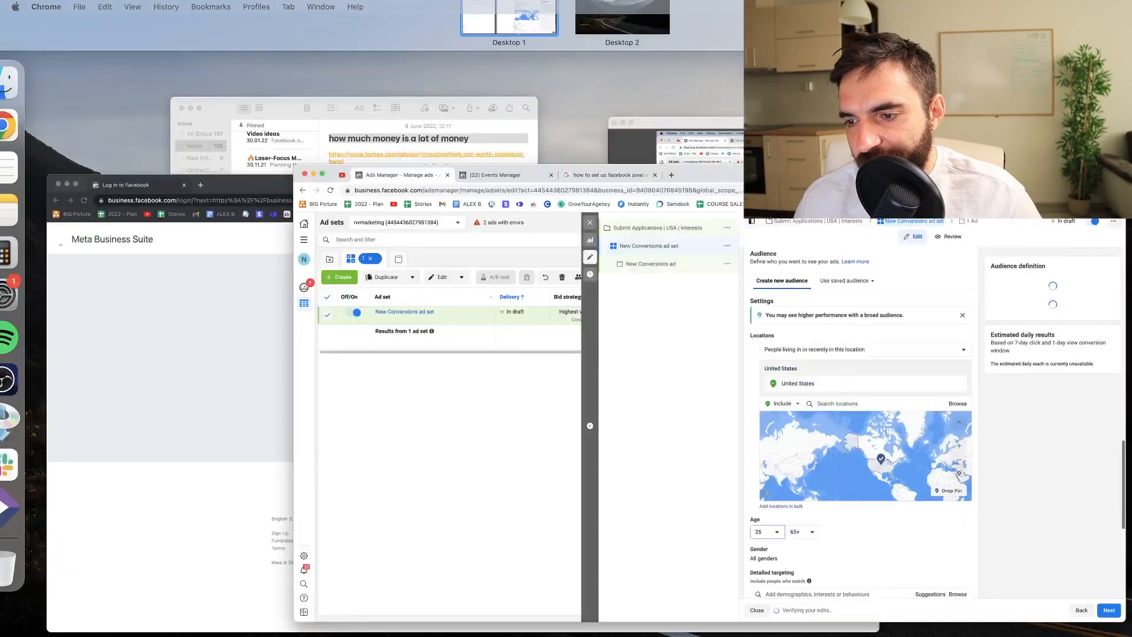
key("ctrl+Up")
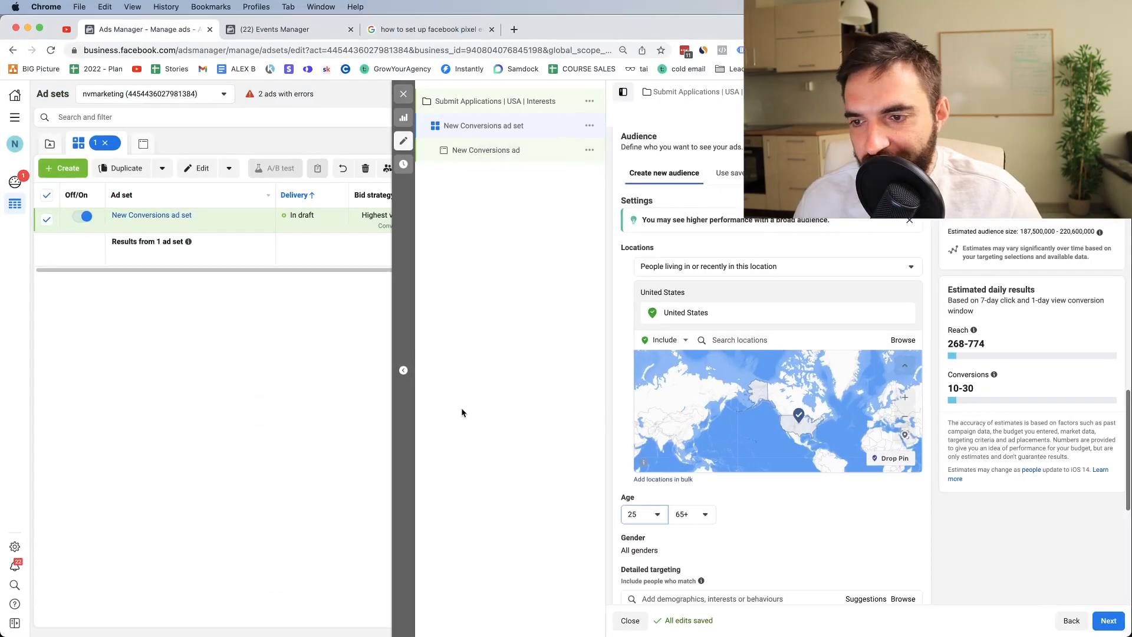
left_click(698, 514)
left_click(698, 513)
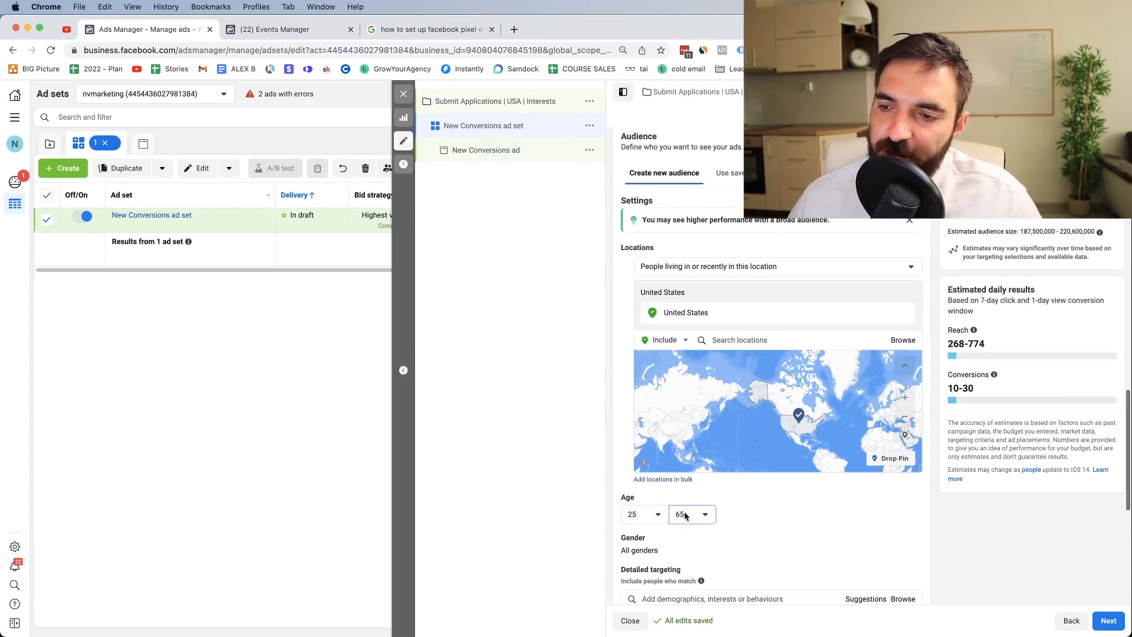
left_click(636, 512)
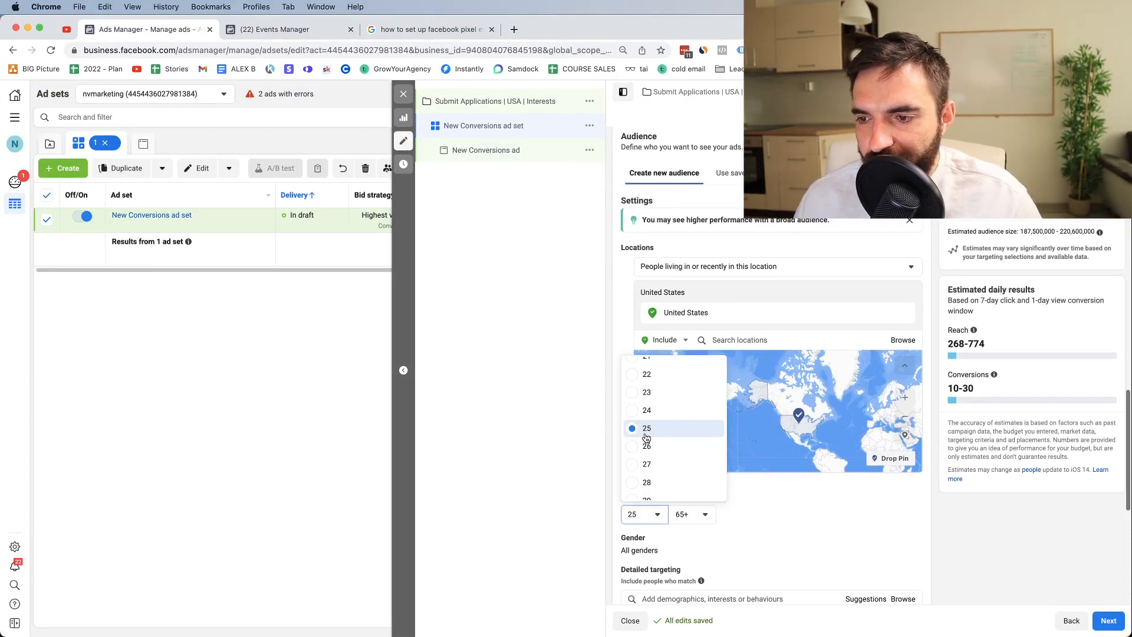
left_click(690, 514)
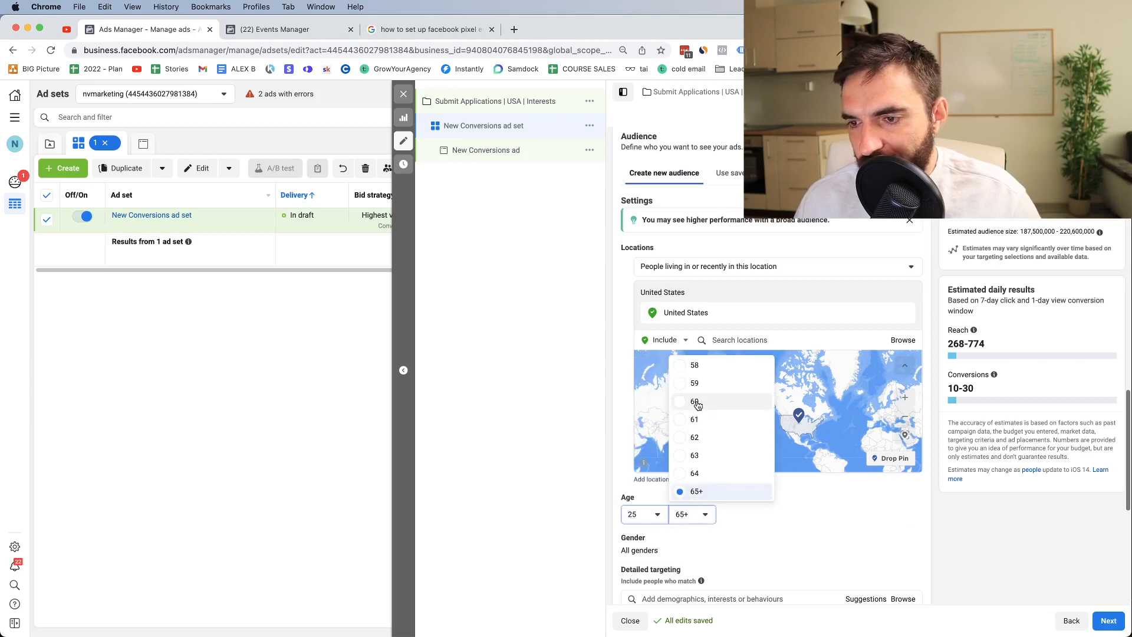
scroll(702, 557, "down", 1)
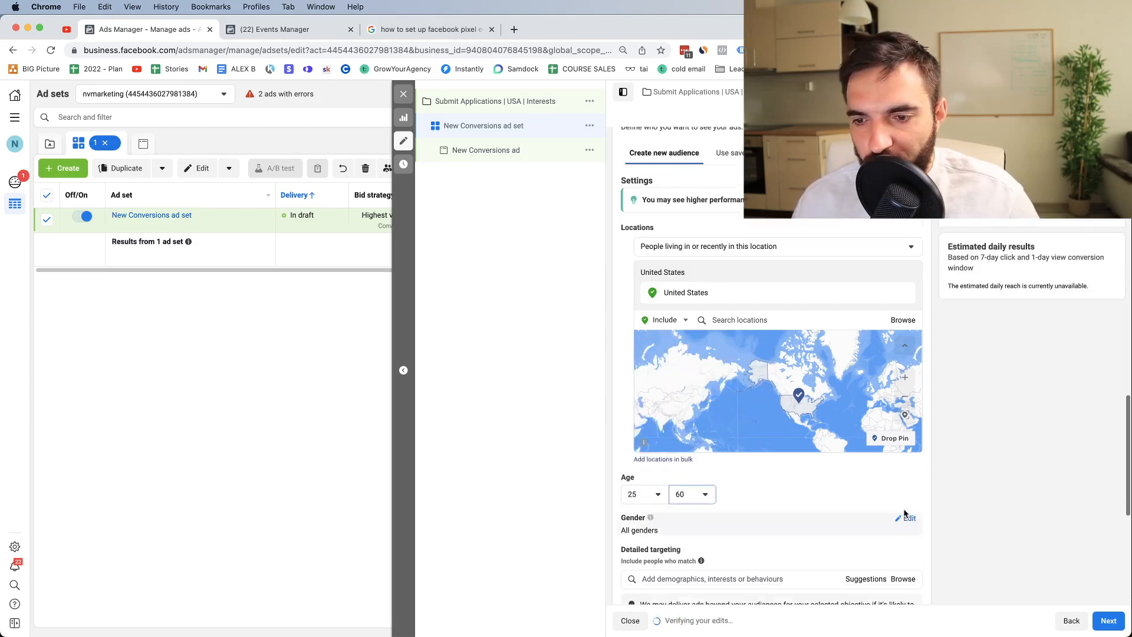
Step: Target men only and begin a detailed targeting search with 'ka'
left_click(905, 519)
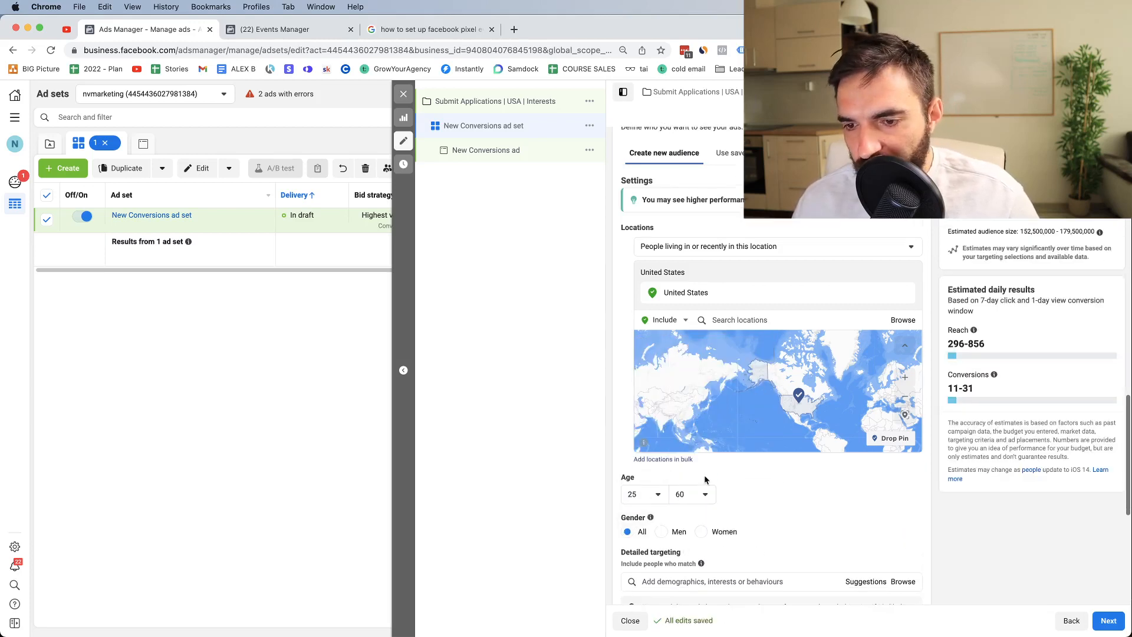
left_click(660, 534)
scroll(663, 531, "down", 3)
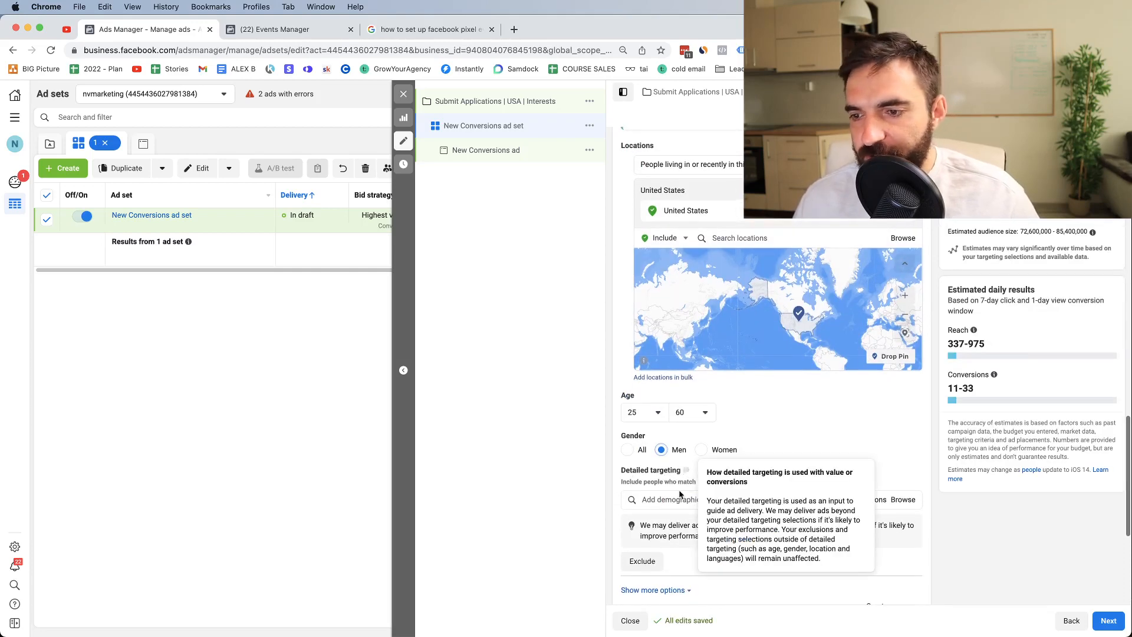
left_click(652, 497)
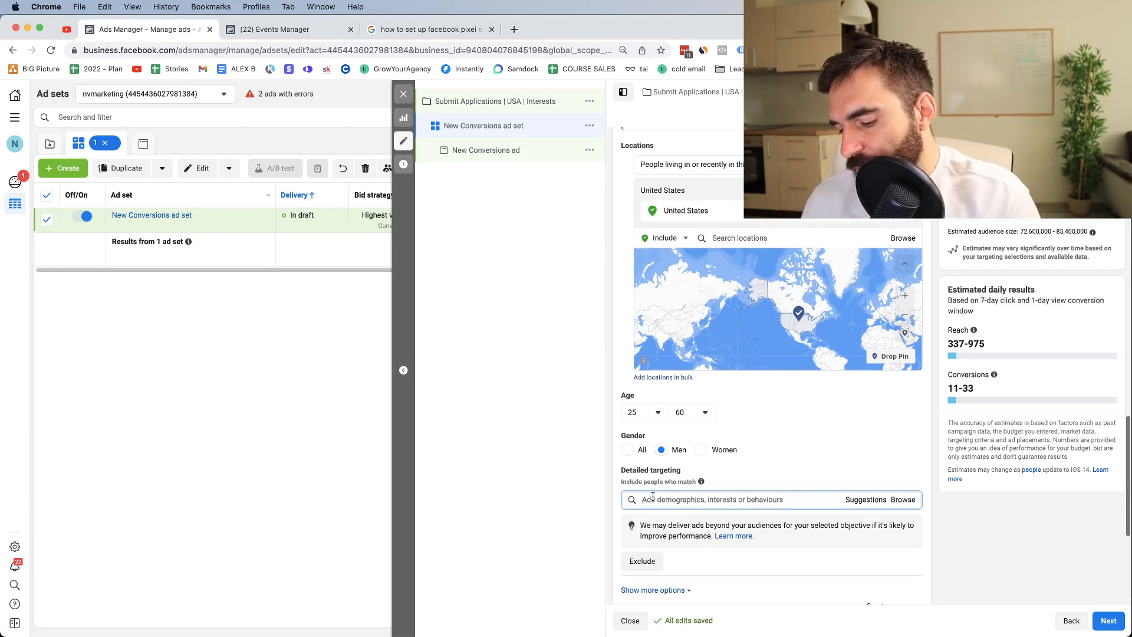
type("karate")
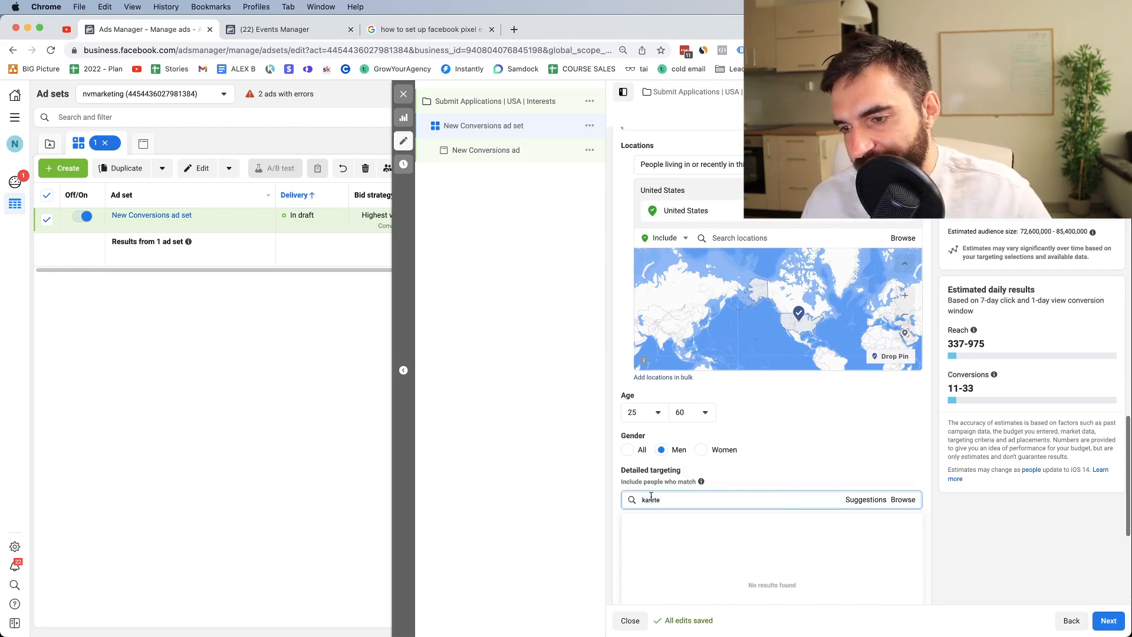
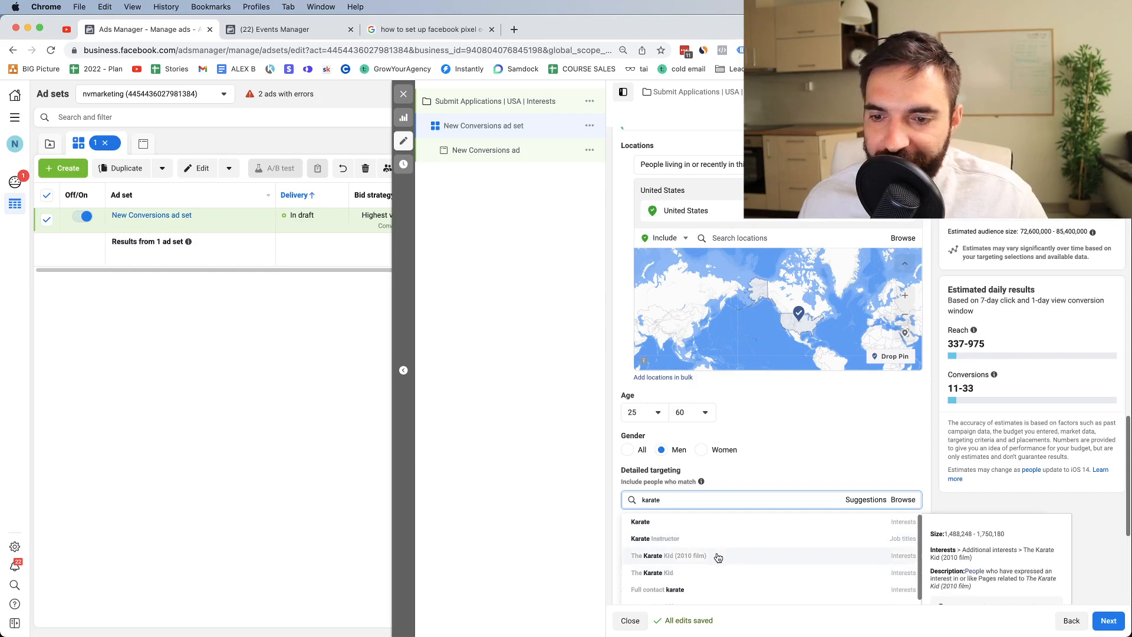
Step: Add the Karate interest to detailed targeting, narrowing the estimated audience to 9,200,000–10,900,000
scroll(719, 558, "down", 3)
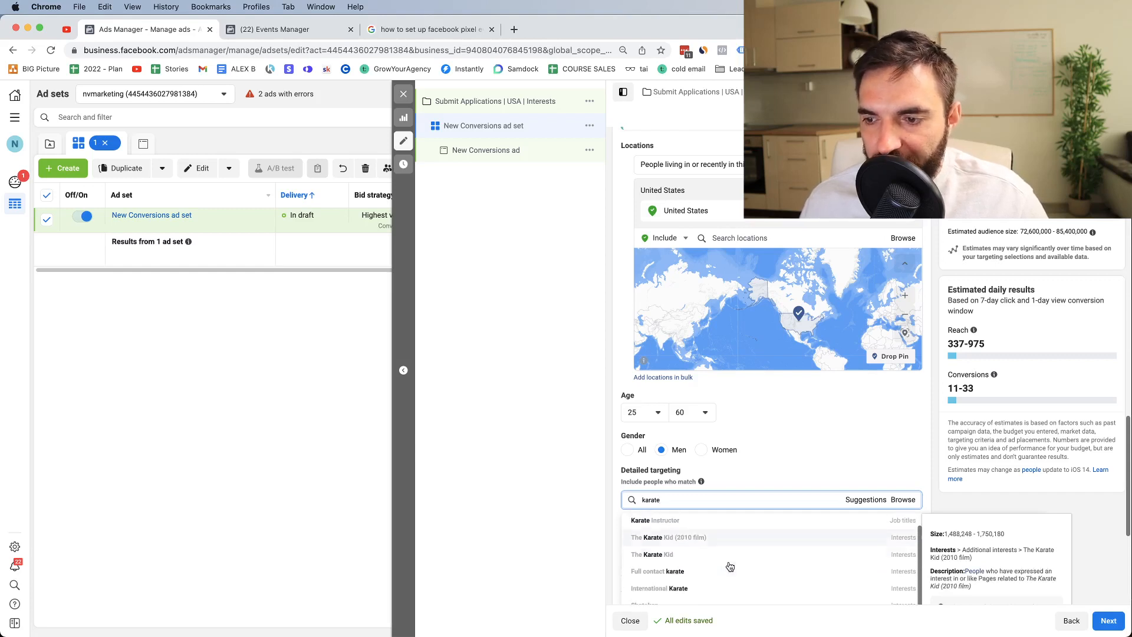
scroll(731, 566, "up", 3)
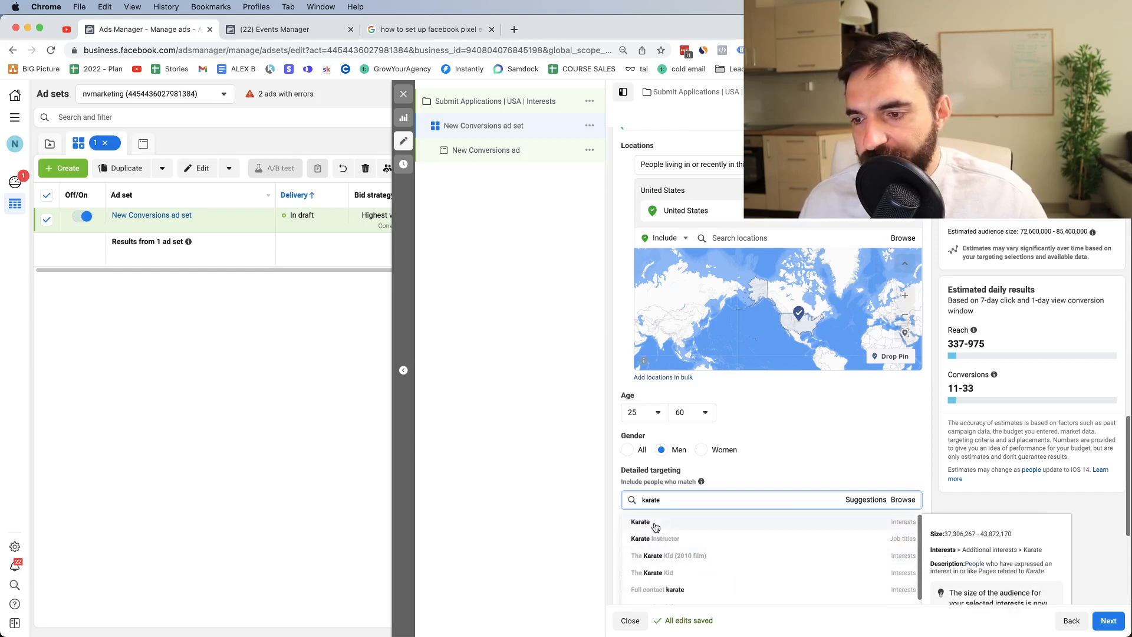
left_click(648, 523)
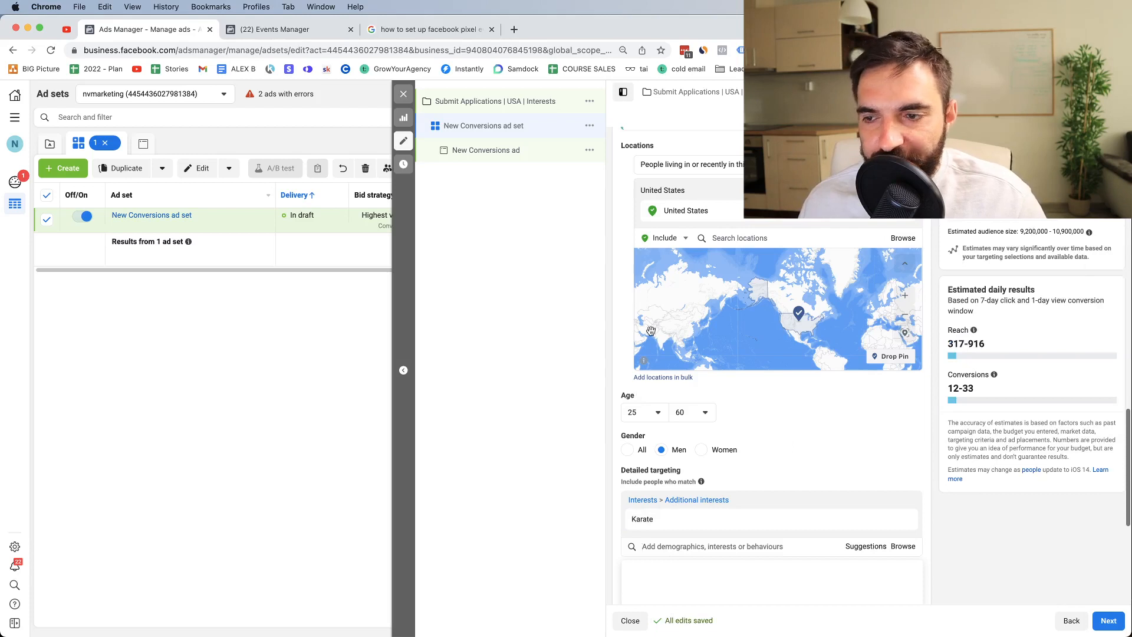
triple_click(1057, 232)
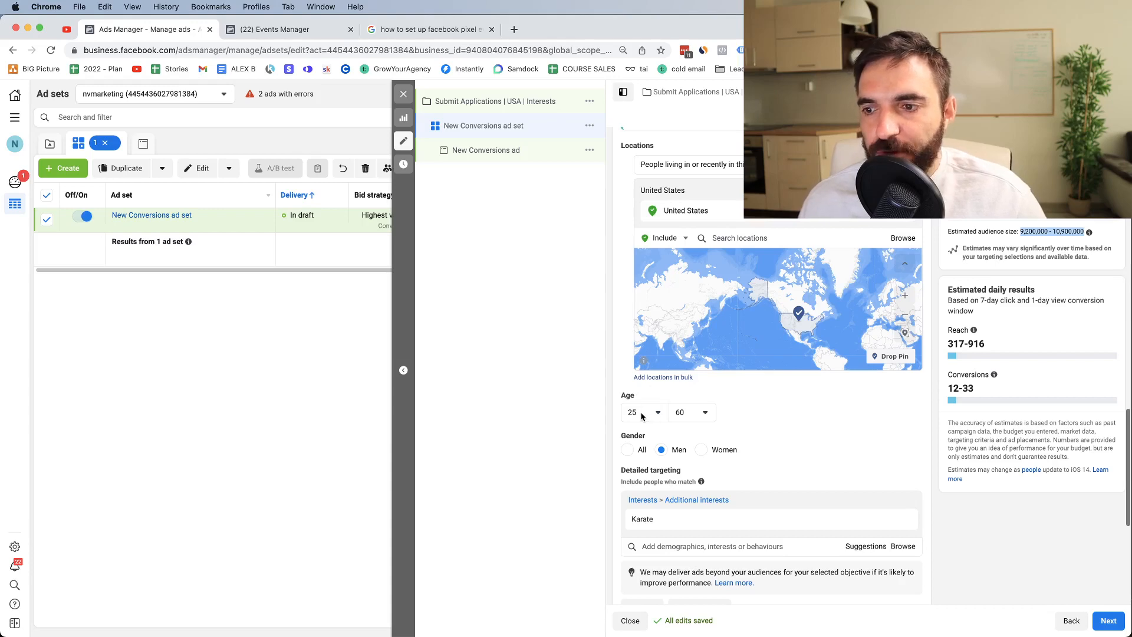
Step: Switch the ad set's placements to Manual placements
scroll(713, 457, "down", 5)
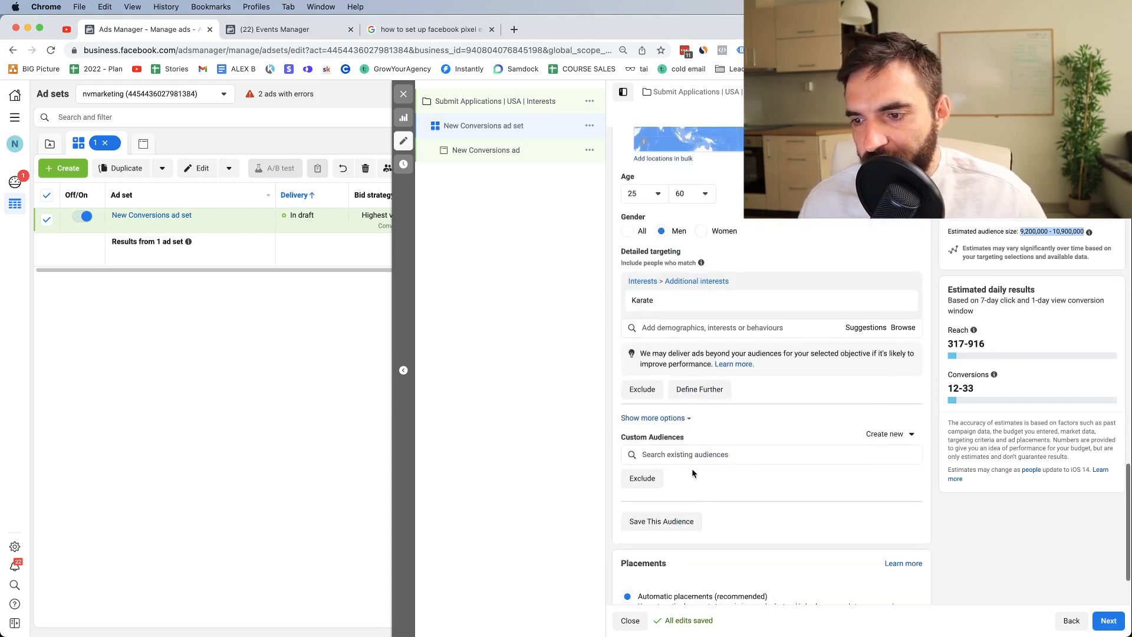
scroll(693, 468, "down", 2)
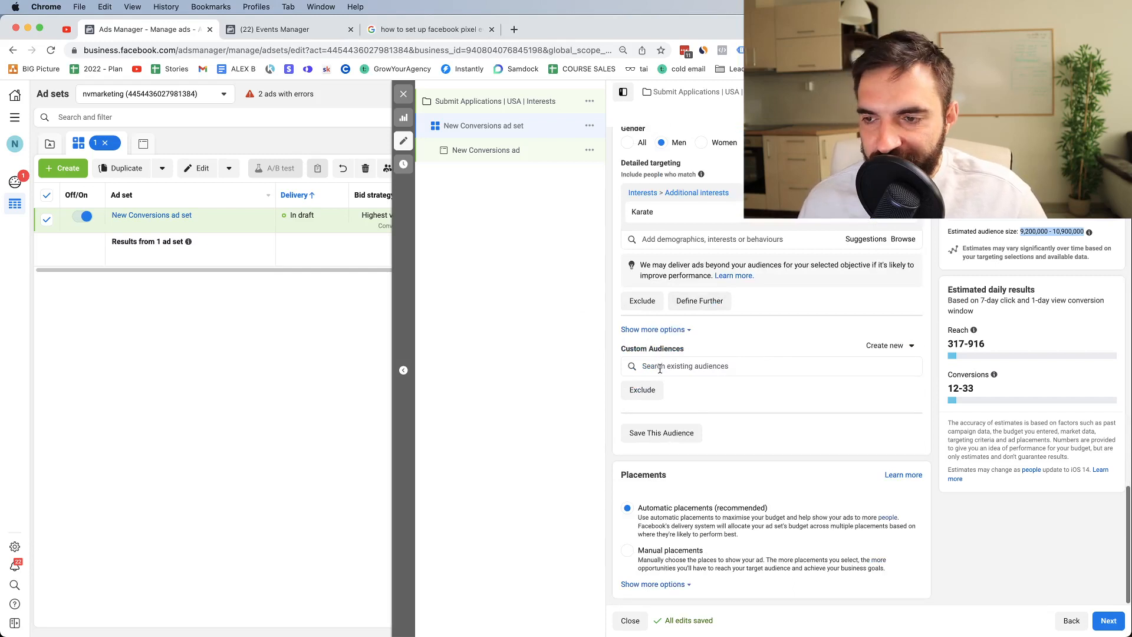
left_click(670, 548)
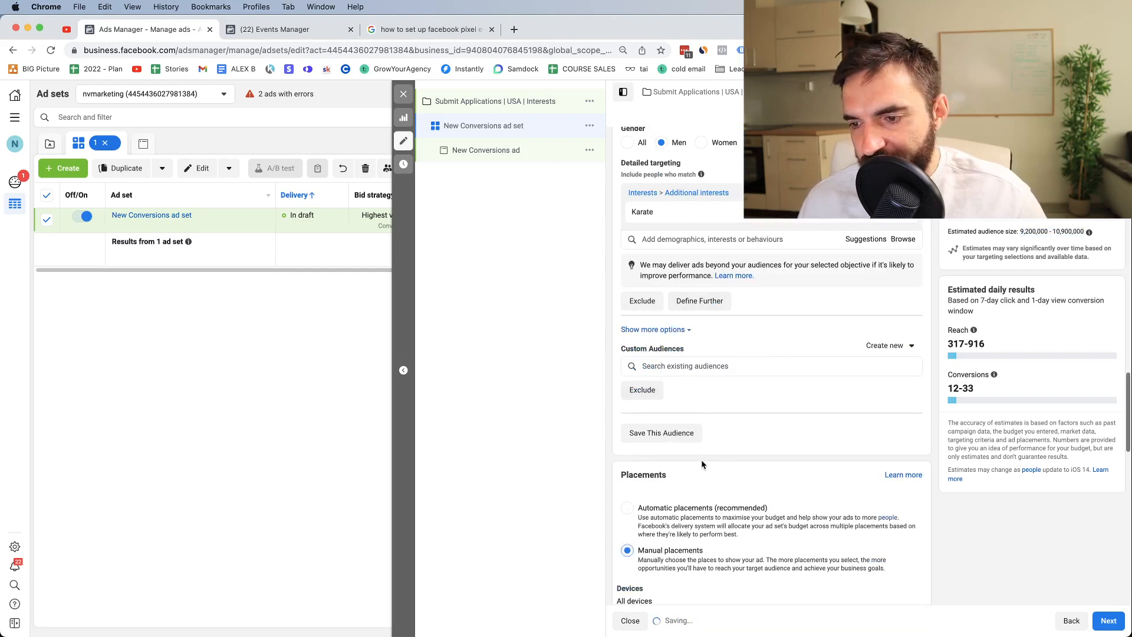
Step: Uncheck the Apps and sites, In-article, Search, Reels overlay and Facebook in-stream video placements
scroll(702, 461, "down", 2)
scroll(699, 466, "down", 3)
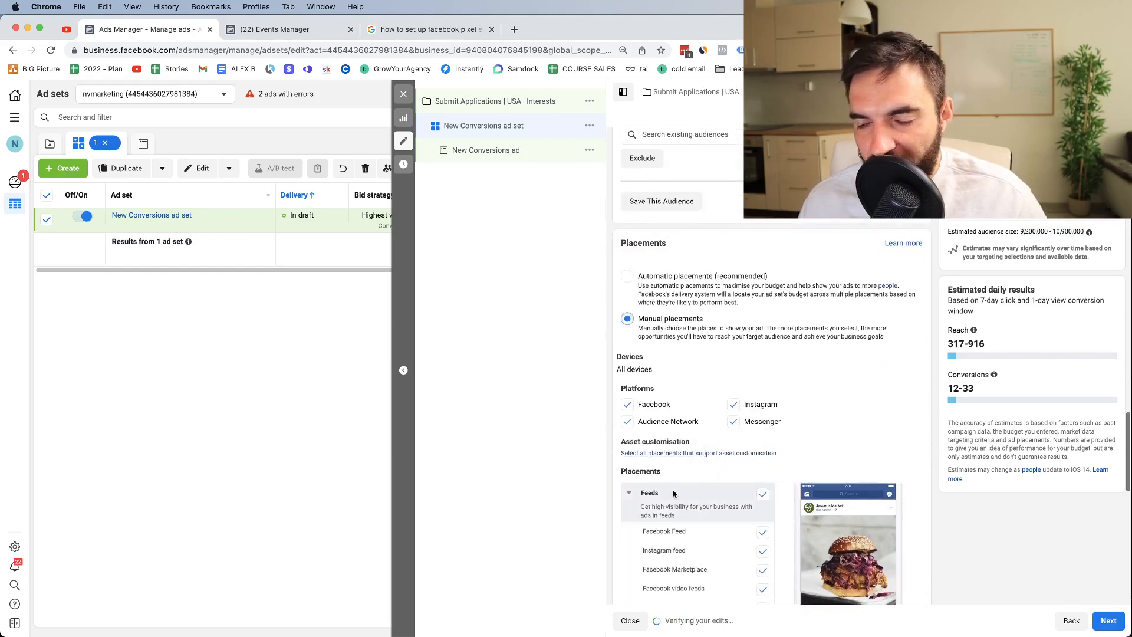
scroll(704, 487, "down", 5)
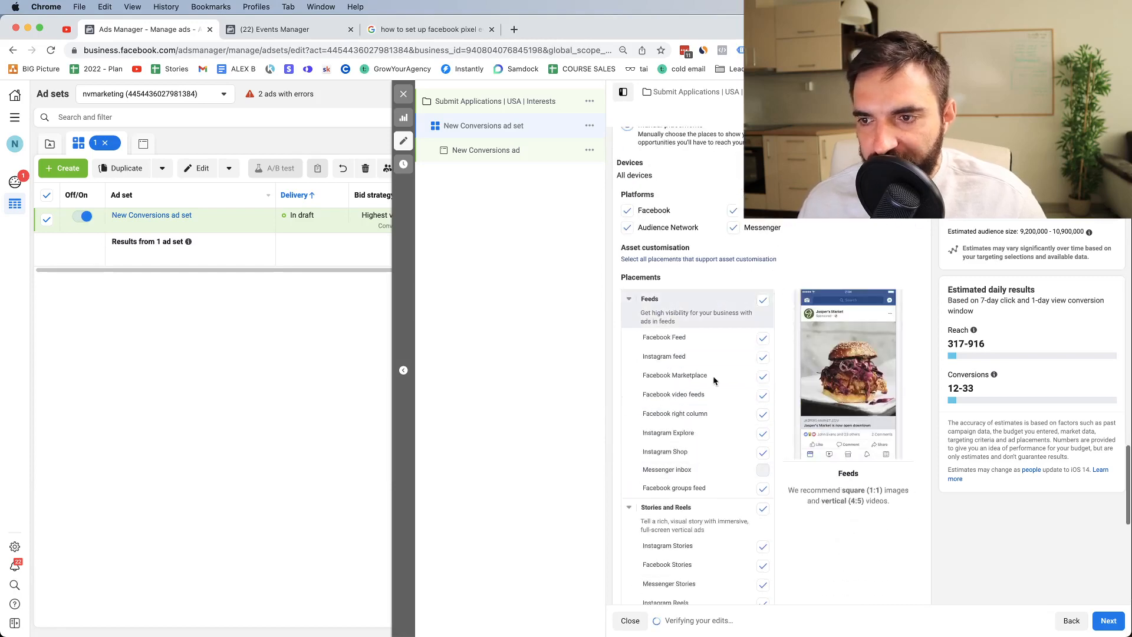
scroll(737, 472, "down", 3)
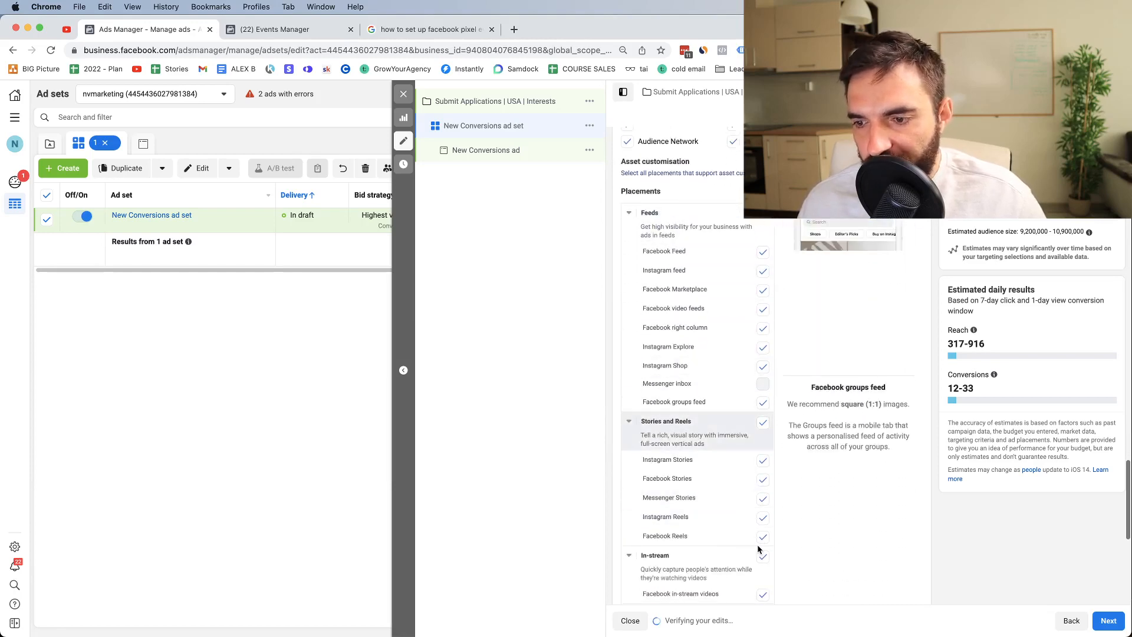
scroll(759, 549, "down", 8)
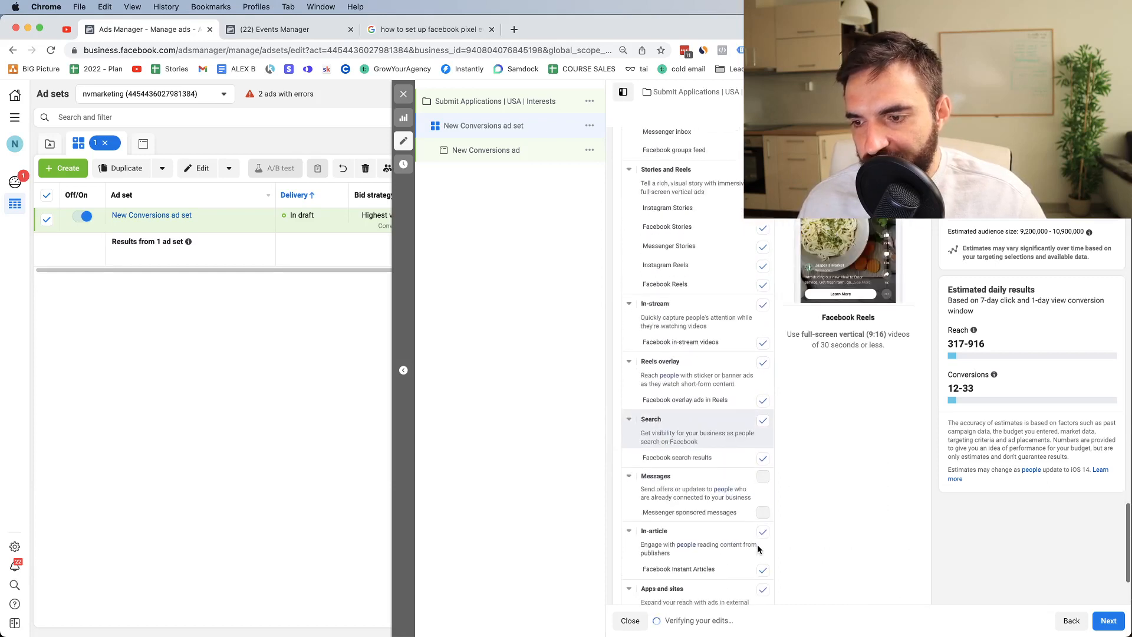
scroll(759, 549, "down", 4)
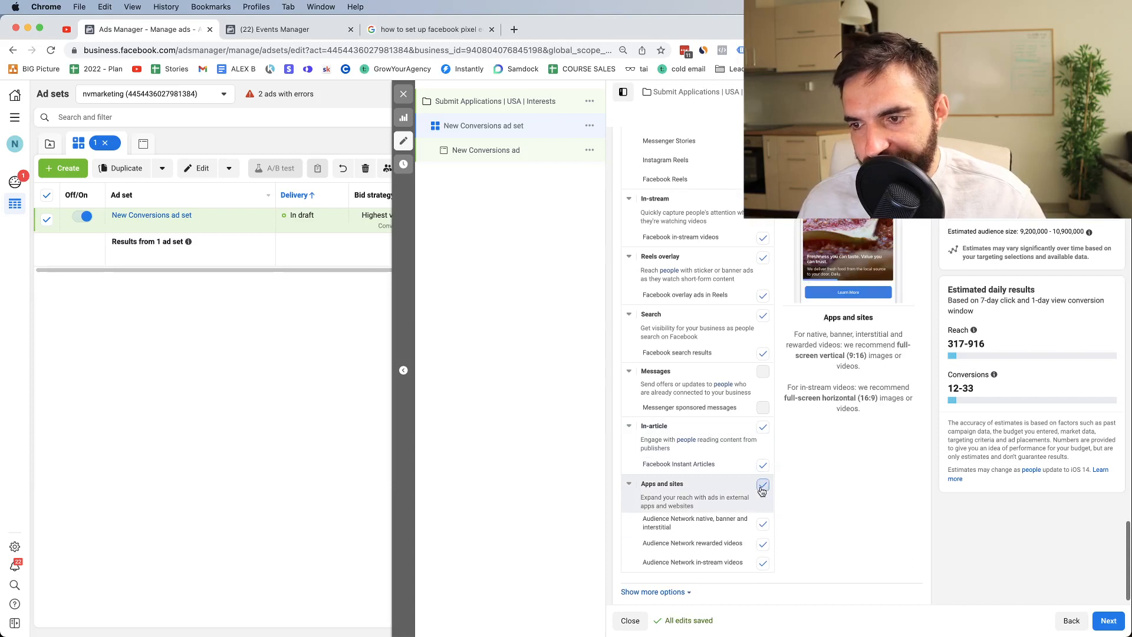
left_click(763, 484)
left_click(763, 427)
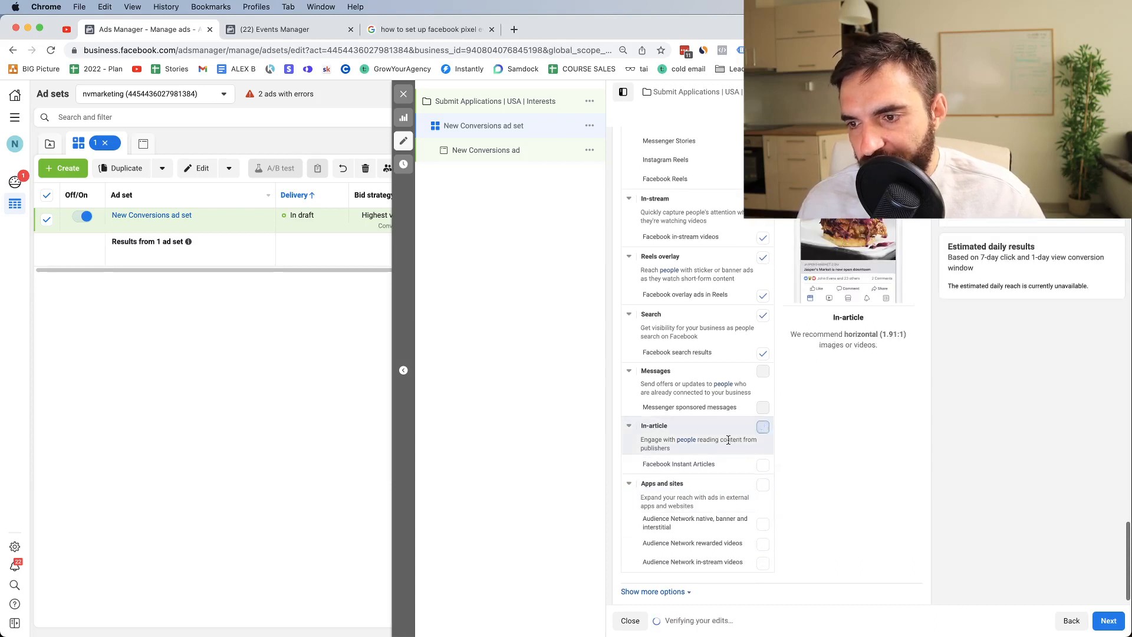
left_click(763, 316)
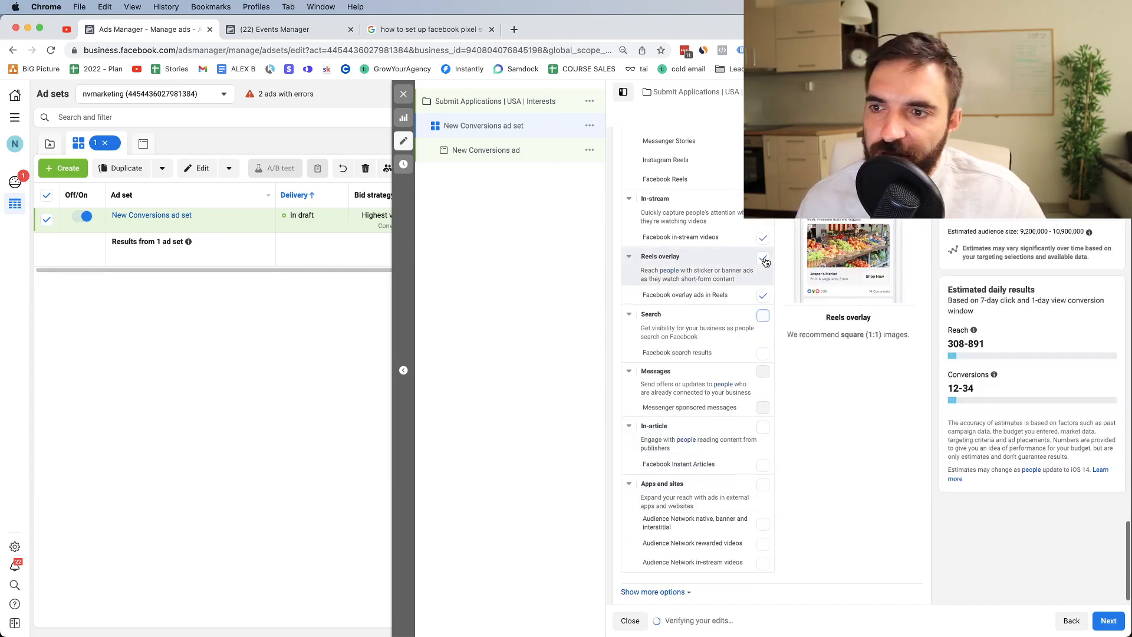
left_click(764, 259)
left_click(711, 233)
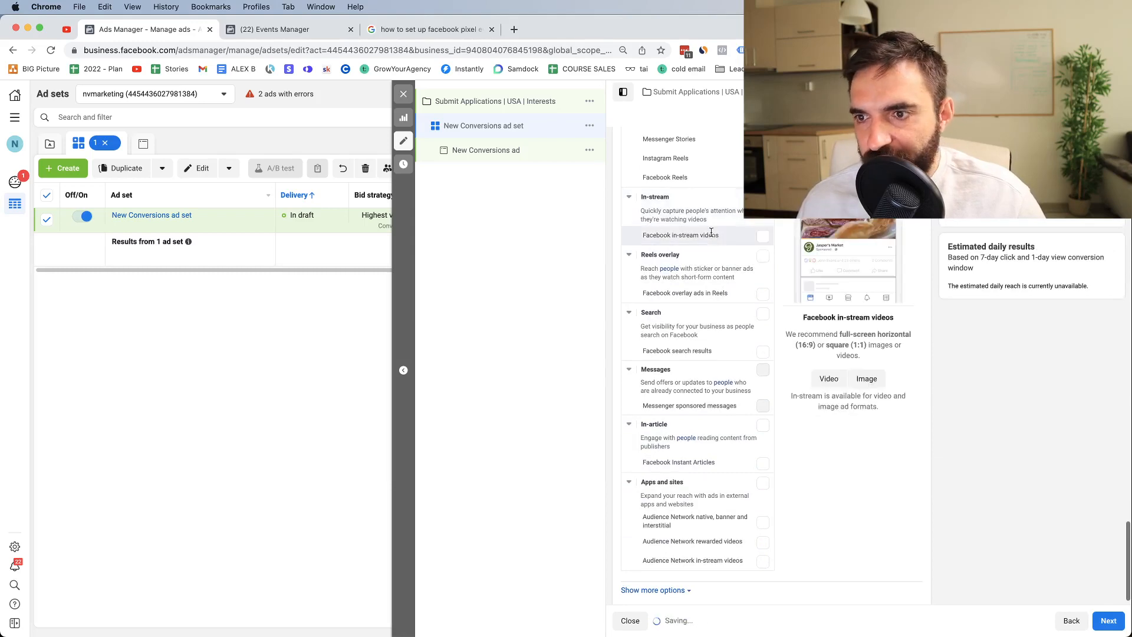
Step: Review the Feeds and Stories and Reels placements, leaving Facebook Instant Articles unchecked
scroll(707, 236, "up", 5)
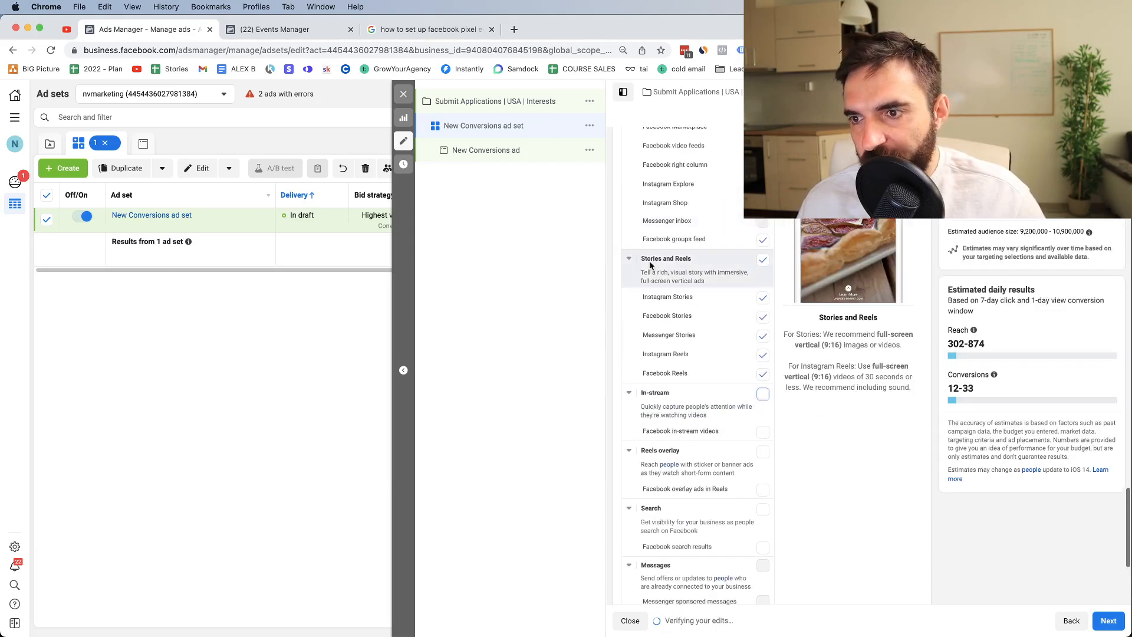
left_click_drag(640, 259, 688, 258)
scroll(704, 283, "up", 5)
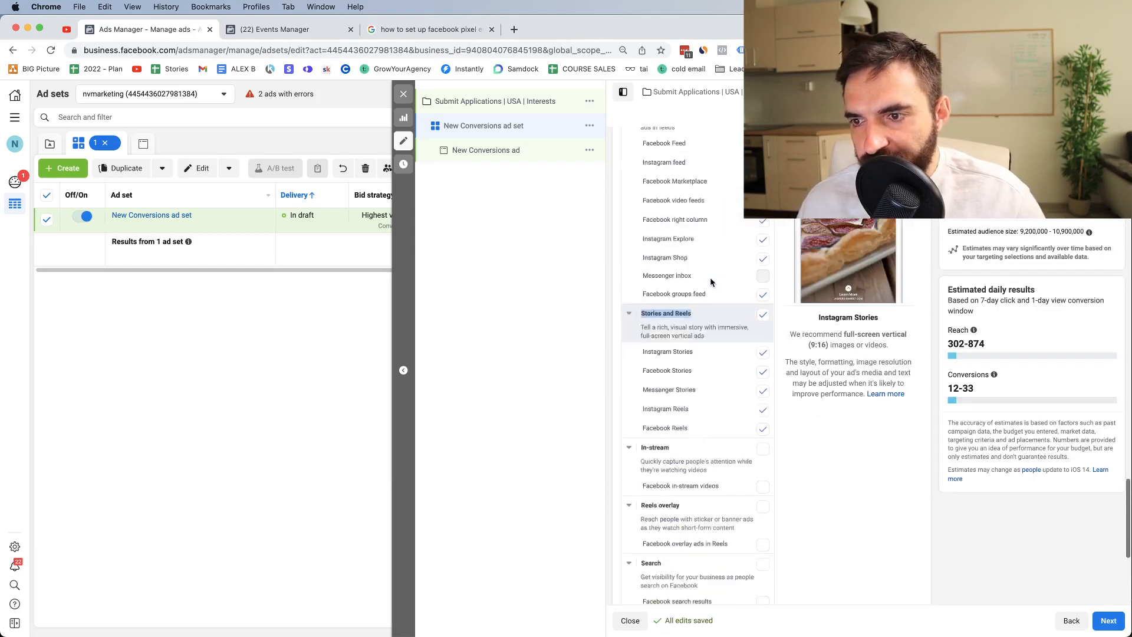
double_click(649, 244)
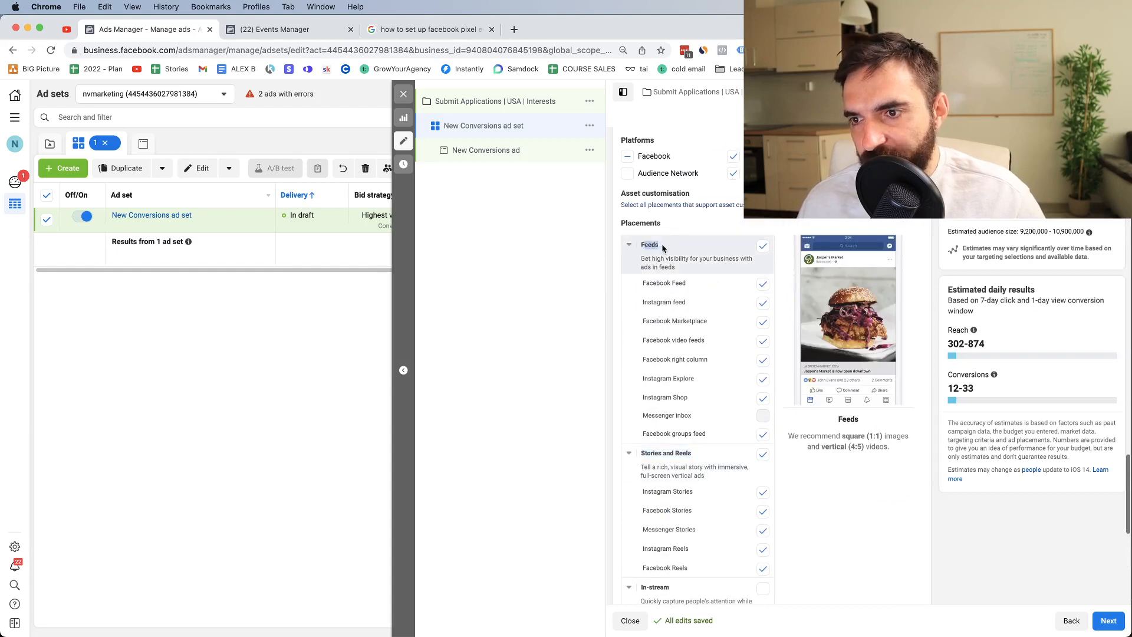
scroll(662, 242, "down", 3)
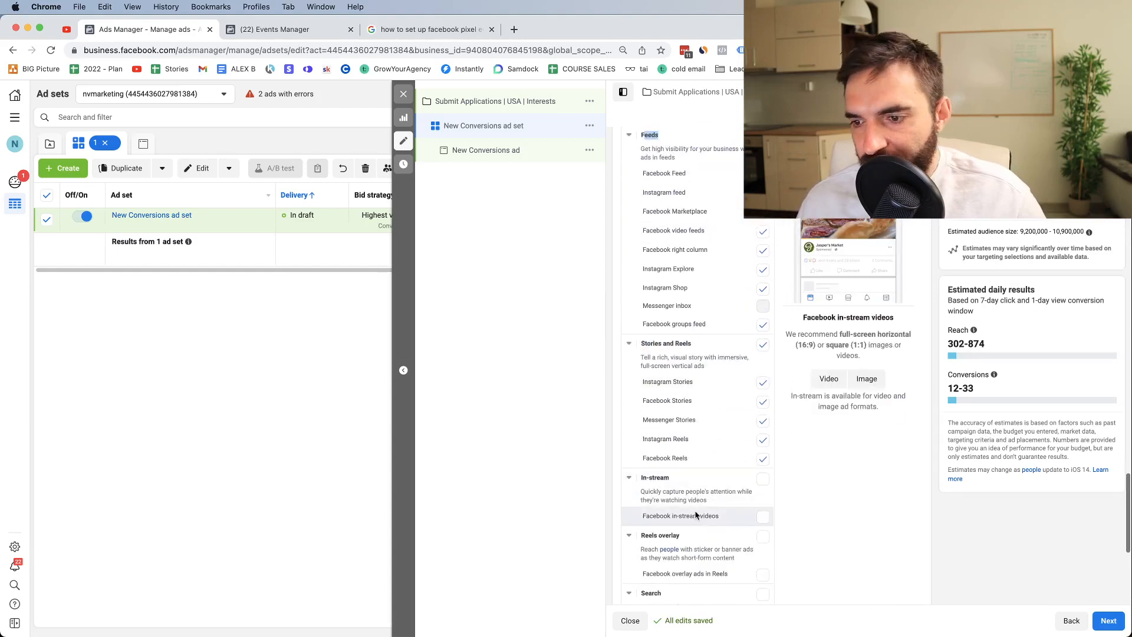
scroll(704, 523, "down", 4)
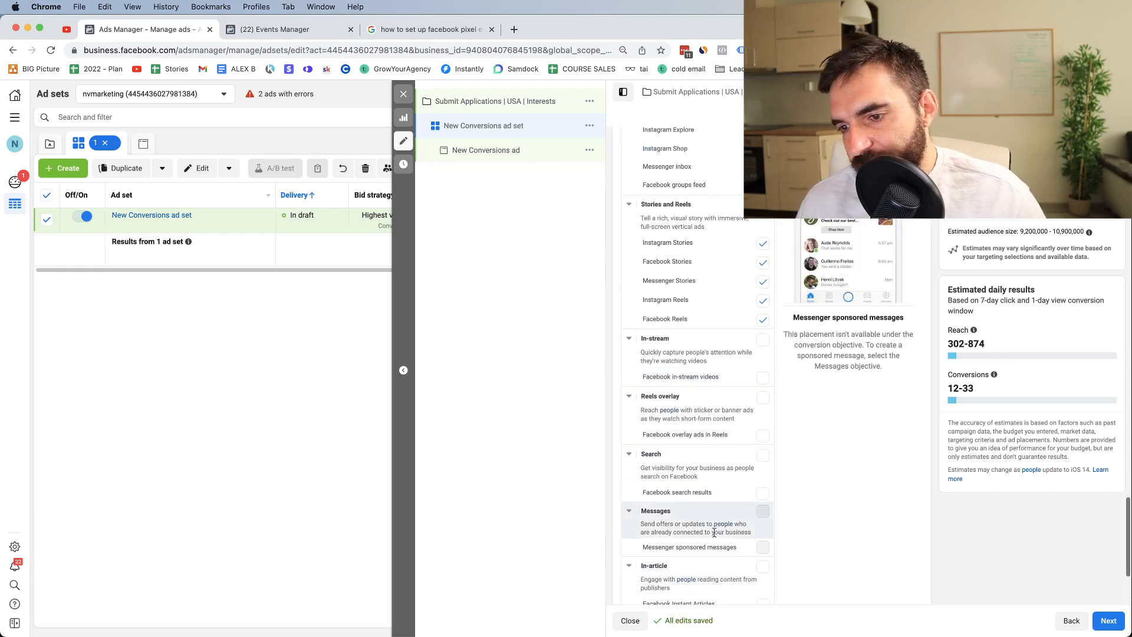
scroll(736, 577, "down", 1)
scroll(719, 548, "down", 3)
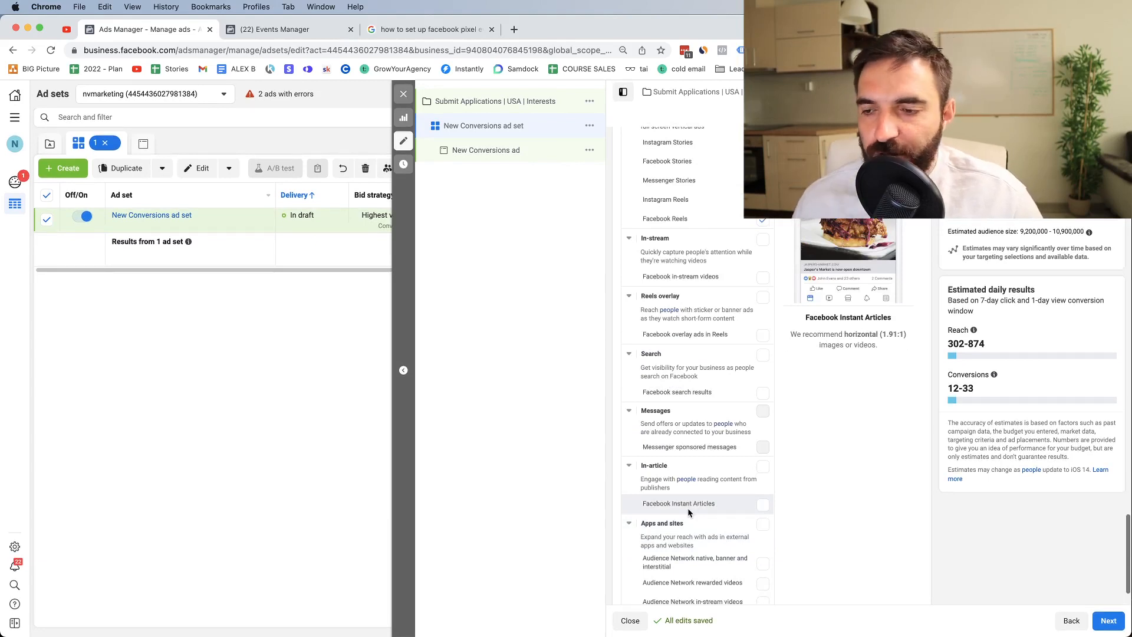
left_click(759, 507)
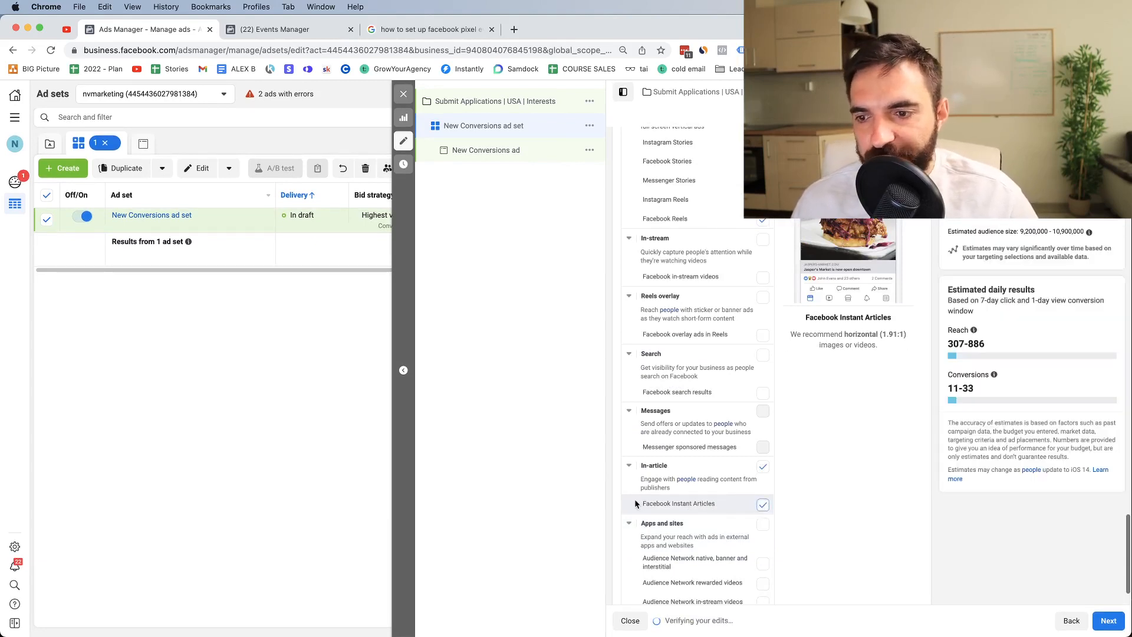
left_click(764, 508)
scroll(706, 503, "down", 2)
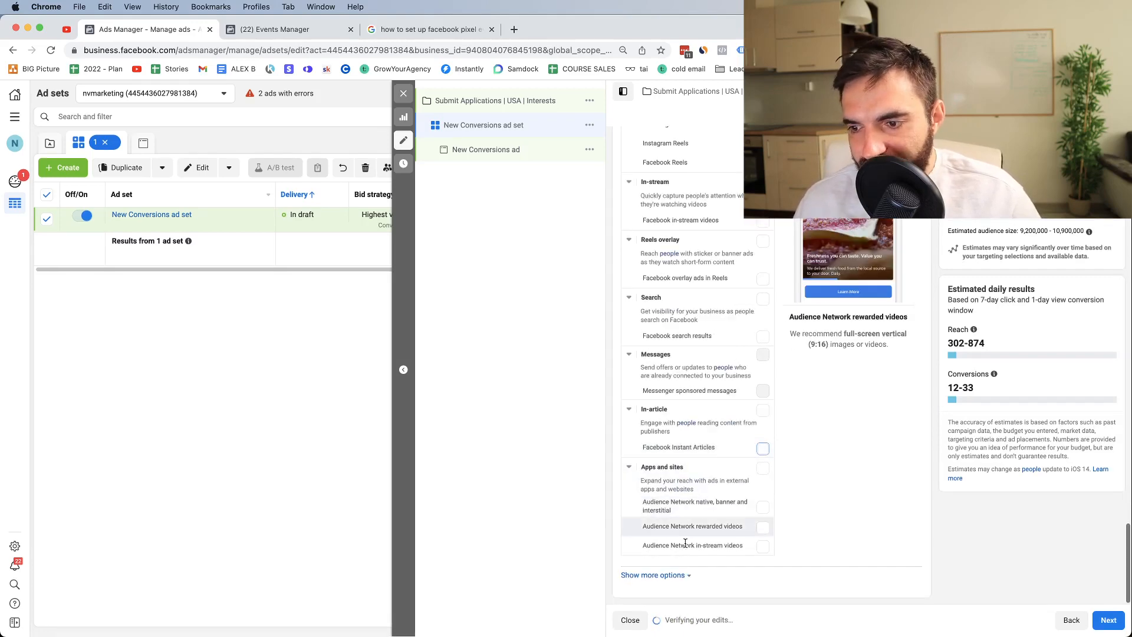
Step: Review the ad set's audience, highlighting the Karate interest in detailed targeting
scroll(732, 373, "up", 15)
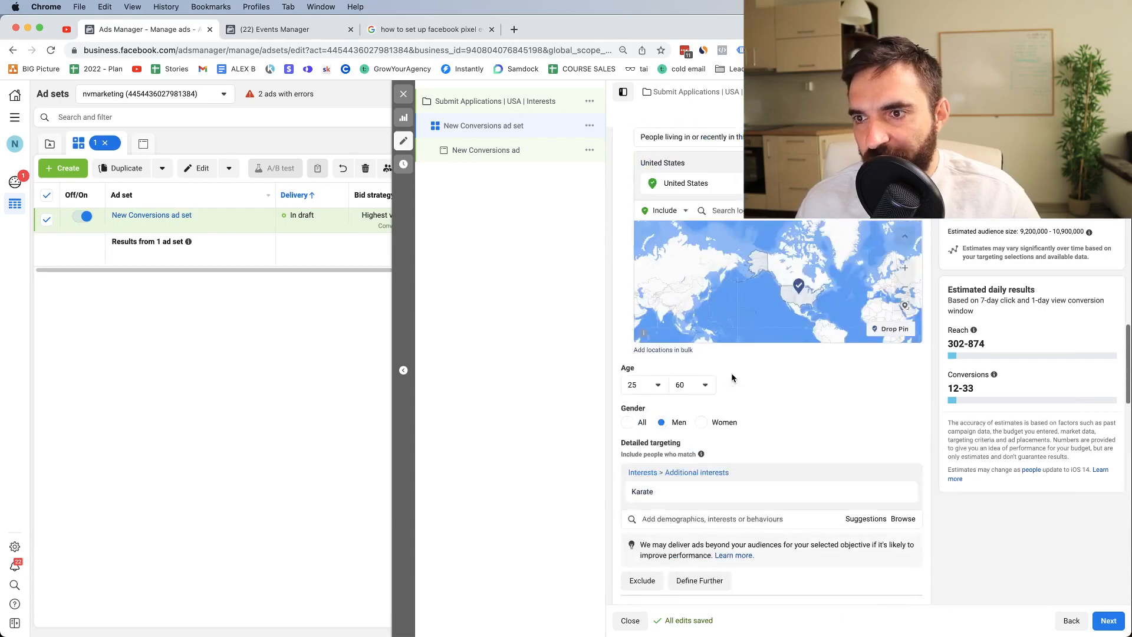
scroll(731, 373, "up", 15)
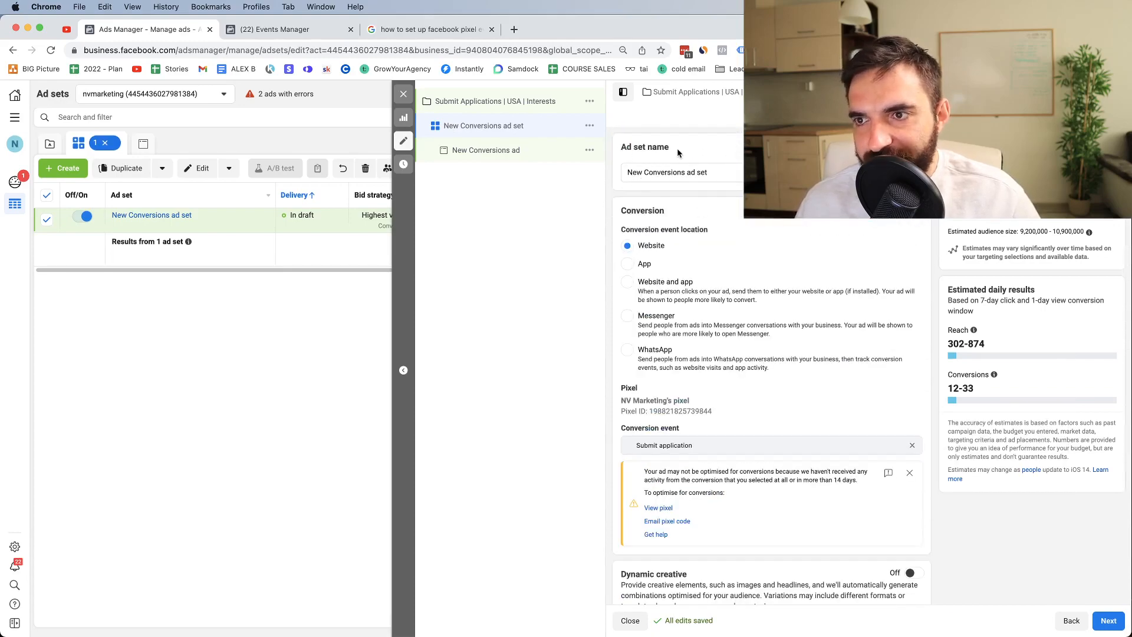
scroll(728, 287, "down", 10)
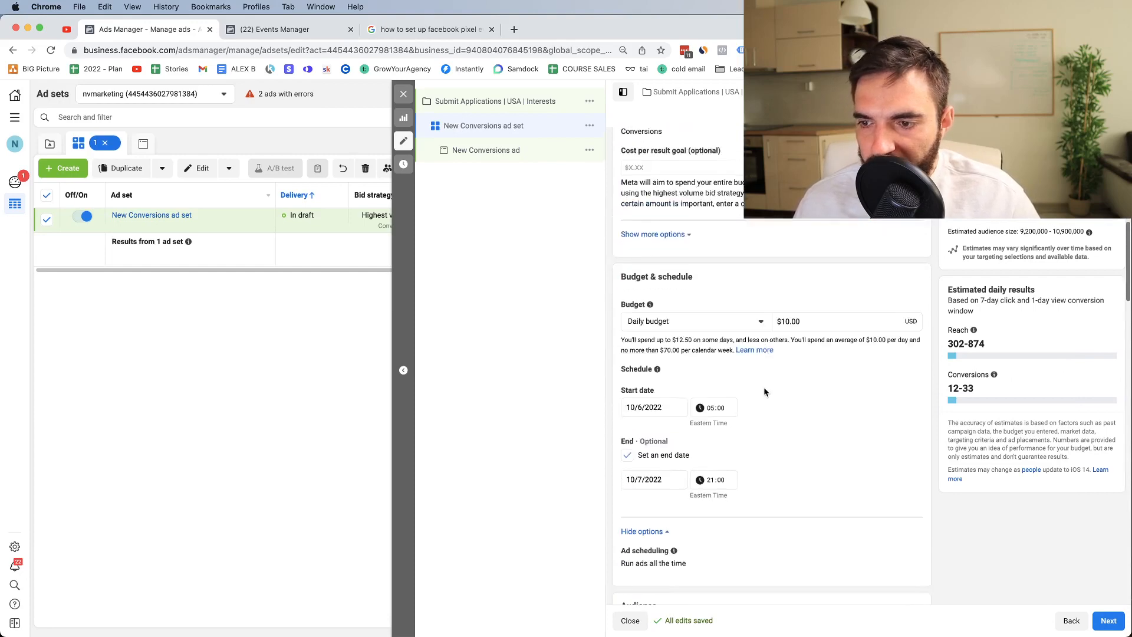
scroll(760, 487, "down", 5)
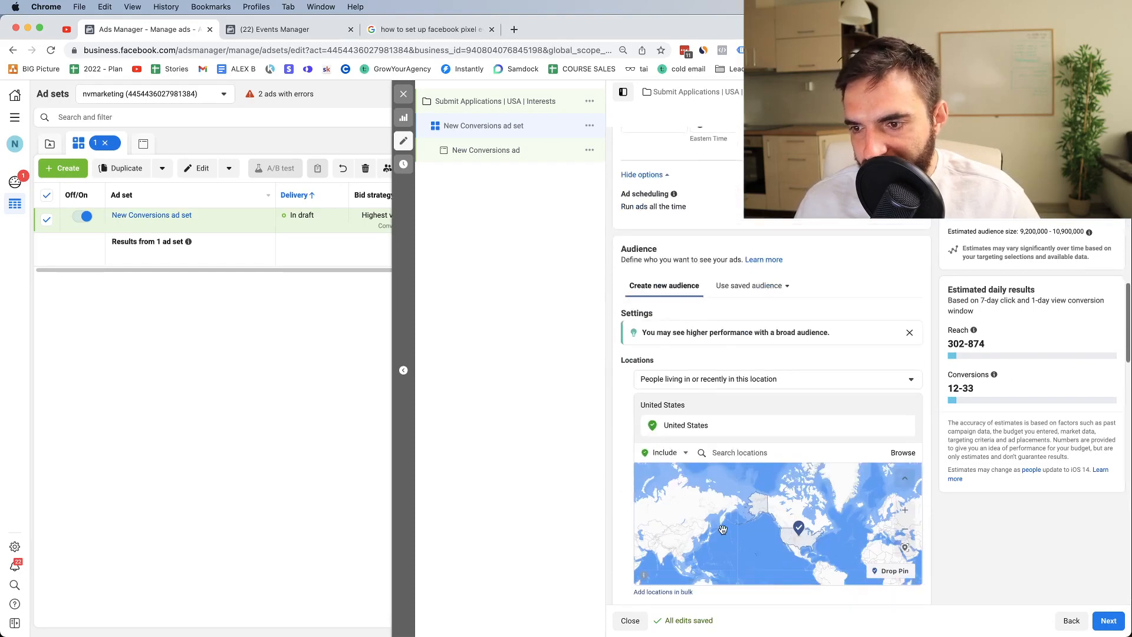
scroll(722, 528, "up", 2)
scroll(875, 531, "down", 3)
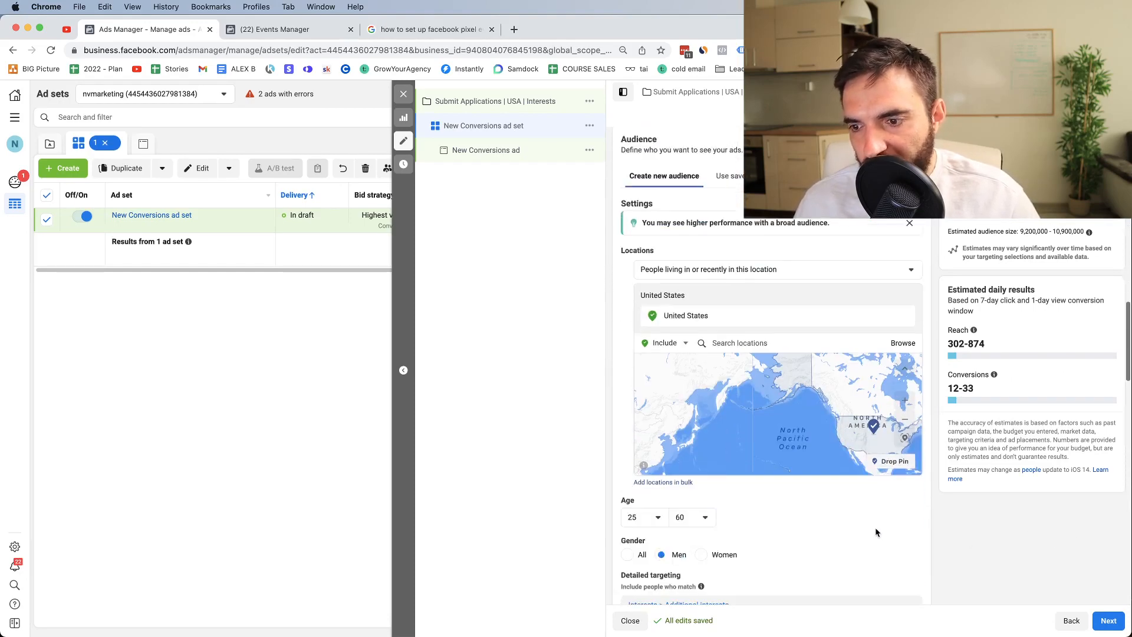
scroll(766, 532, "up", 1)
scroll(670, 536, "down", 2)
left_click_drag(687, 579, 637, 575)
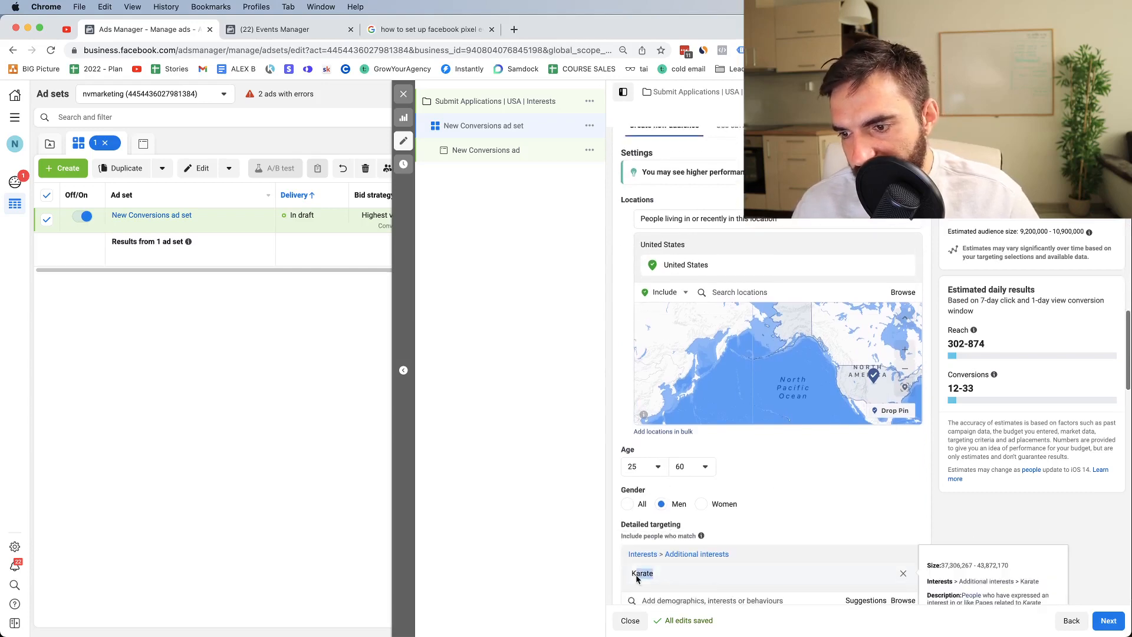
Step: Replace the 'New Conversions ad set' name, typing 'Male | Karate | 25 -'
scroll(681, 155, "up", 7)
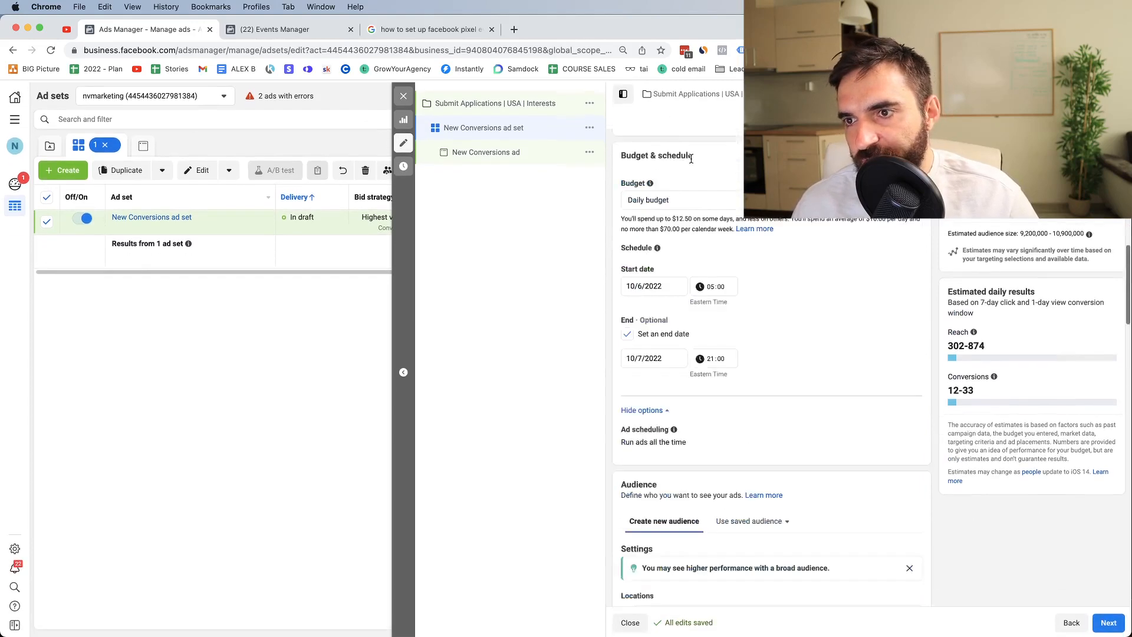
scroll(696, 164, "up", 5)
double_click(677, 171)
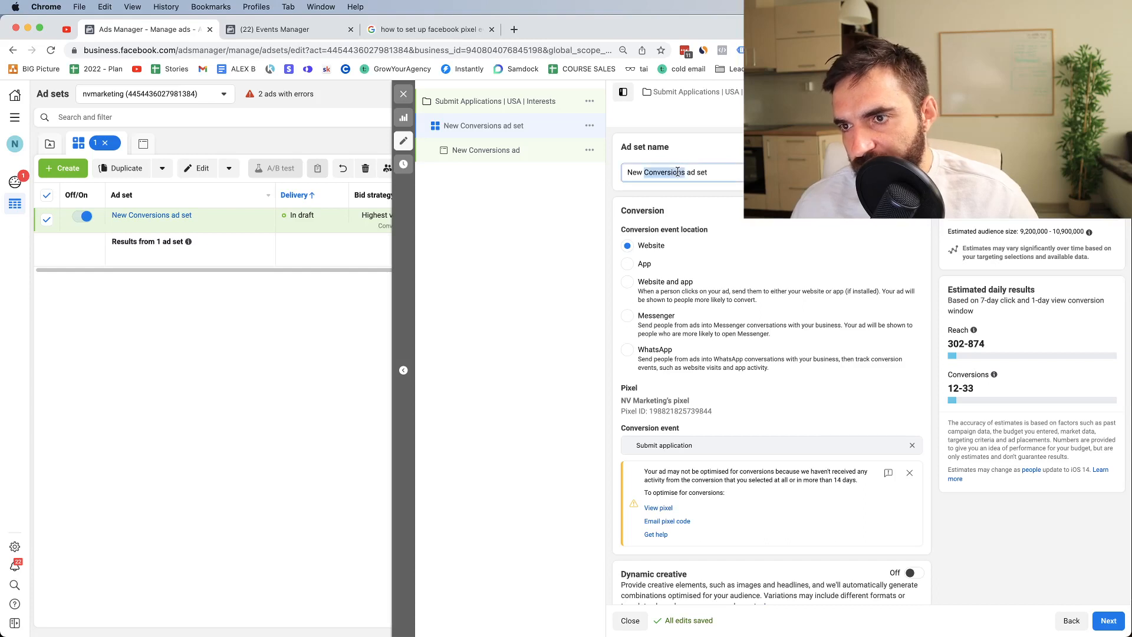
key("super+a")
key("BackSpace")
type("Male ")
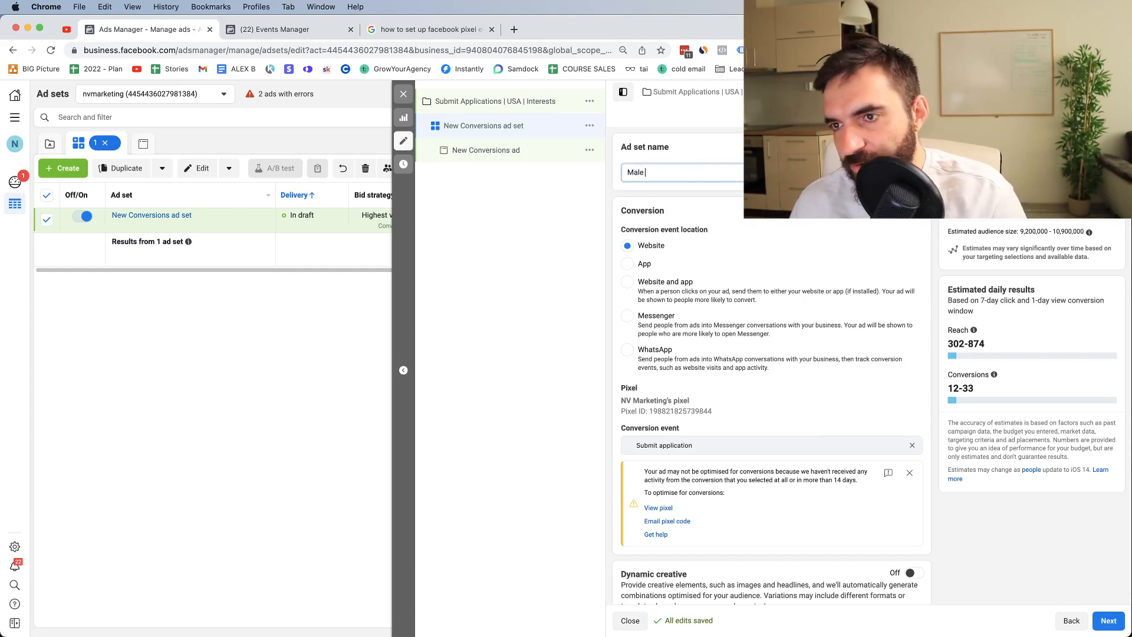
type("| Karate | Karate")
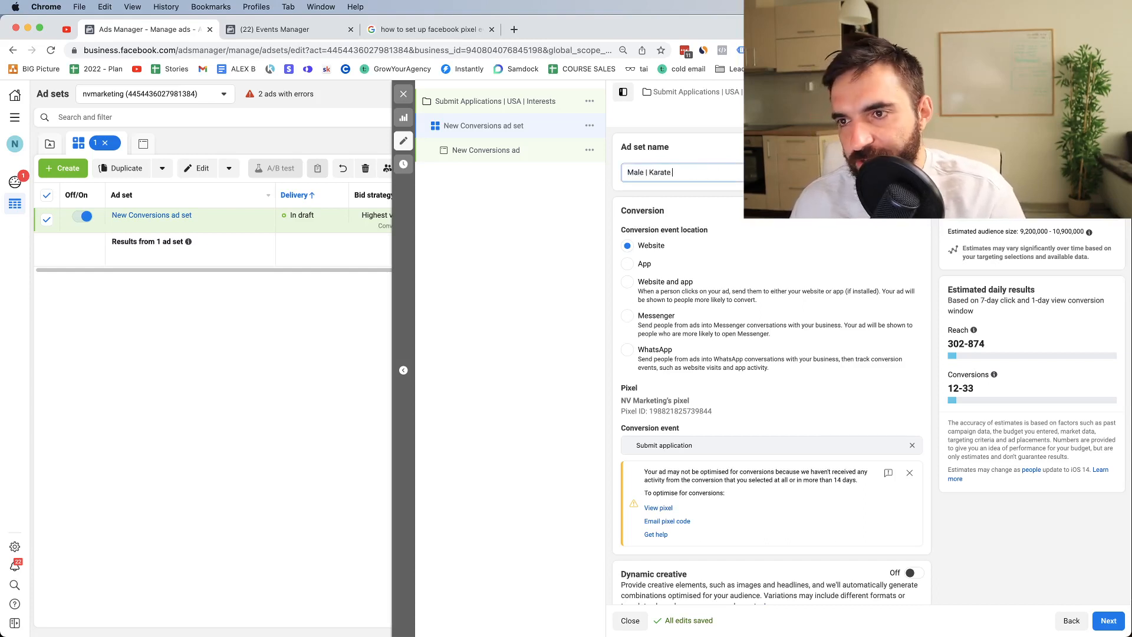
type(" 25 - 60")
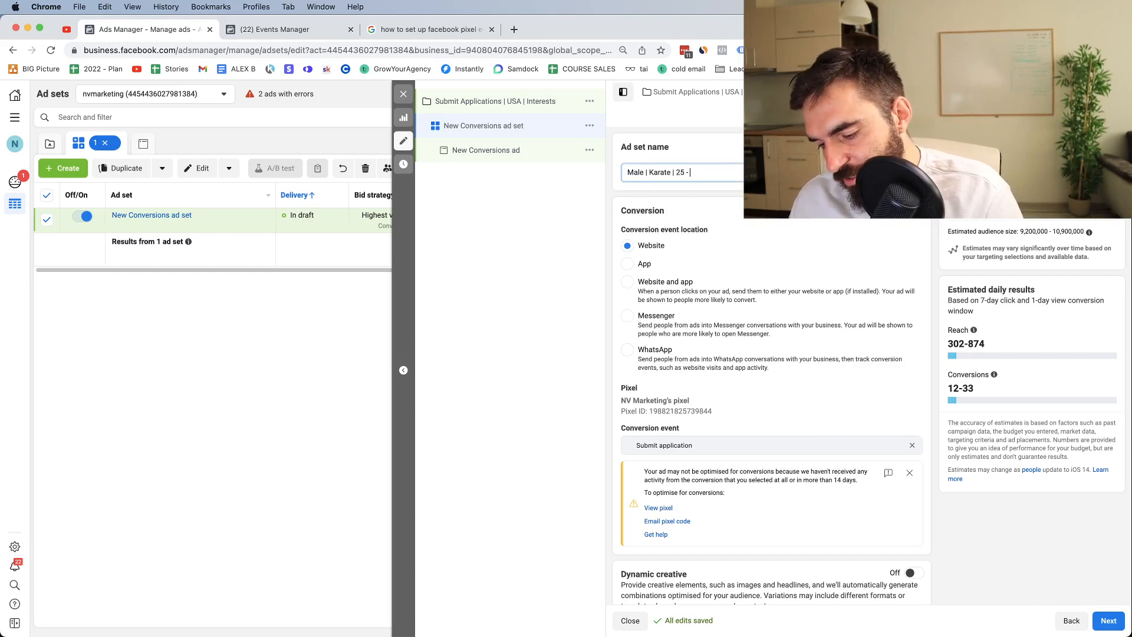
Step: Continue to the ad and rename it '#1.'
left_click(1116, 624)
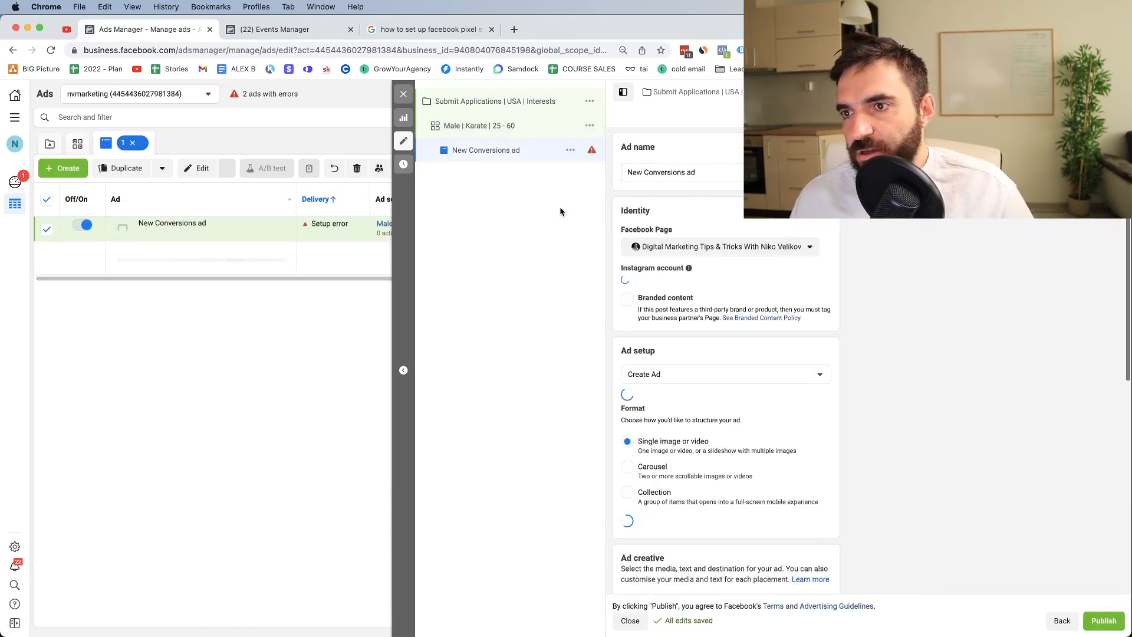
triple_click(651, 172)
key("BackSpace")
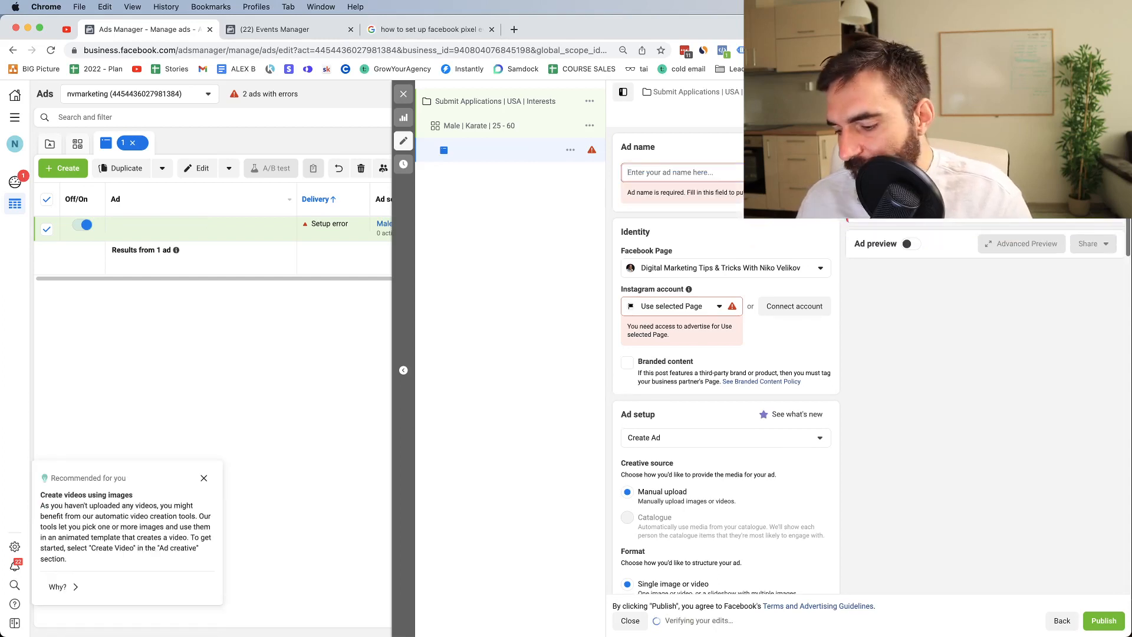
type("#1.")
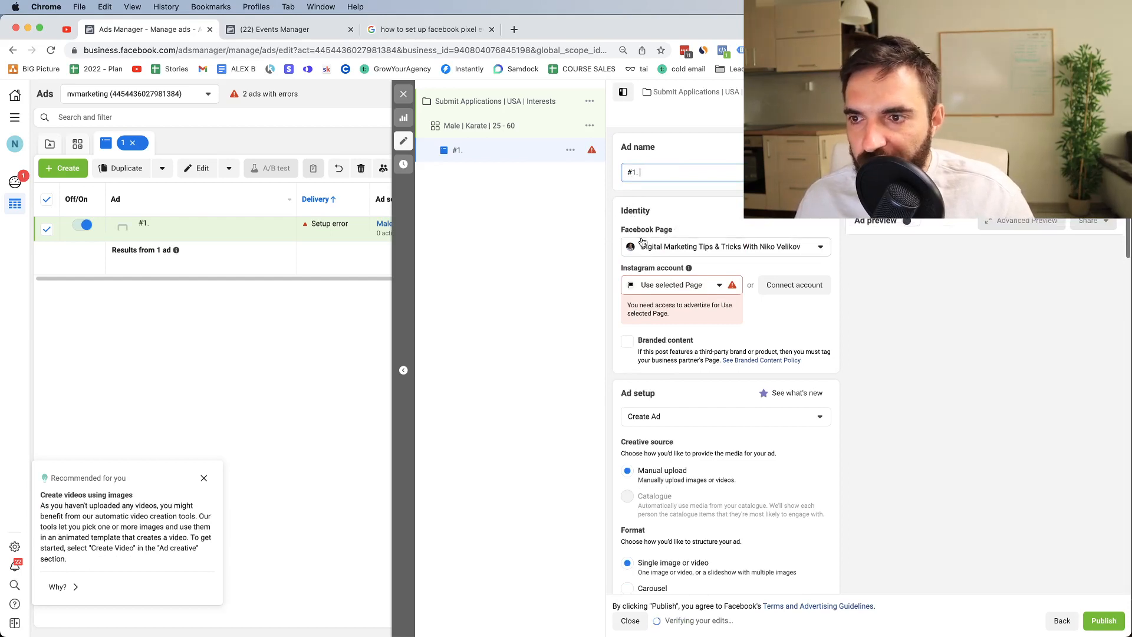
Step: Turn on Ad preview, keep the current Facebook Page and Create Ad setup
left_click(911, 221)
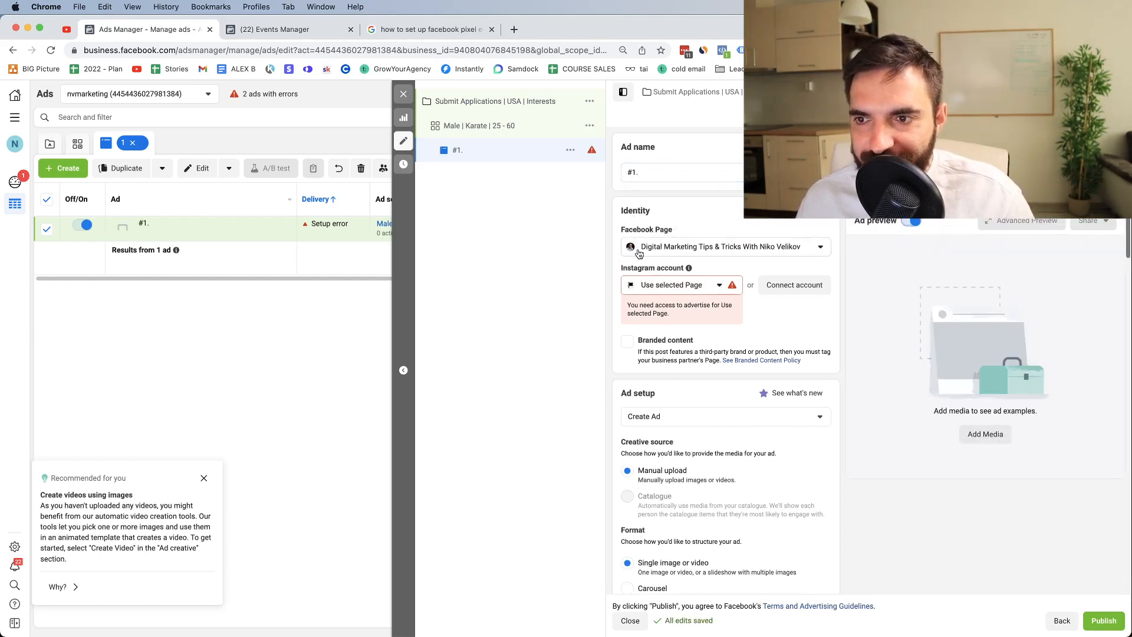
left_click(661, 251)
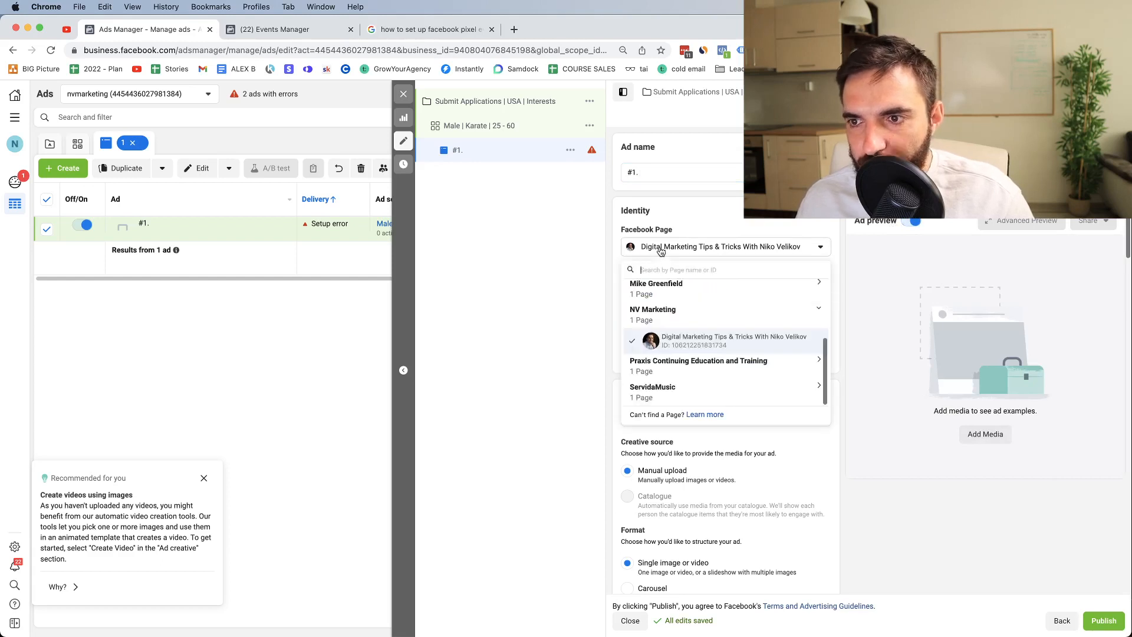
left_click(663, 348)
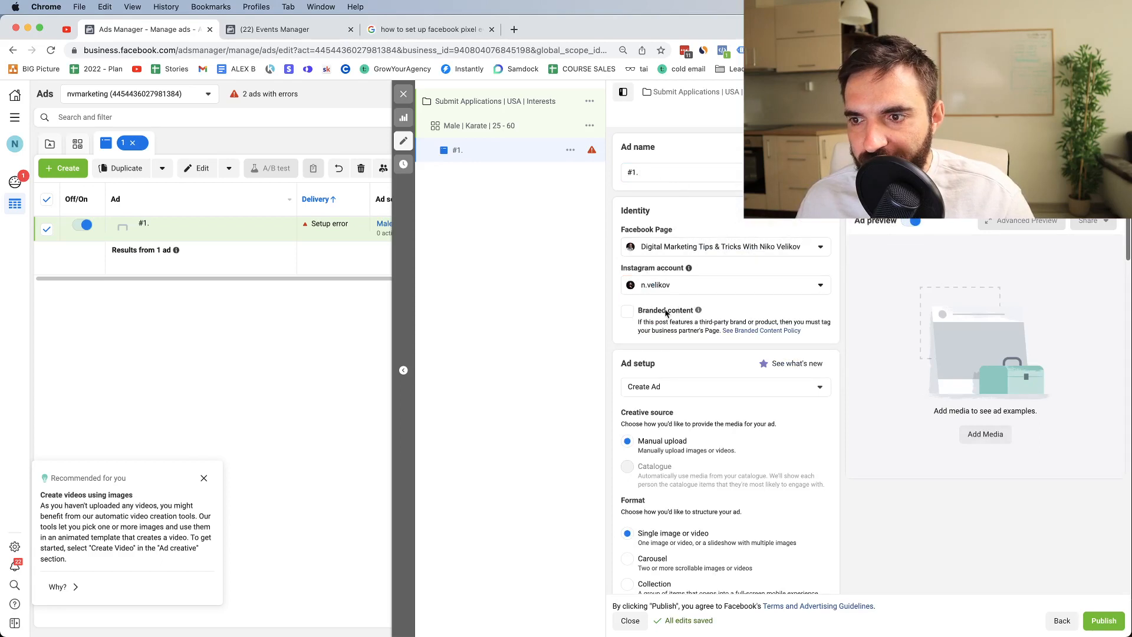
left_click(652, 388)
left_click(652, 388)
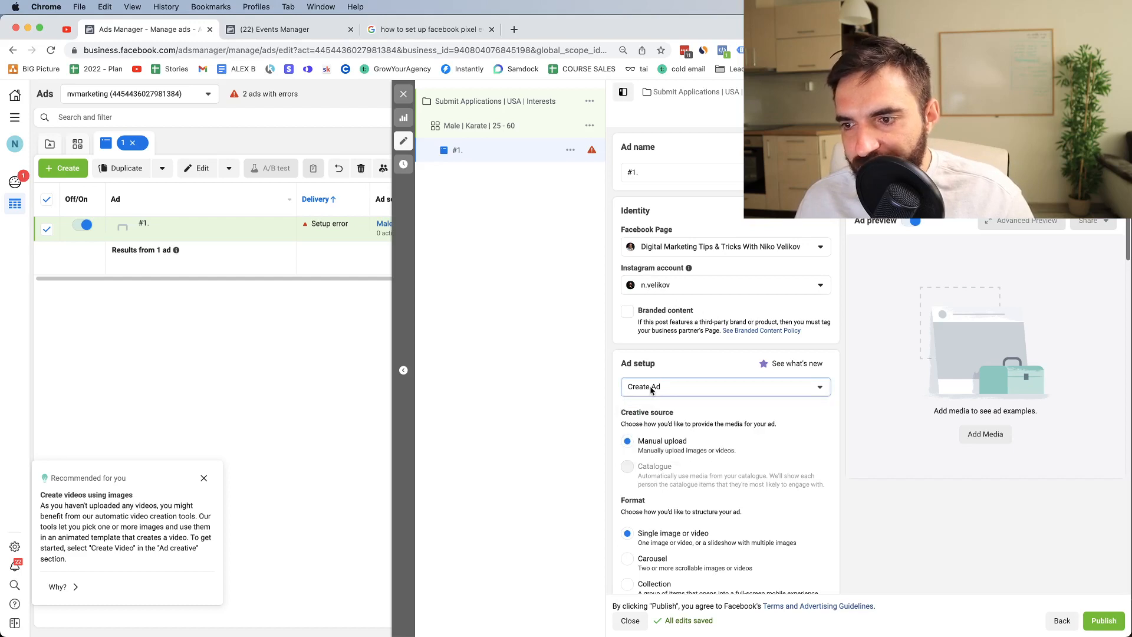
left_click(652, 388)
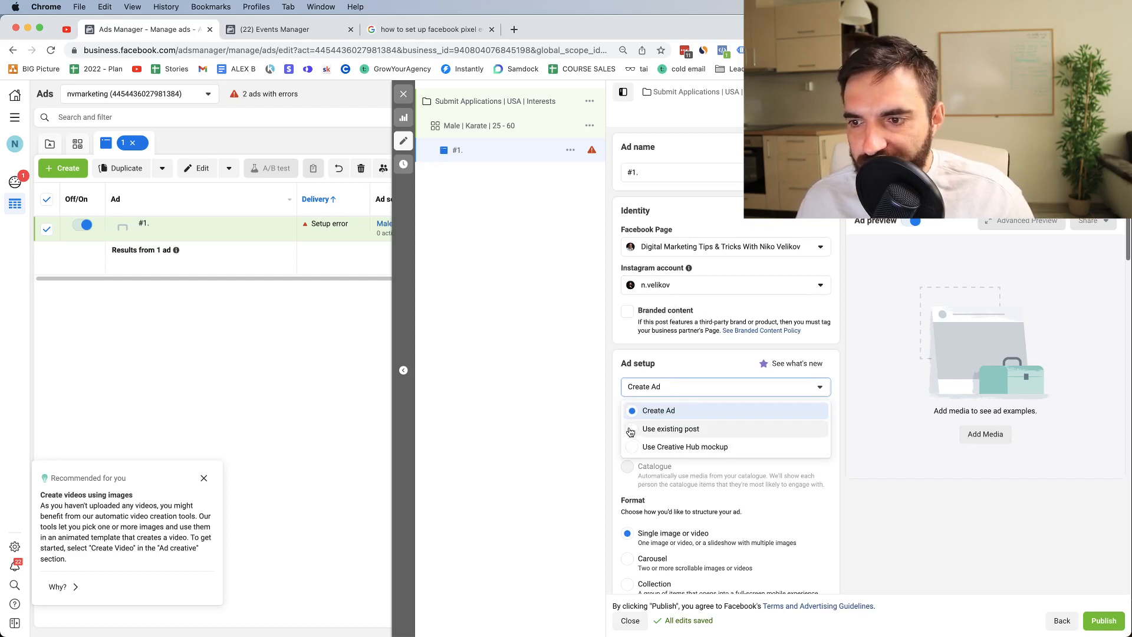
left_click(666, 417)
scroll(644, 391, "down", 5)
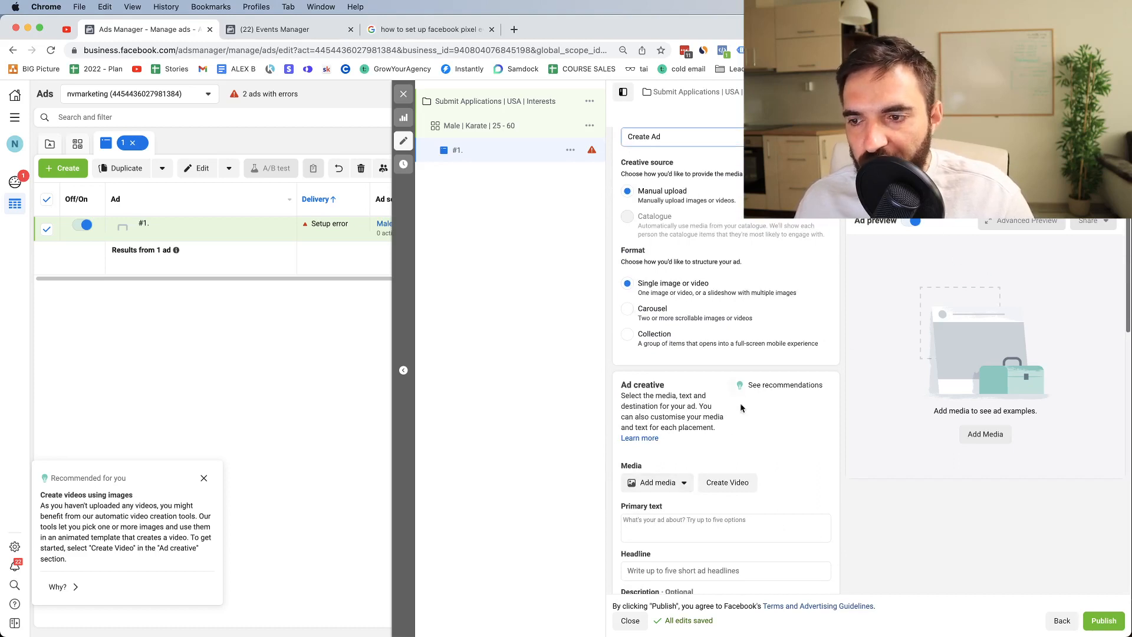
Step: Add the image untitled_105 as the ad's media
left_click(661, 492)
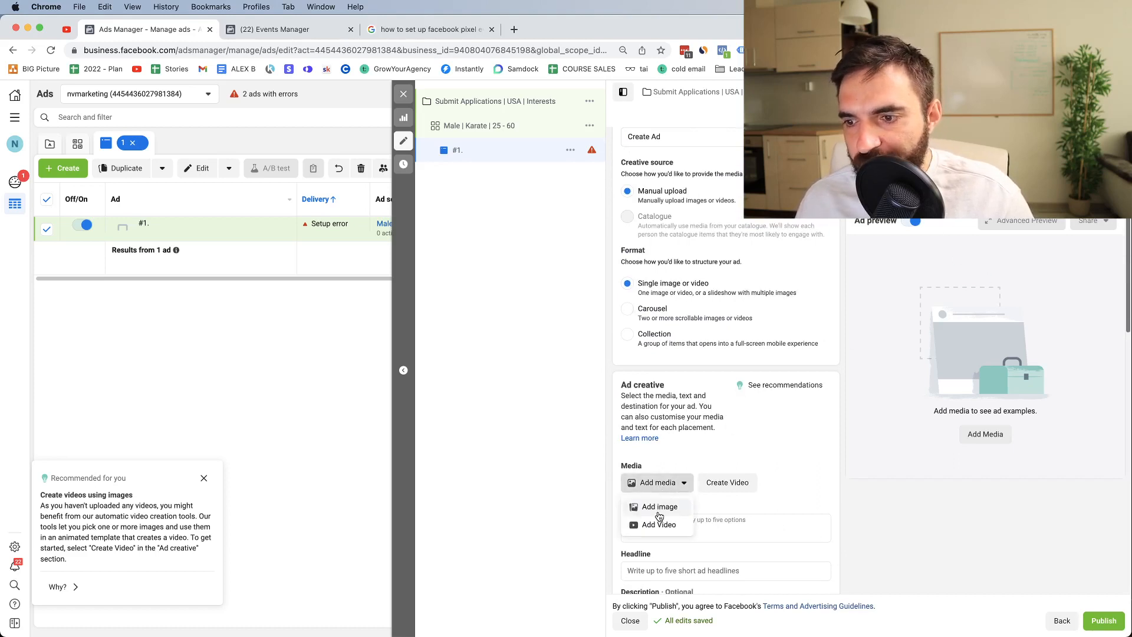
left_click(659, 509)
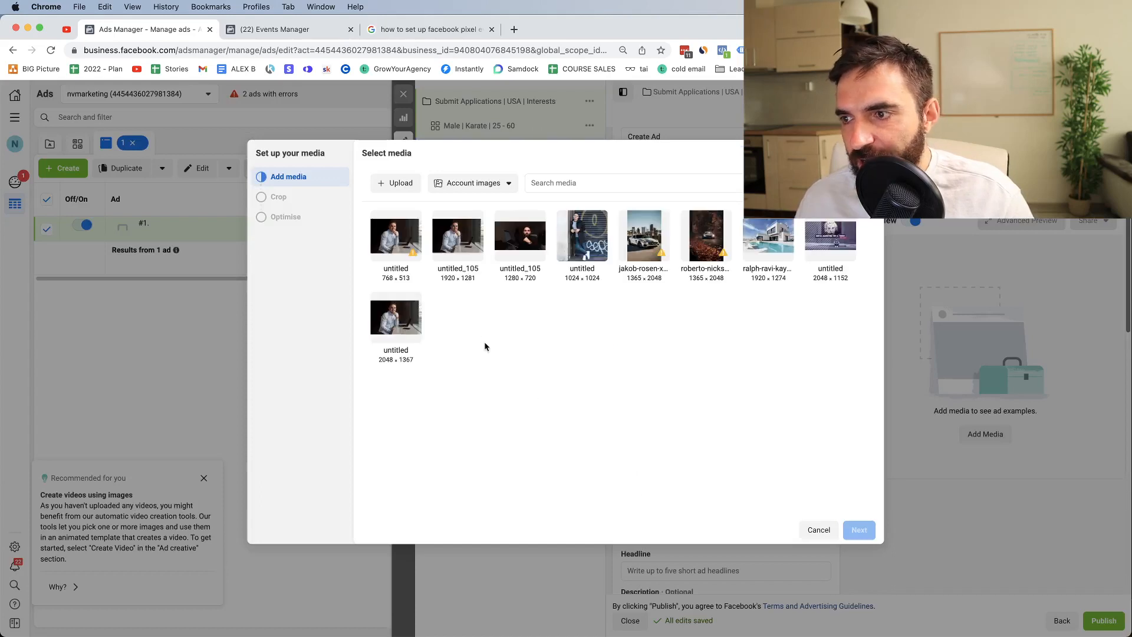
left_click(505, 236)
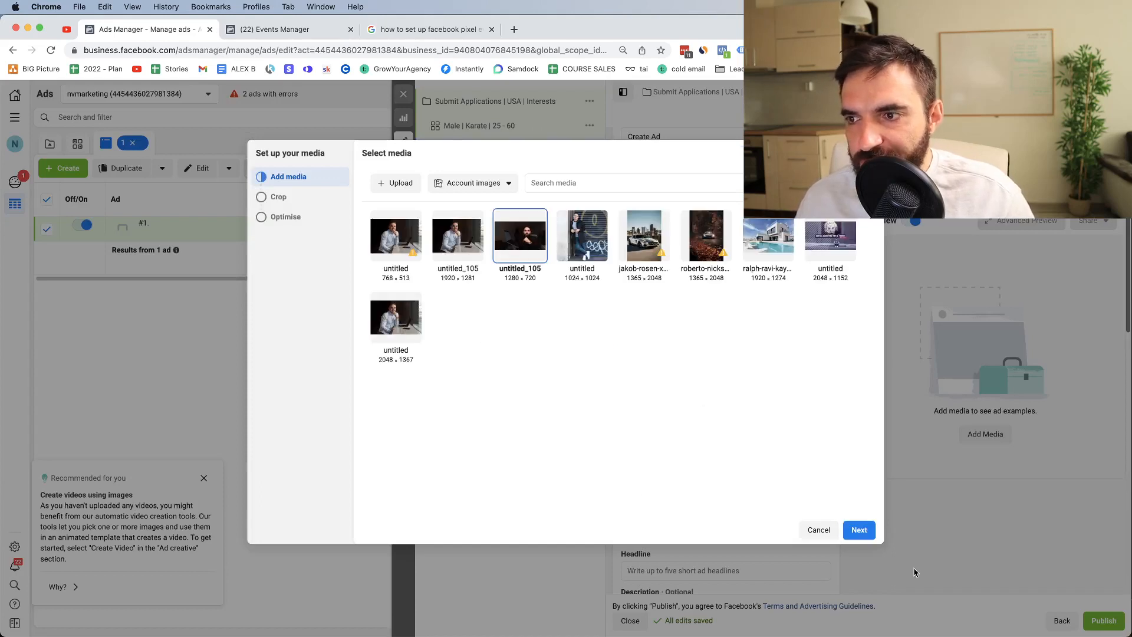
left_click(859, 529)
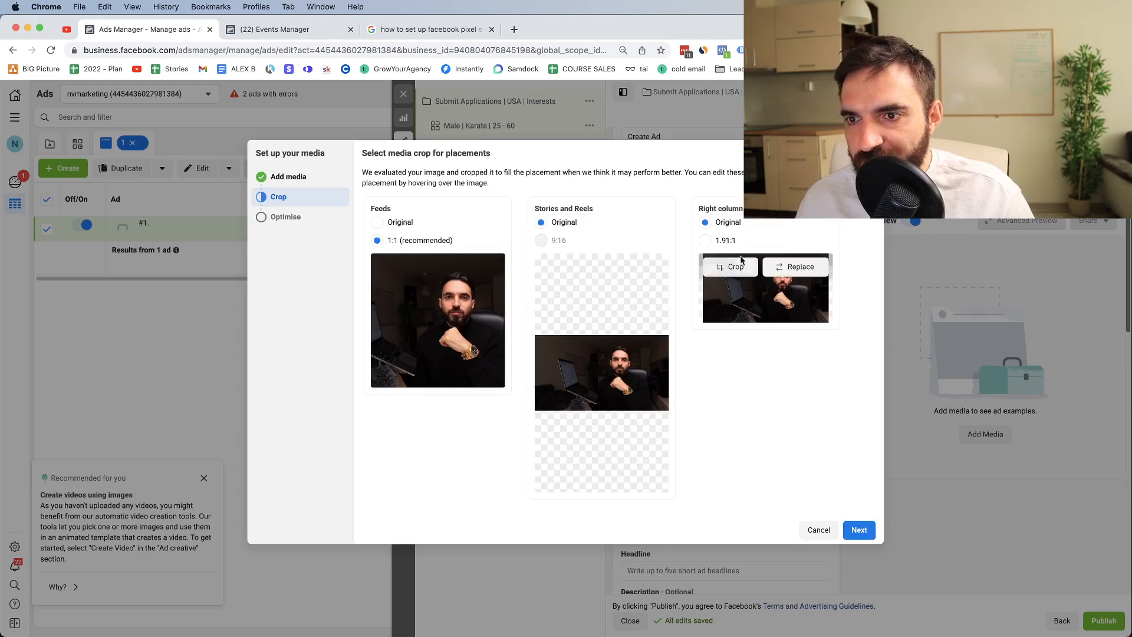
Step: Shift the Feeds crop left, crop Right column to 1.91:1, and untick enhancements
left_click(409, 266)
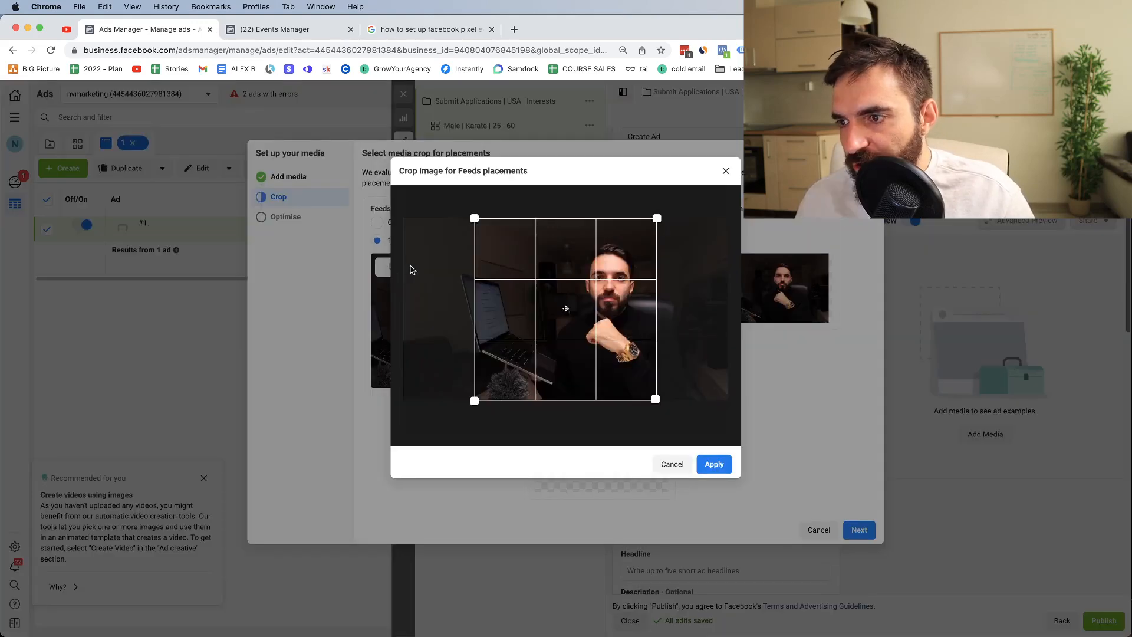
left_click_drag(540, 303, 520, 302)
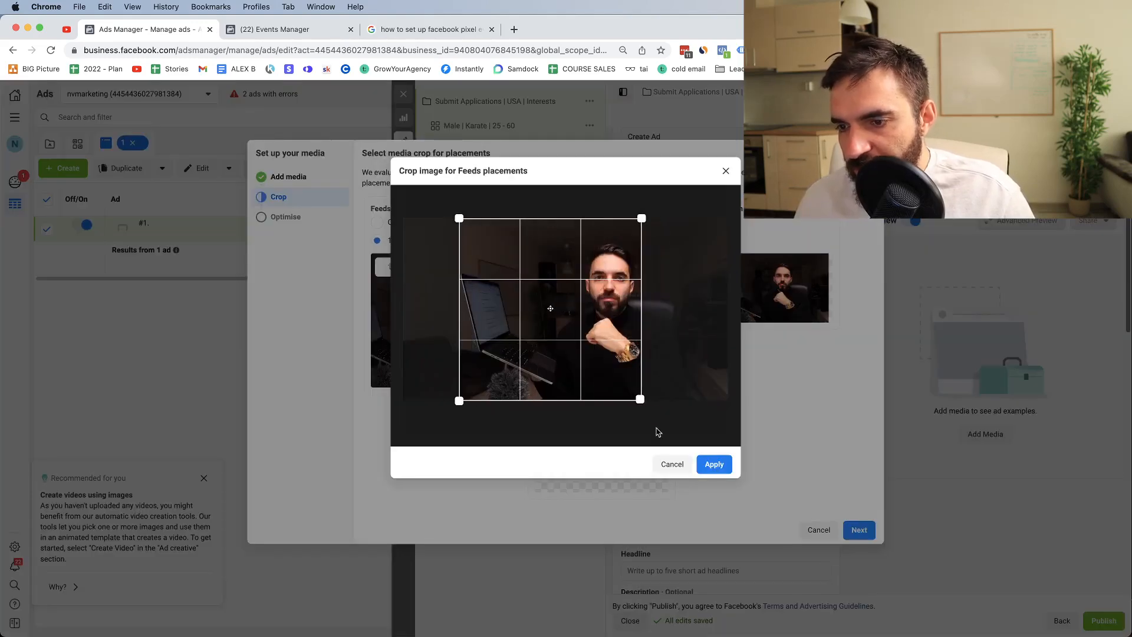
left_click(714, 464)
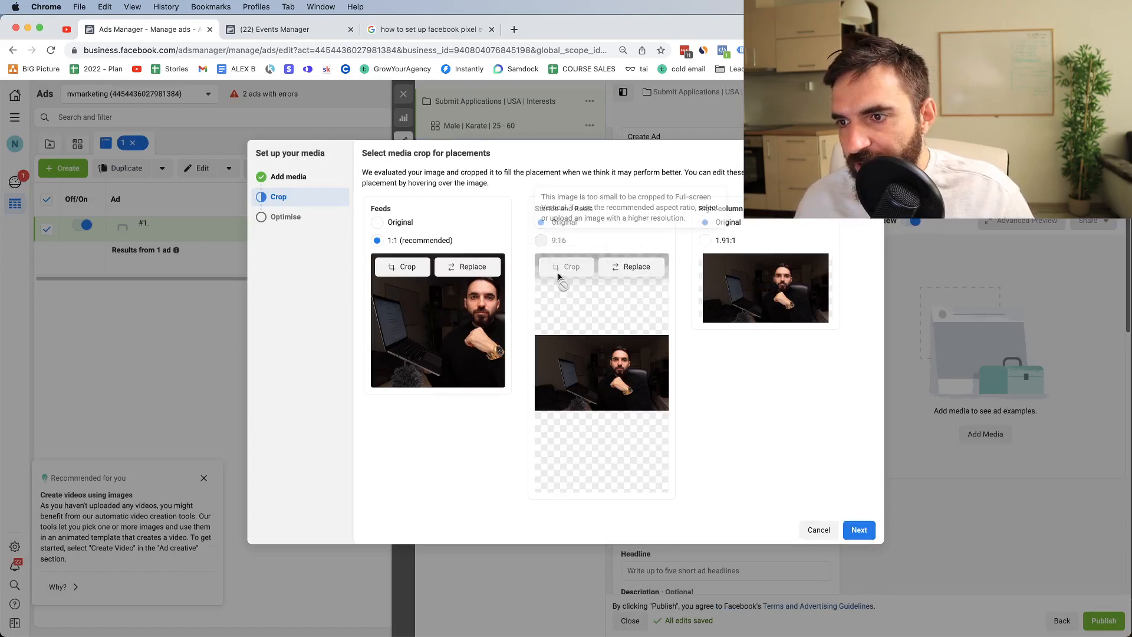
left_click(704, 240)
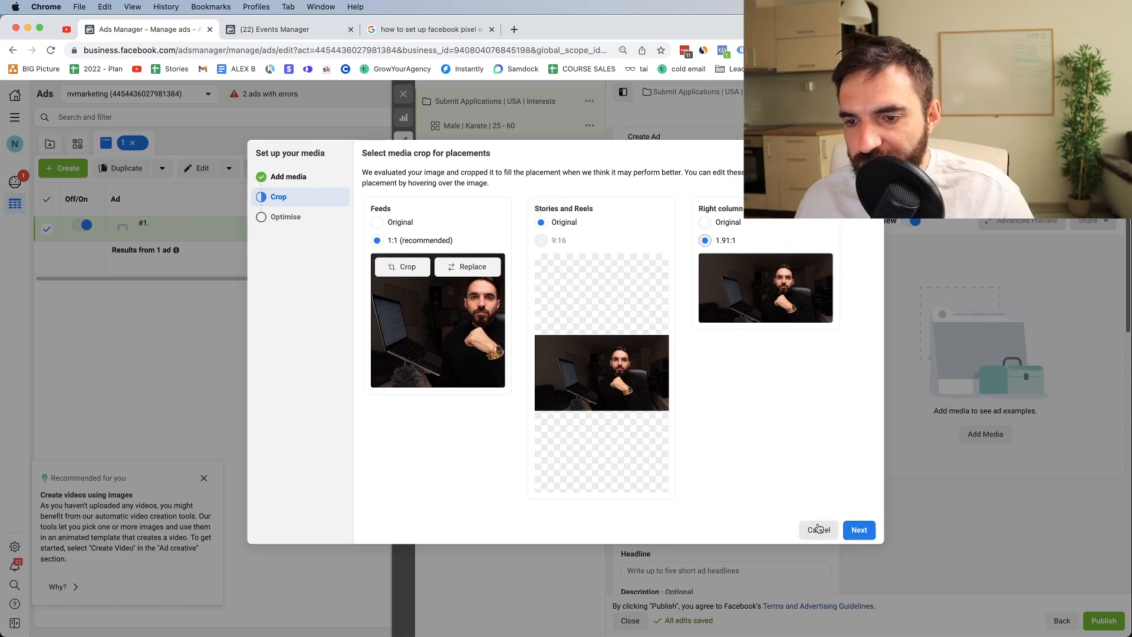
left_click(859, 529)
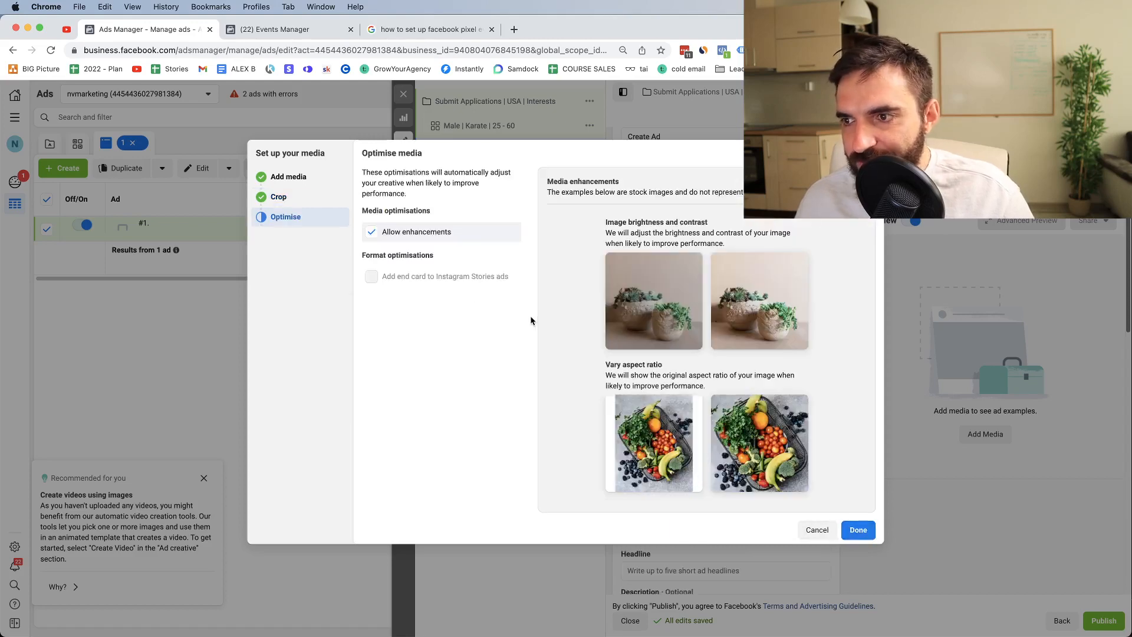
left_click(371, 233)
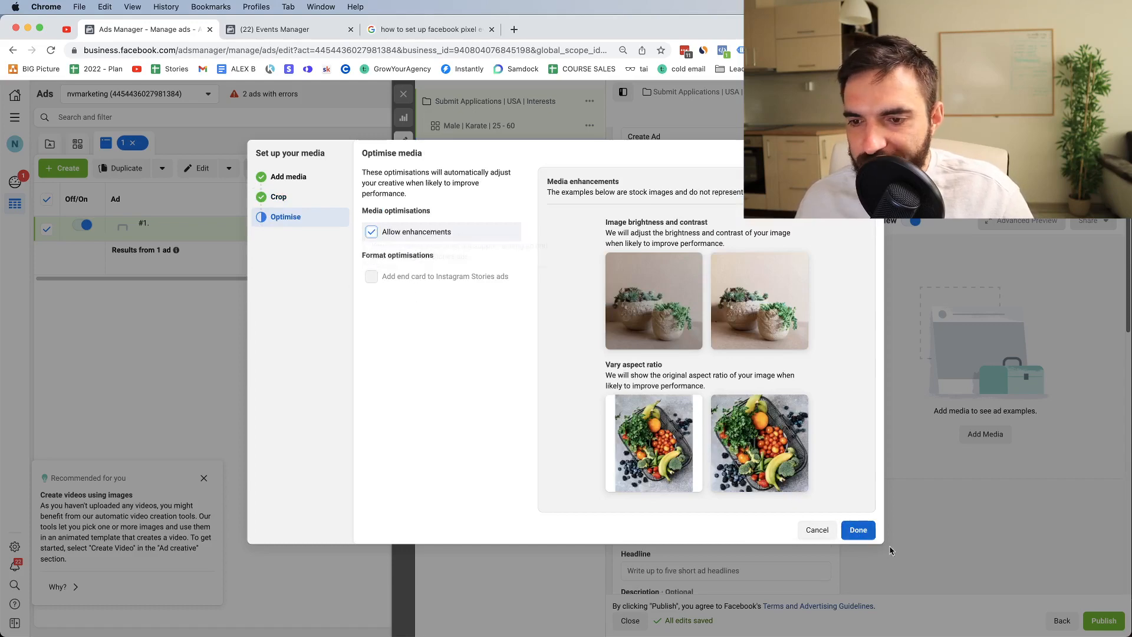
left_click(864, 534)
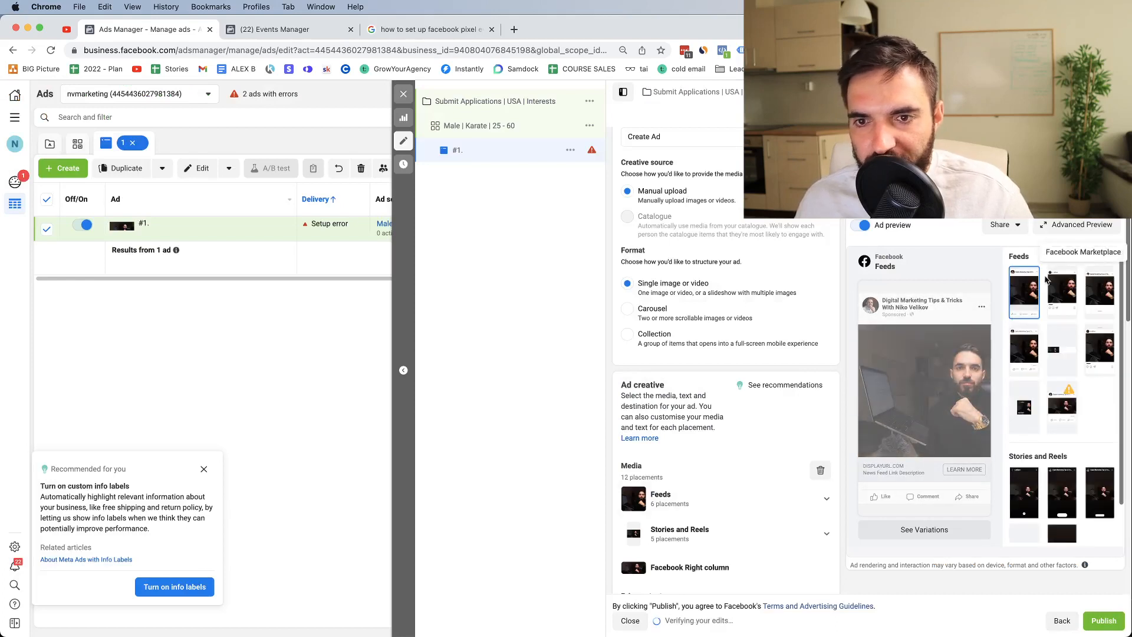
Step: Preview ad #1. in Instagram feed, Facebook Marketplace, then Instagram Stories
left_click(1060, 294)
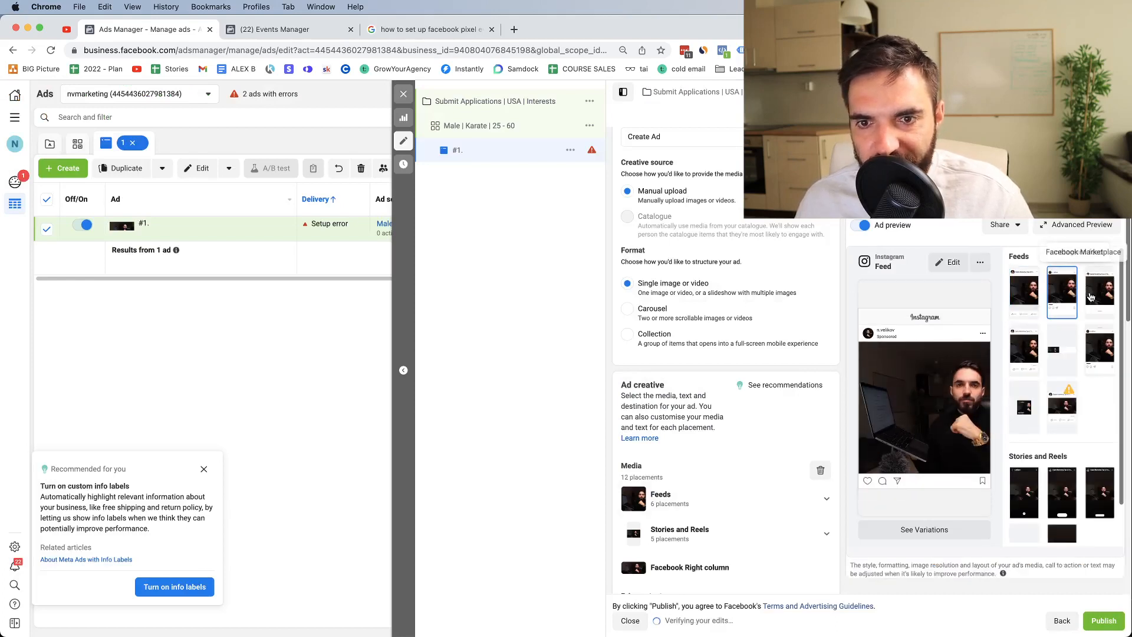
left_click(1091, 297)
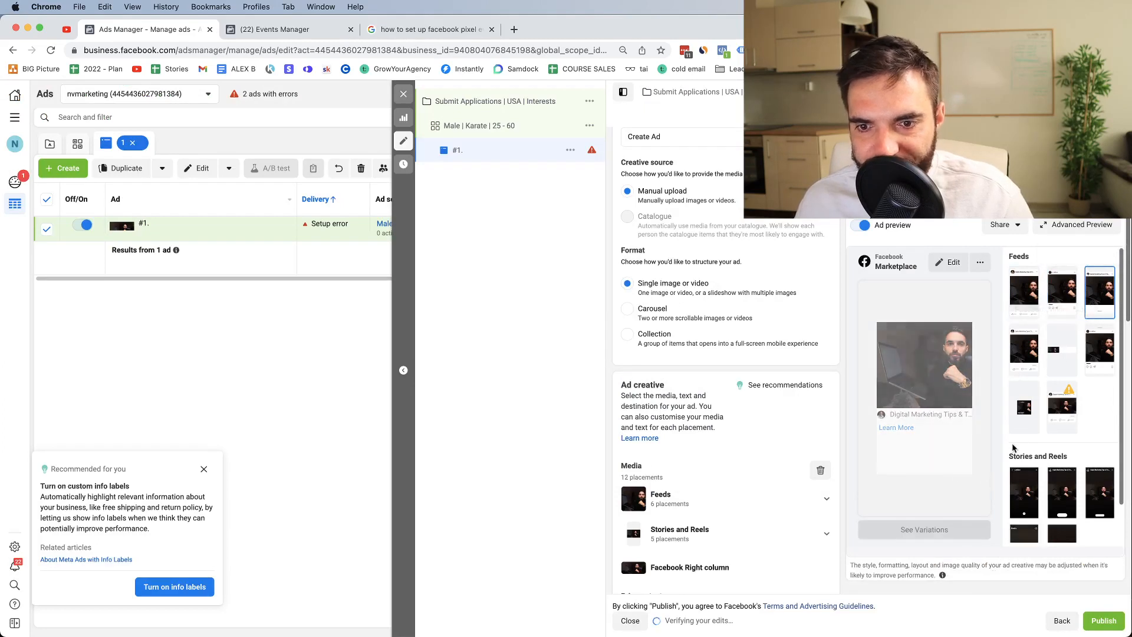
left_click(1025, 492)
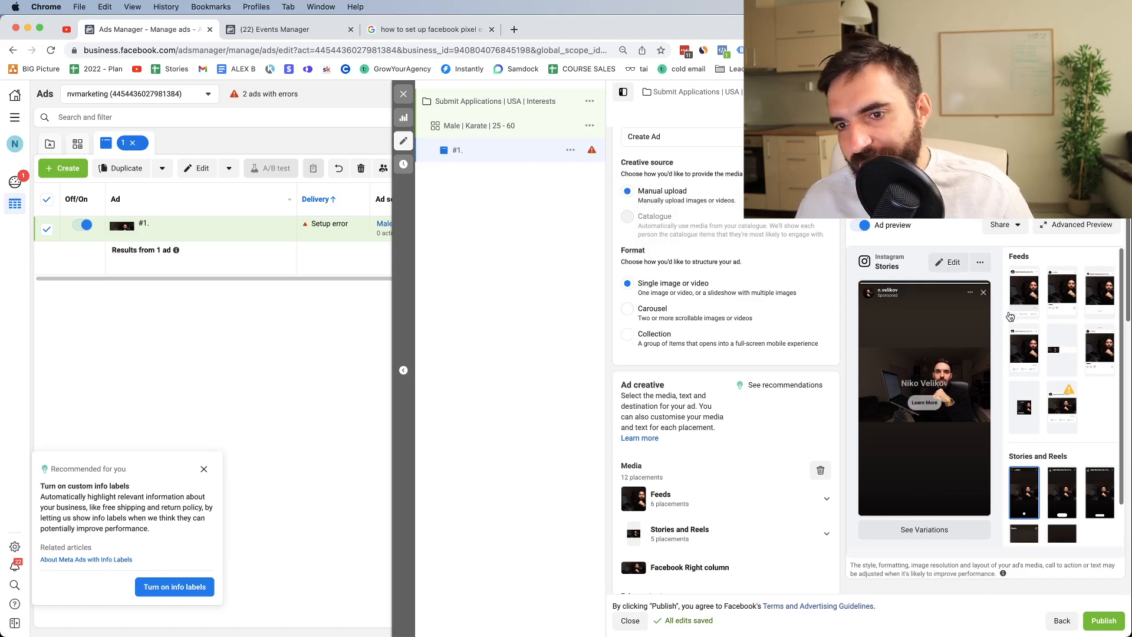
scroll(705, 423, "down", 5)
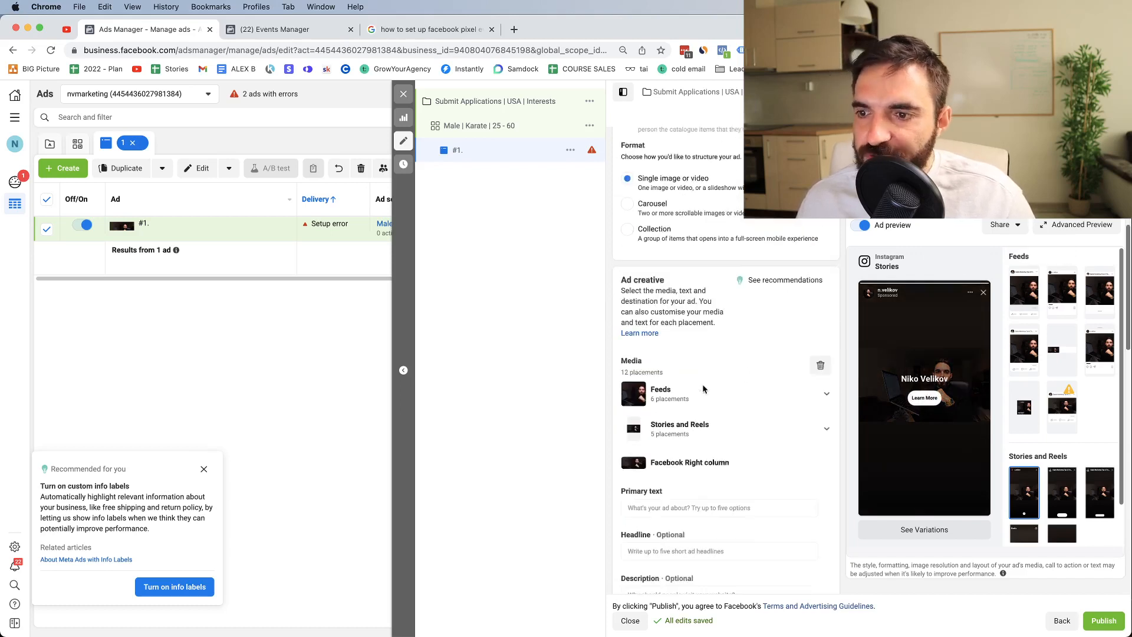
Step: Write primary text offering Facebook and YouTube ads help and pointing to the new website
left_click(685, 447)
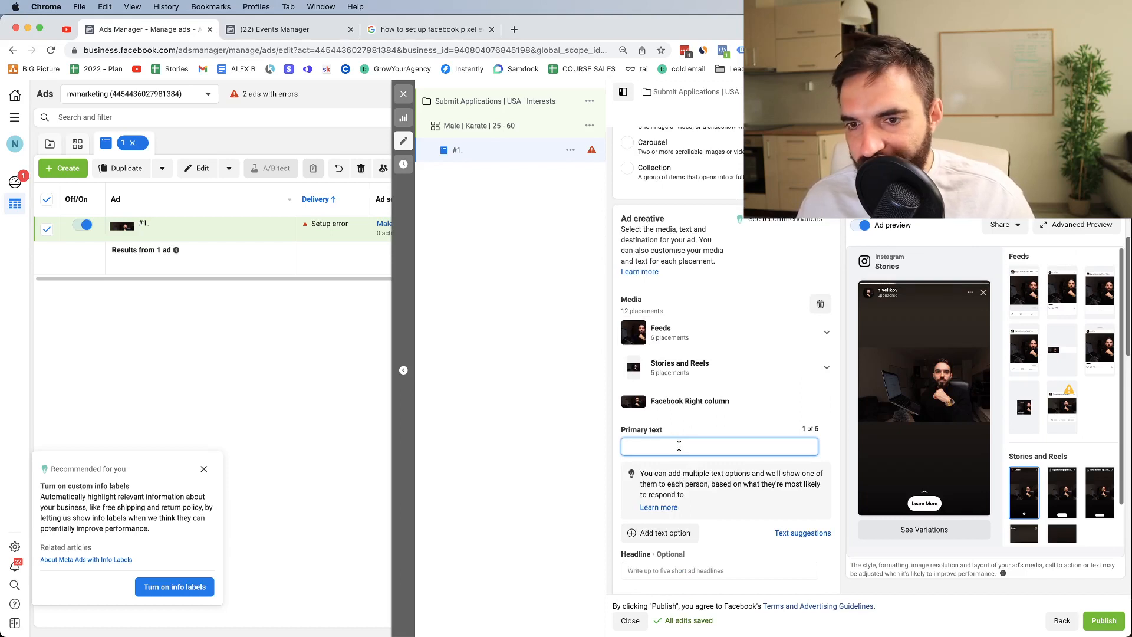
type("Hi")
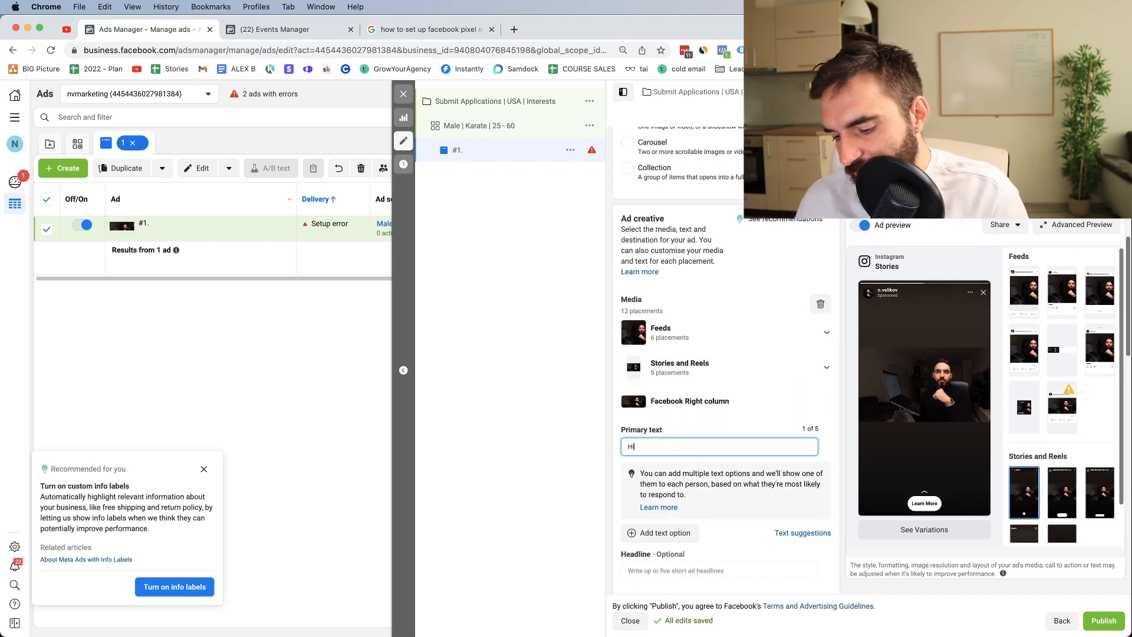
type(", my na")
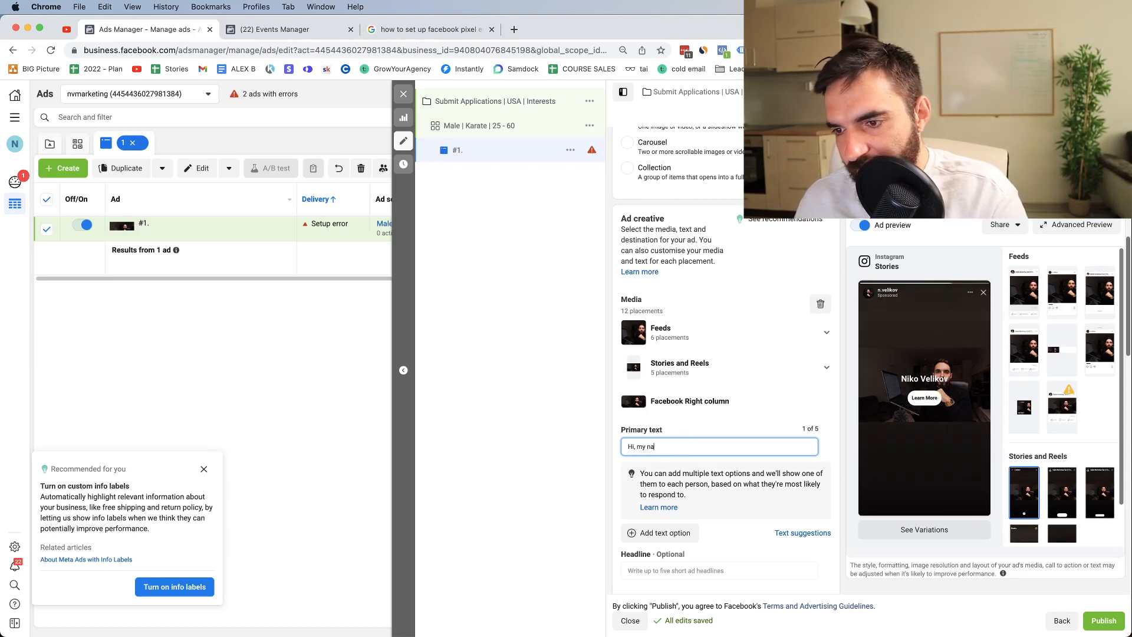
type("me is Niko")
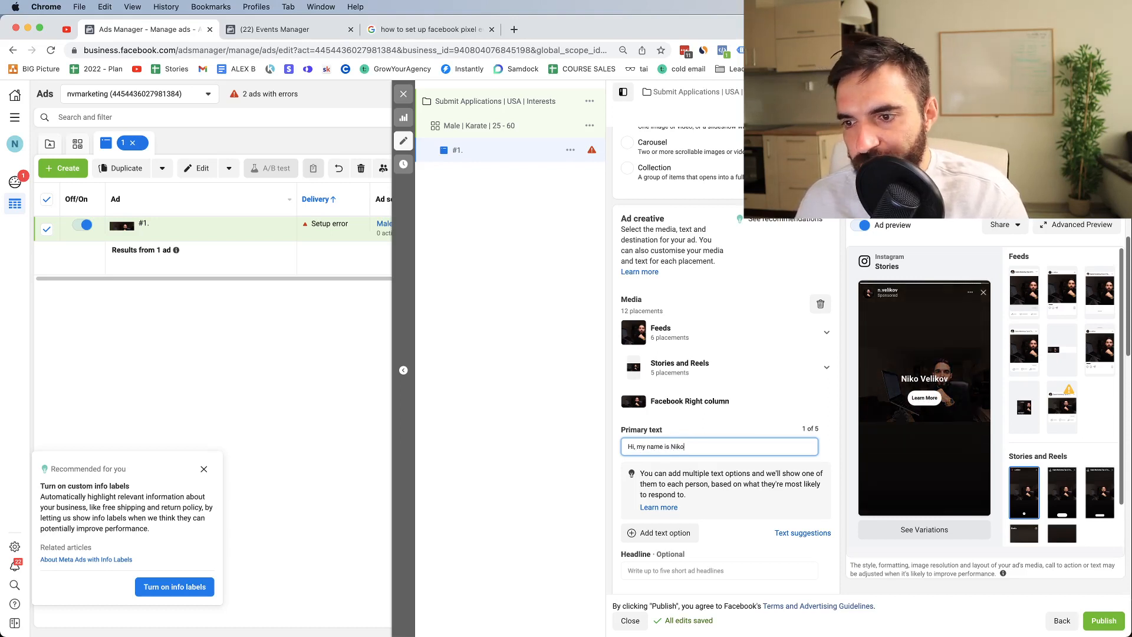
type(". I help ")
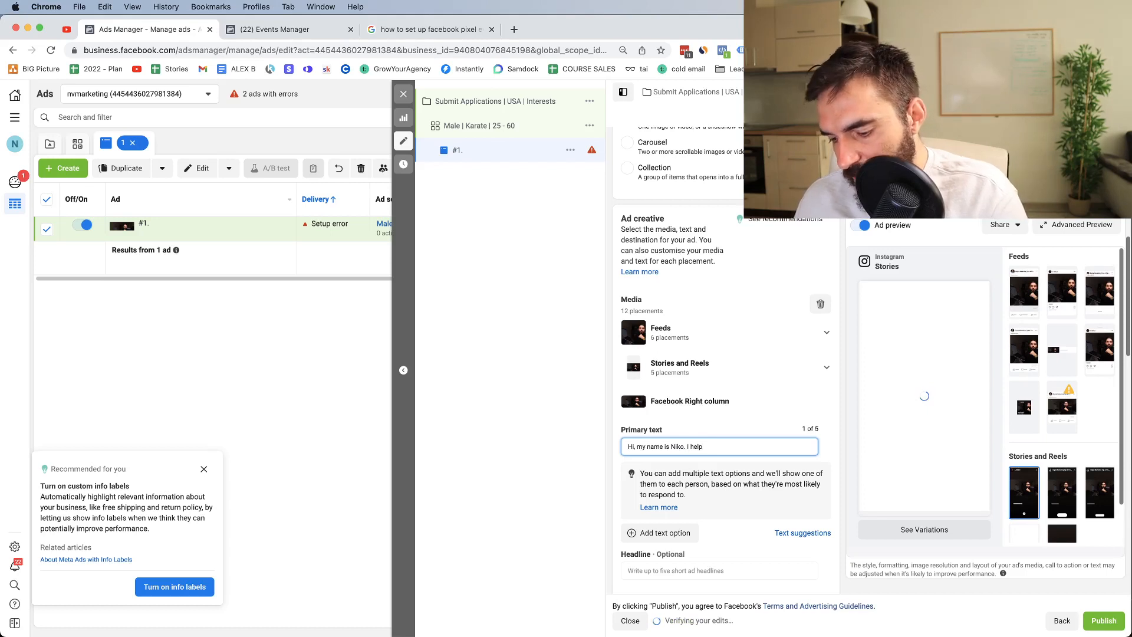
type("business owners generate more")
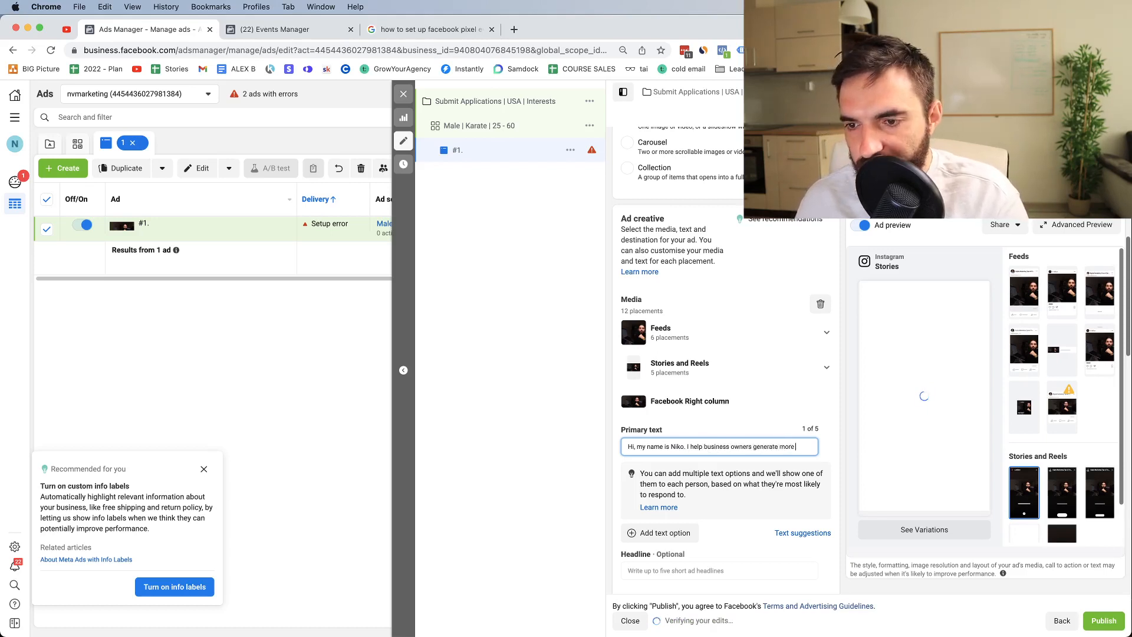
type(" sales using")
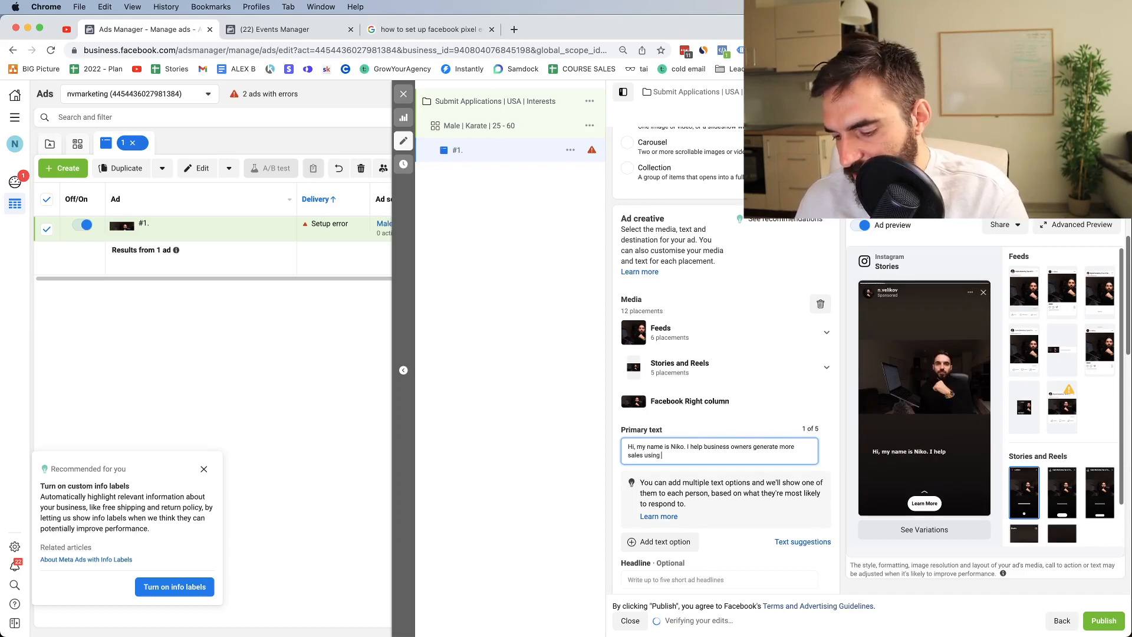
type(" Facebook ads an")
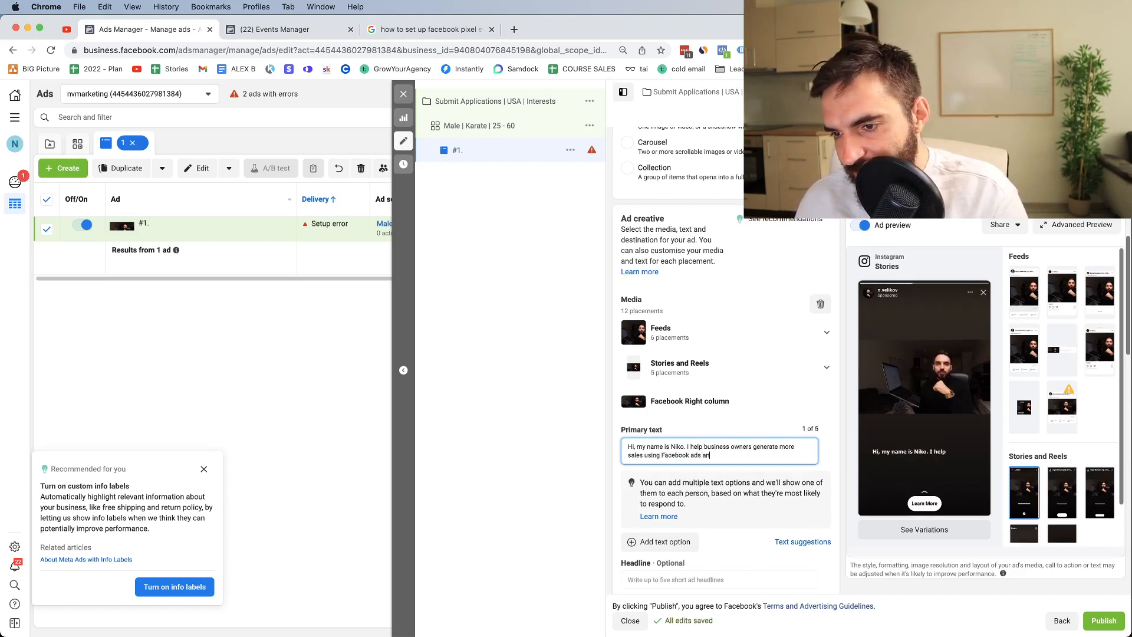
type("d YouTube ads. Make s")
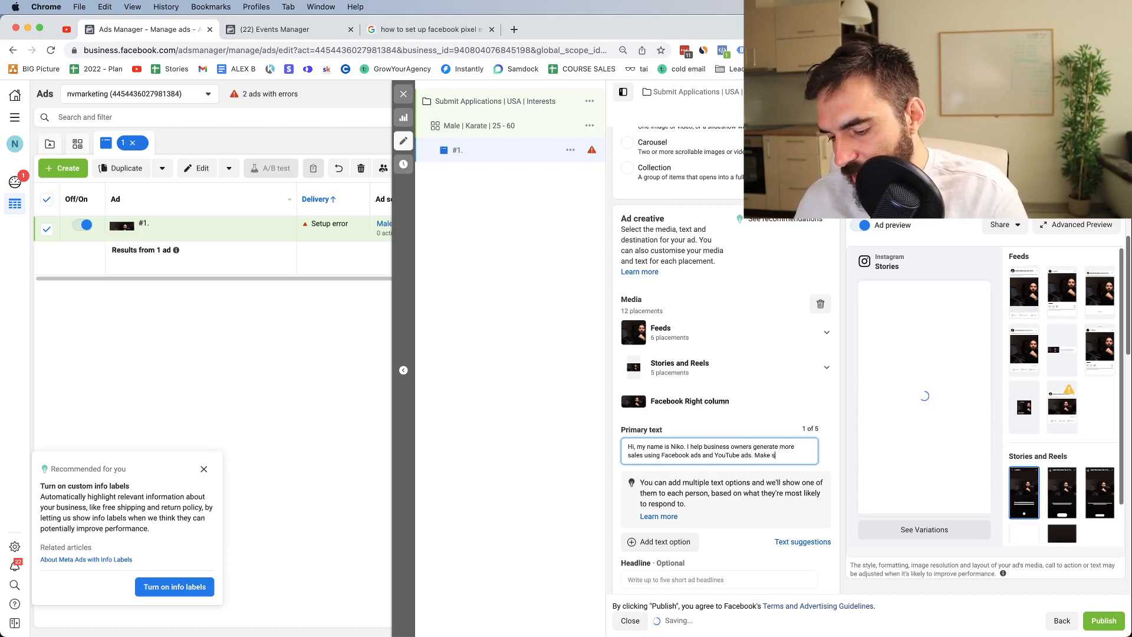
type("ure you checkout o")
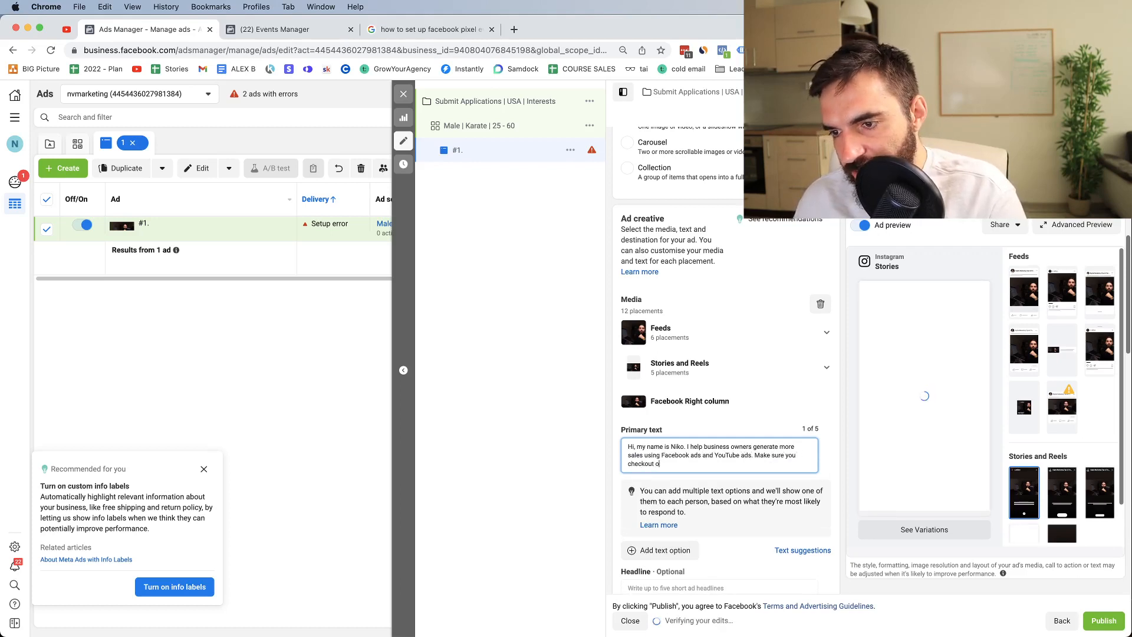
type("ut my")
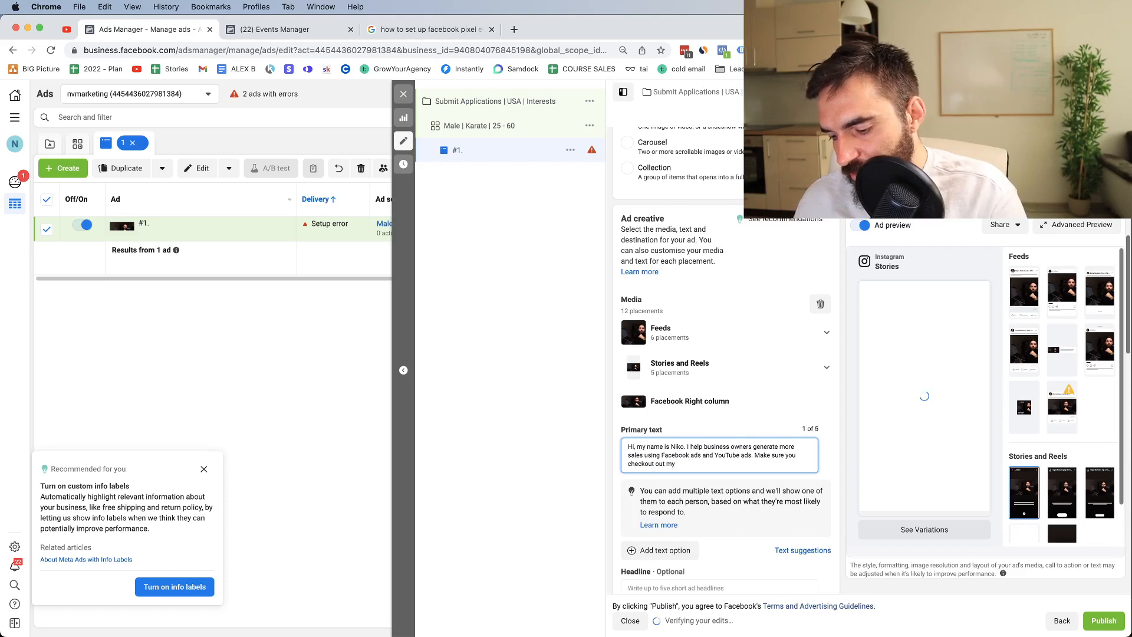
type(" new we")
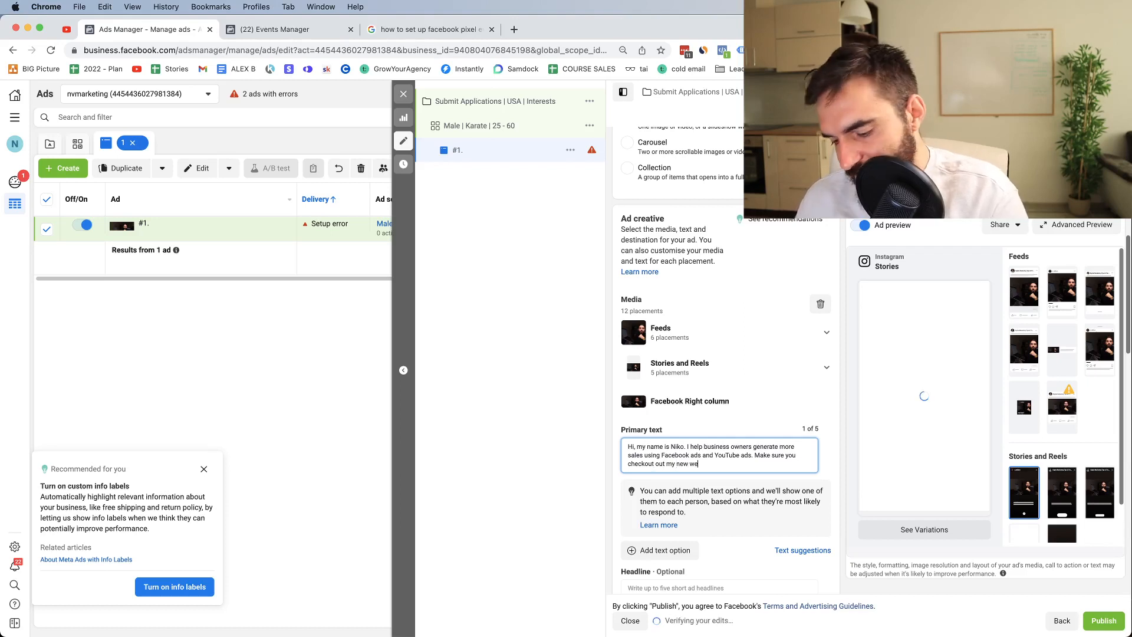
type("bsite.")
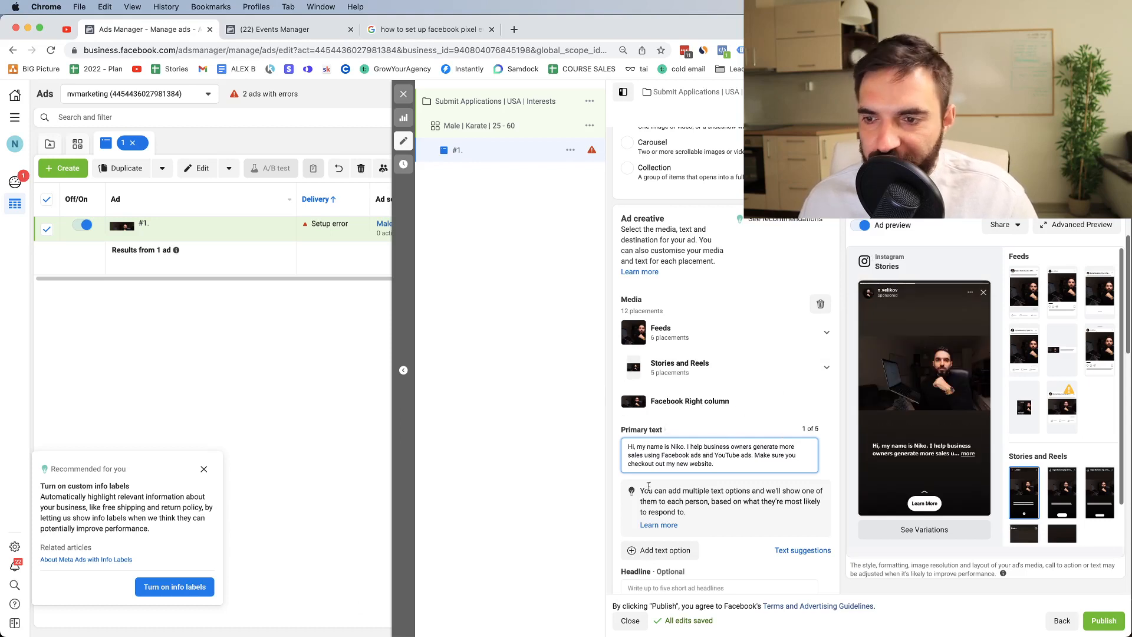
scroll(729, 389, "down", 3)
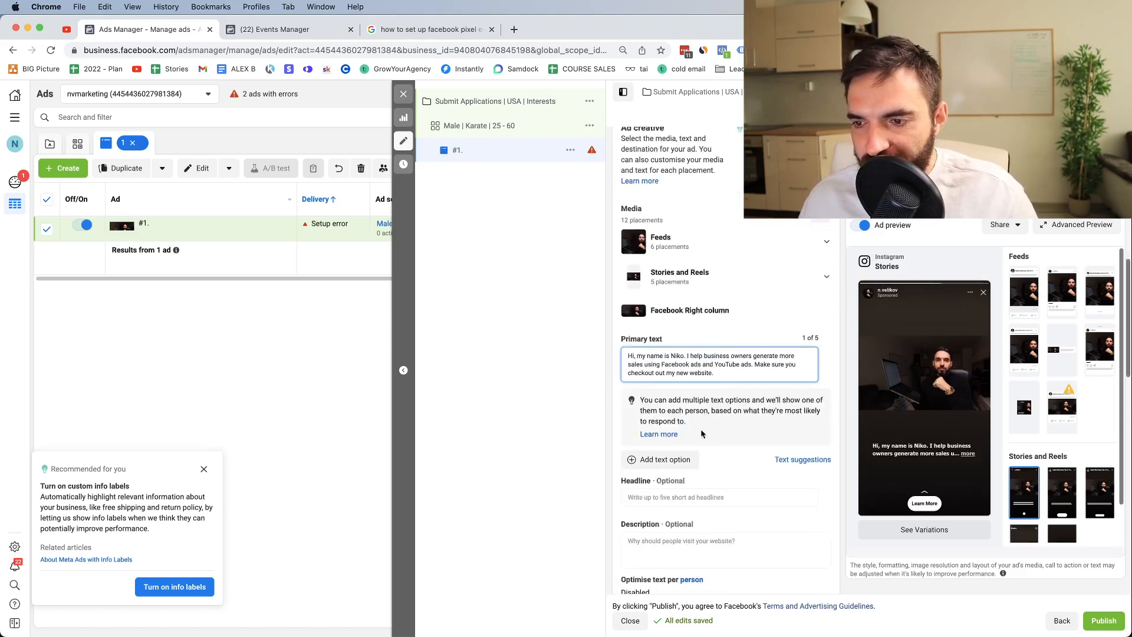
Step: Type the headline 'Grow your business with Facebook ads & YouTube ads'
left_click(647, 497)
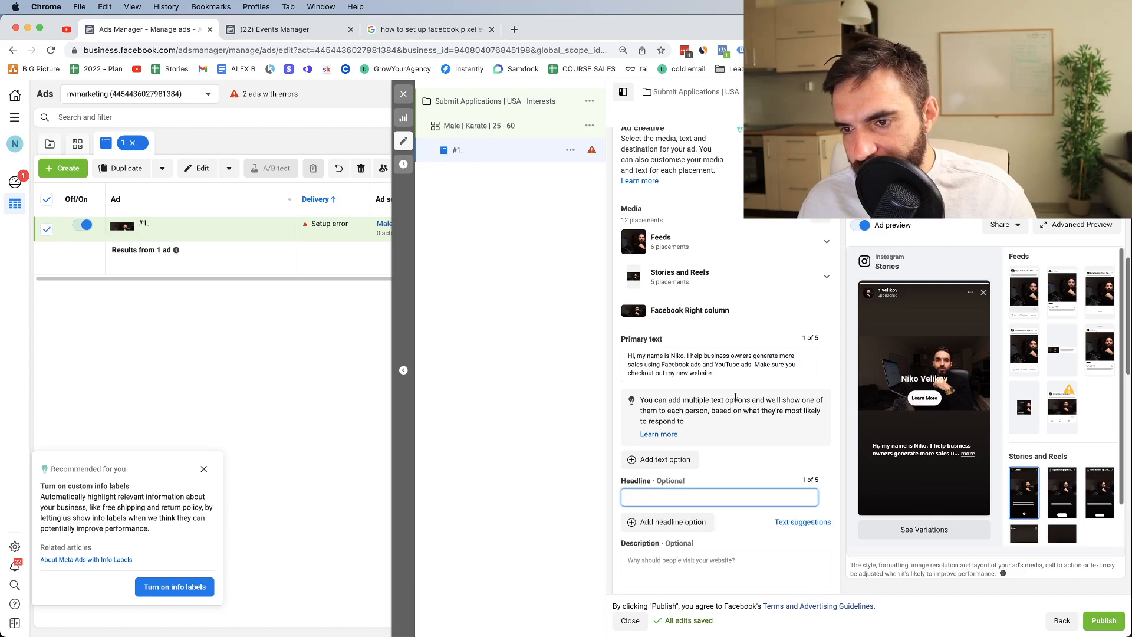
type("Grow")
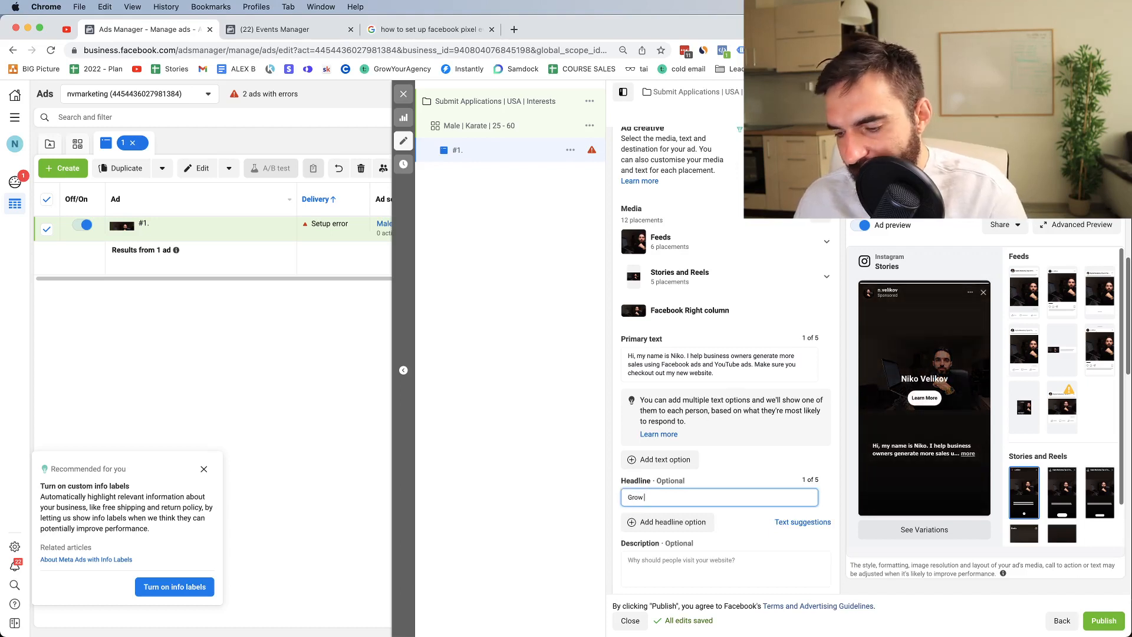
type("ou")
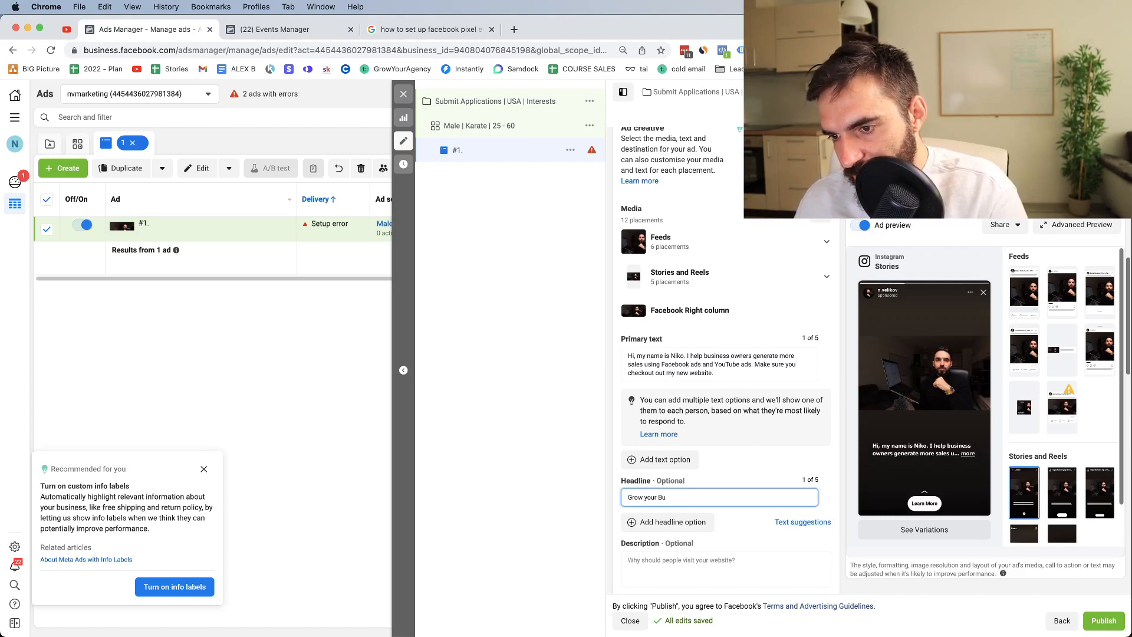
type("r business ")
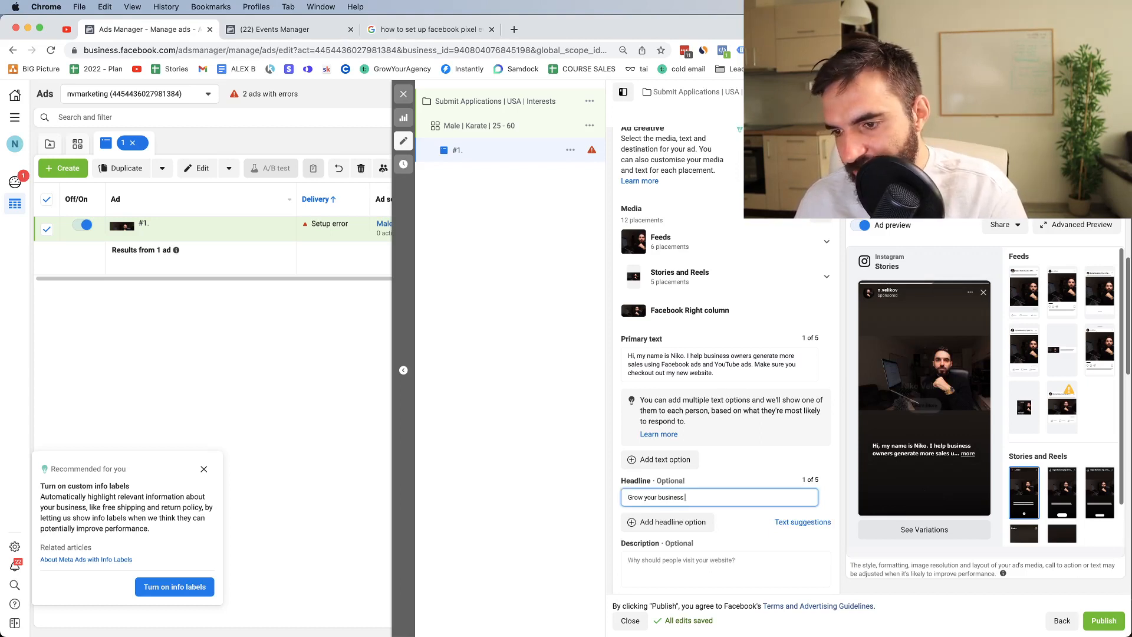
type("with Facebook")
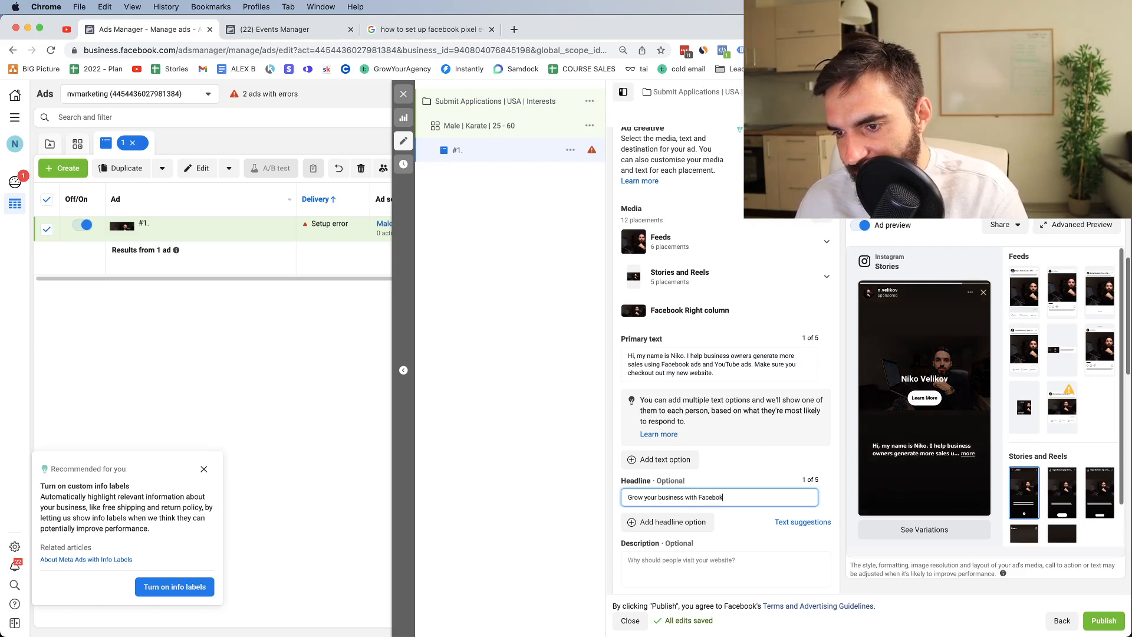
type(" ads & YouTube ads")
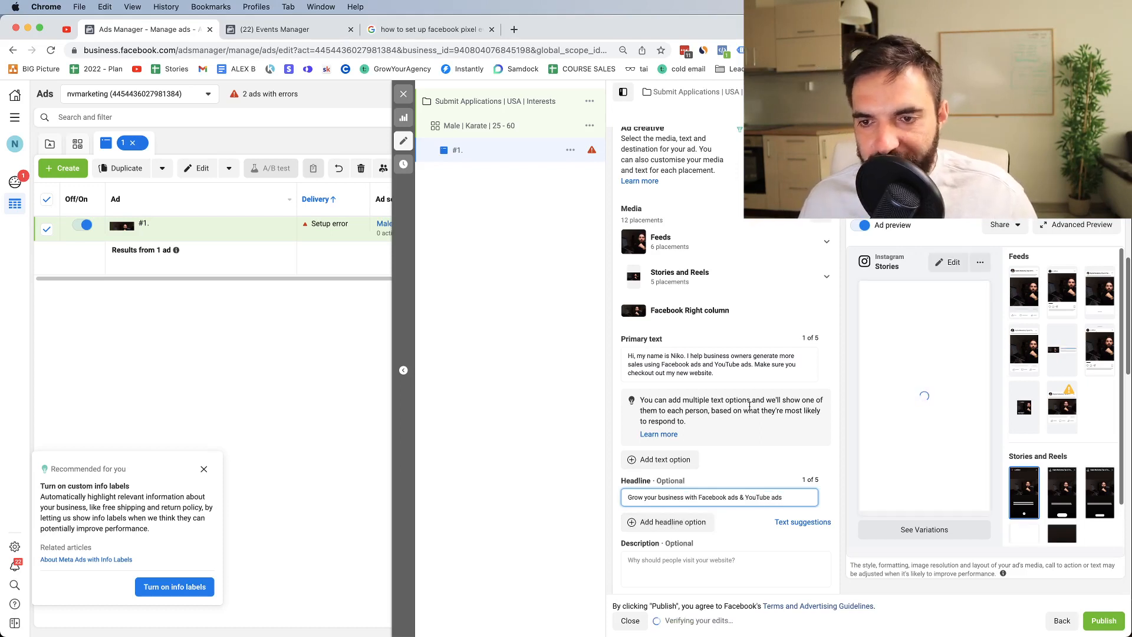
scroll(774, 393, "down", 3)
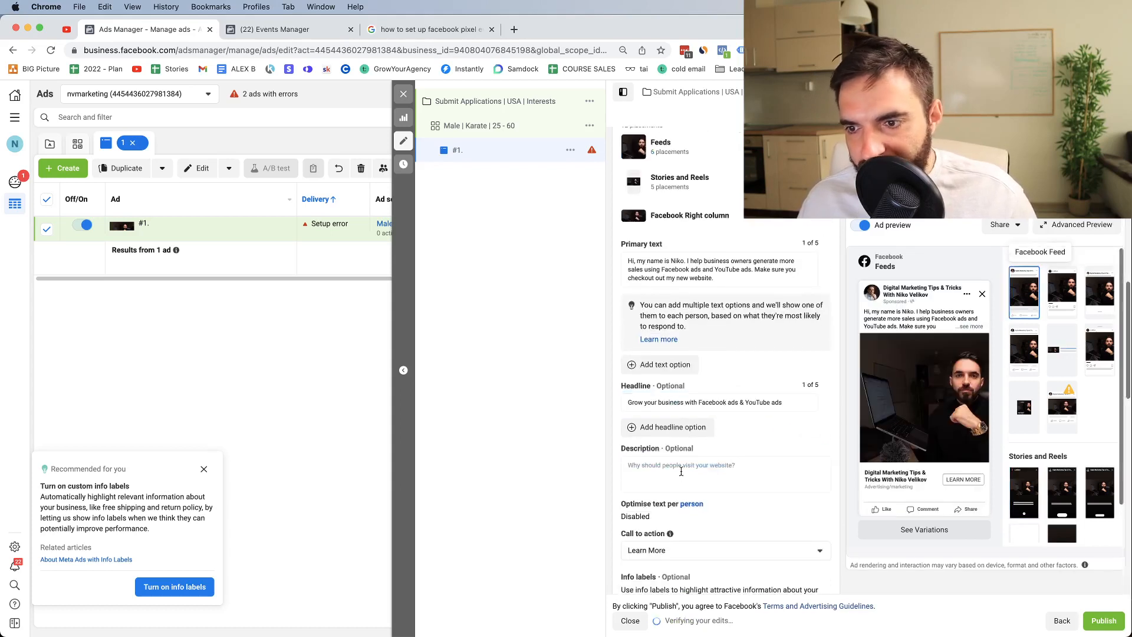
Step: Complete the ad's description as 'Increase Your Sales'
left_click(653, 466)
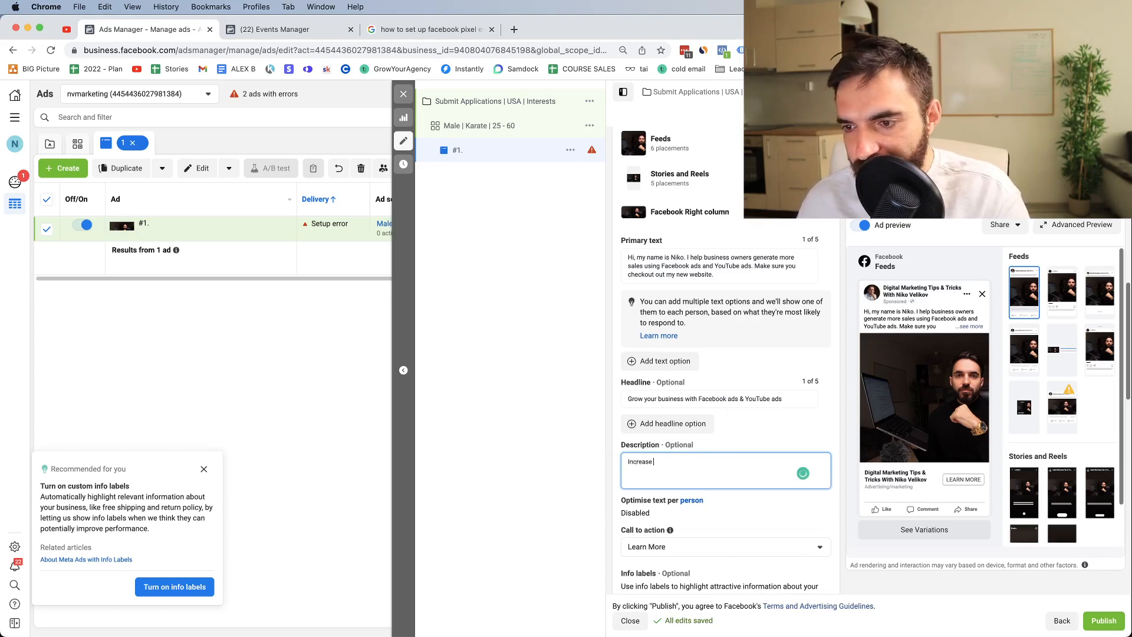
type("Your")
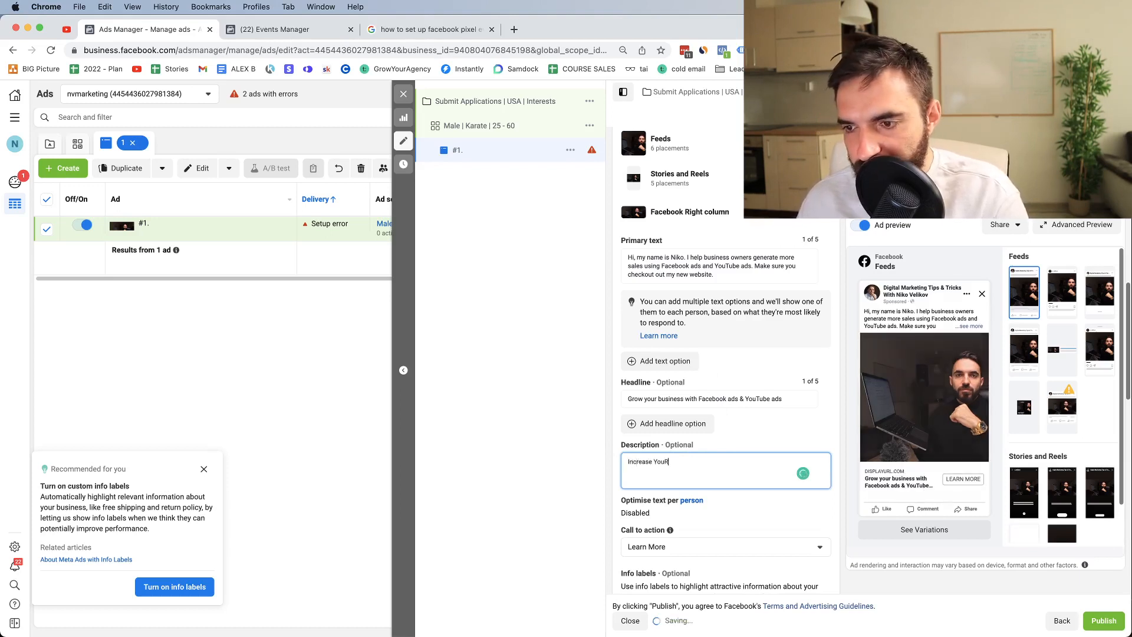
type(" Sales")
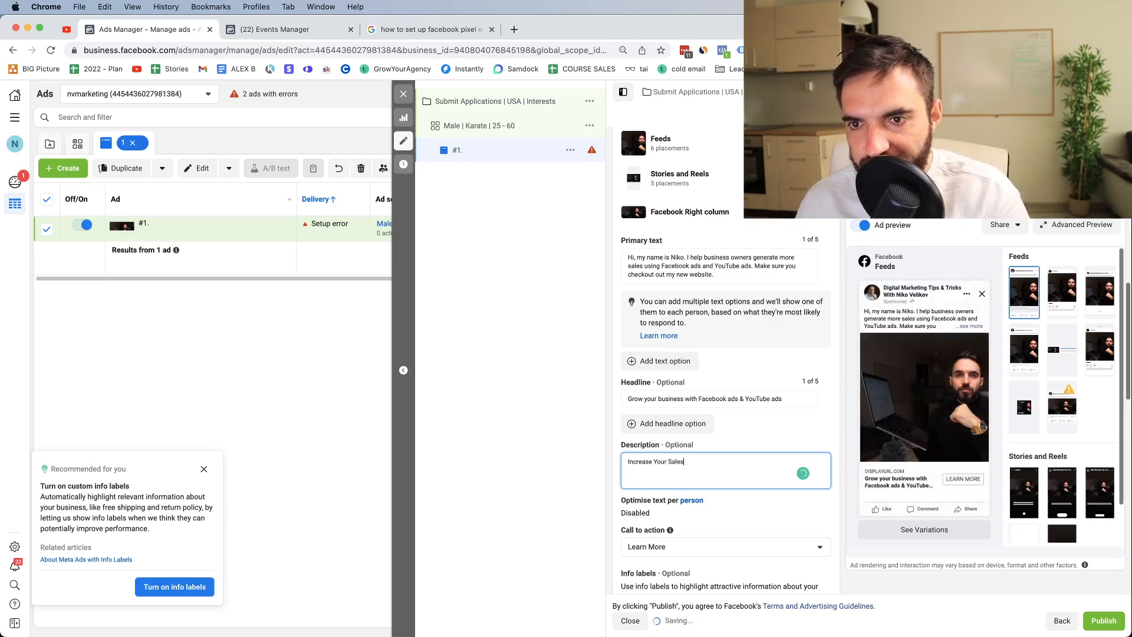
scroll(899, 494, "down", 1)
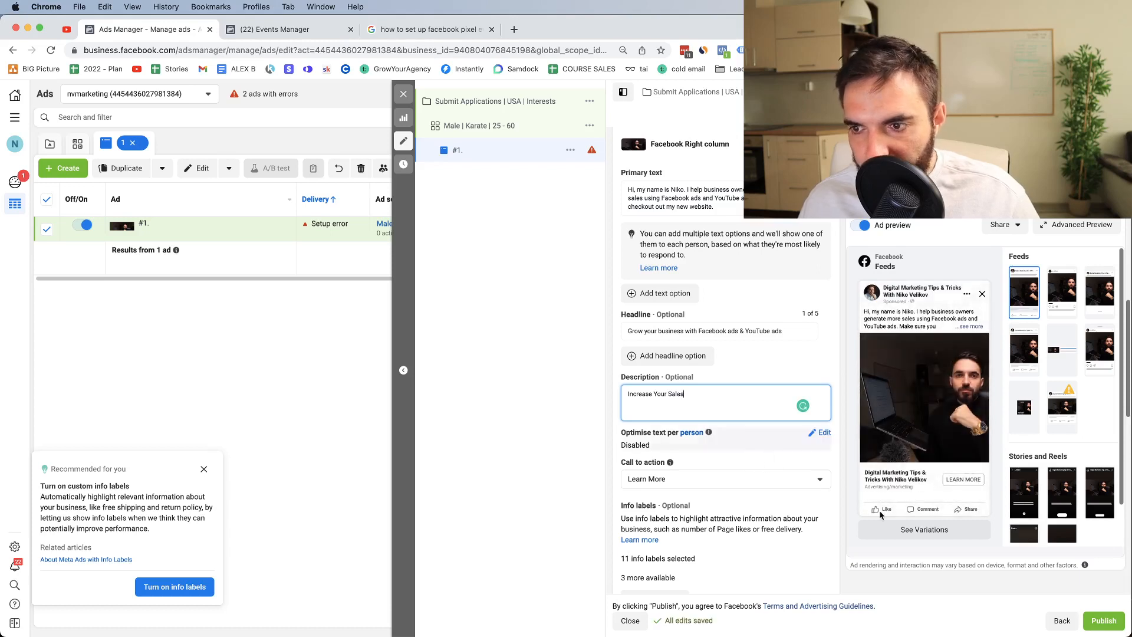
left_click(725, 477)
scroll(649, 375, "down", 1)
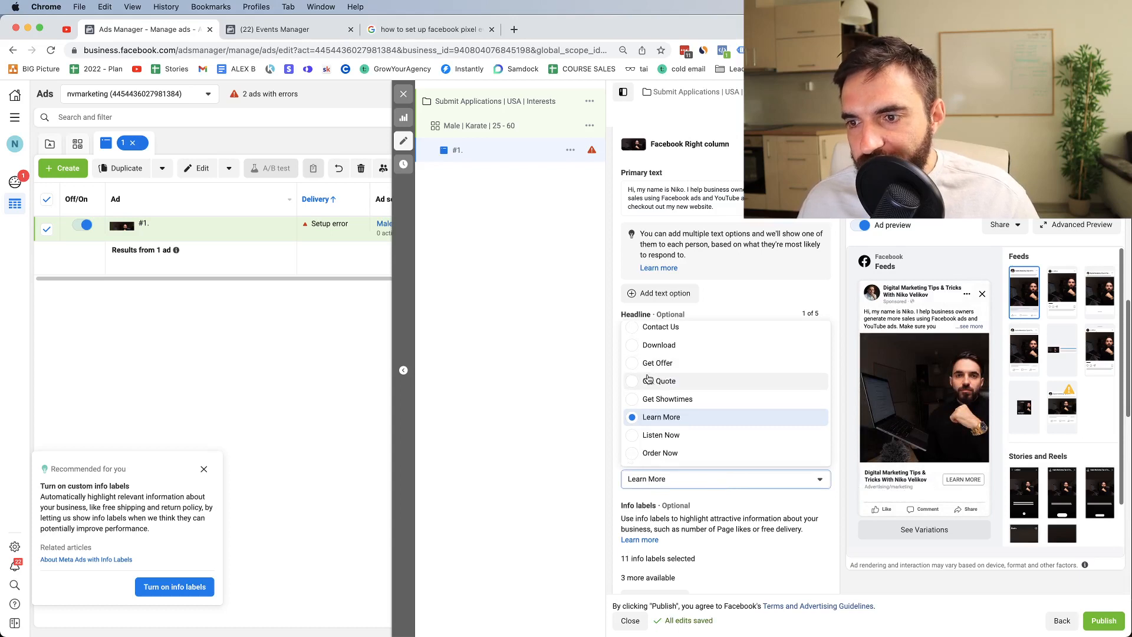
left_click(724, 479)
scroll(707, 426, "down", 4)
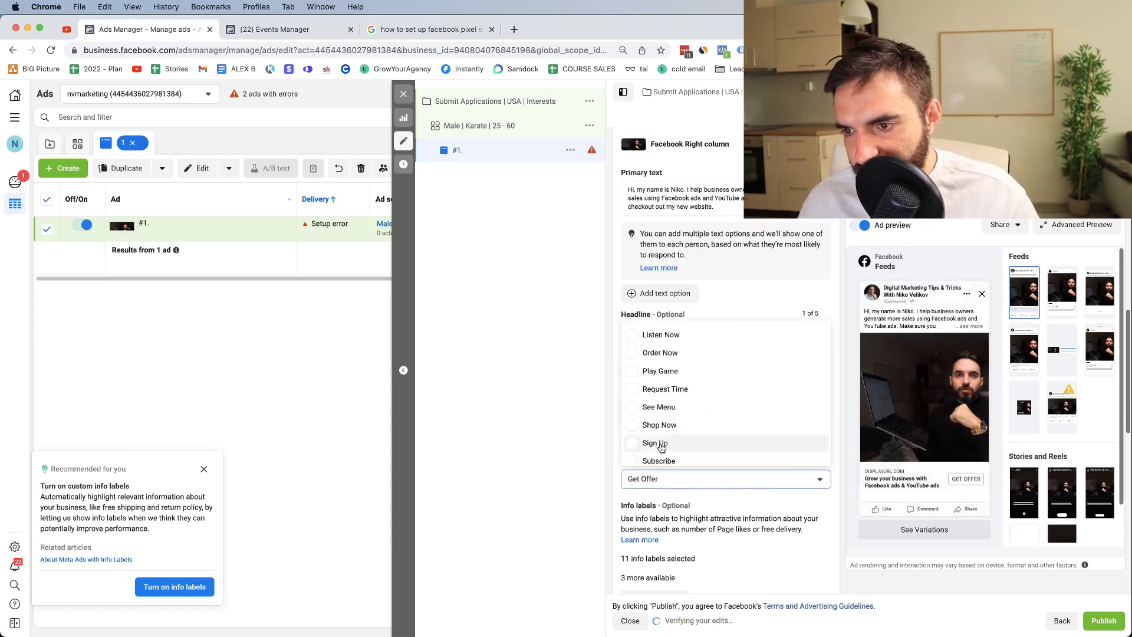
scroll(665, 442, "down", 2)
scroll(682, 419, "down", 1)
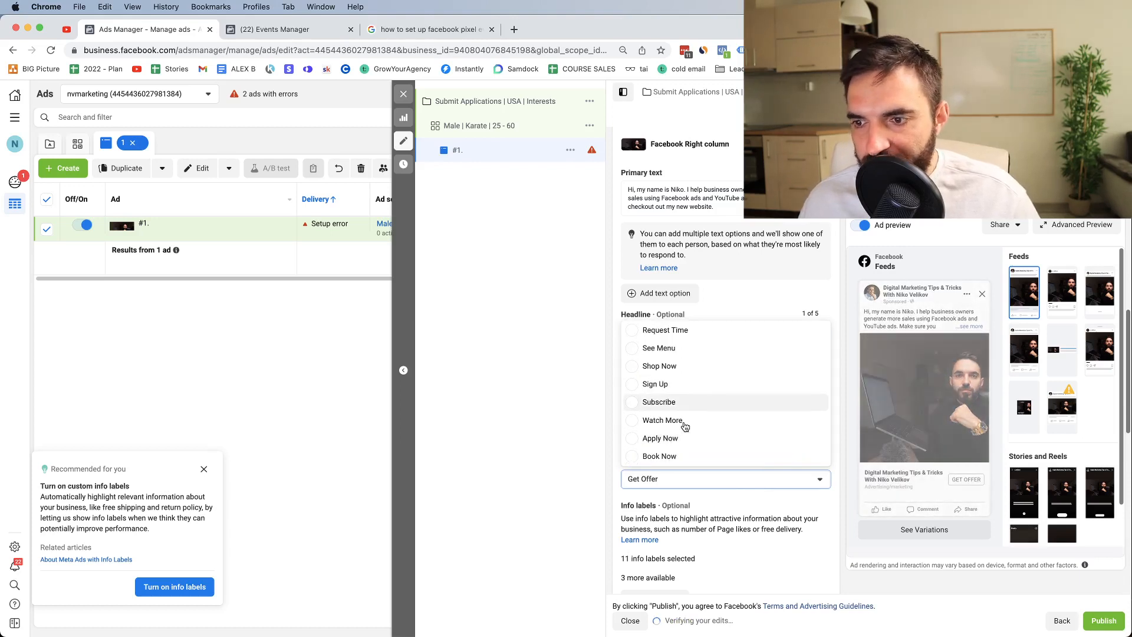
scroll(684, 426, "up", 1)
scroll(674, 442, "up", 5)
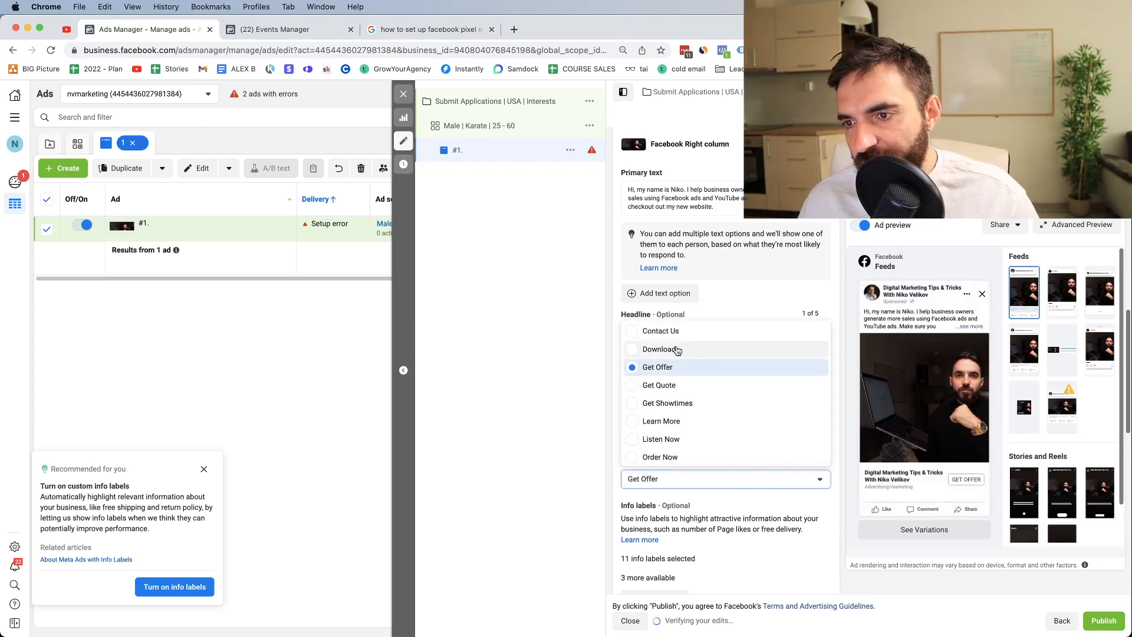
left_click(677, 422)
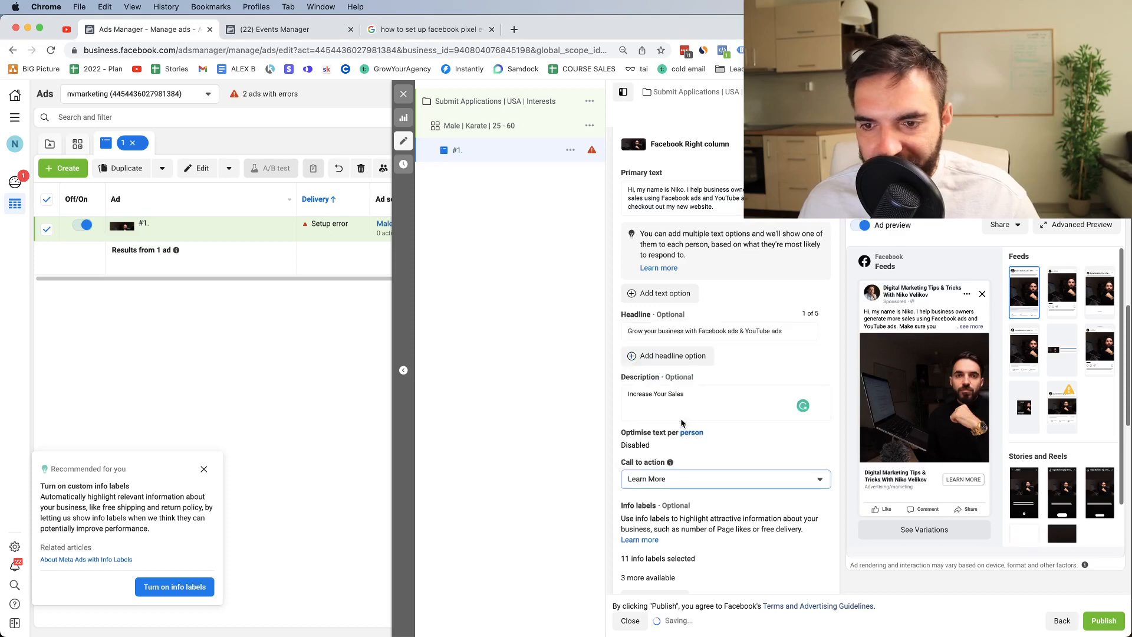
Step: Go to the Website URL field under Destination, then switch to the Google search tab
scroll(670, 509, "down", 2)
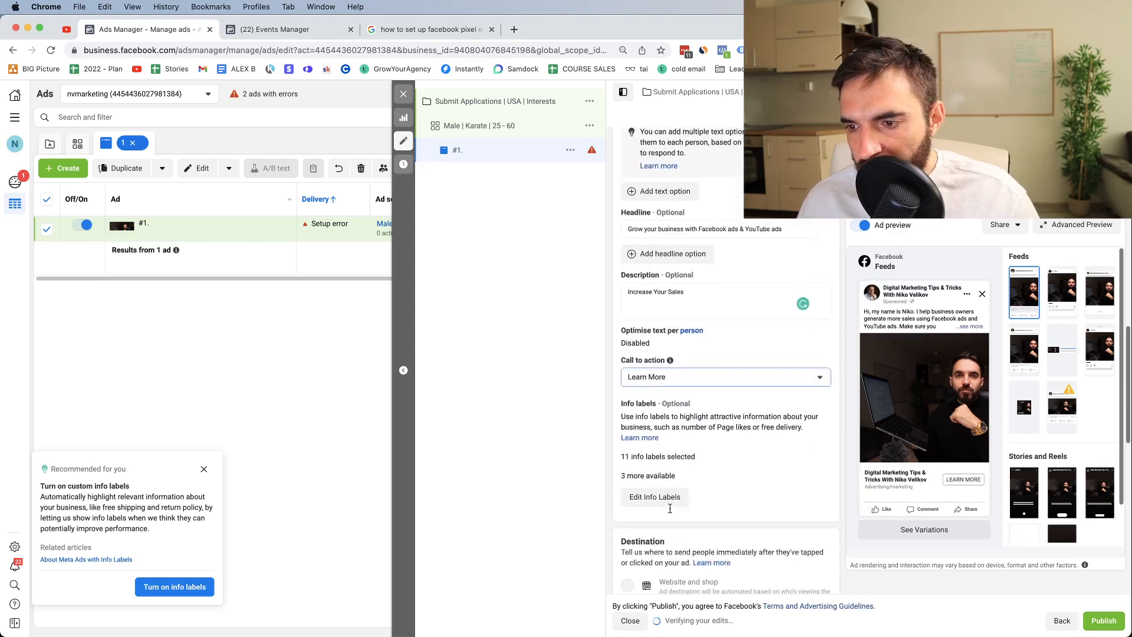
scroll(704, 448, "down", 1)
scroll(703, 448, "up", 3)
scroll(703, 449, "up", 5)
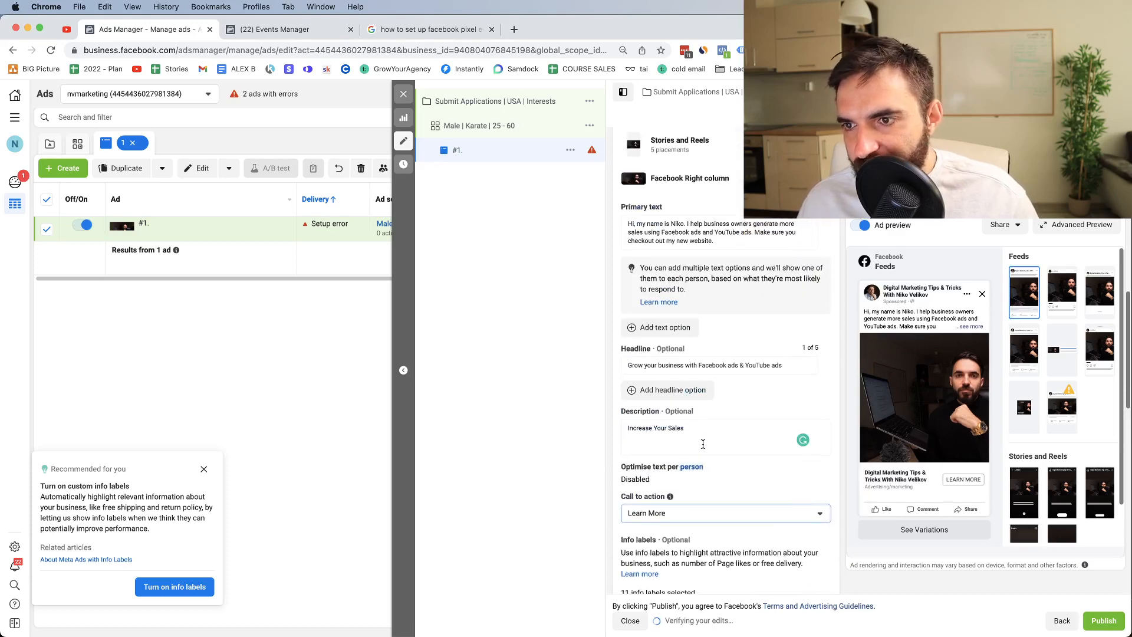
scroll(703, 449, "down", 2)
scroll(703, 449, "down", 6)
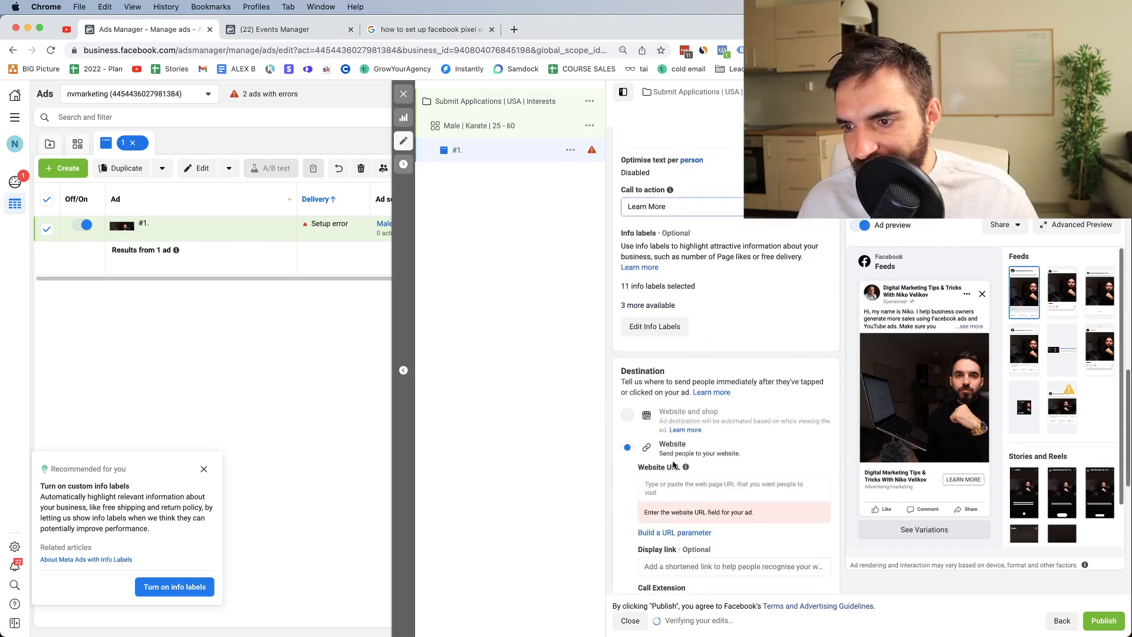
left_click(677, 484)
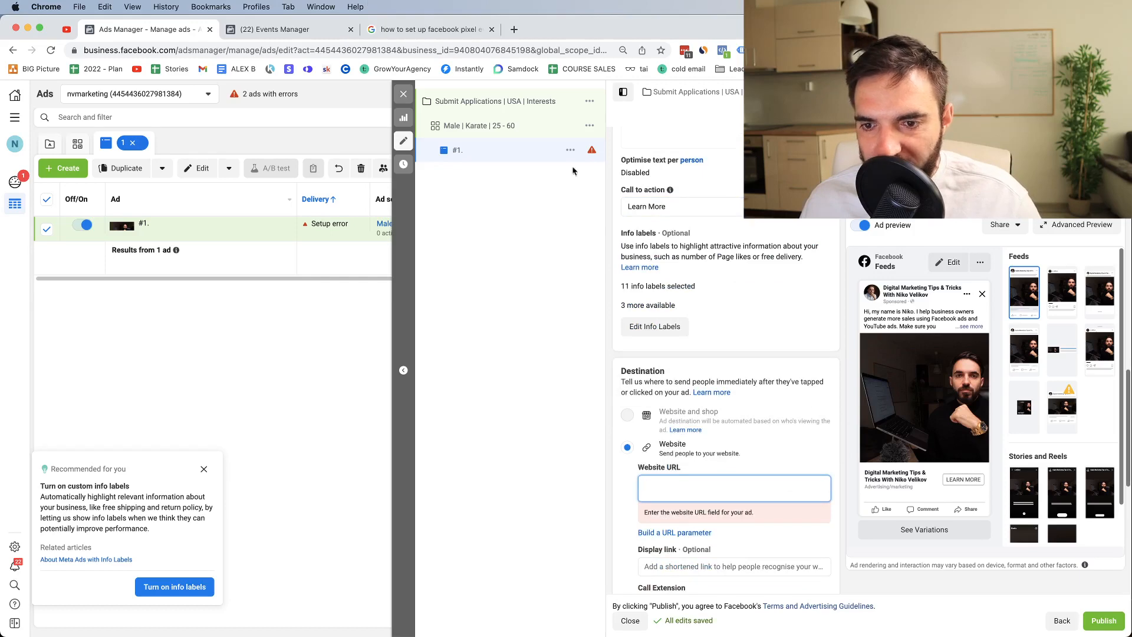
left_click(430, 29)
Step: Load nvmarketing.net in the third Chrome tab, then go back to the ad in Ads Manager
left_click(299, 50)
type("n")
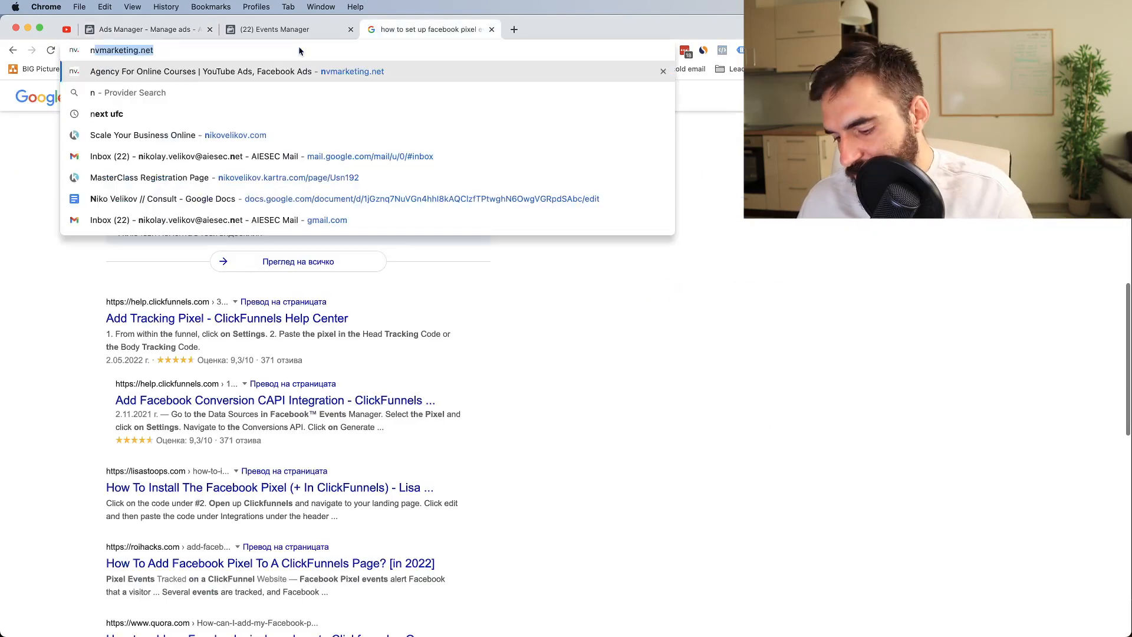
type("vmarketing.cne")
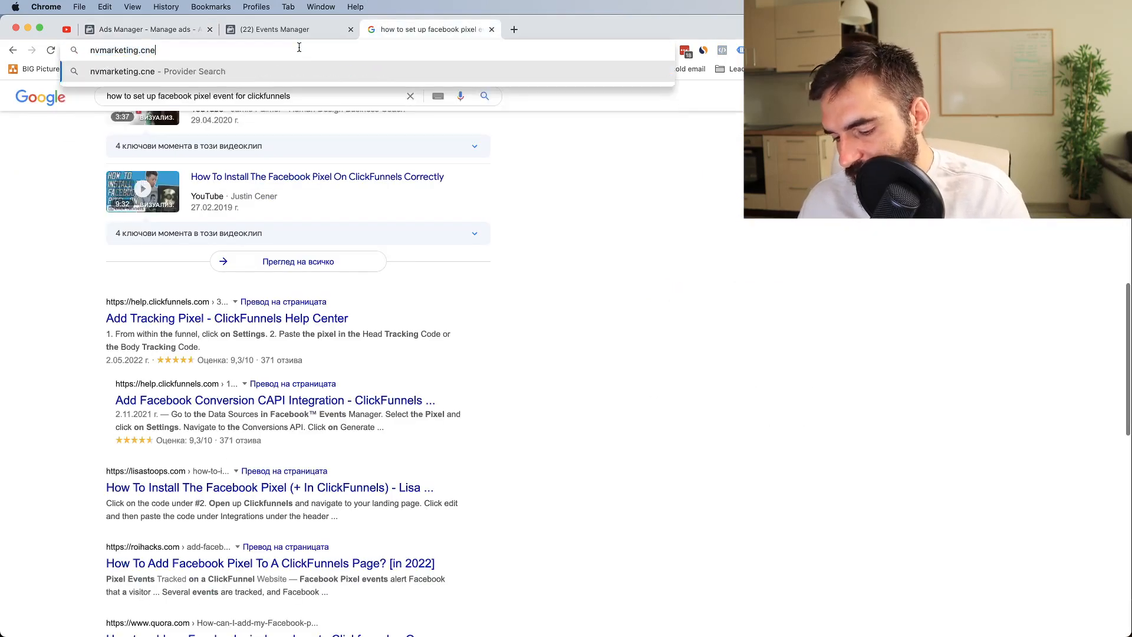
type("t")
key("Return")
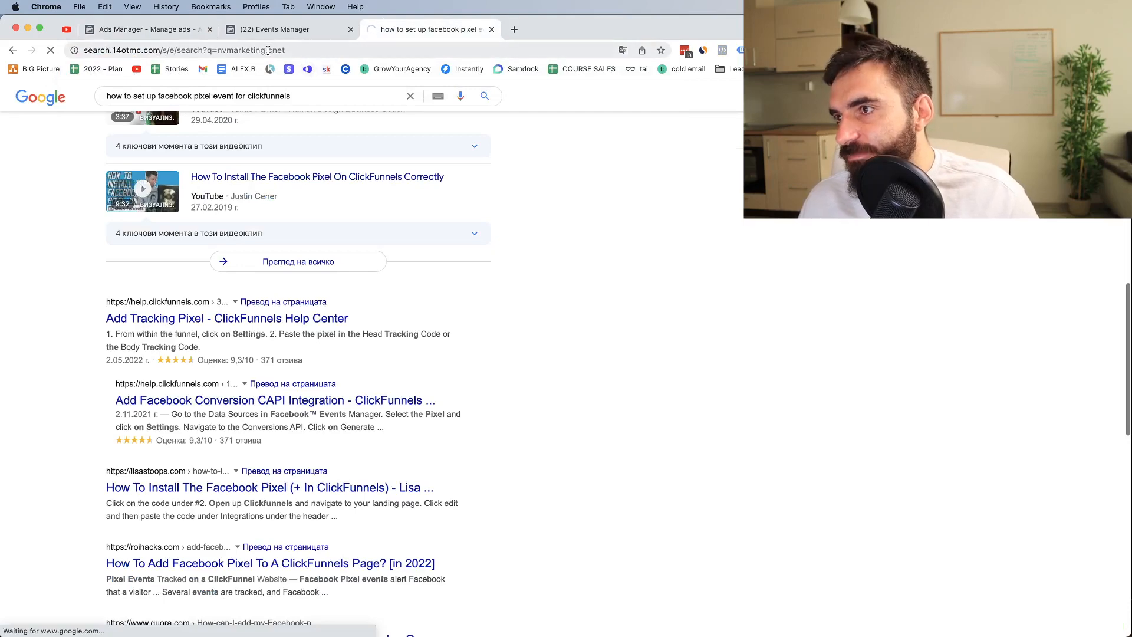
left_click(267, 50)
type("nvmarke")
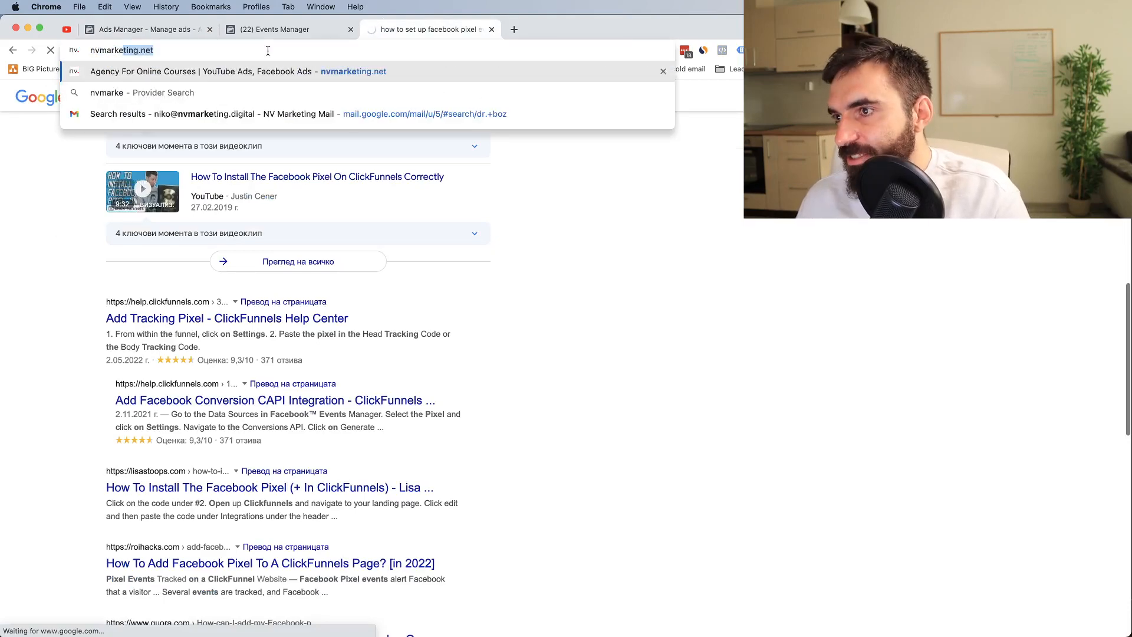
key("Return")
left_click(274, 29)
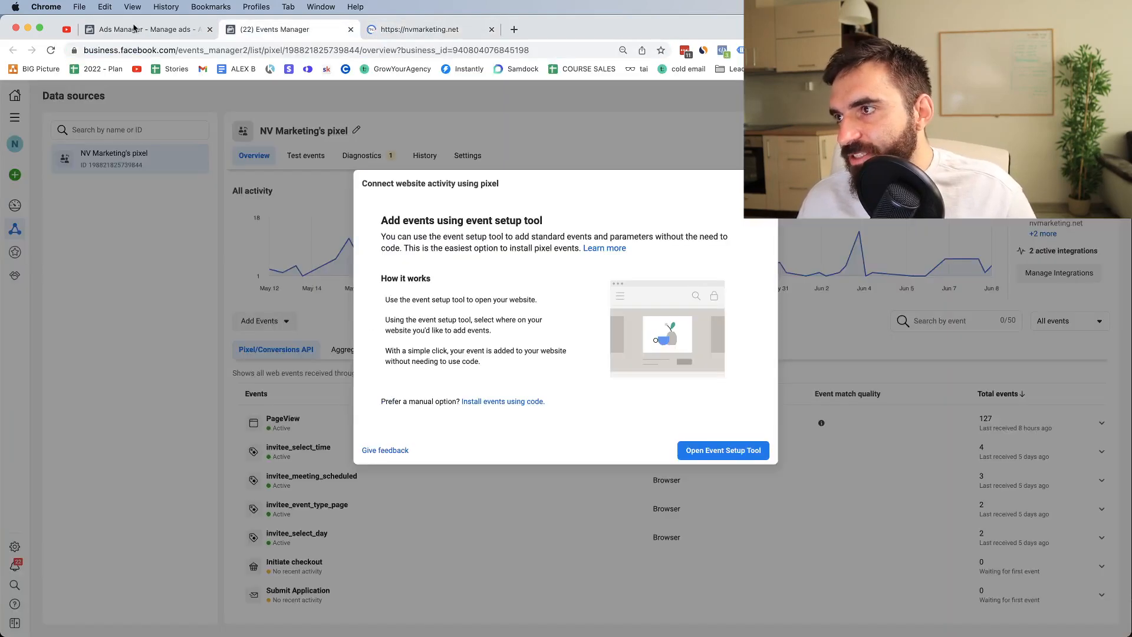
left_click(134, 29)
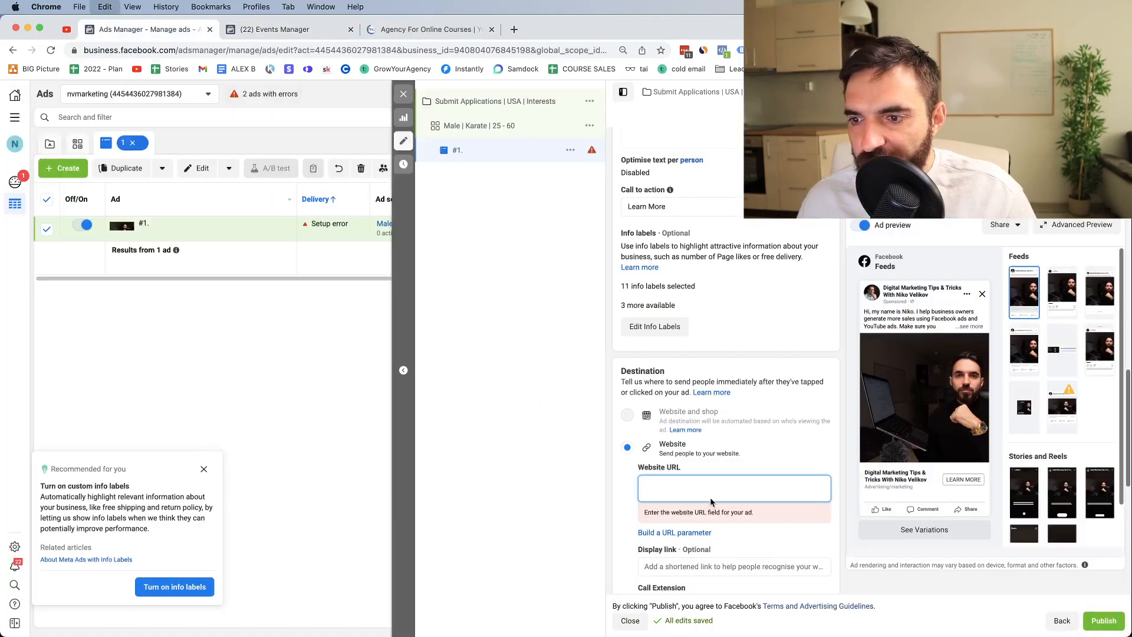
type("https://nvmarketing.net/")
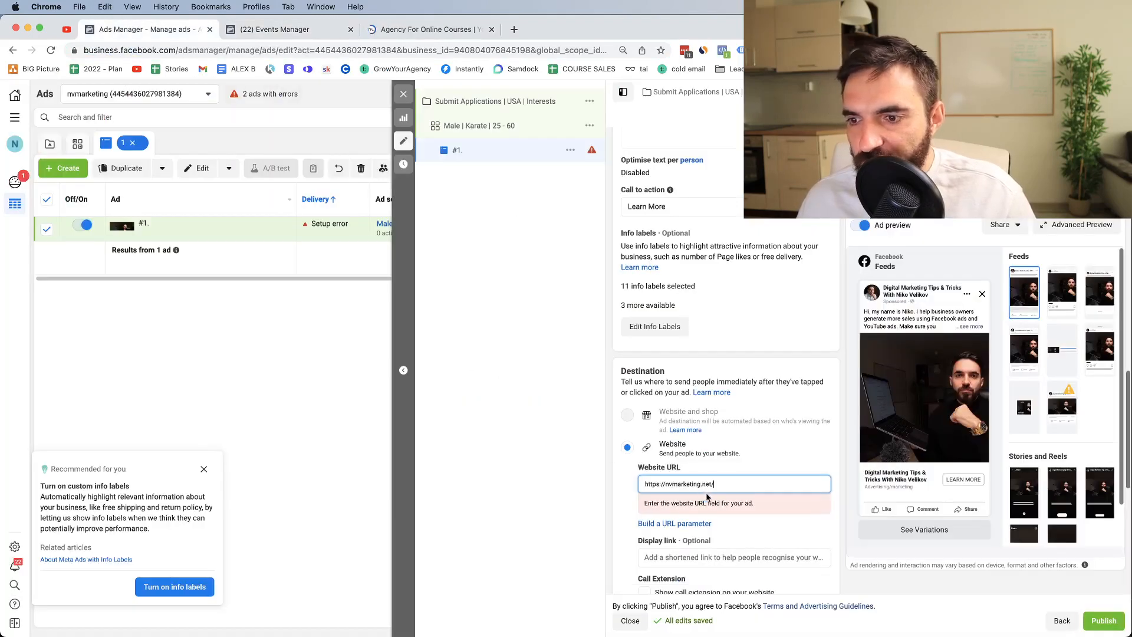
left_click(617, 496)
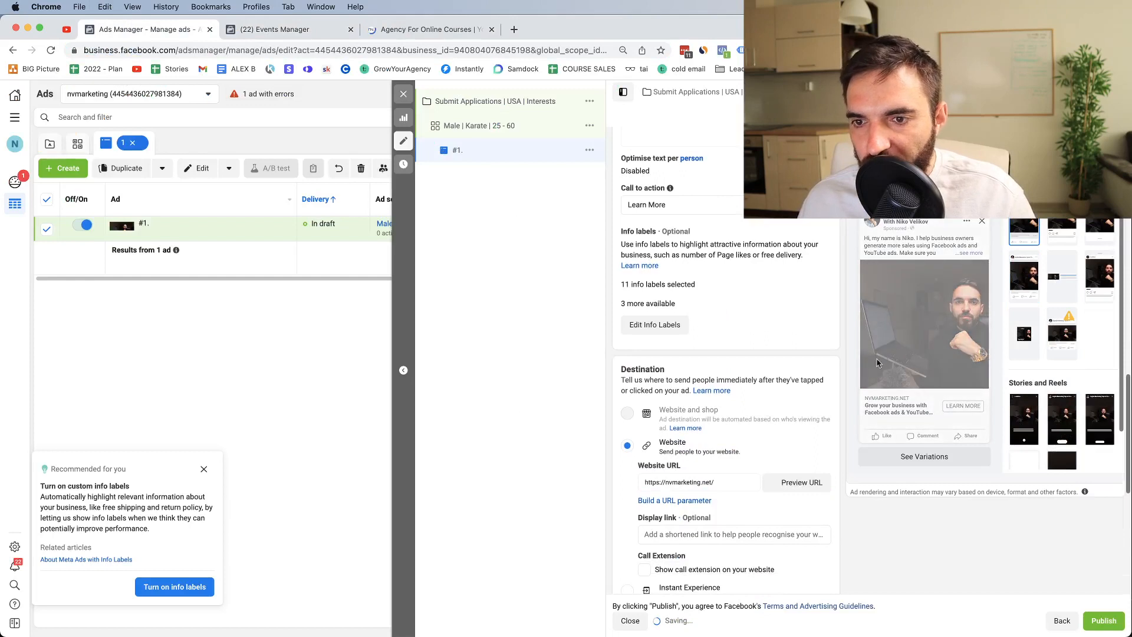
left_click(967, 253)
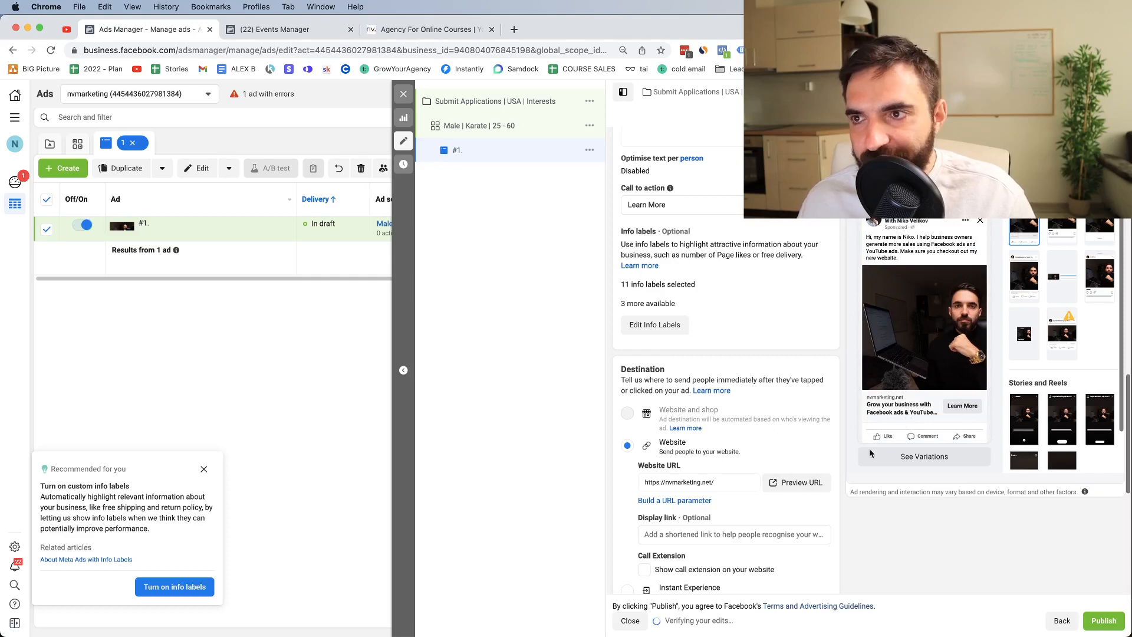
Step: Scroll to the Tracking section, where website events use the nvmarketing.net pixel
scroll(703, 485, "down", 5)
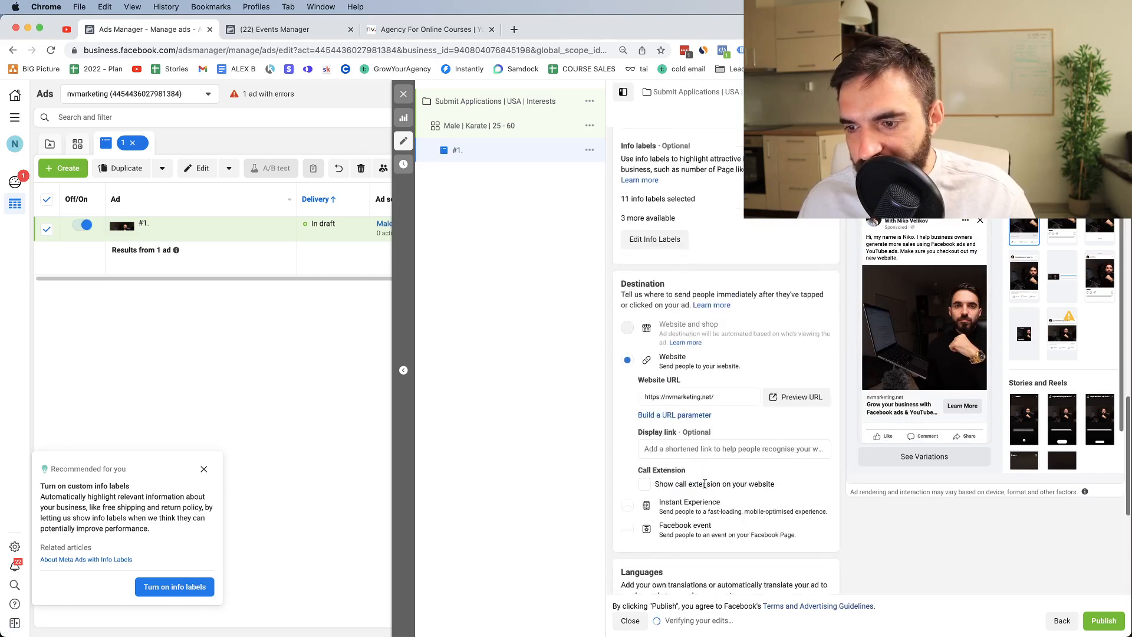
scroll(706, 487, "down", 3)
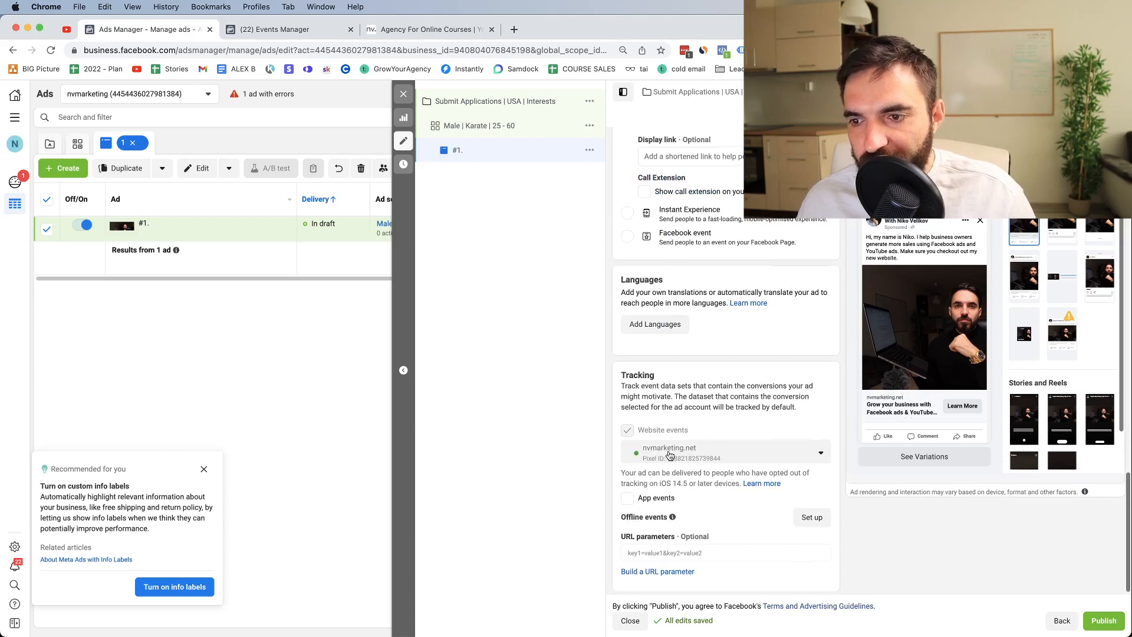
scroll(670, 456, "down", 1)
scroll(678, 452, "down", 1)
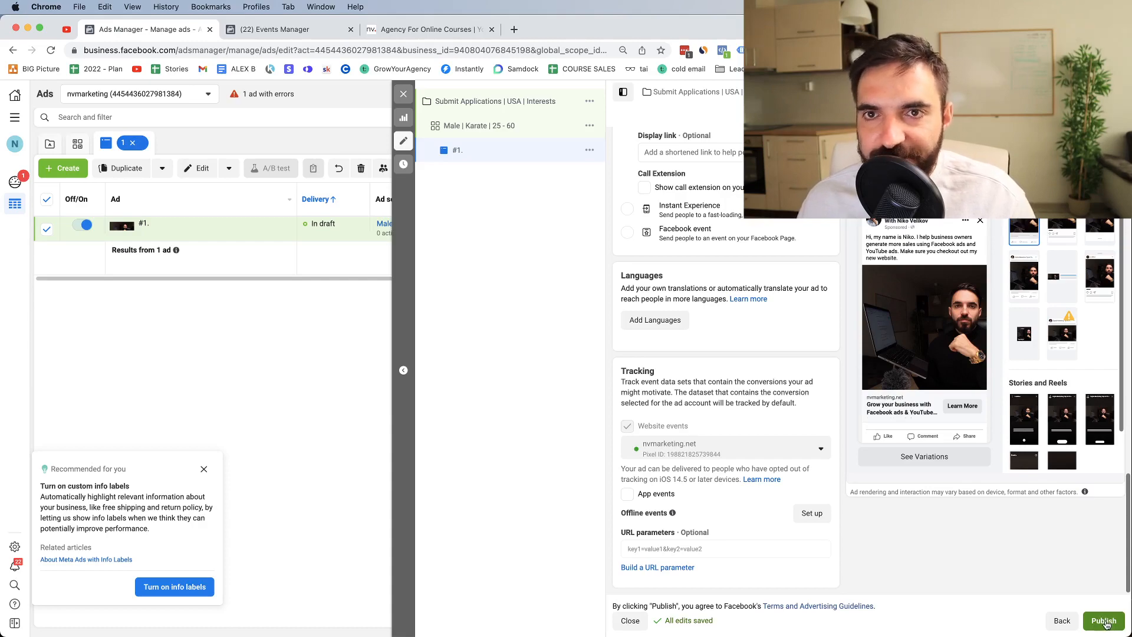
key("ctrl+Up")
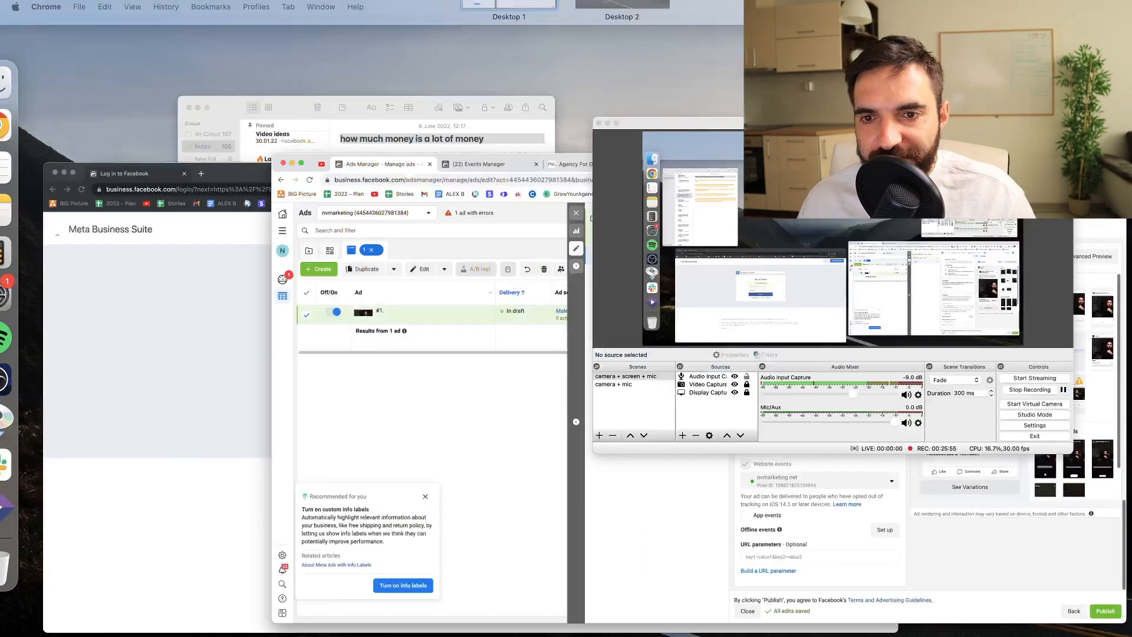